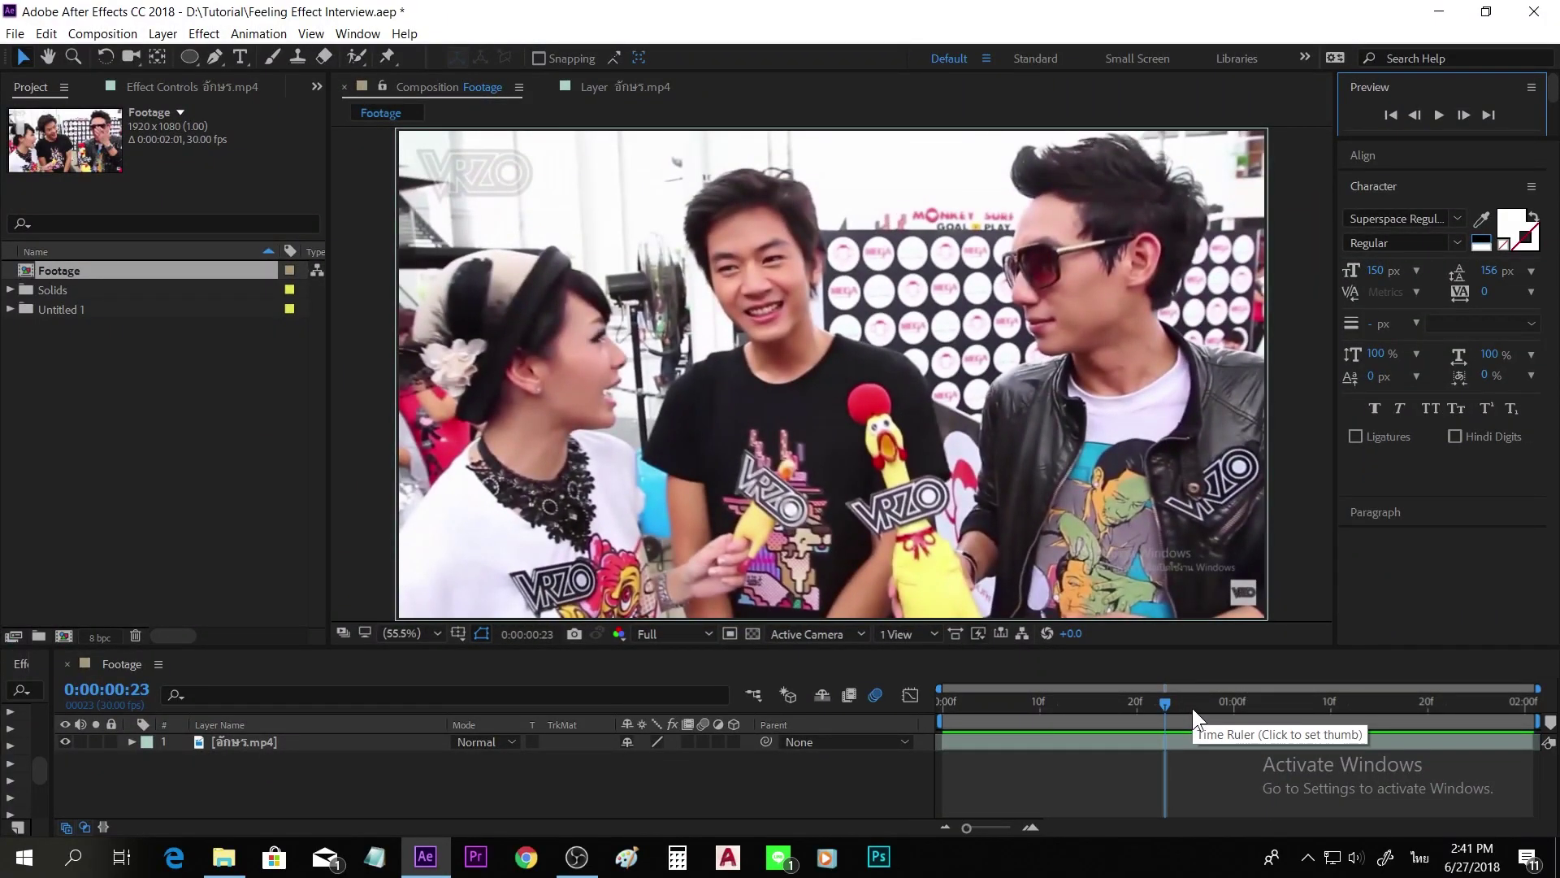
Preview the interview footage from the start, stopping at about one second
click(1390, 115)
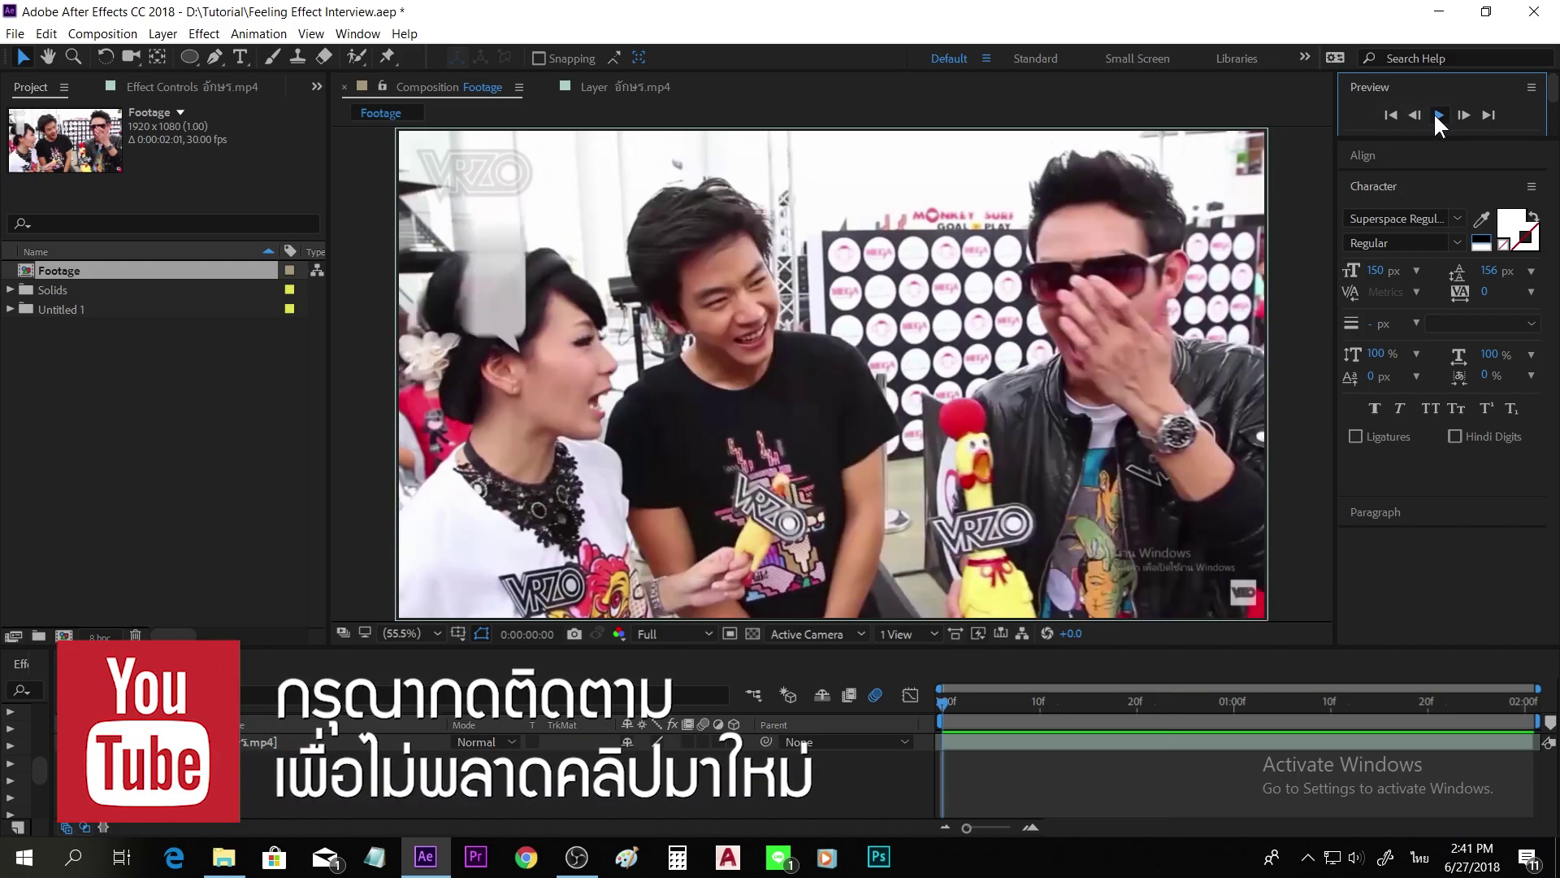
click(1437, 116)
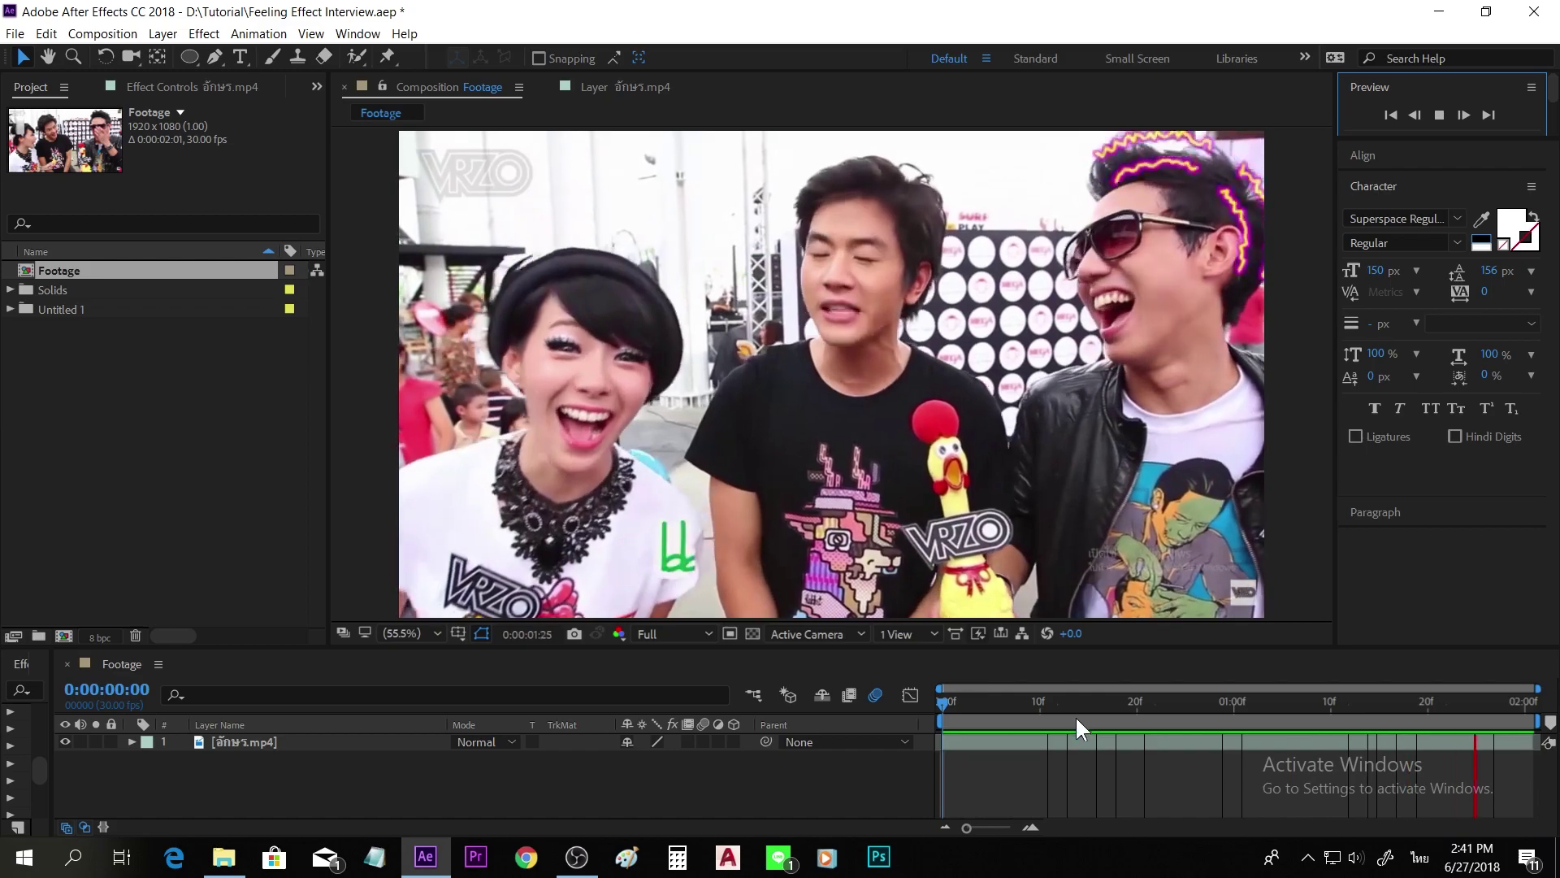
drag(1068, 702, 1465, 714)
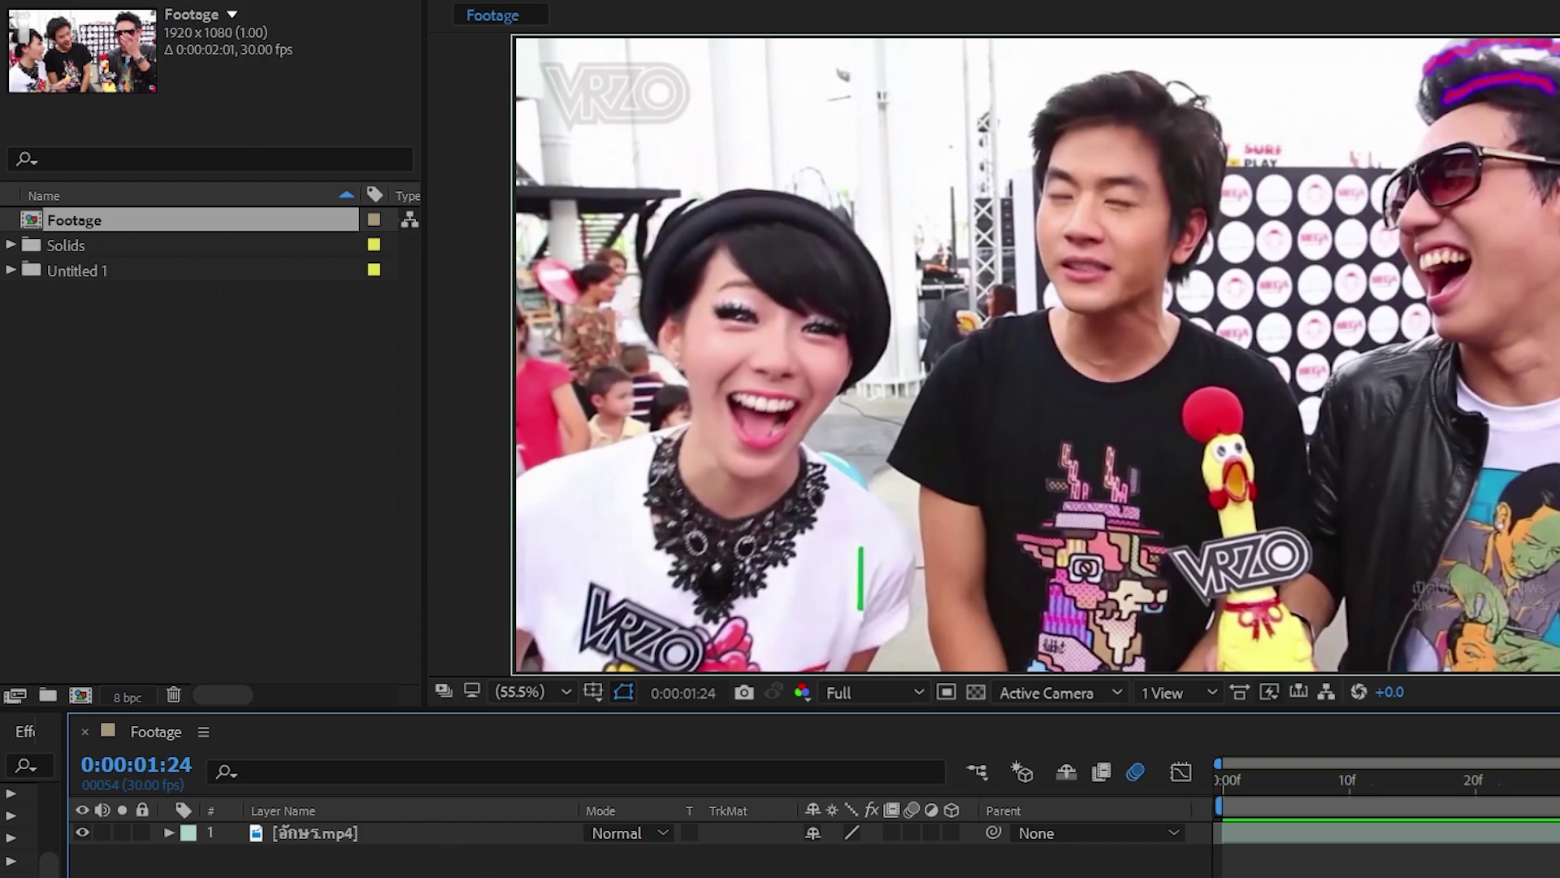
Create a composition named Kight with a duration of 0:00:02:00
click(164, 529)
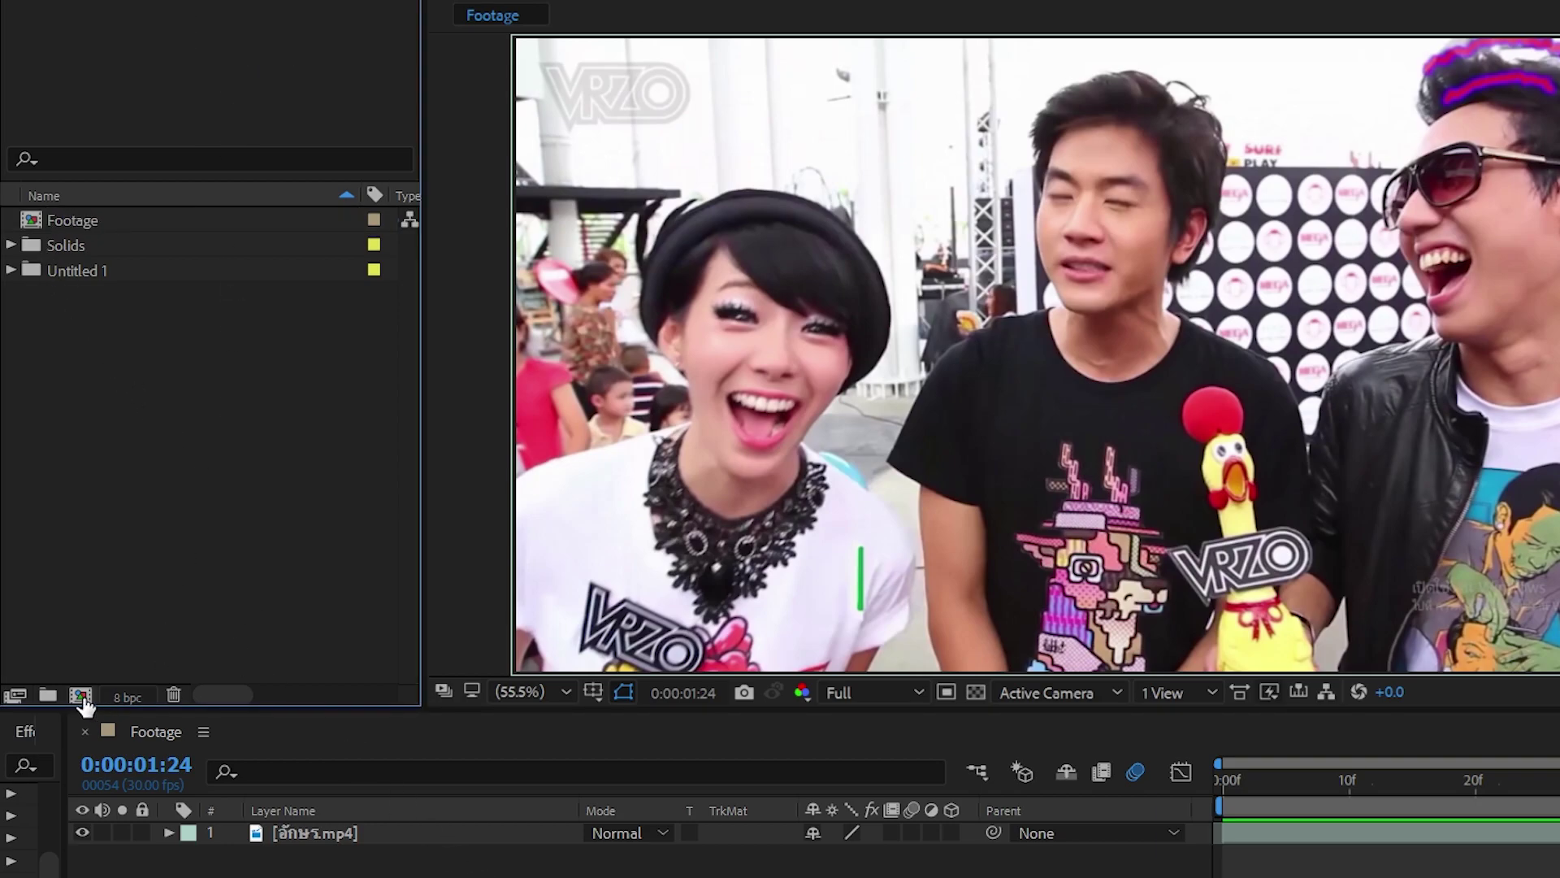
click(81, 696)
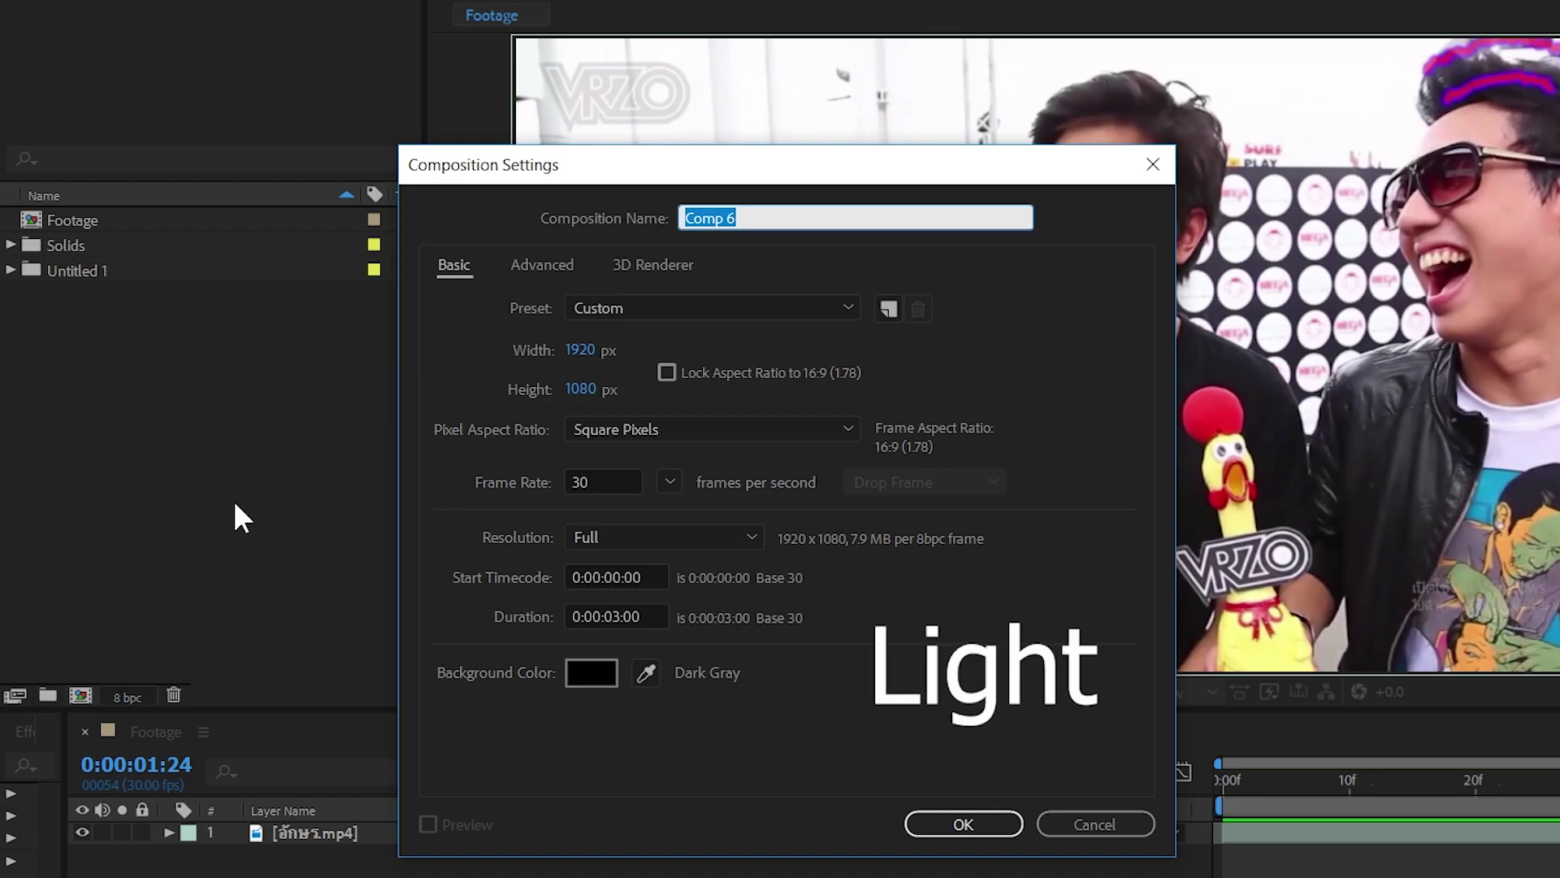
text(Kight)
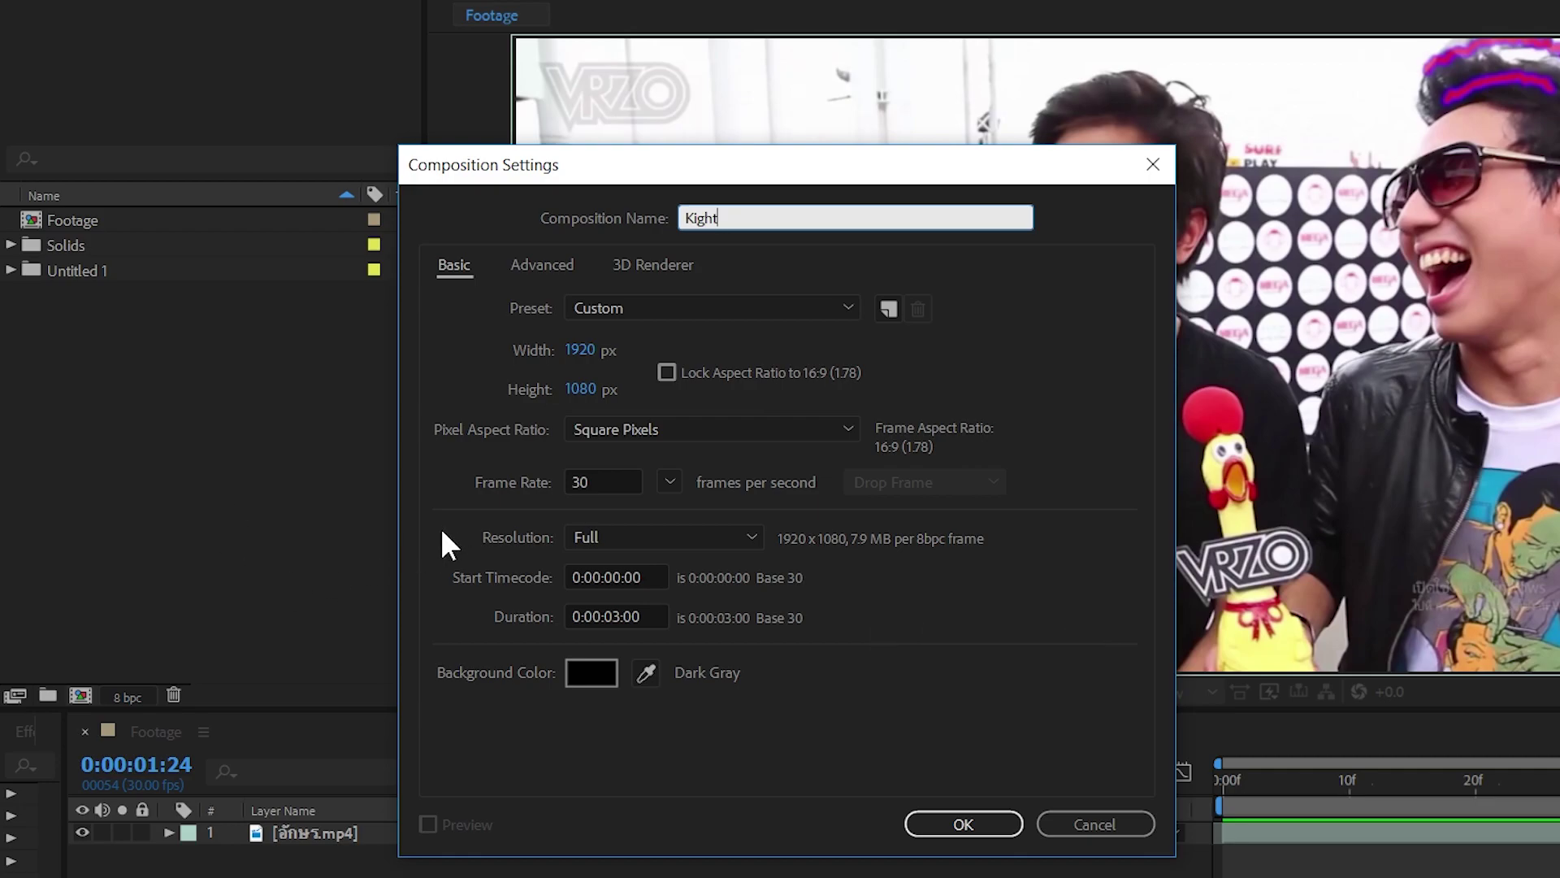
click(603, 616)
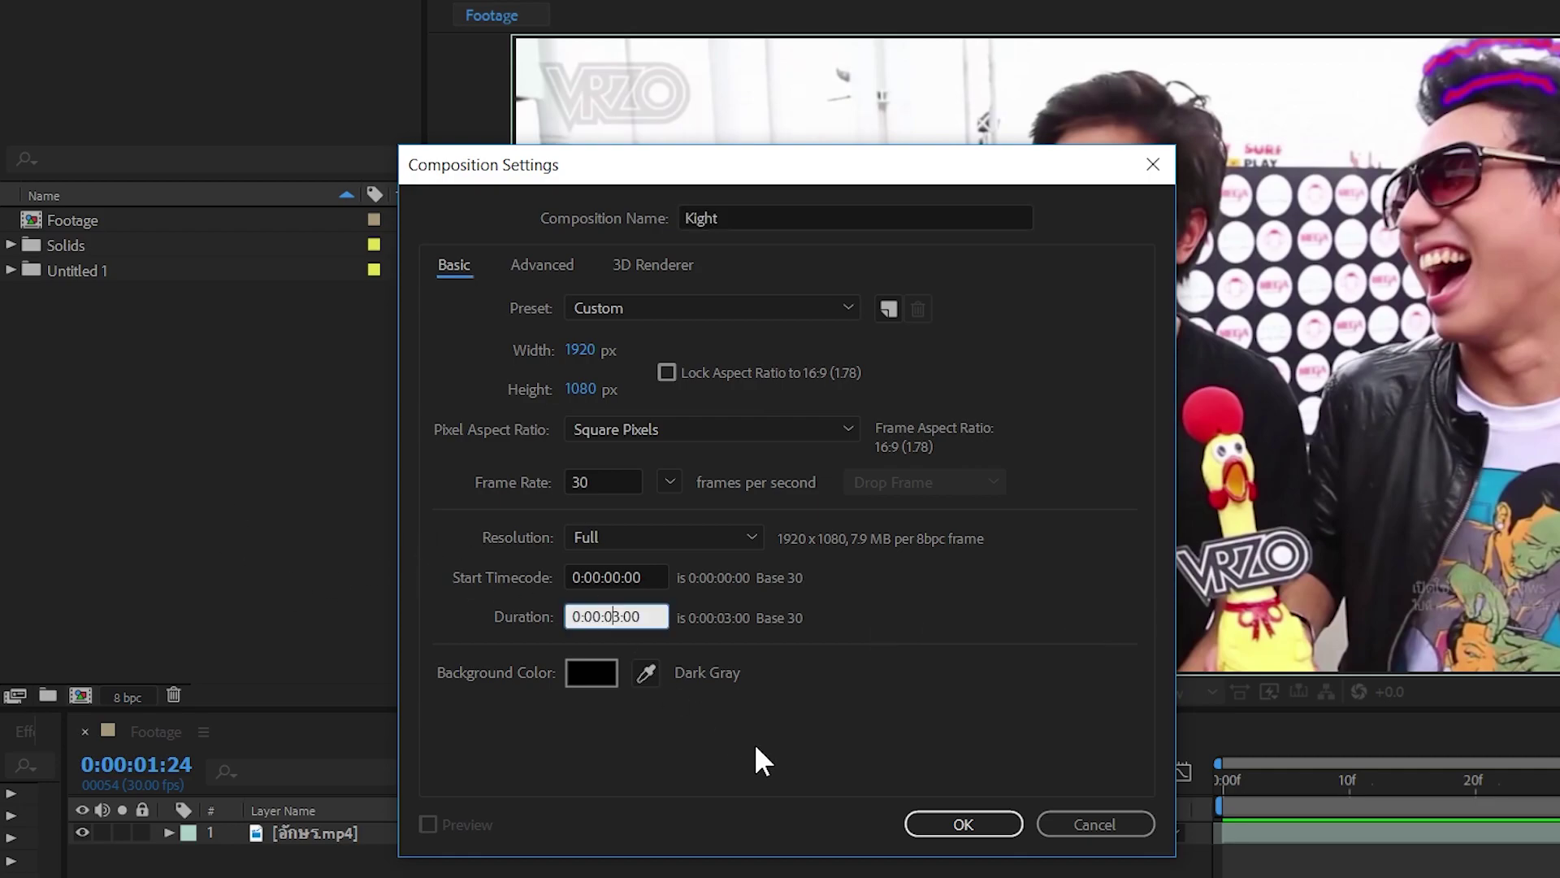
key(Delete)
text(2)
click(979, 824)
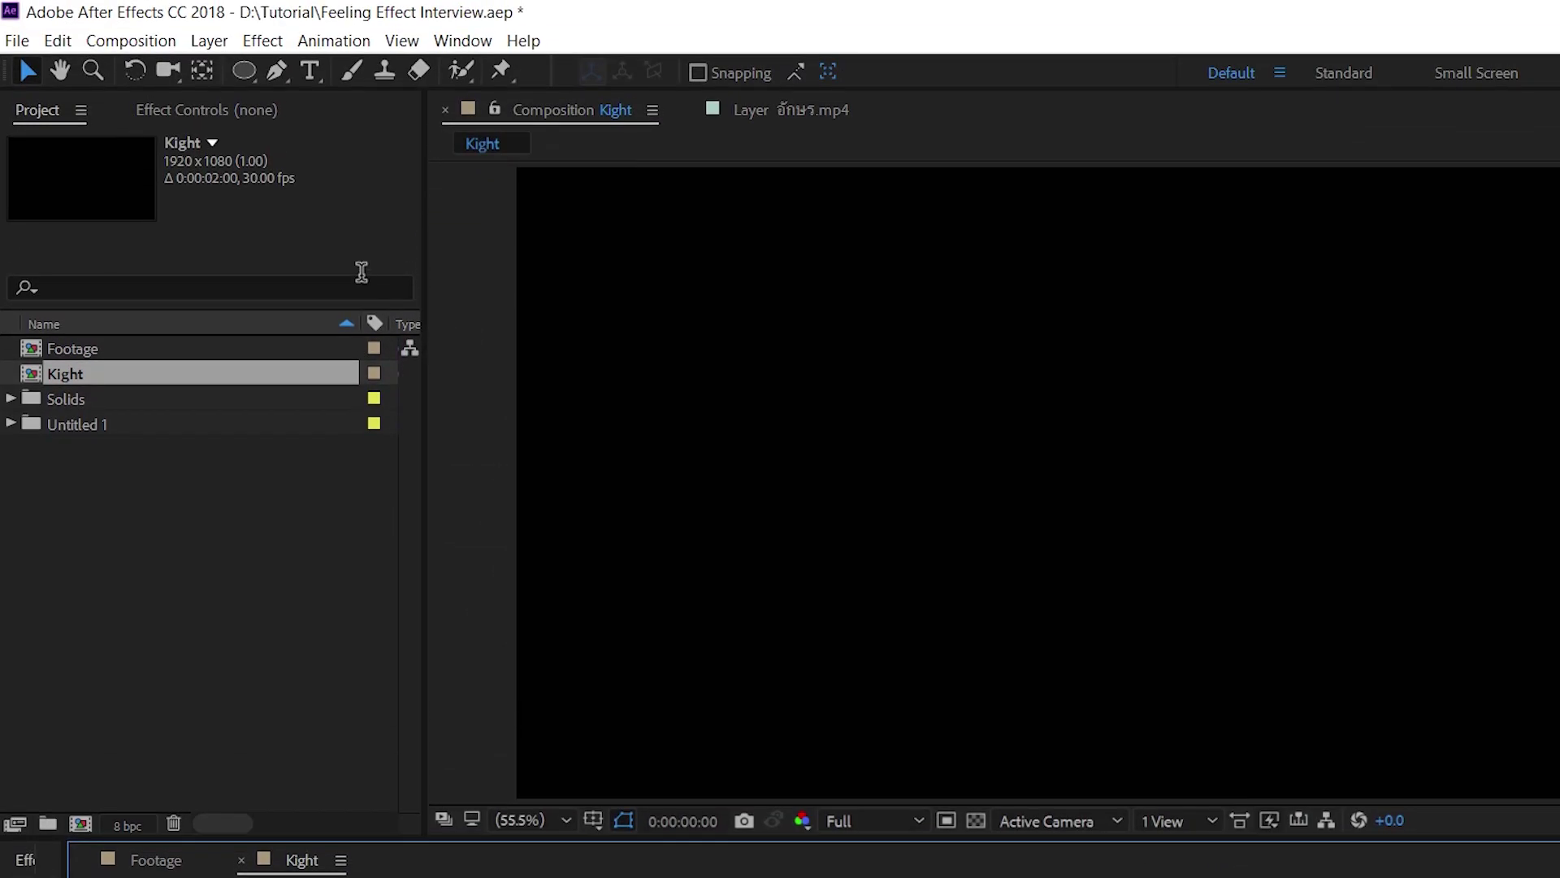
Add a full-composition ellipse shape layer and reveal its Ellipse Path properties
double_click(246, 67)
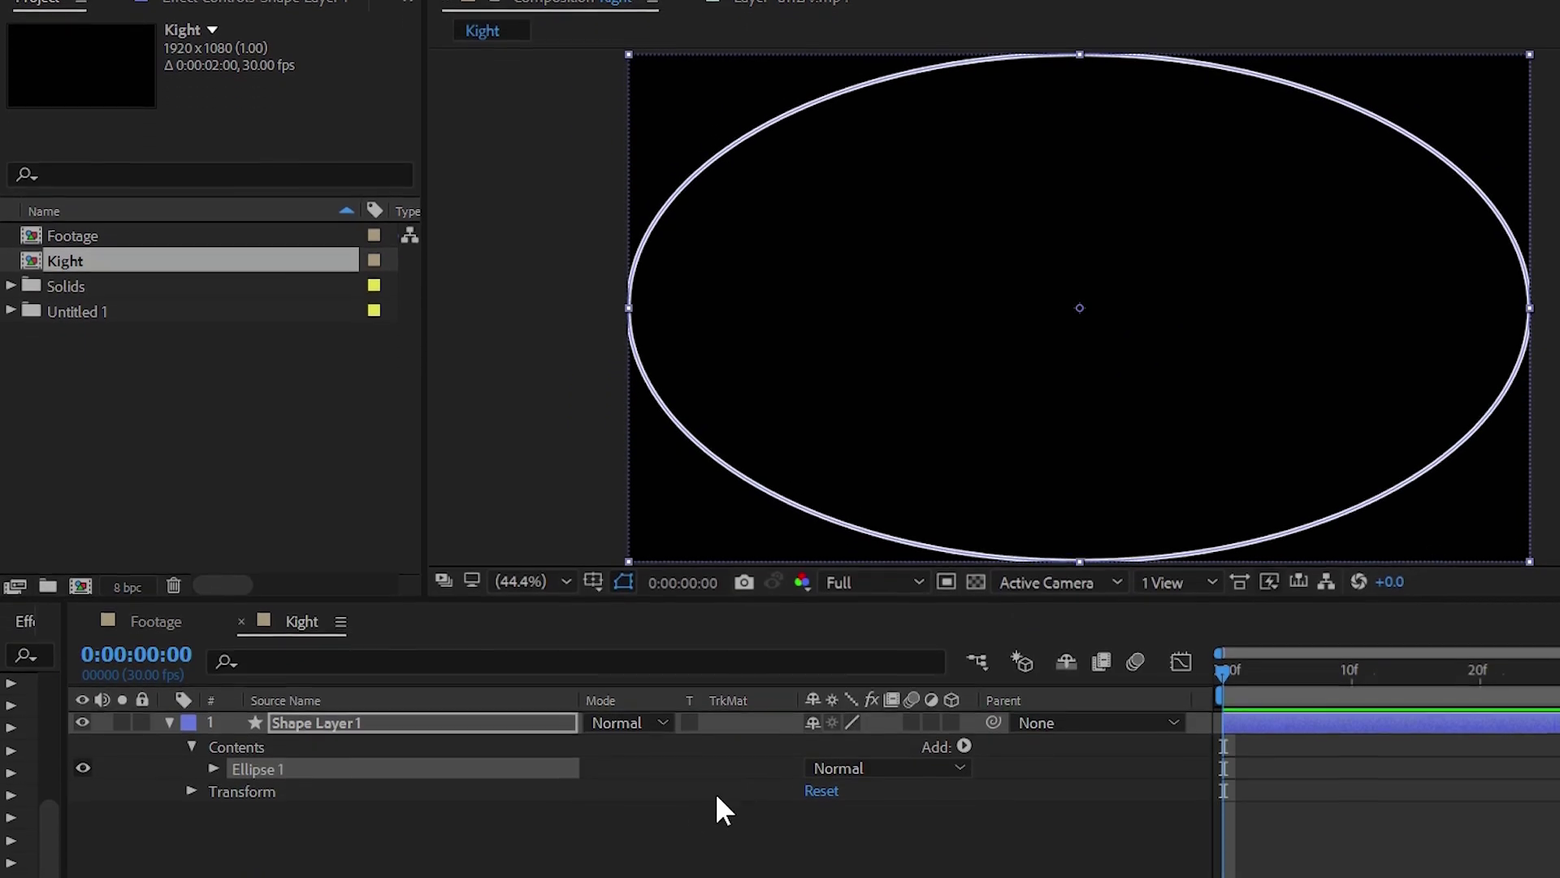
click(715, 793)
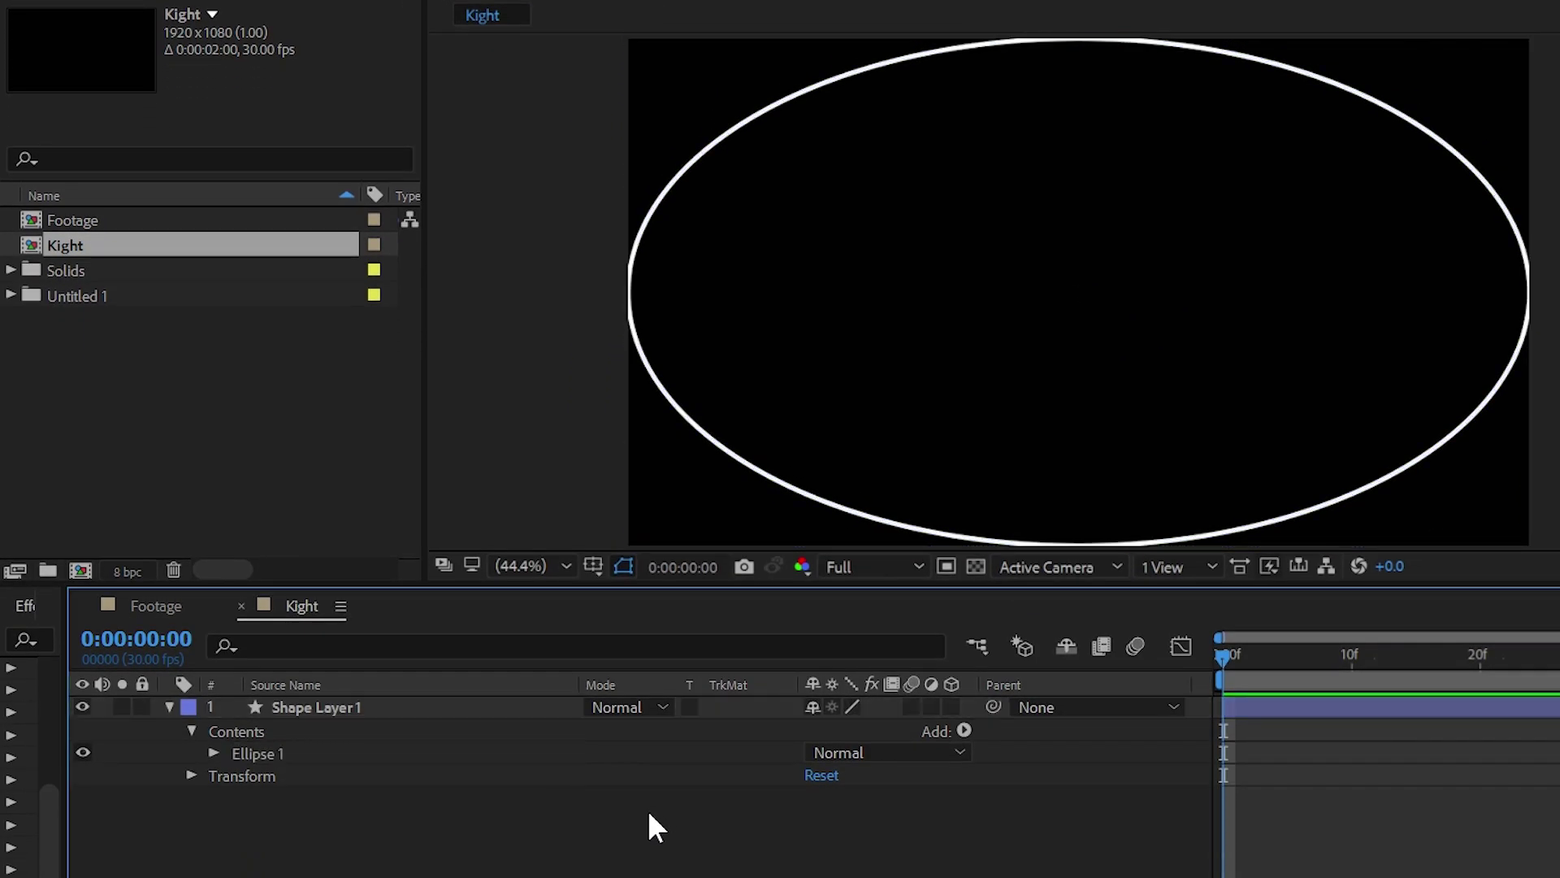
click(214, 753)
click(235, 776)
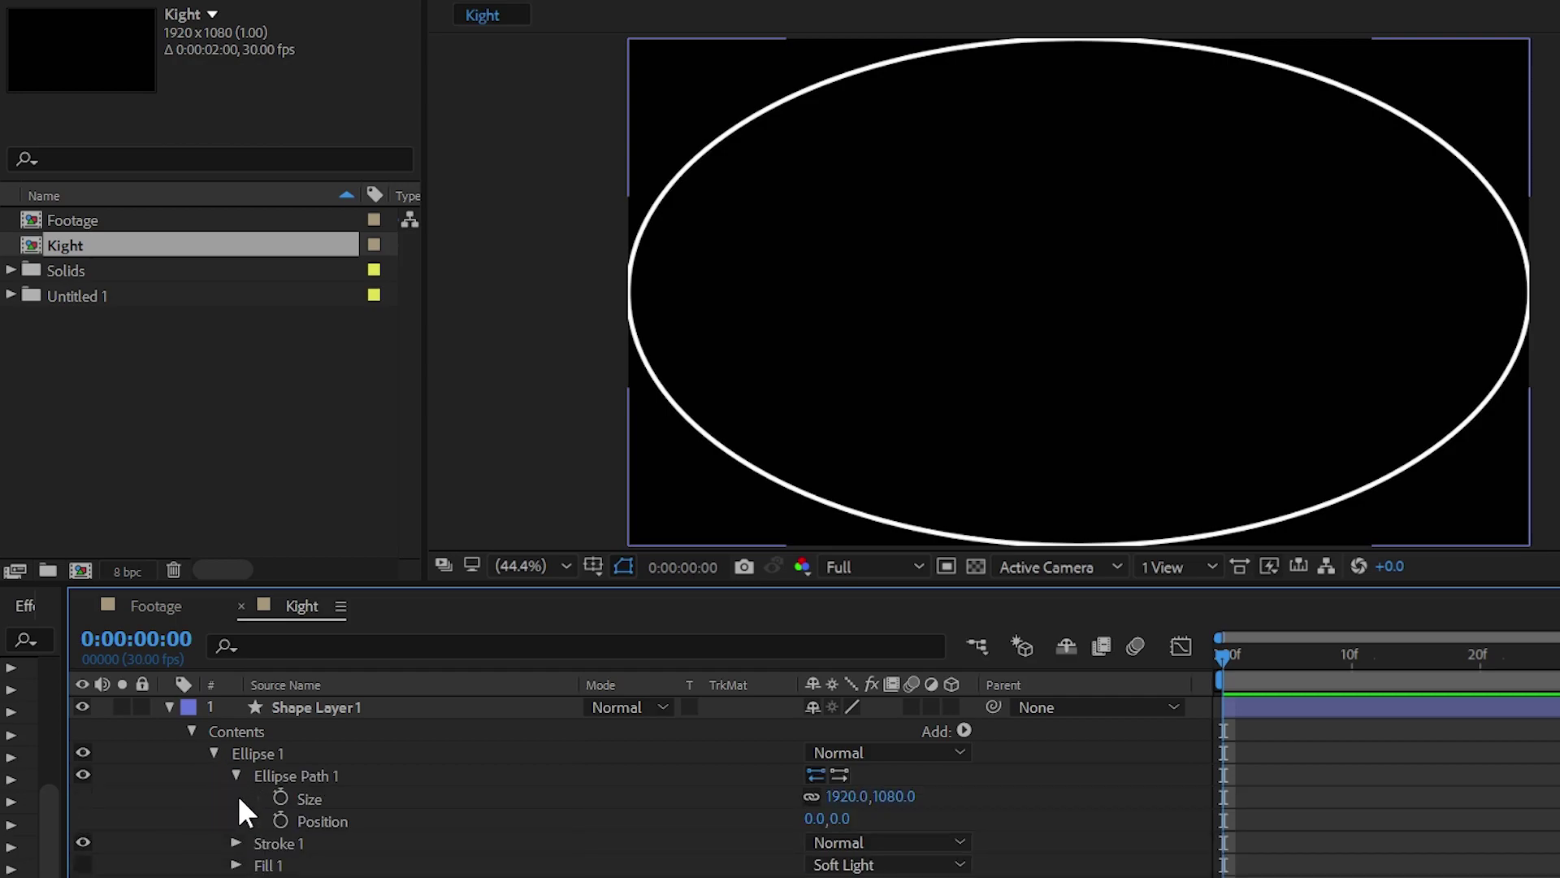
Unlink the ellipse Size and set it to 500 × 500 for a circle
click(811, 798)
click(845, 797)
text(50)
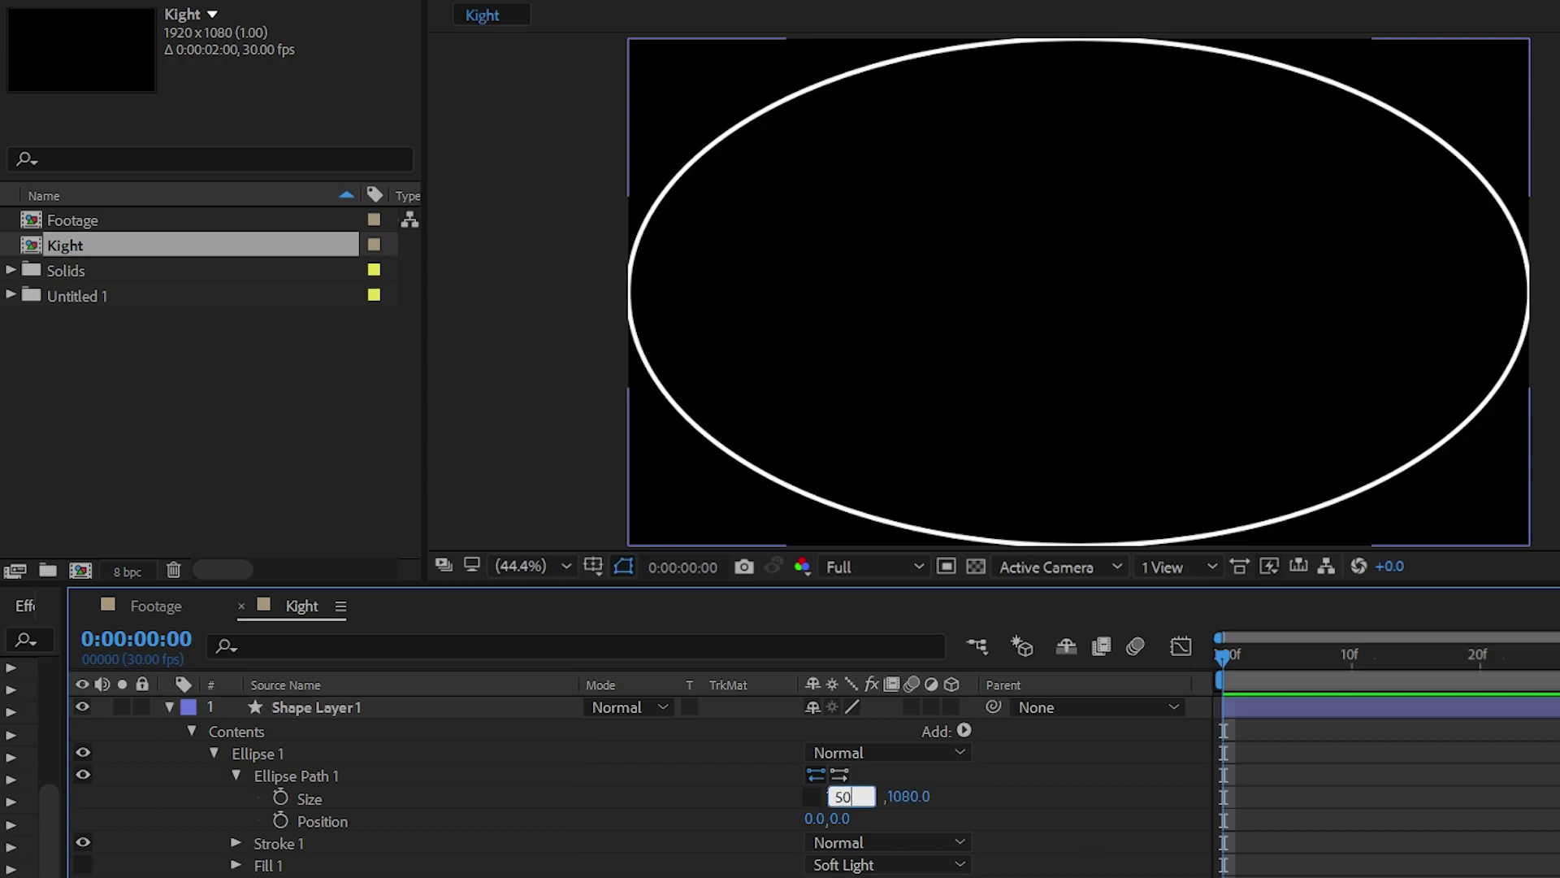
text(0)
click(908, 798)
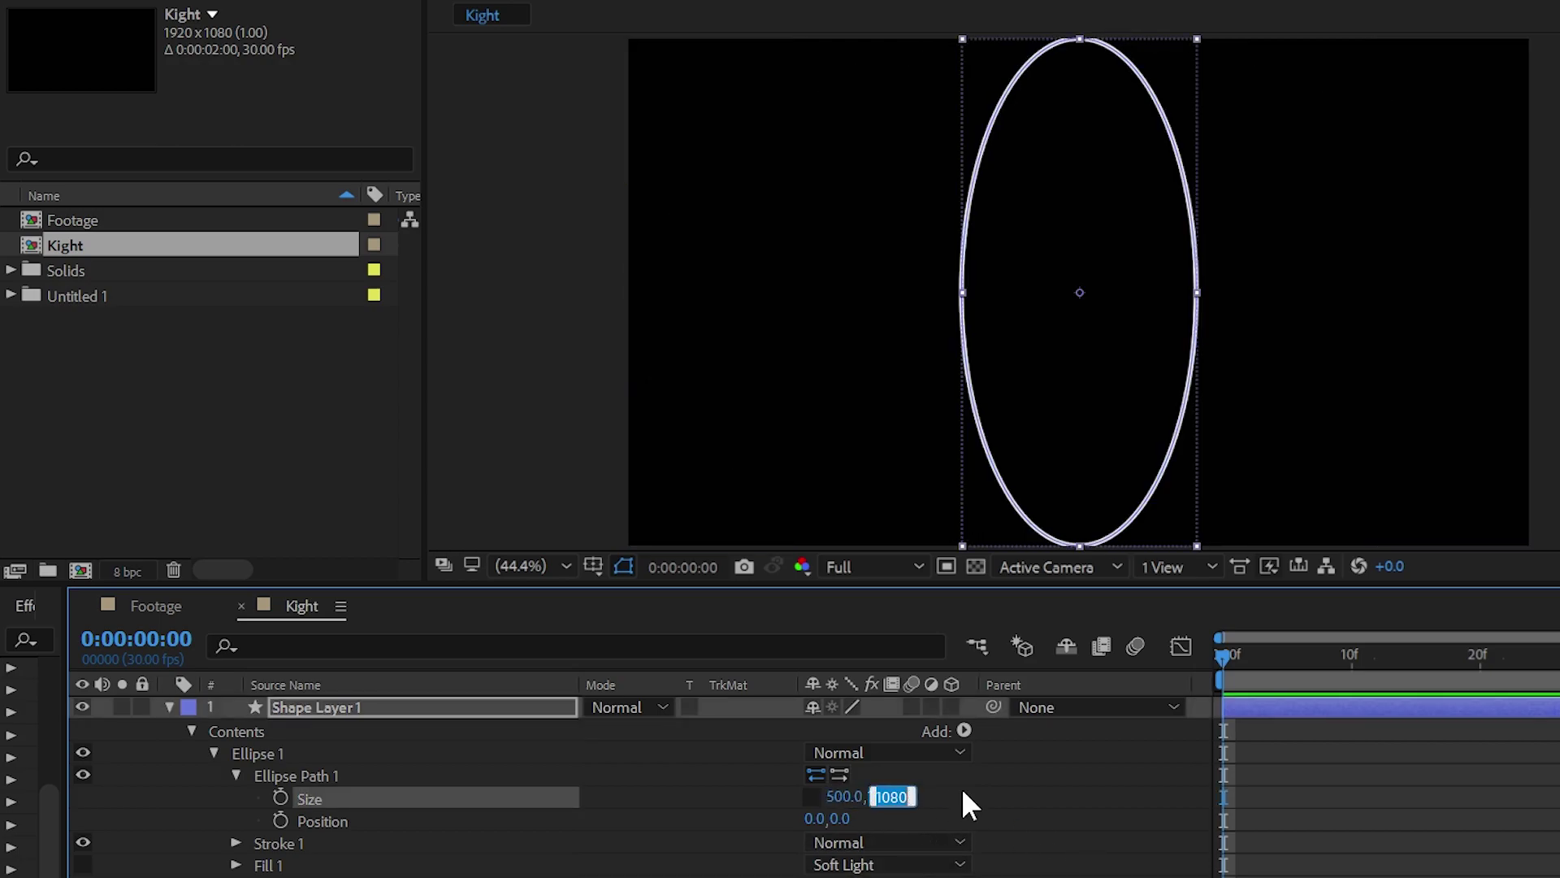
text(500)
click(930, 812)
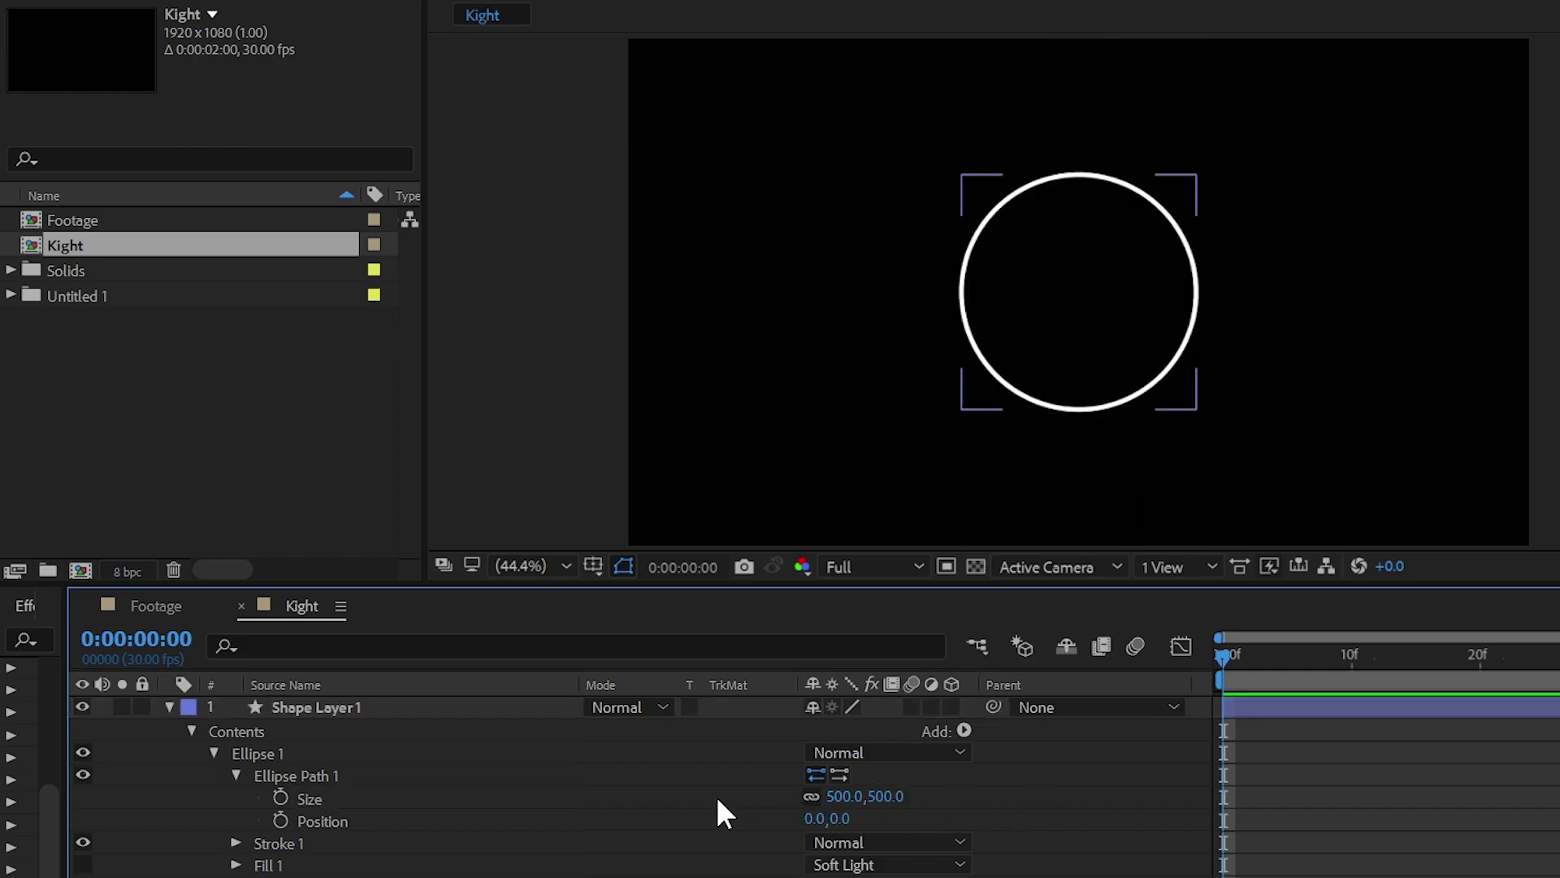
click(167, 707)
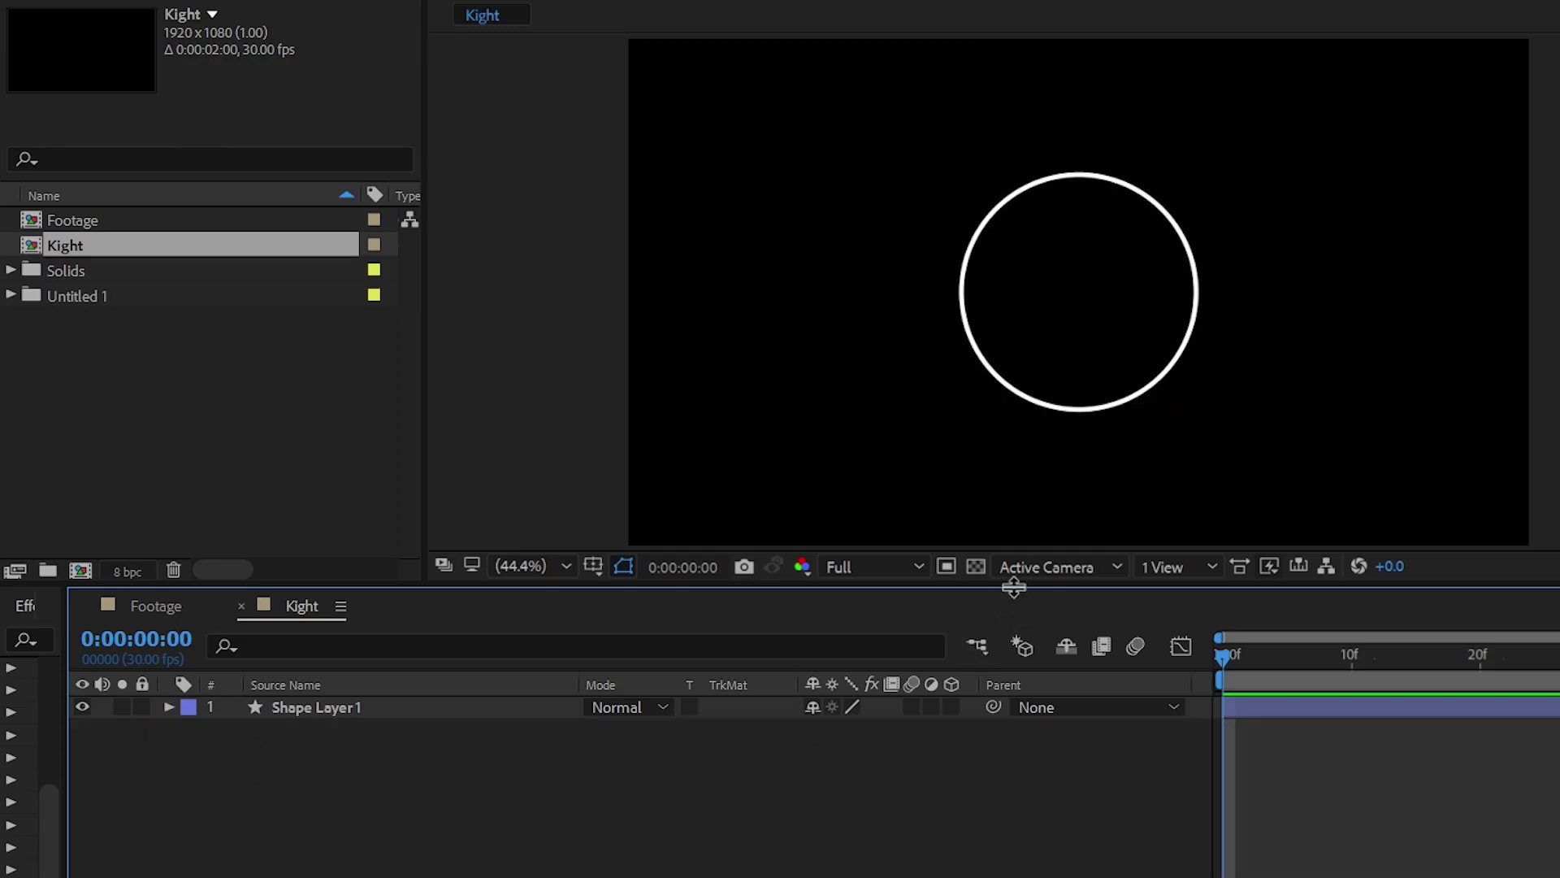
Enlarge the viewer, show safe margins and the grid, zoom in, and switch to the Pen tool
drag(1013, 587, 626, 668)
click(593, 650)
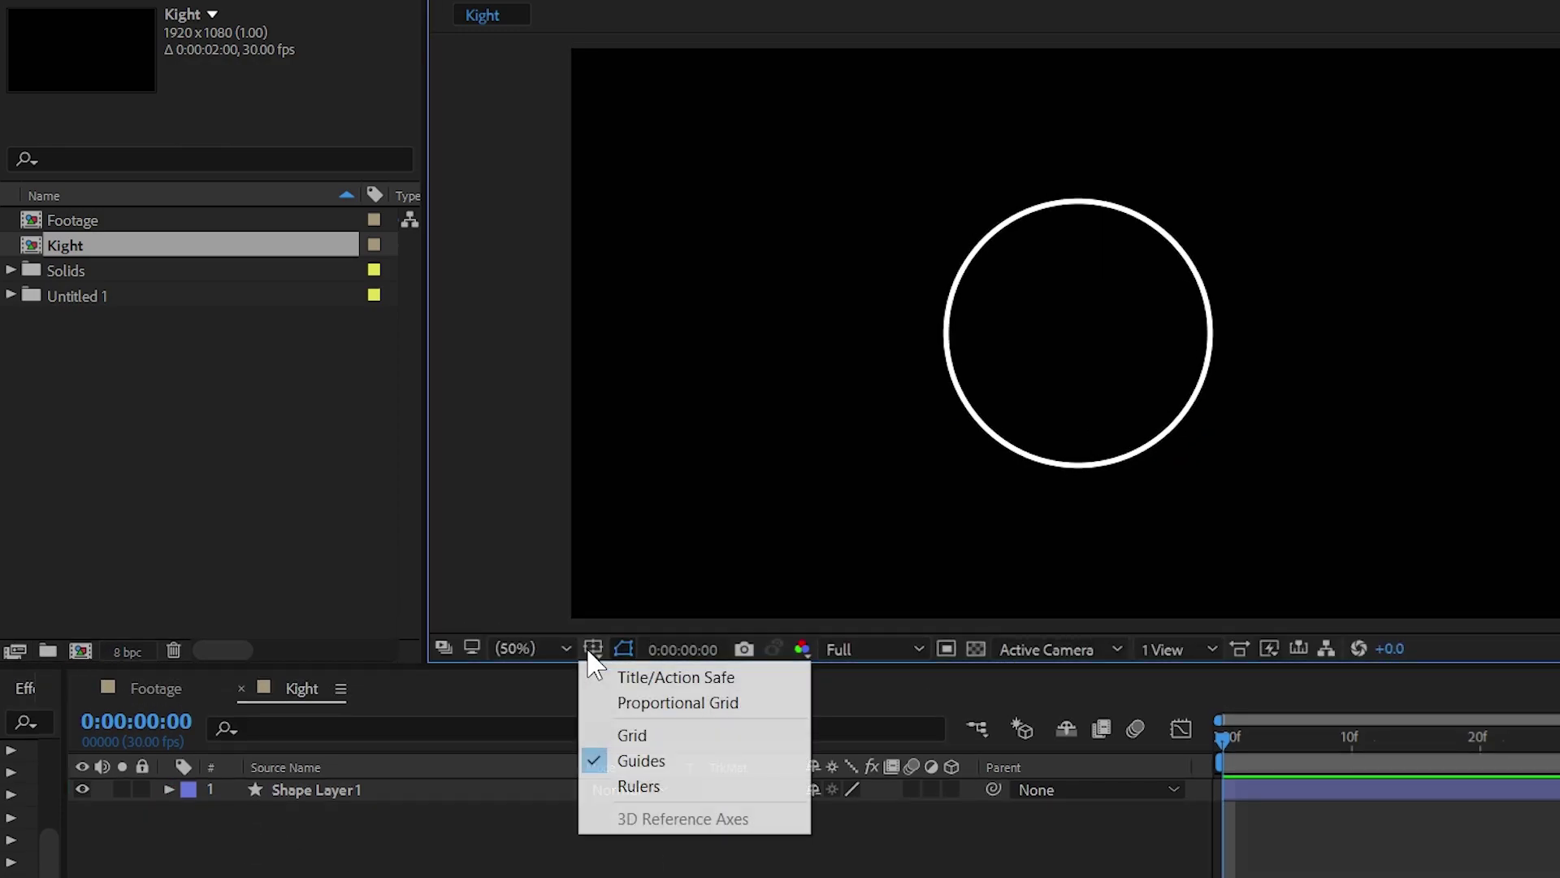
click(653, 683)
click(591, 650)
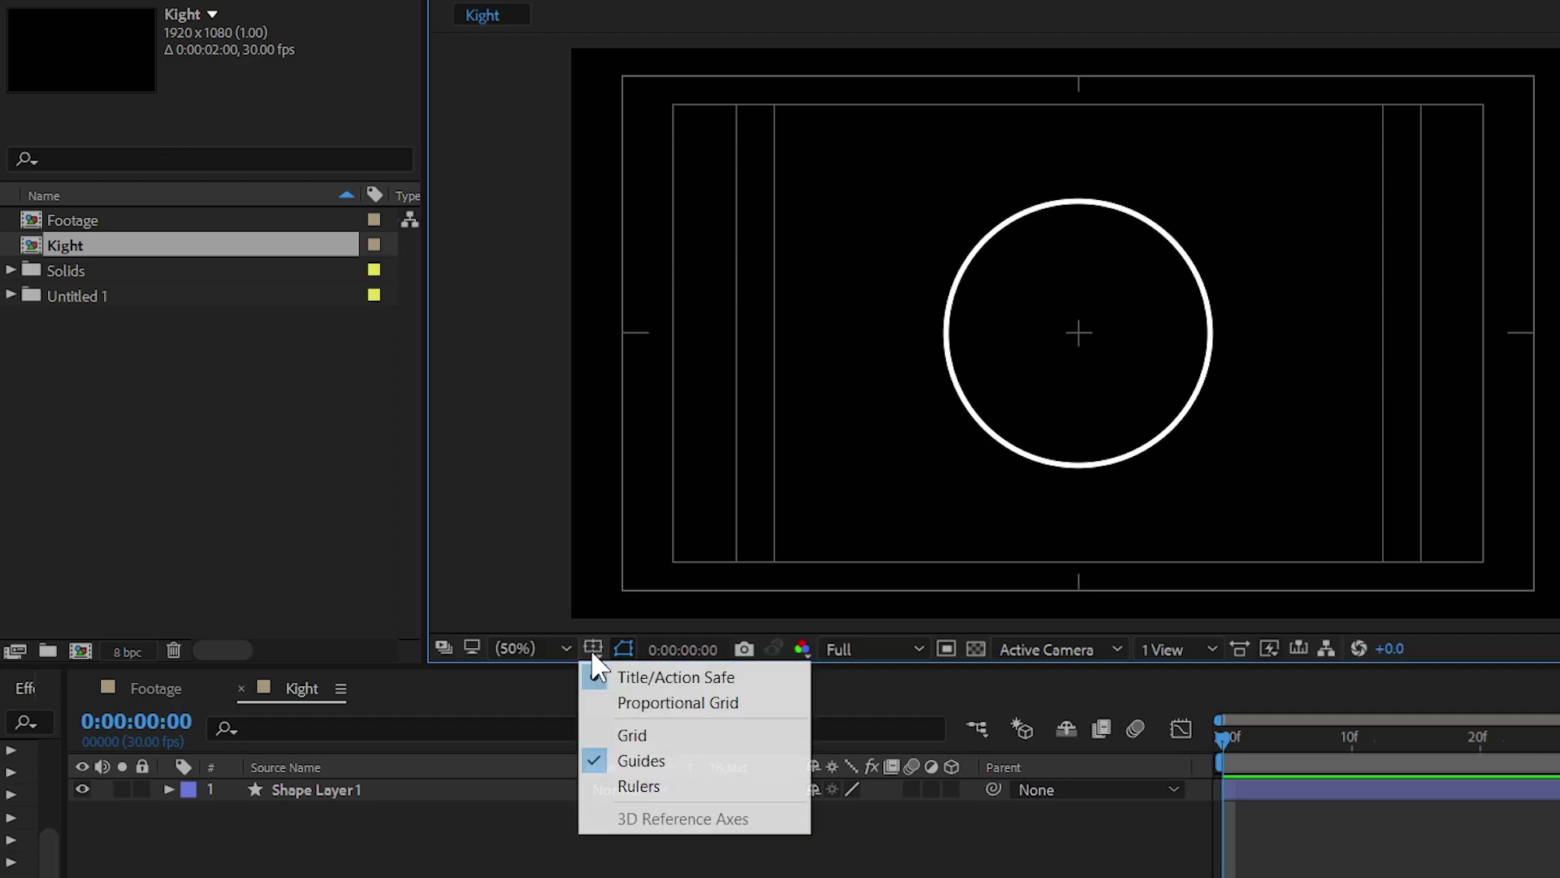
click(633, 736)
scroll(1080, 338, up, 2)
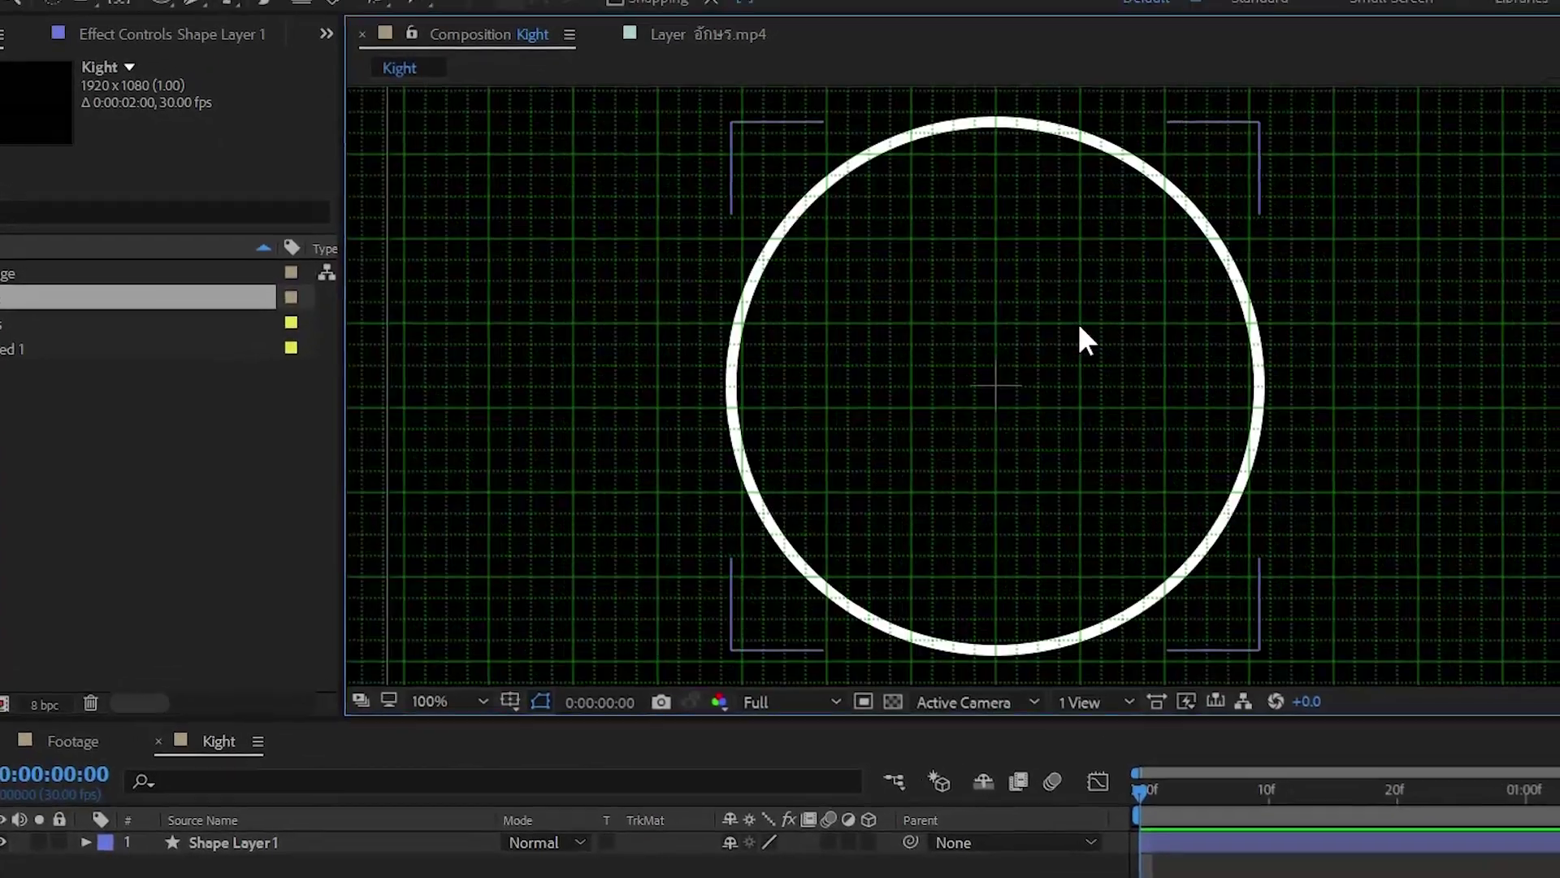
key(apostrophe)
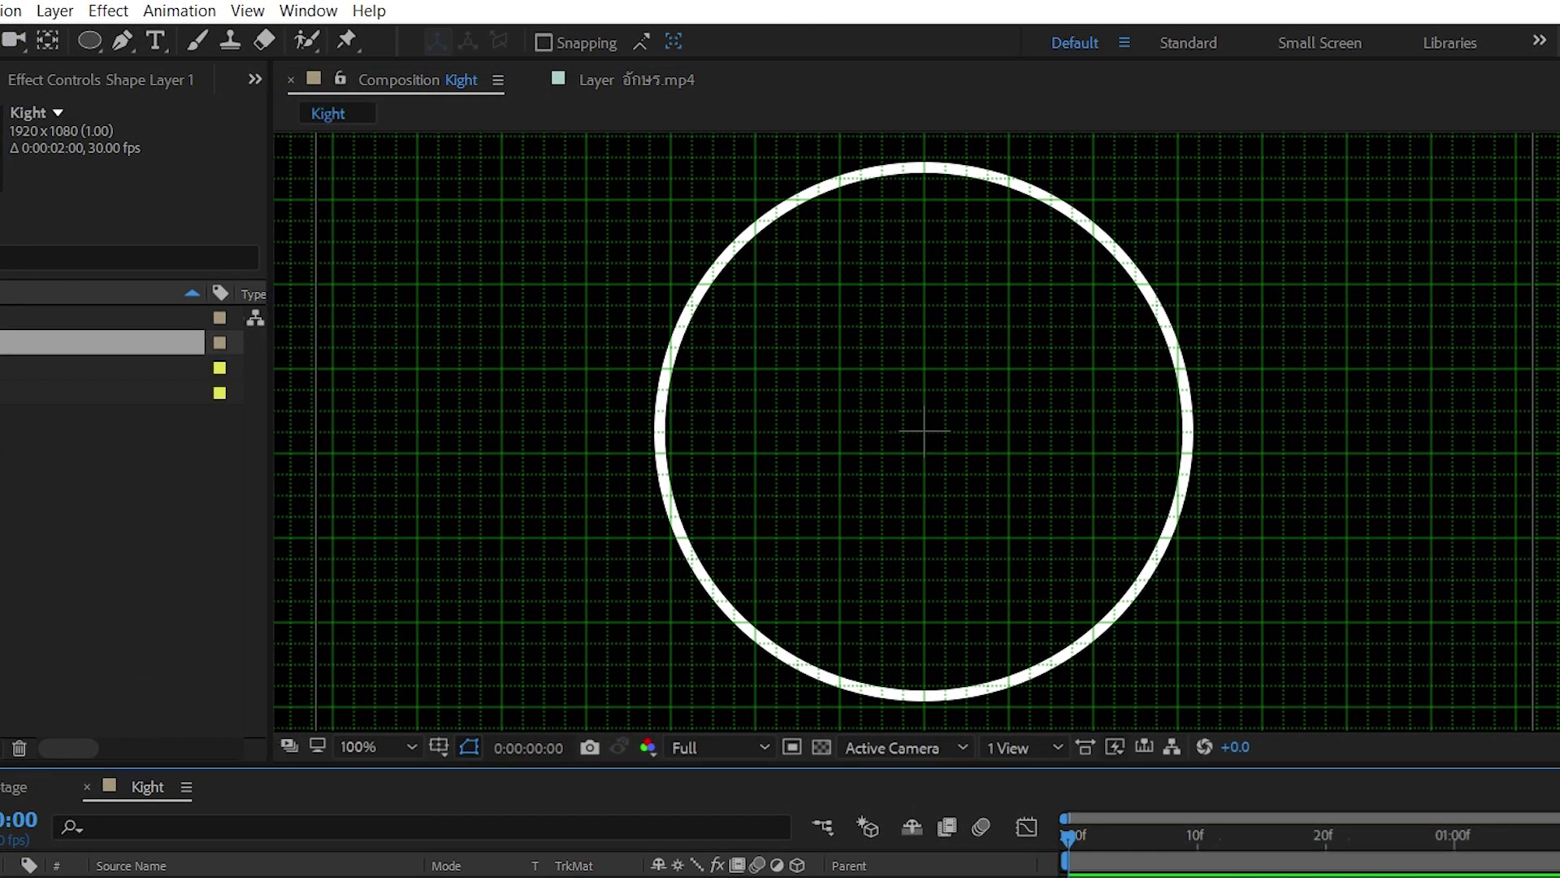
click(124, 39)
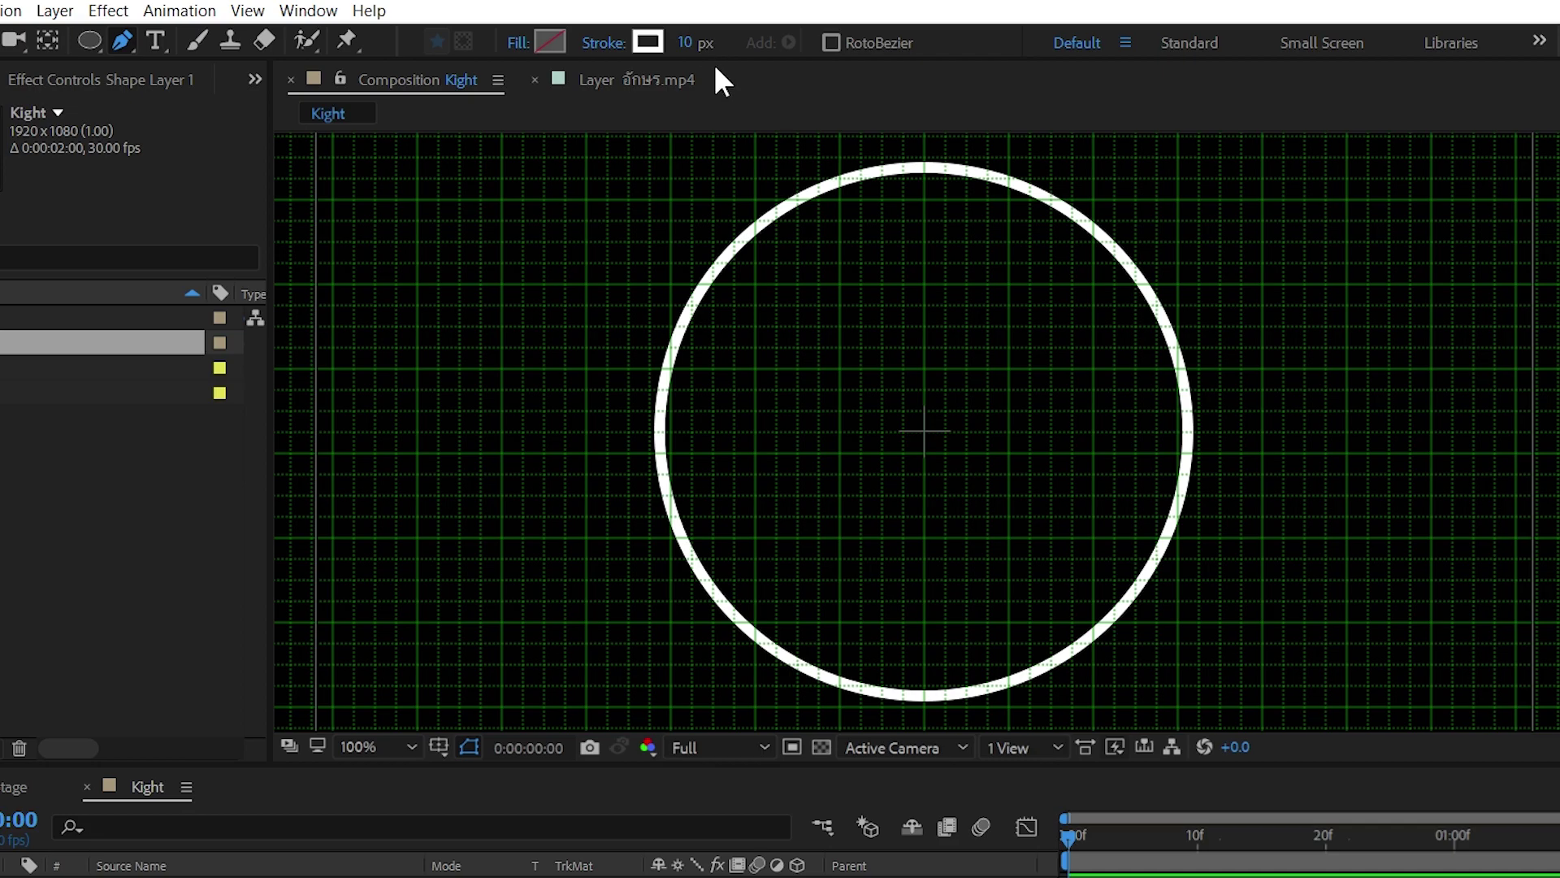
Set the pen stroke colour to red, FF0000
click(647, 42)
text(FF0000)
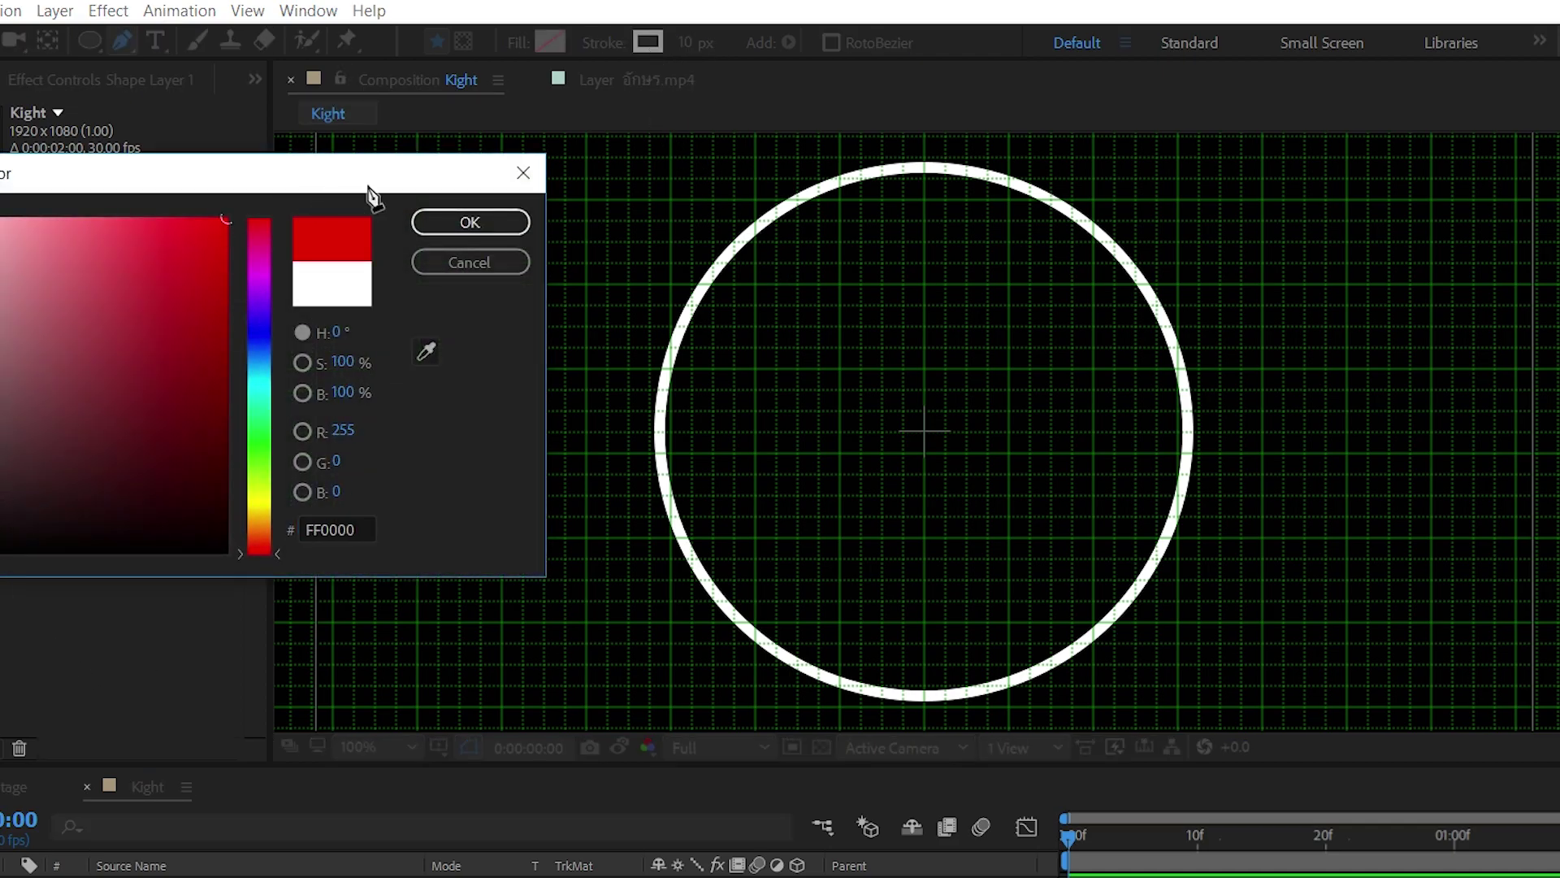
click(477, 230)
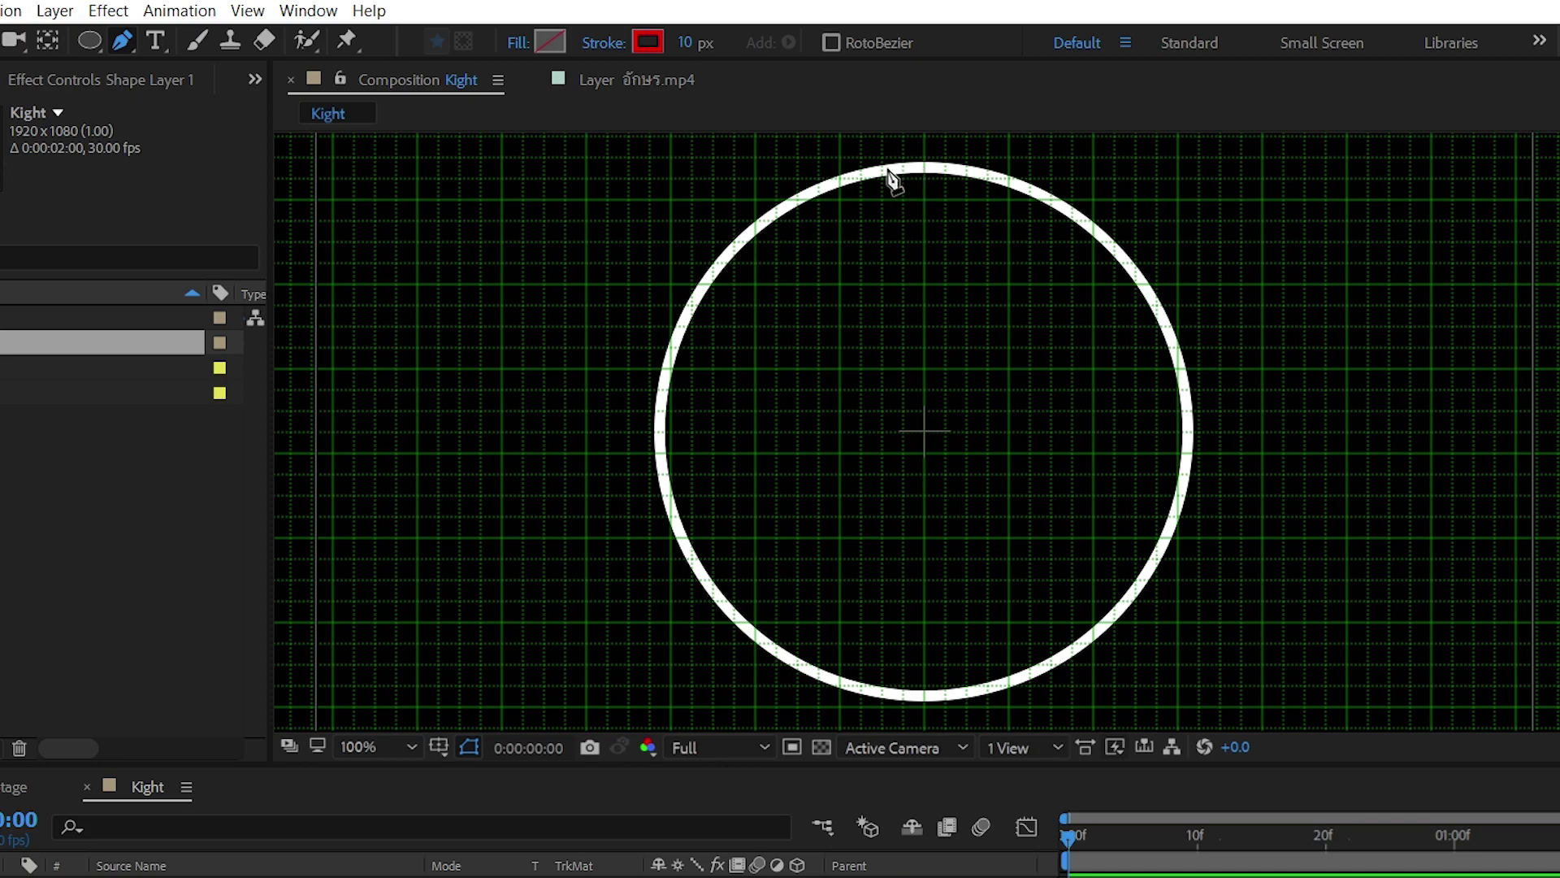
Draw a red arc along the circle's top and upper-left edge
drag(885, 169, 962, 172)
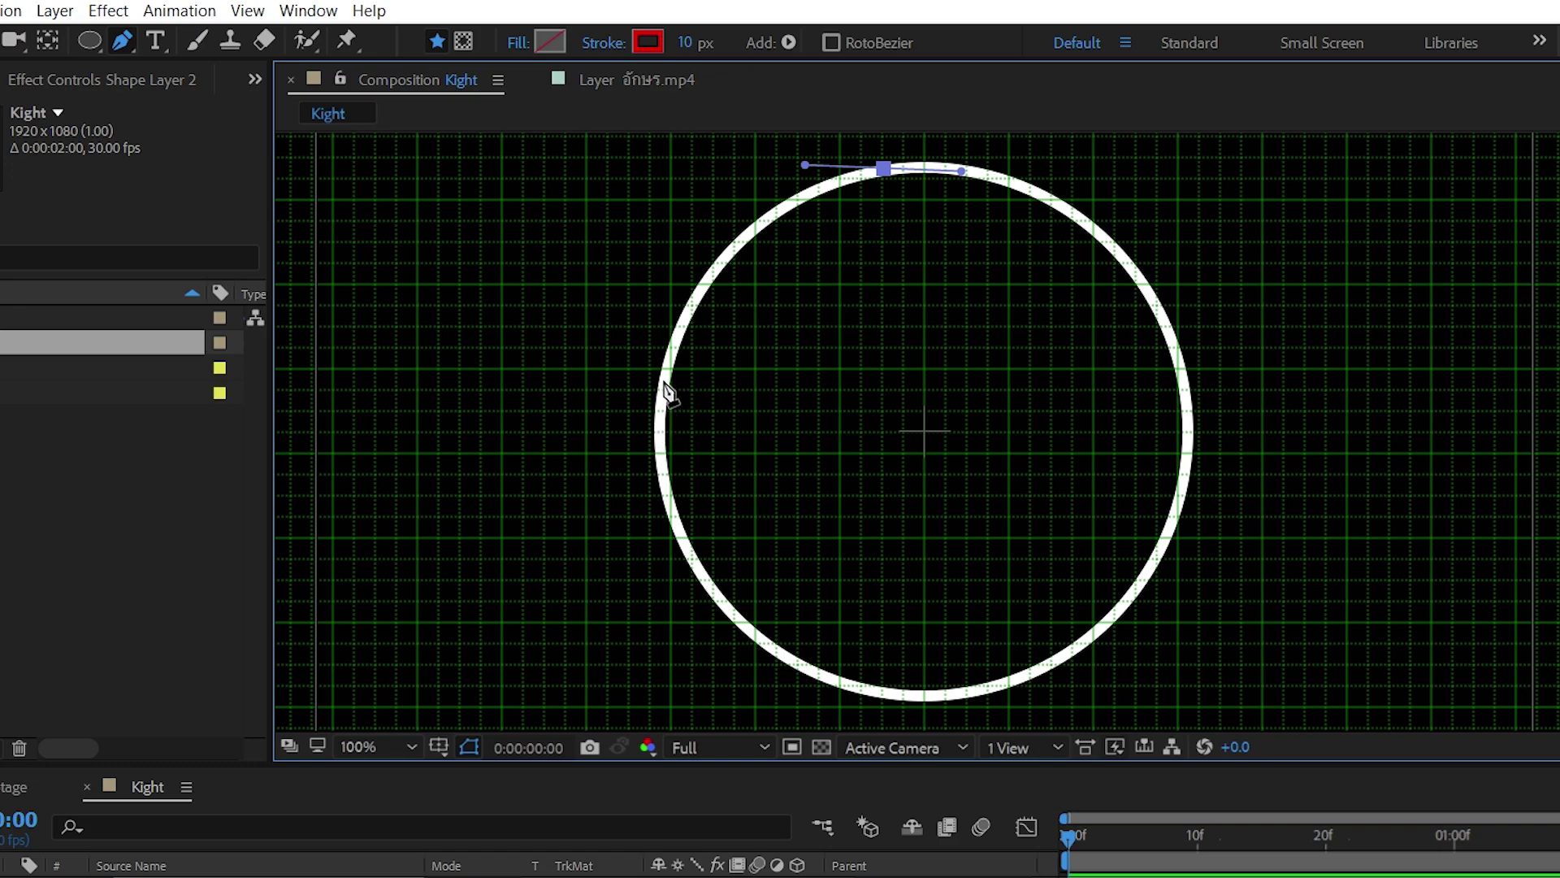
drag(664, 378, 673, 525)
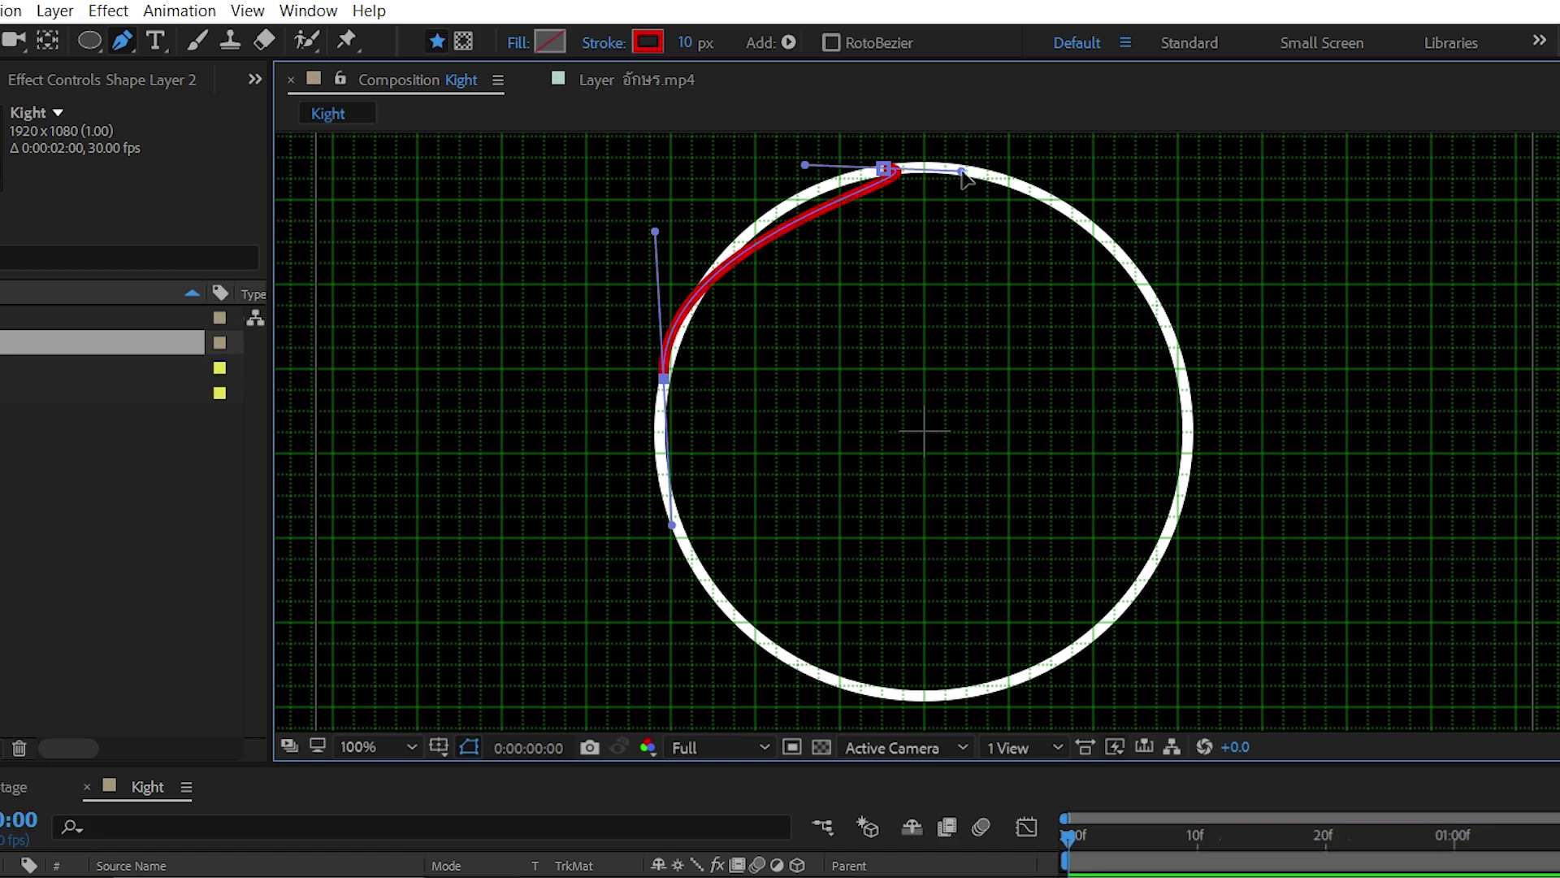
mouse_move(962, 171)
mouse_down()
mouse_move(829, 199)
mouse_move(825, 177)
mouse_up()
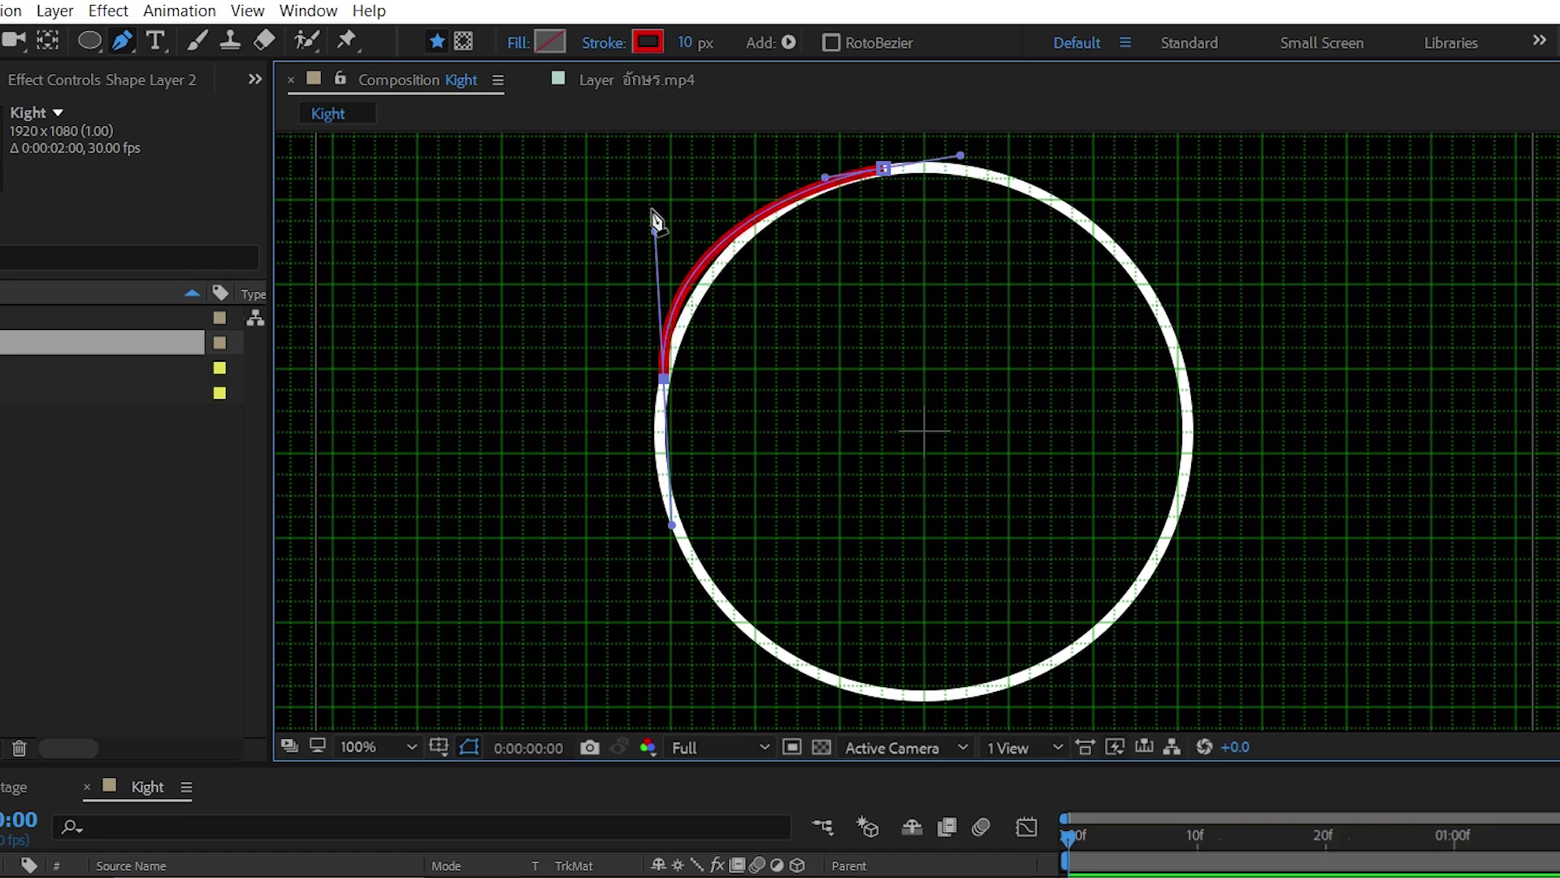
drag(655, 232, 690, 242)
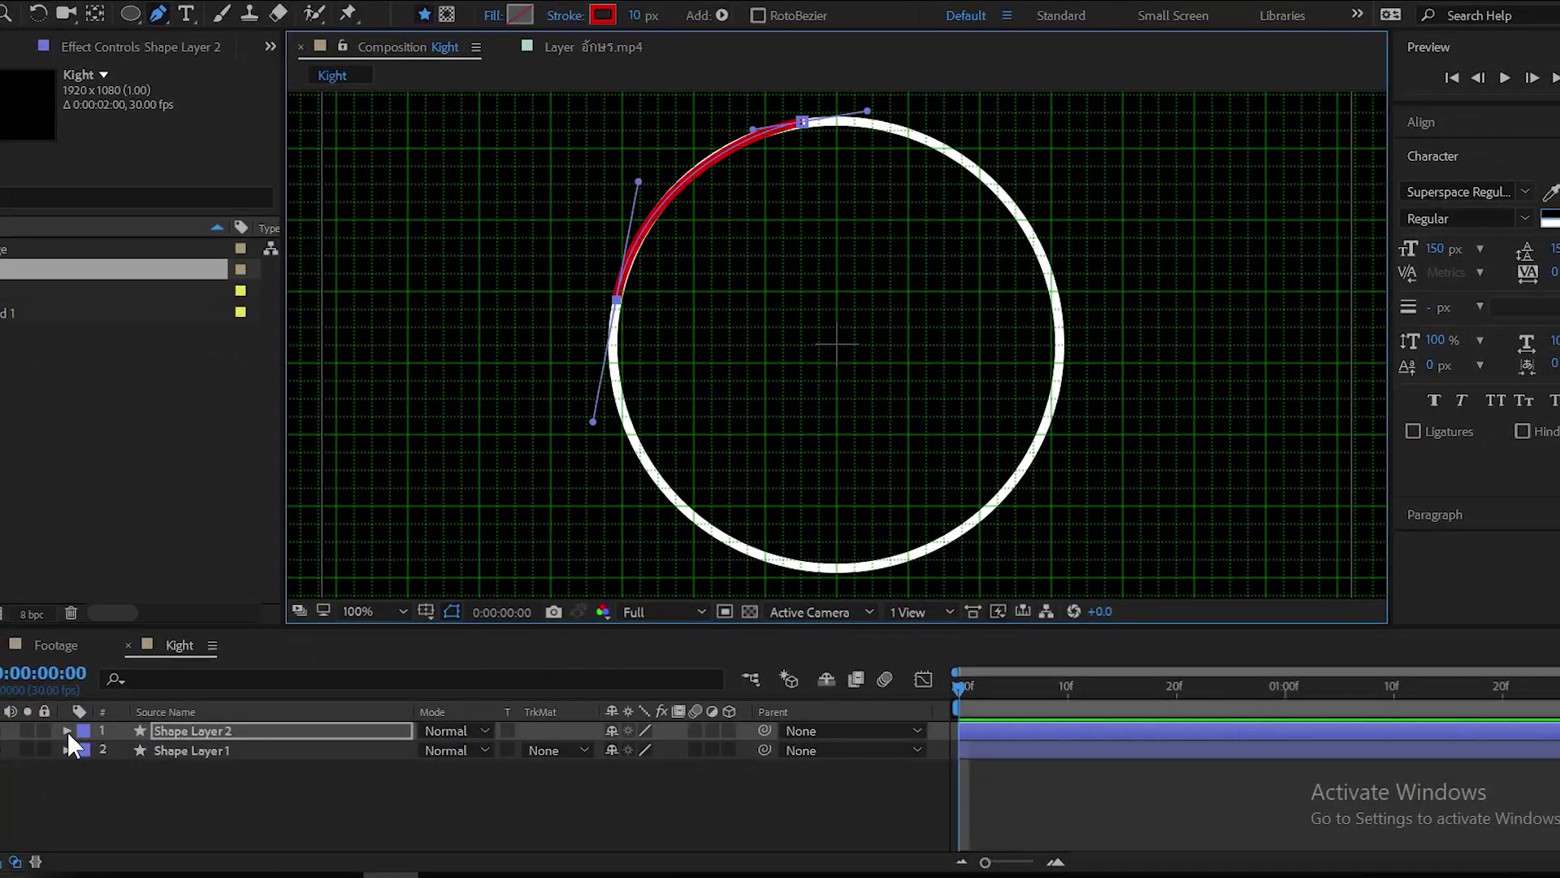
Draw a second red arc from the circle's top down its right side
click(67, 731)
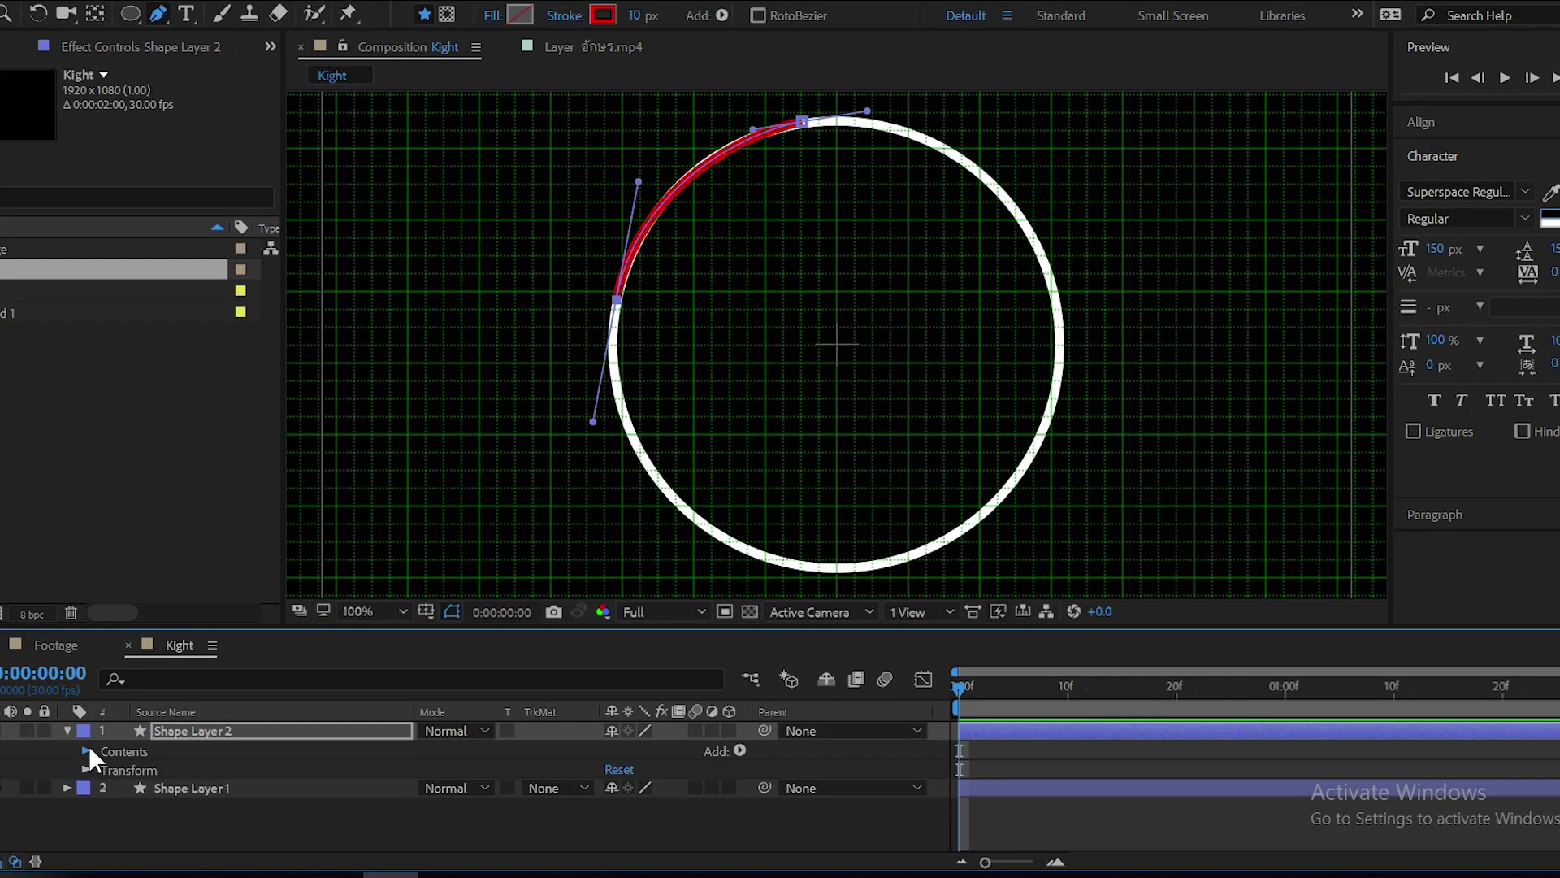
click(86, 751)
click(135, 768)
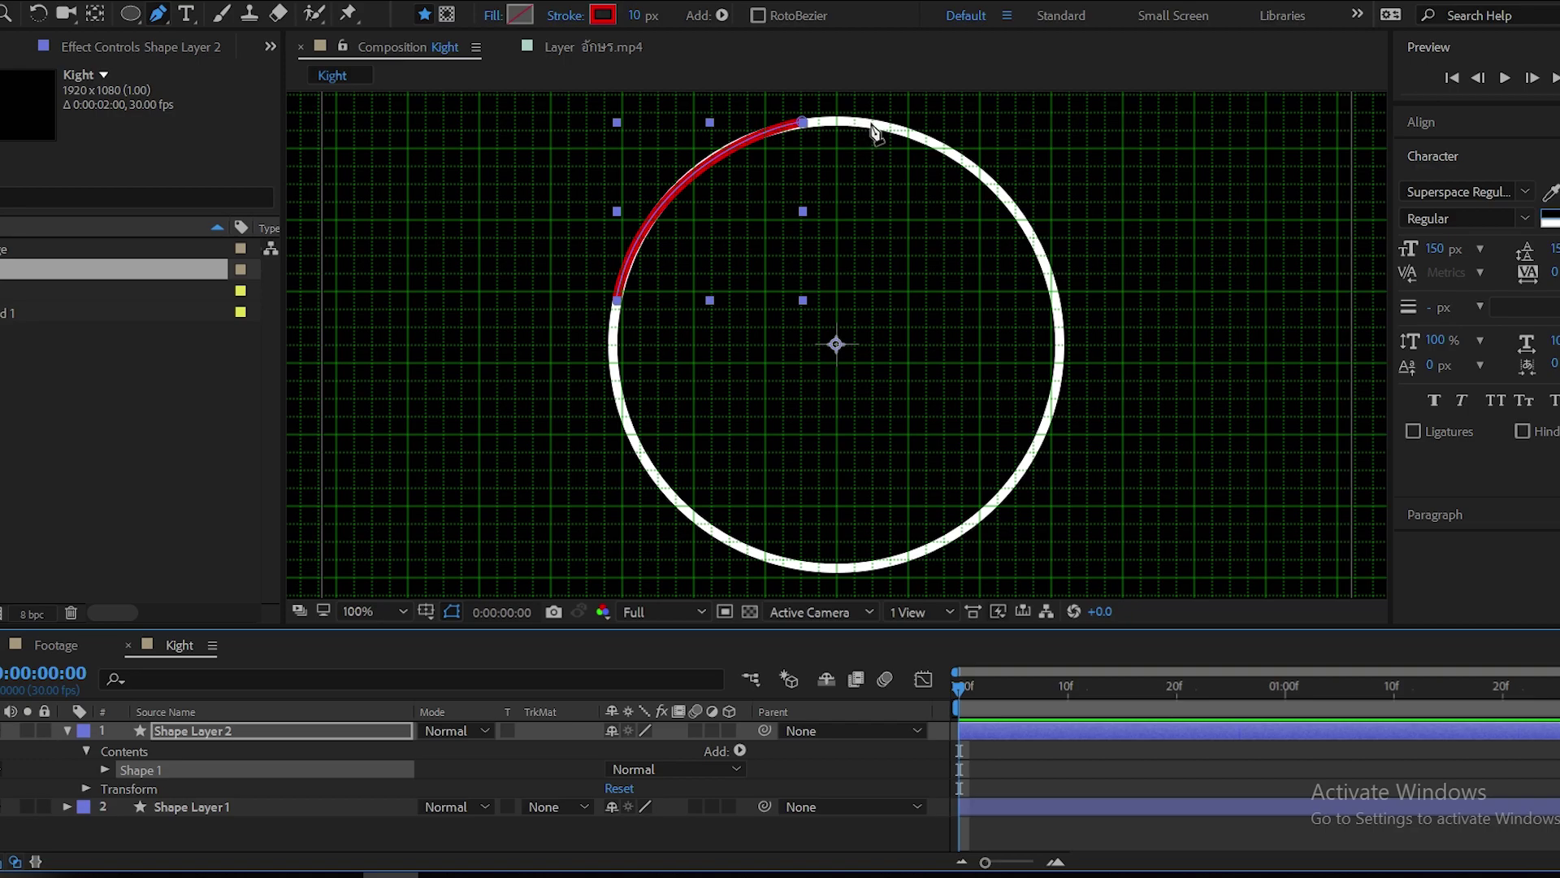
drag(874, 123, 930, 122)
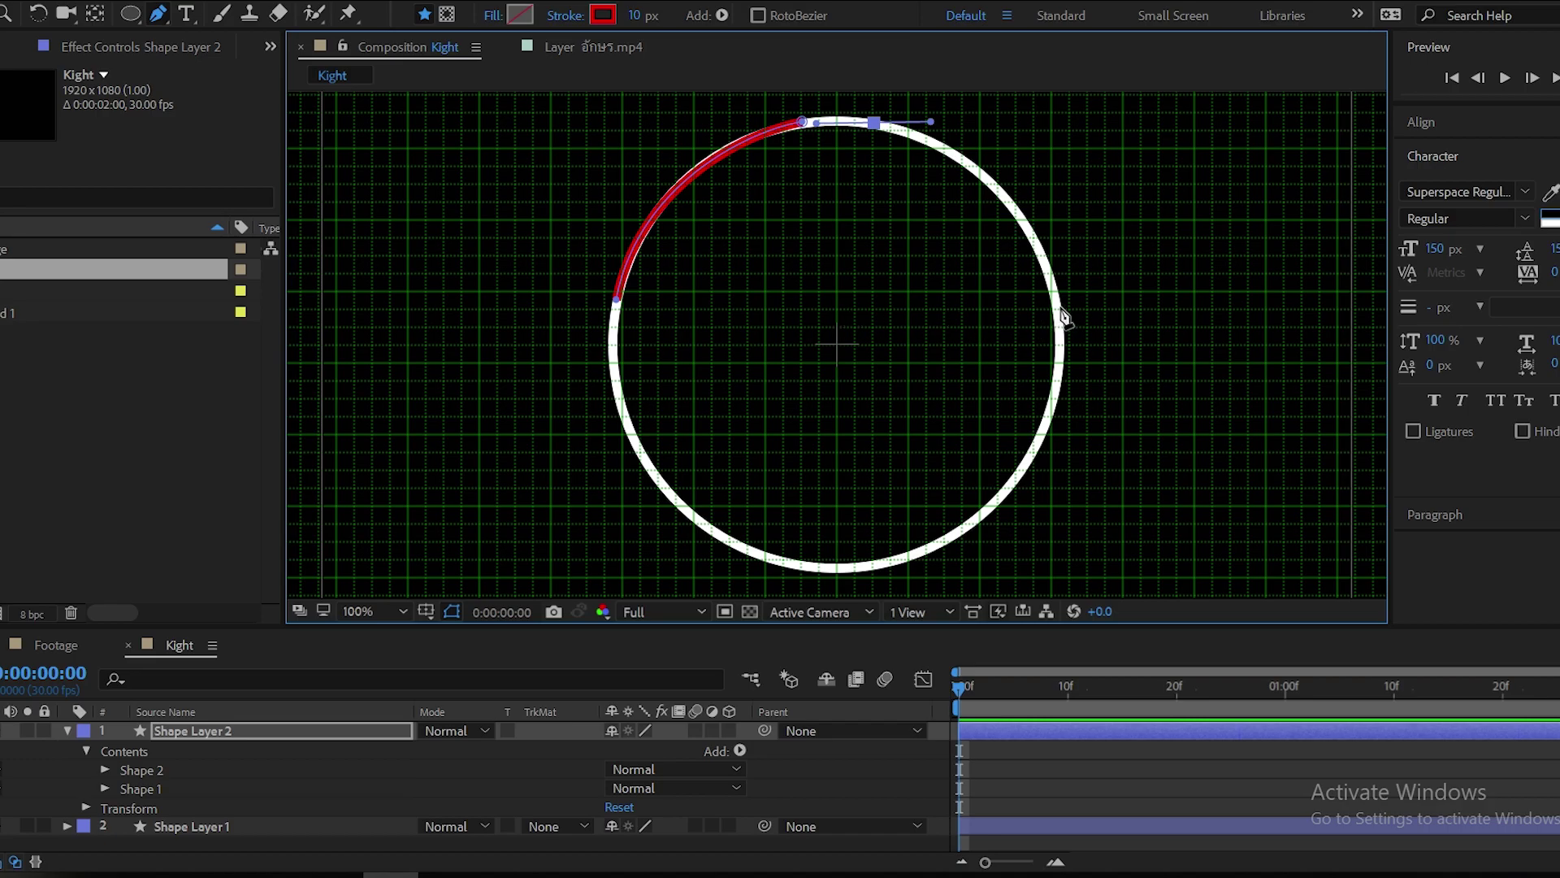
drag(1057, 300, 1061, 366)
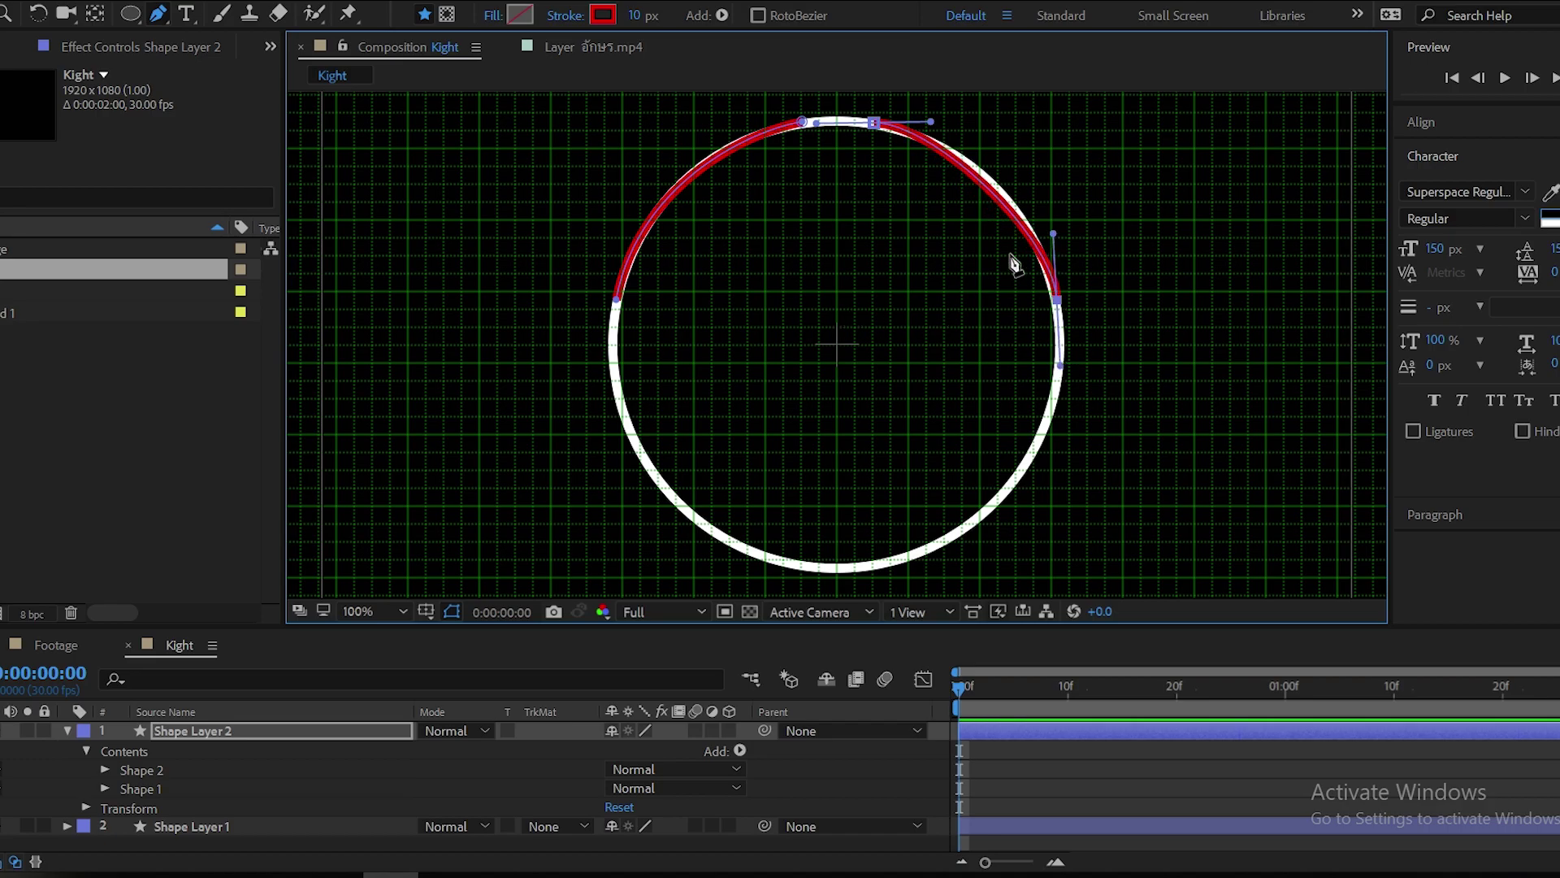
drag(933, 121, 961, 132)
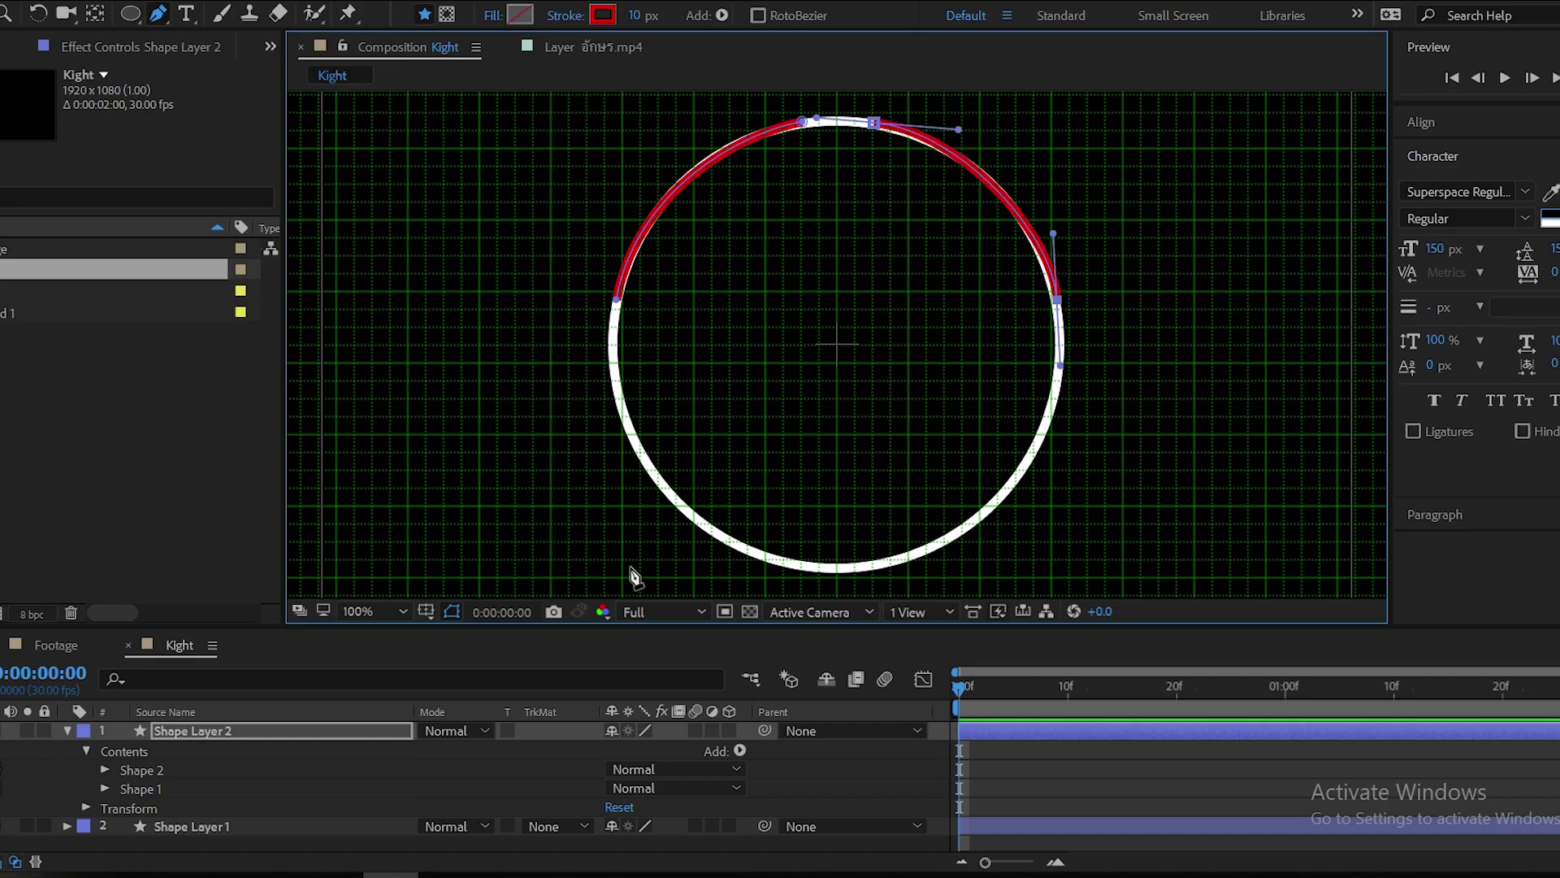
Turn off the title/action safe and grid overlays in the viewer
click(427, 610)
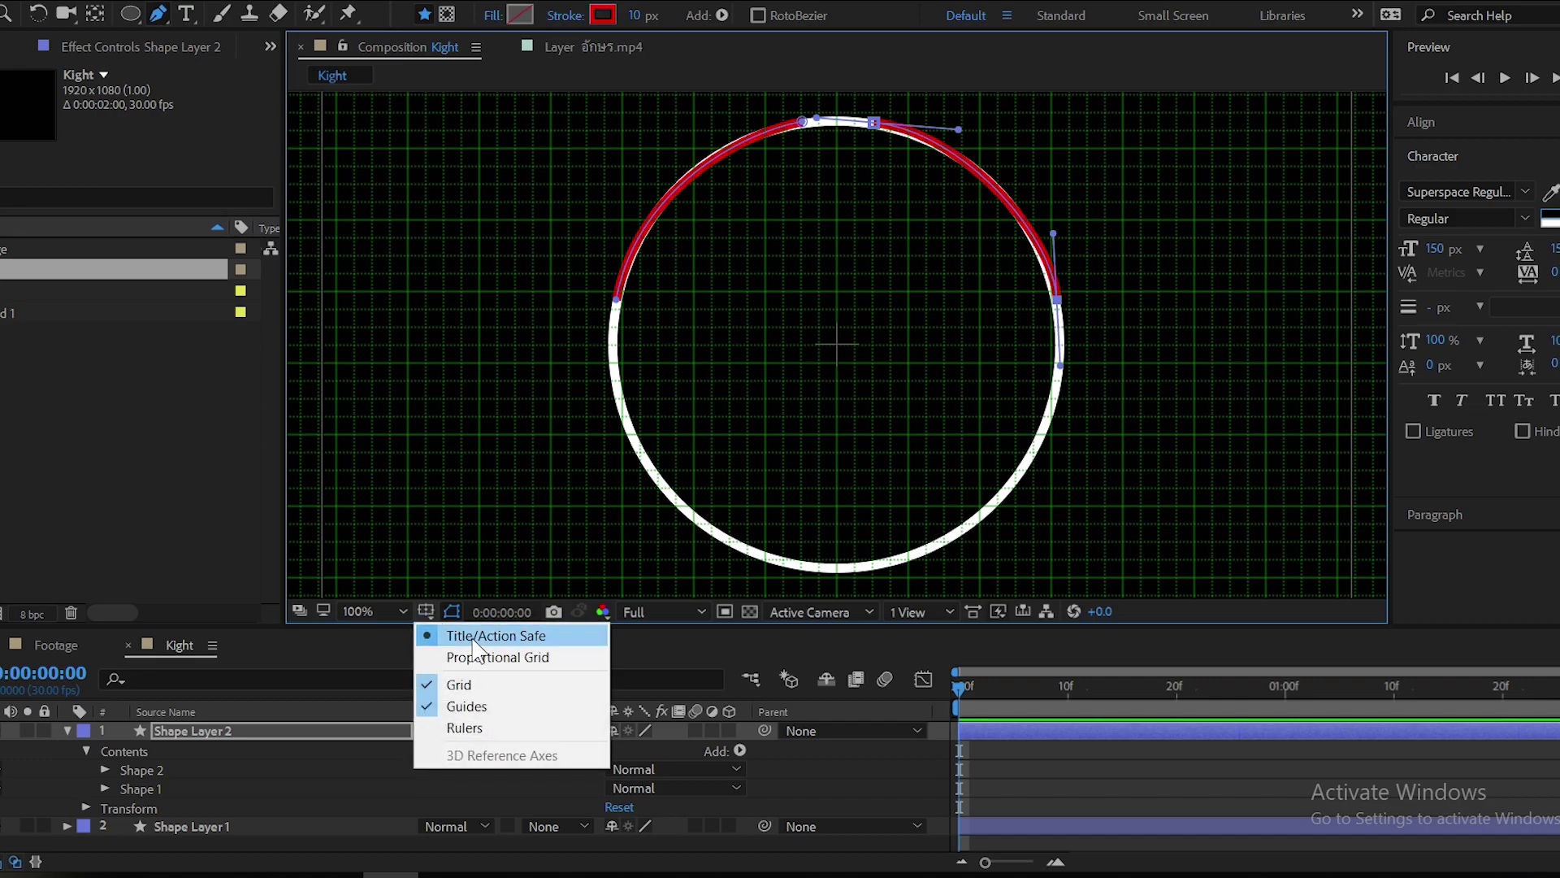
click(439, 635)
click(428, 614)
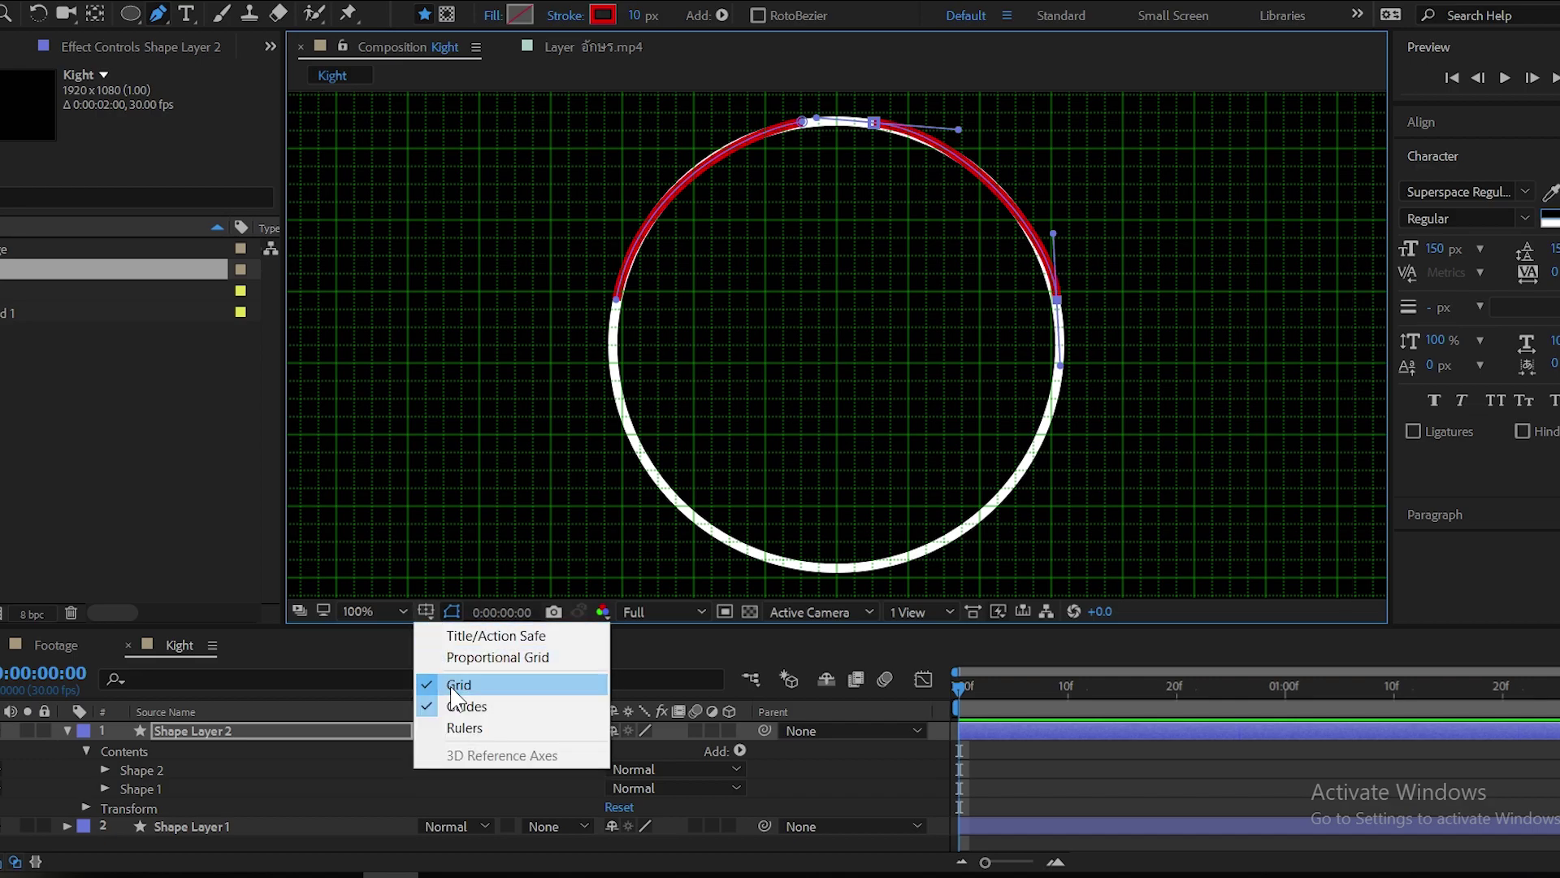
click(450, 688)
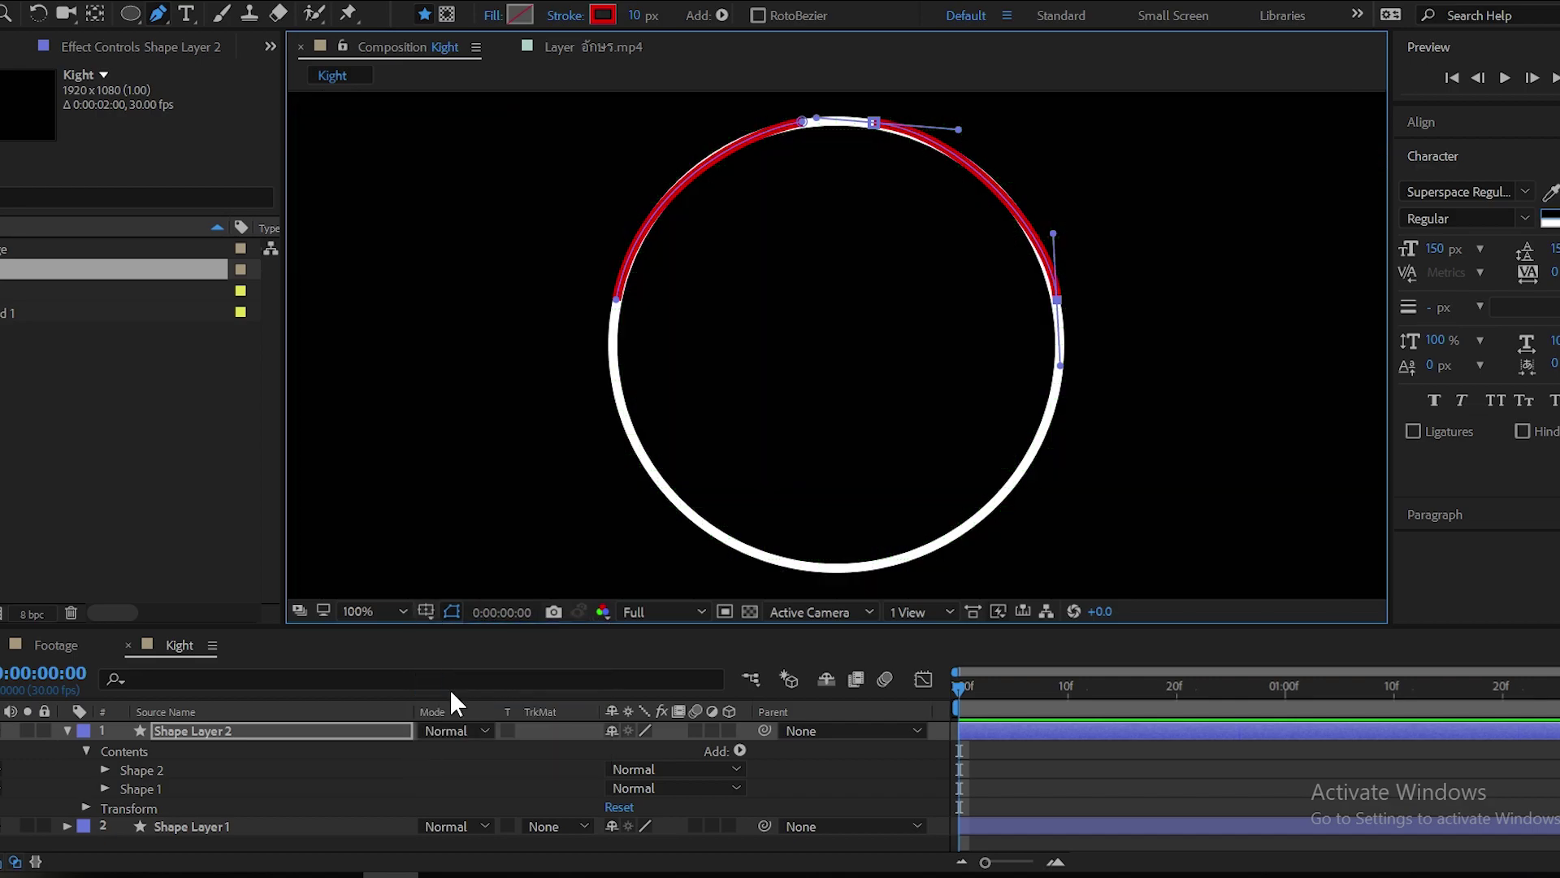
Delete the white circle layer, Shape Layer 1, and expand the arcs' Shape 1
click(10, 826)
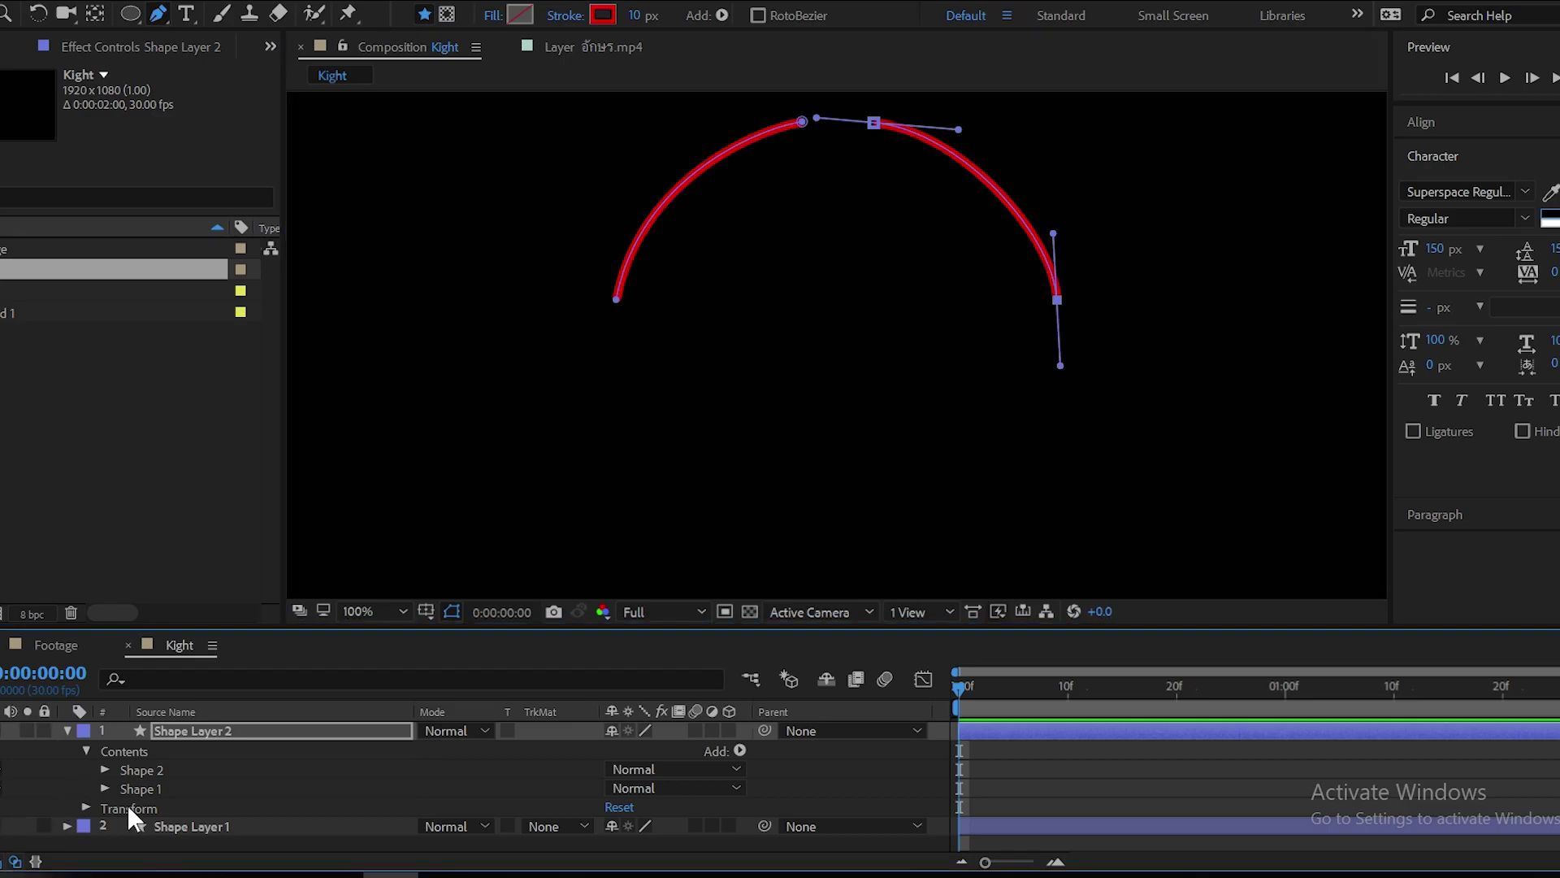
click(196, 826)
key(Delete)
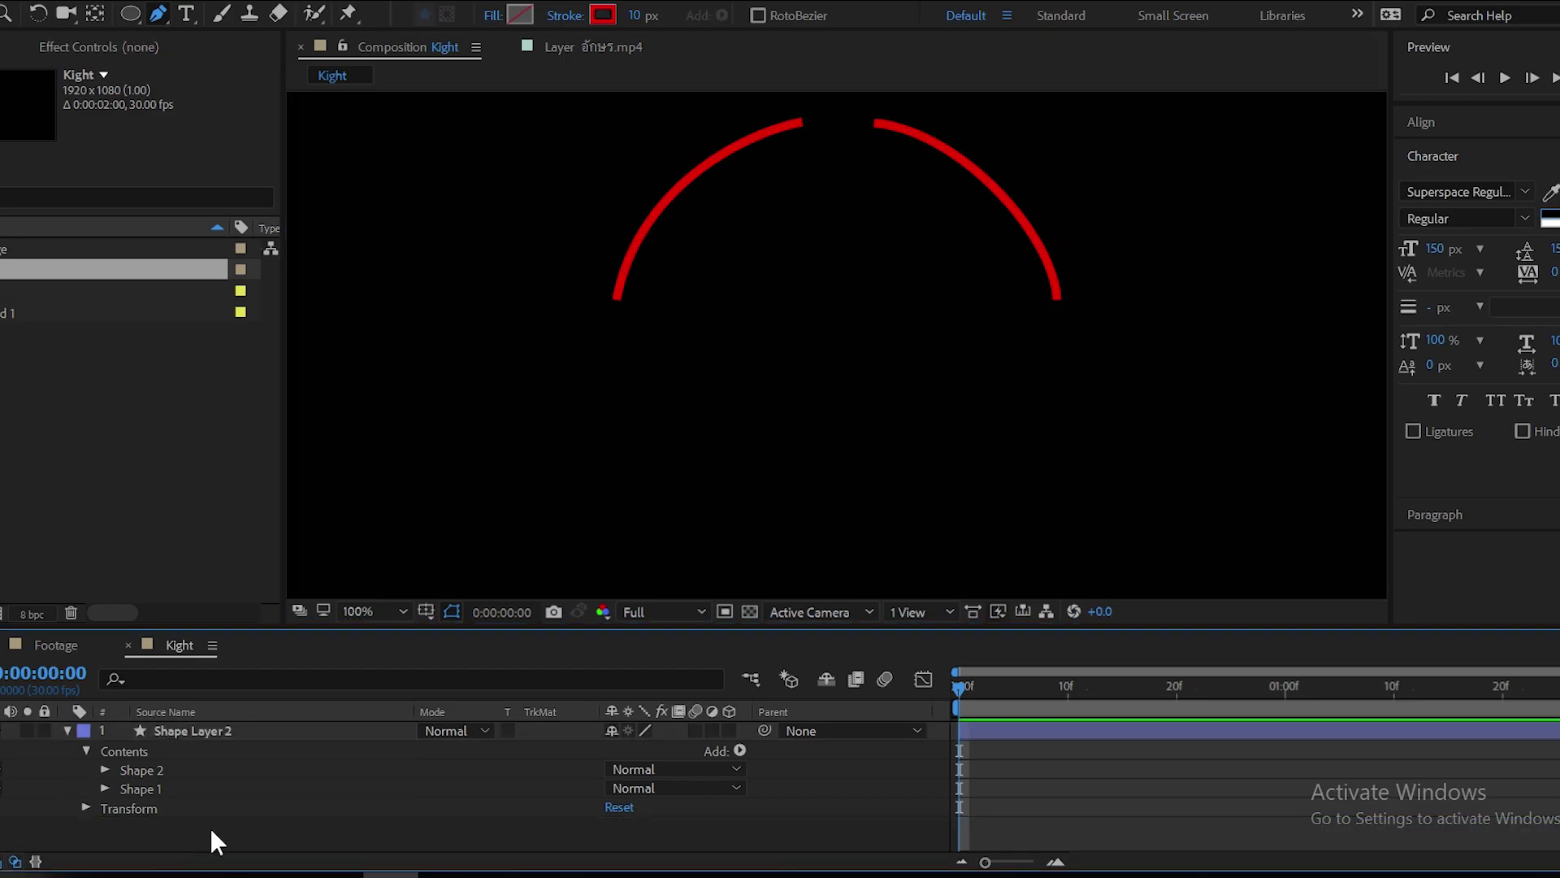
click(92, 747)
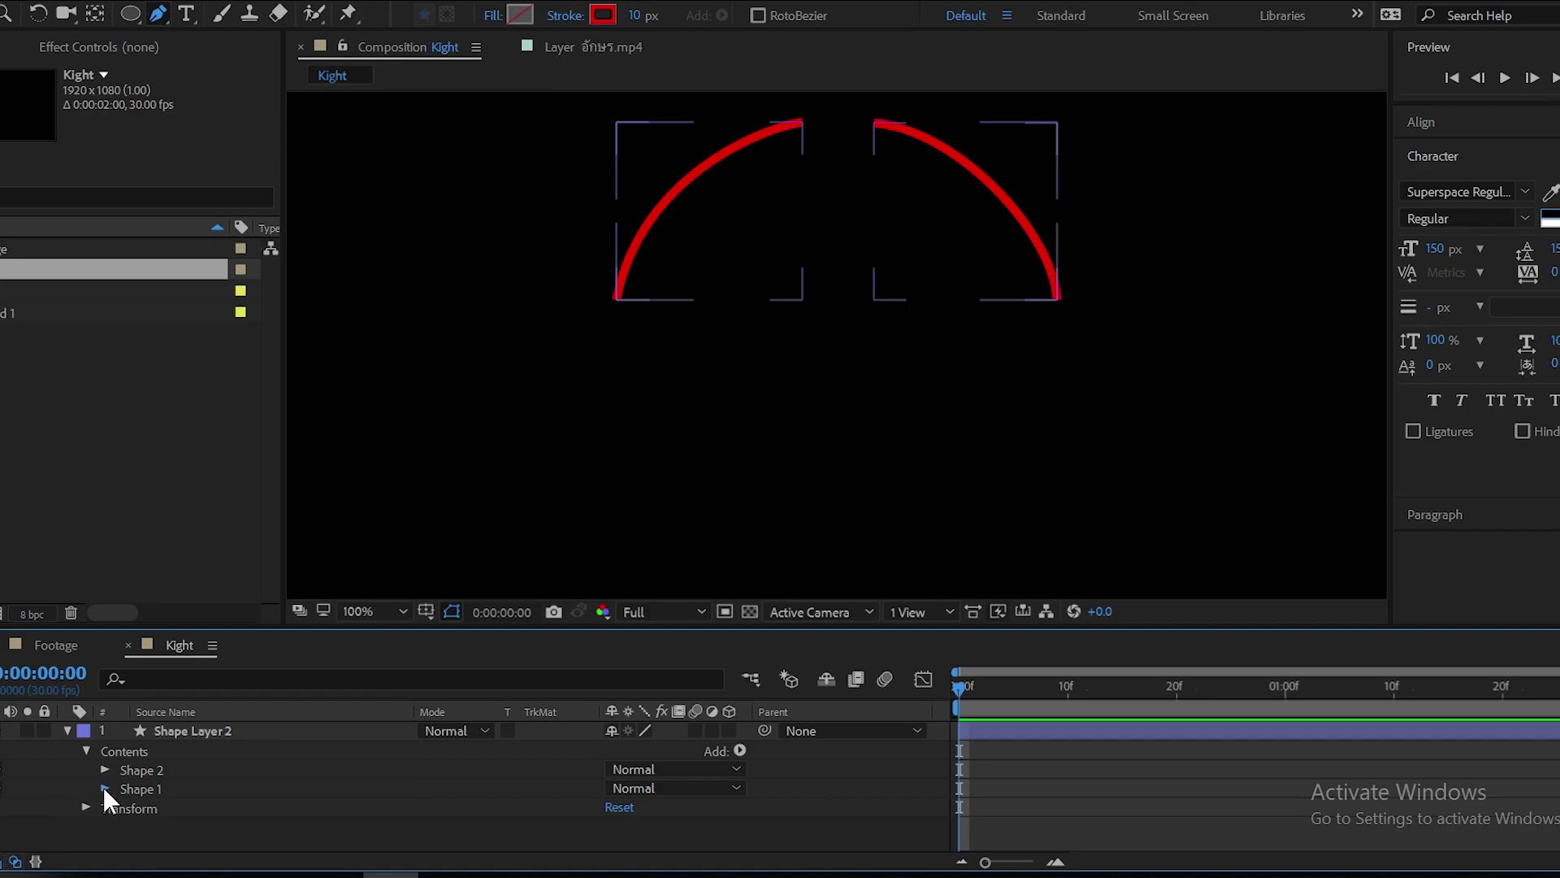
click(104, 789)
Move Shape 2's Path 1 into Shape 1 and delete the empty Shape 2
click(105, 748)
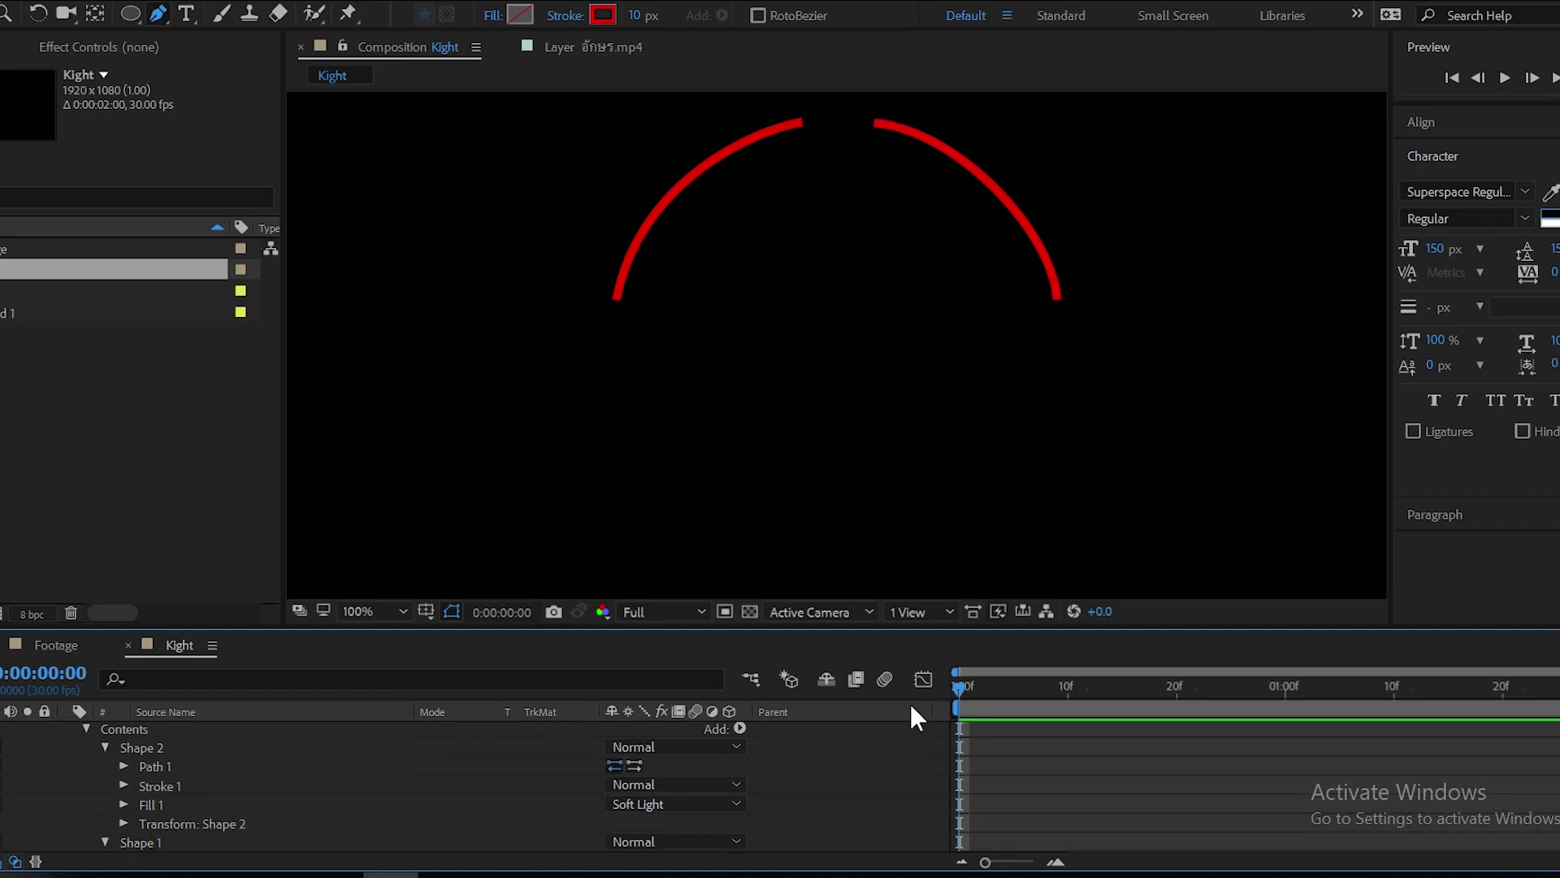
drag(894, 626, 991, 451)
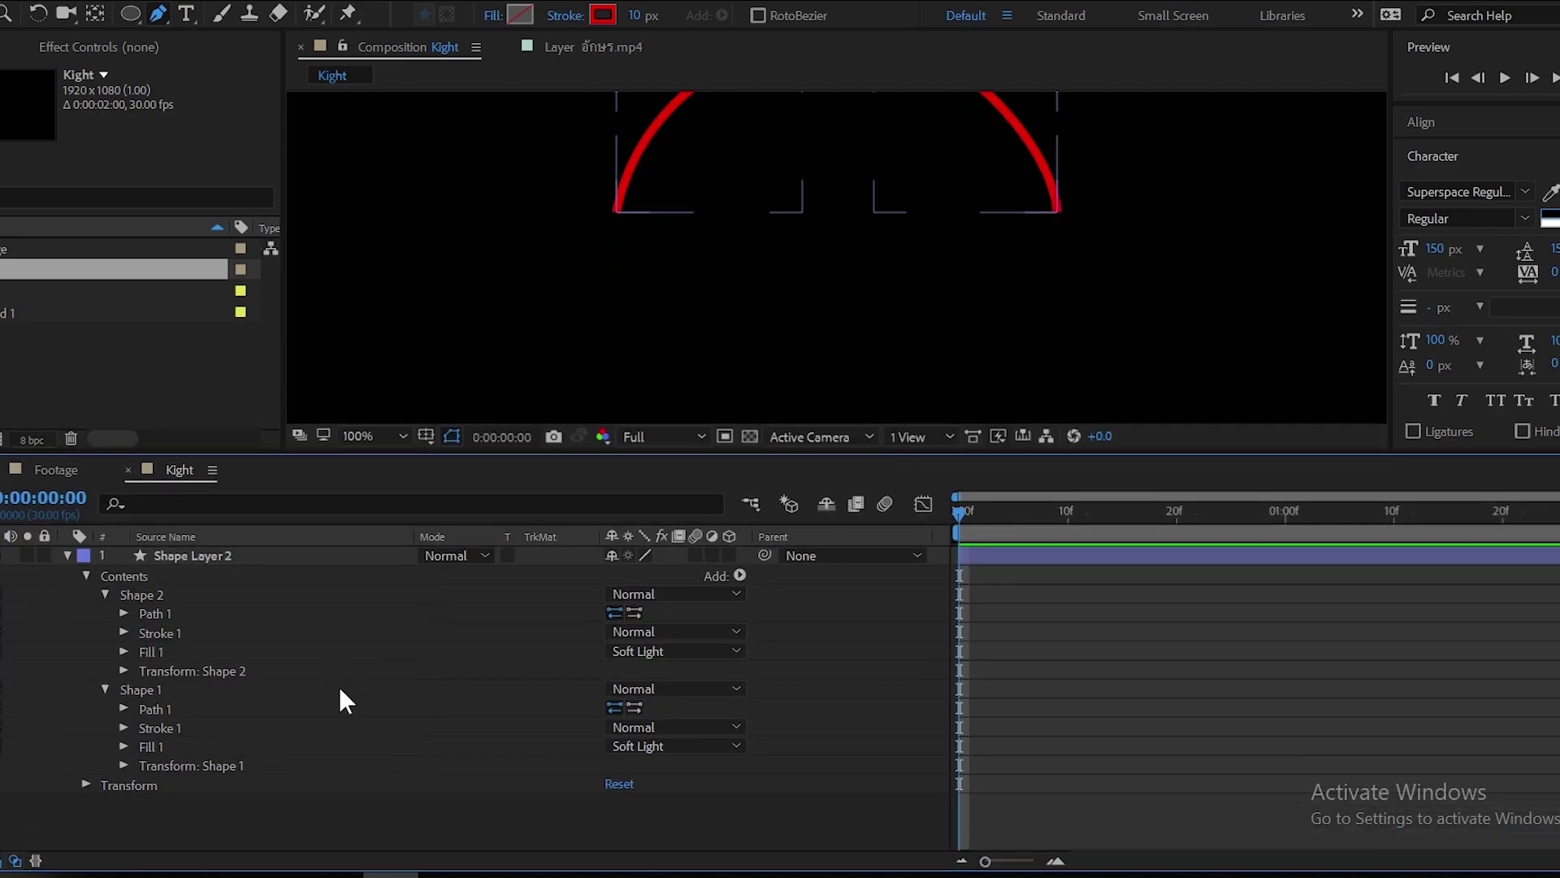
drag(154, 616, 163, 706)
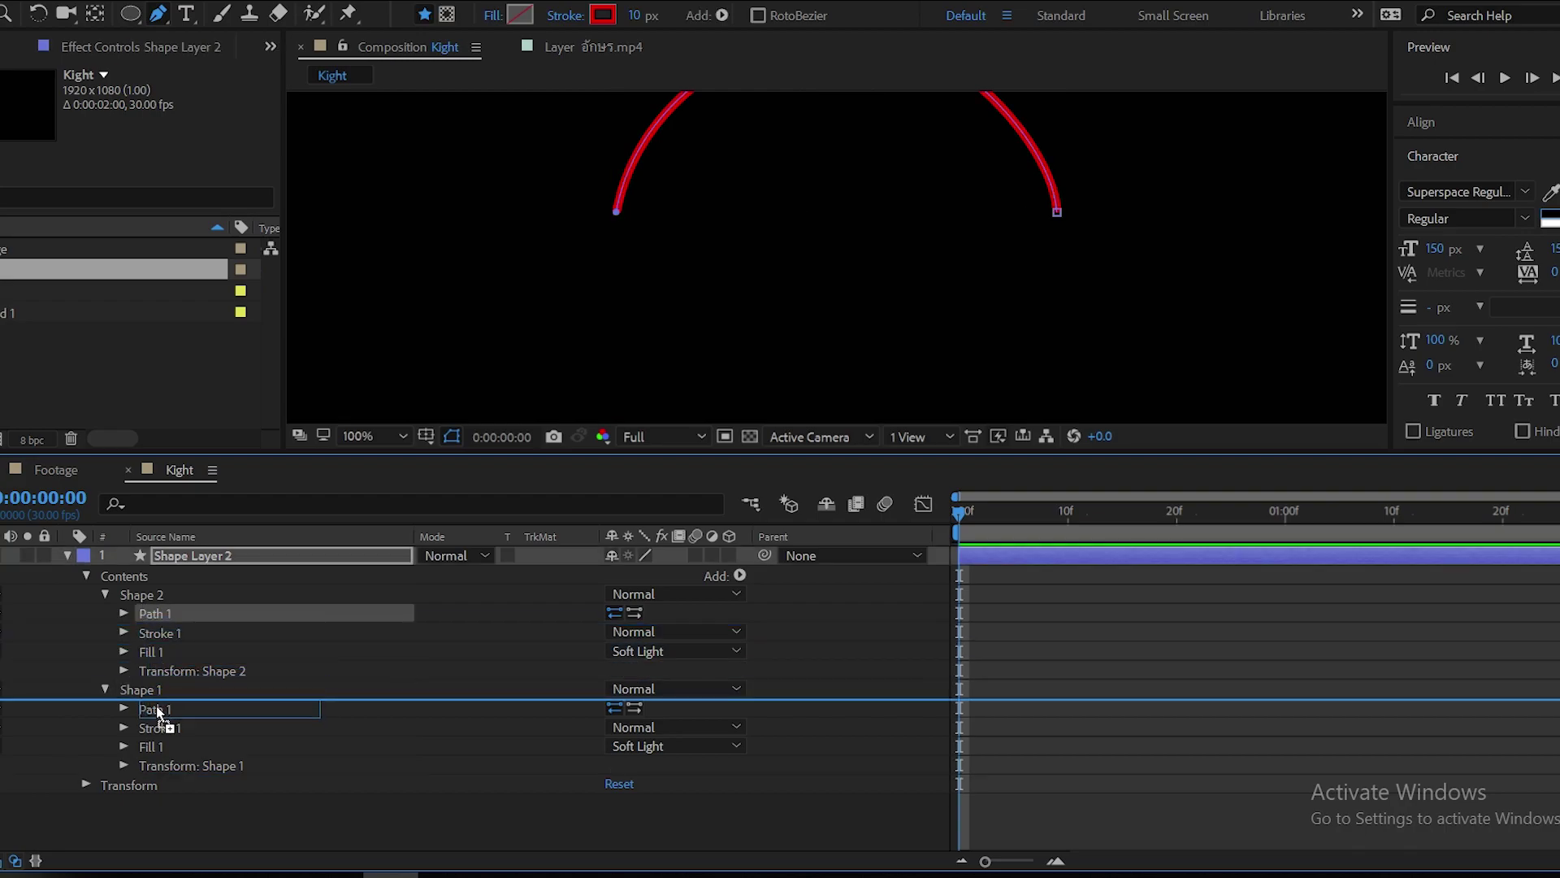
drag(164, 706, 160, 719)
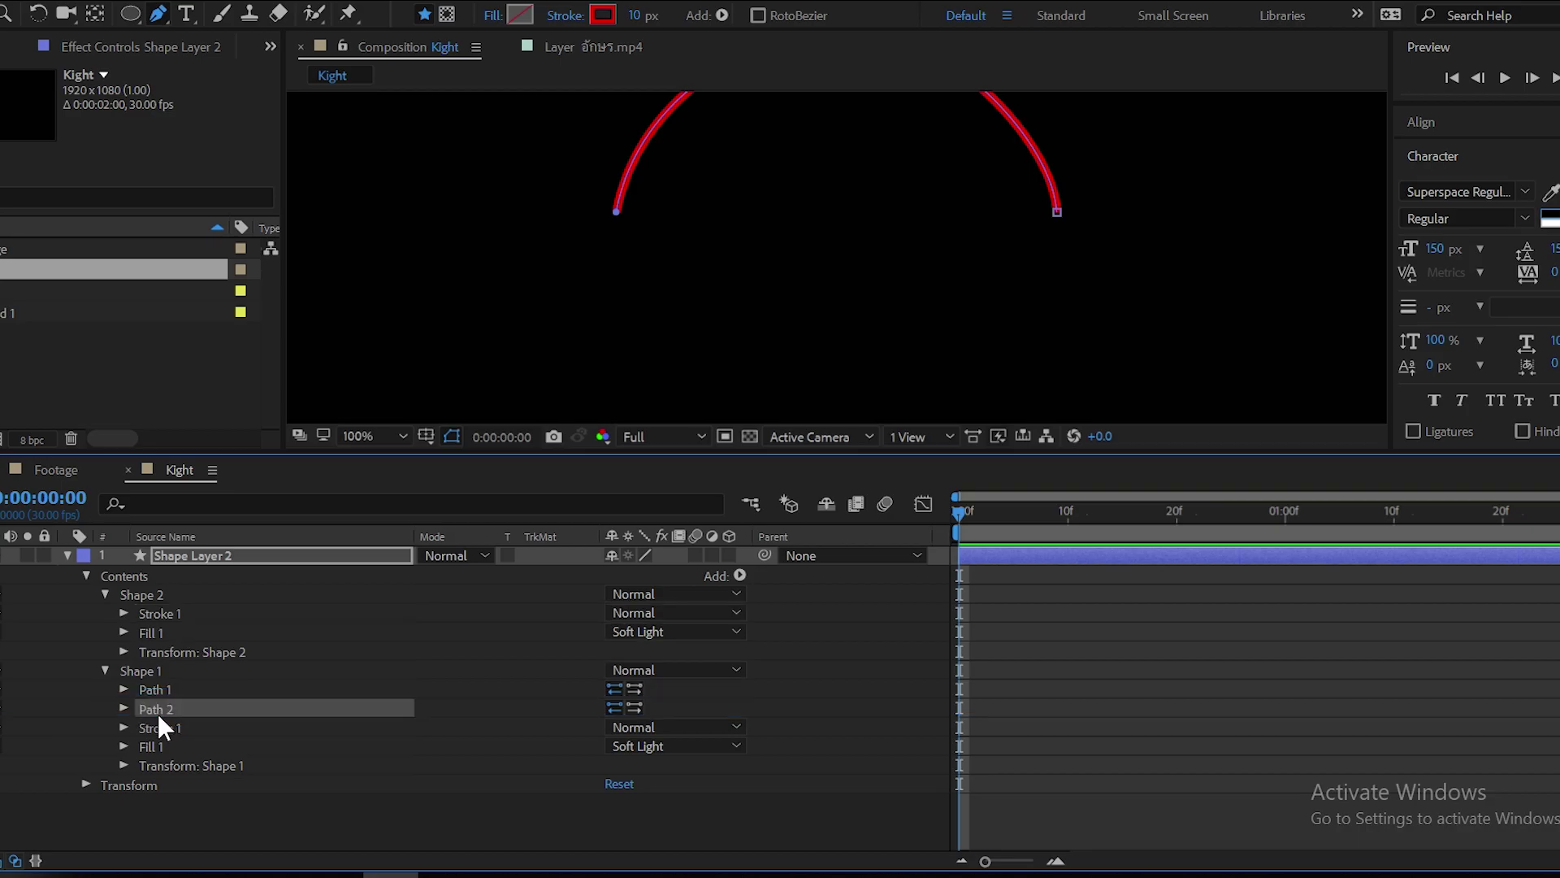
click(140, 594)
key(Delete)
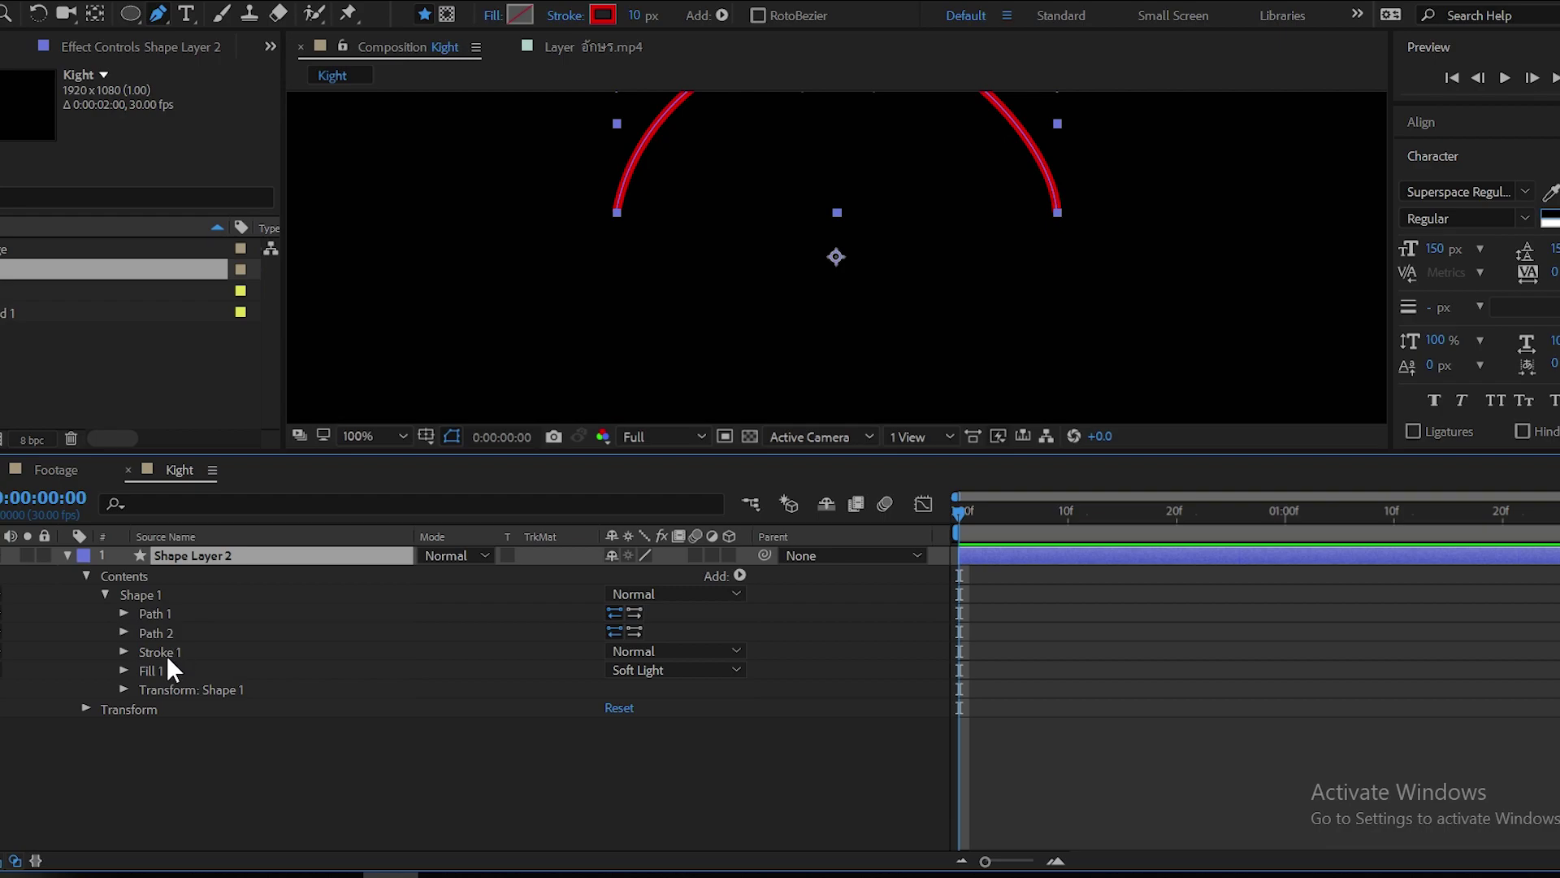
Delete Shape 1's fill so only the stroke remains
click(151, 671)
key(Delete)
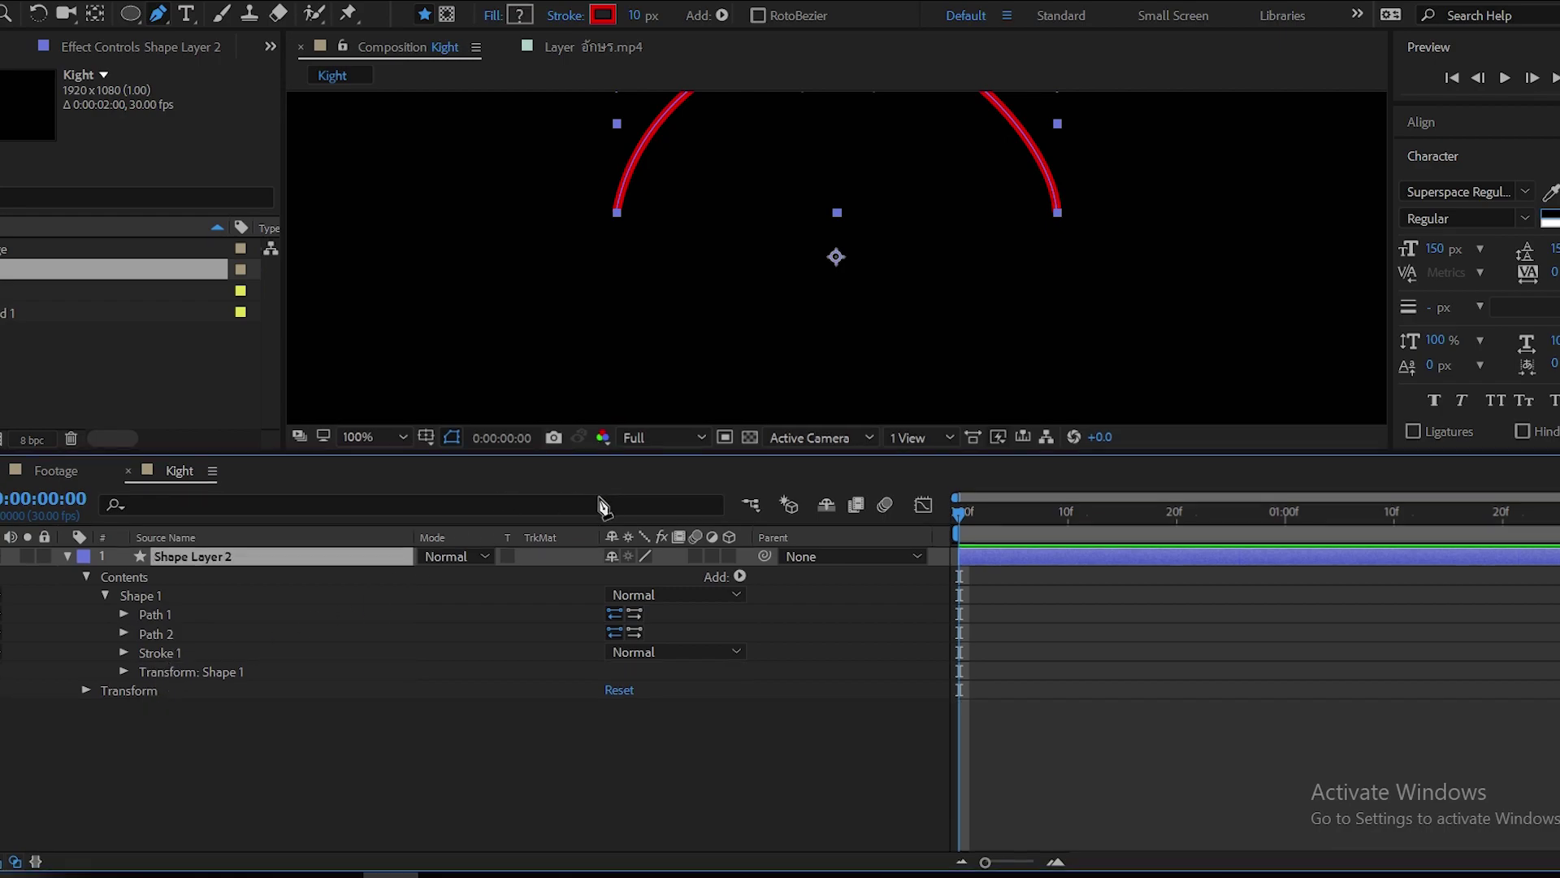
drag(600, 453, 600, 520)
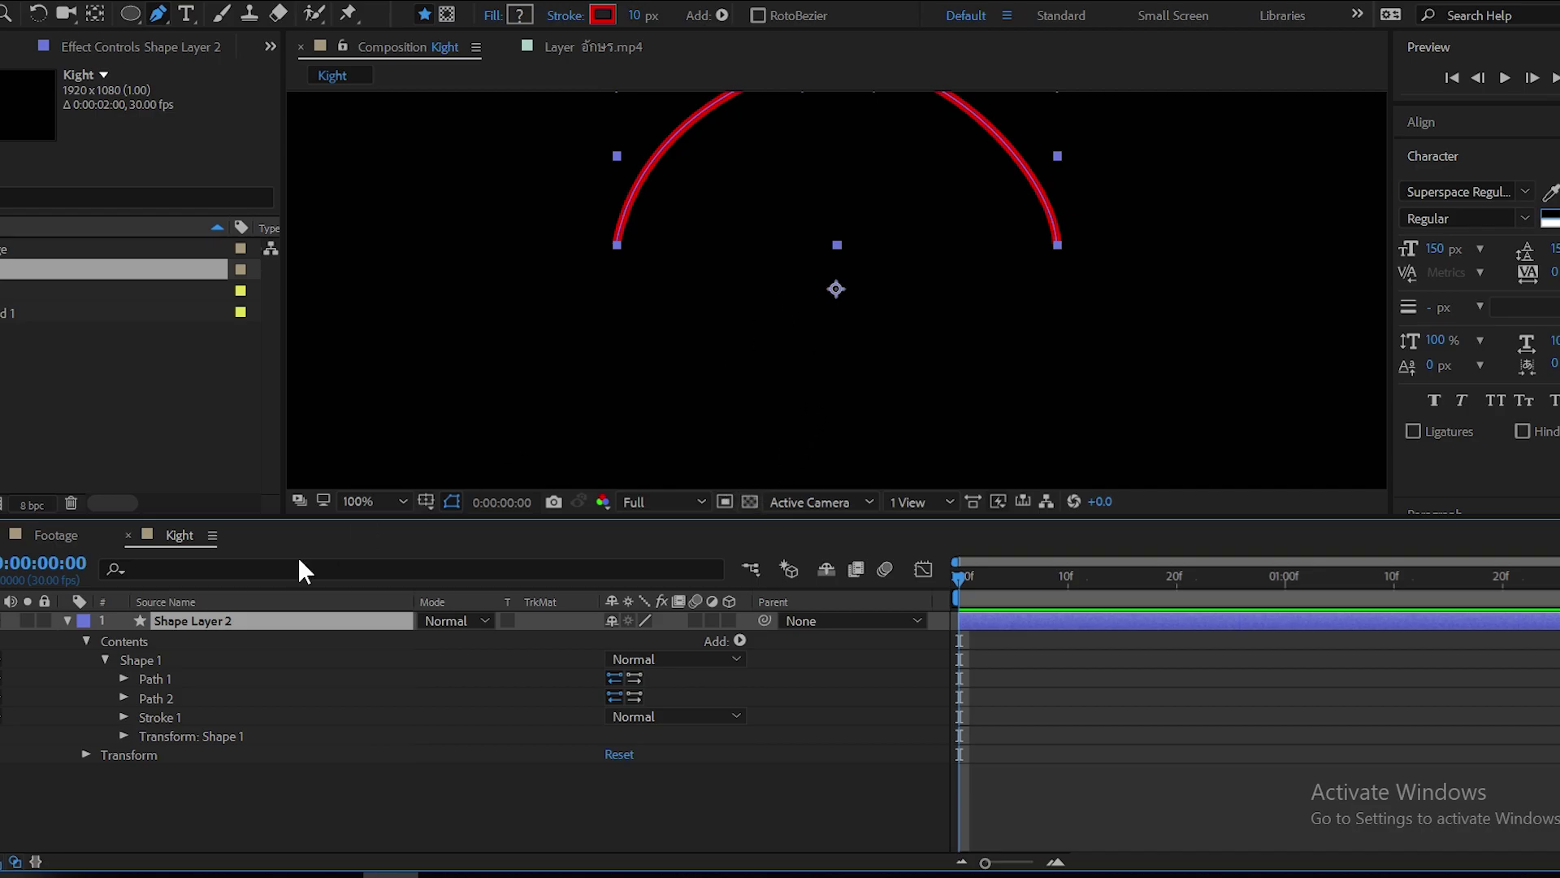
Set Stroke 1's Line Cap to Round Cap and keyframe its red Color at 0:00
click(406, 502)
click(433, 547)
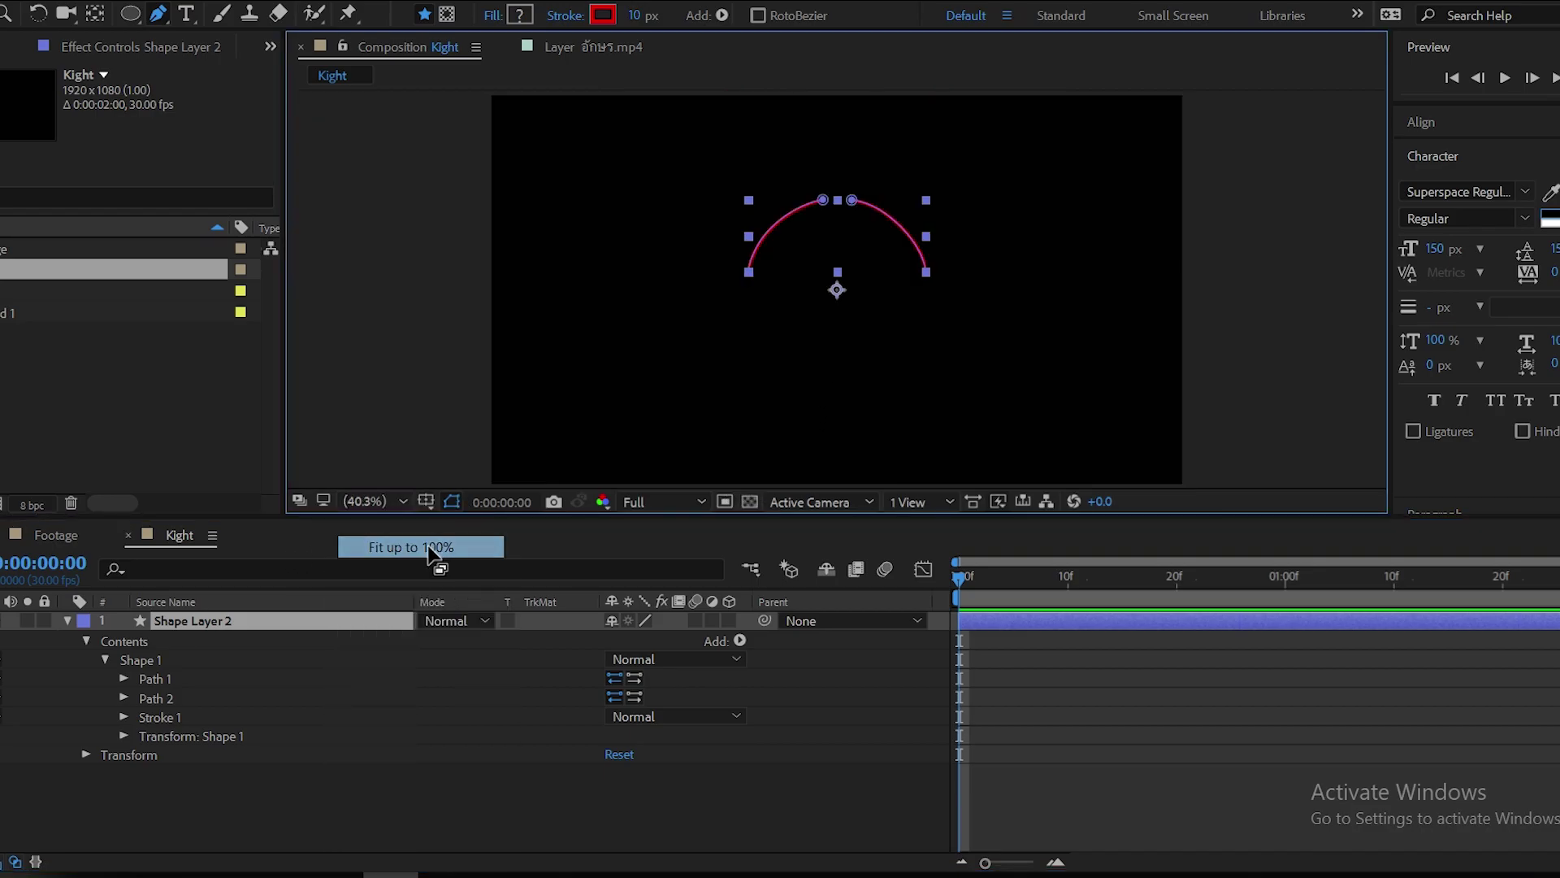
click(123, 716)
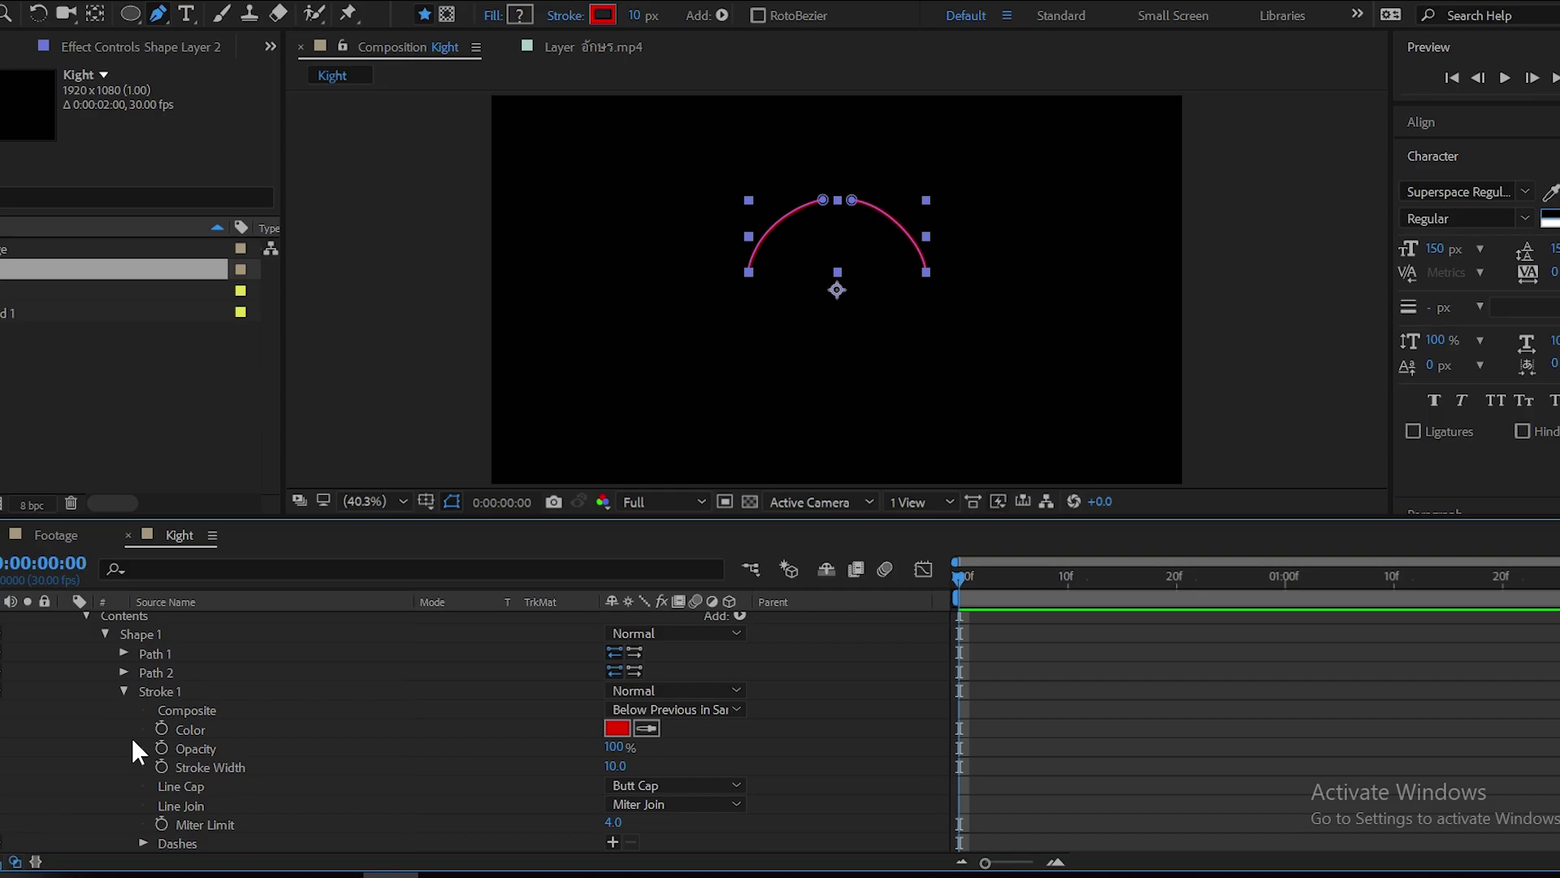
click(650, 785)
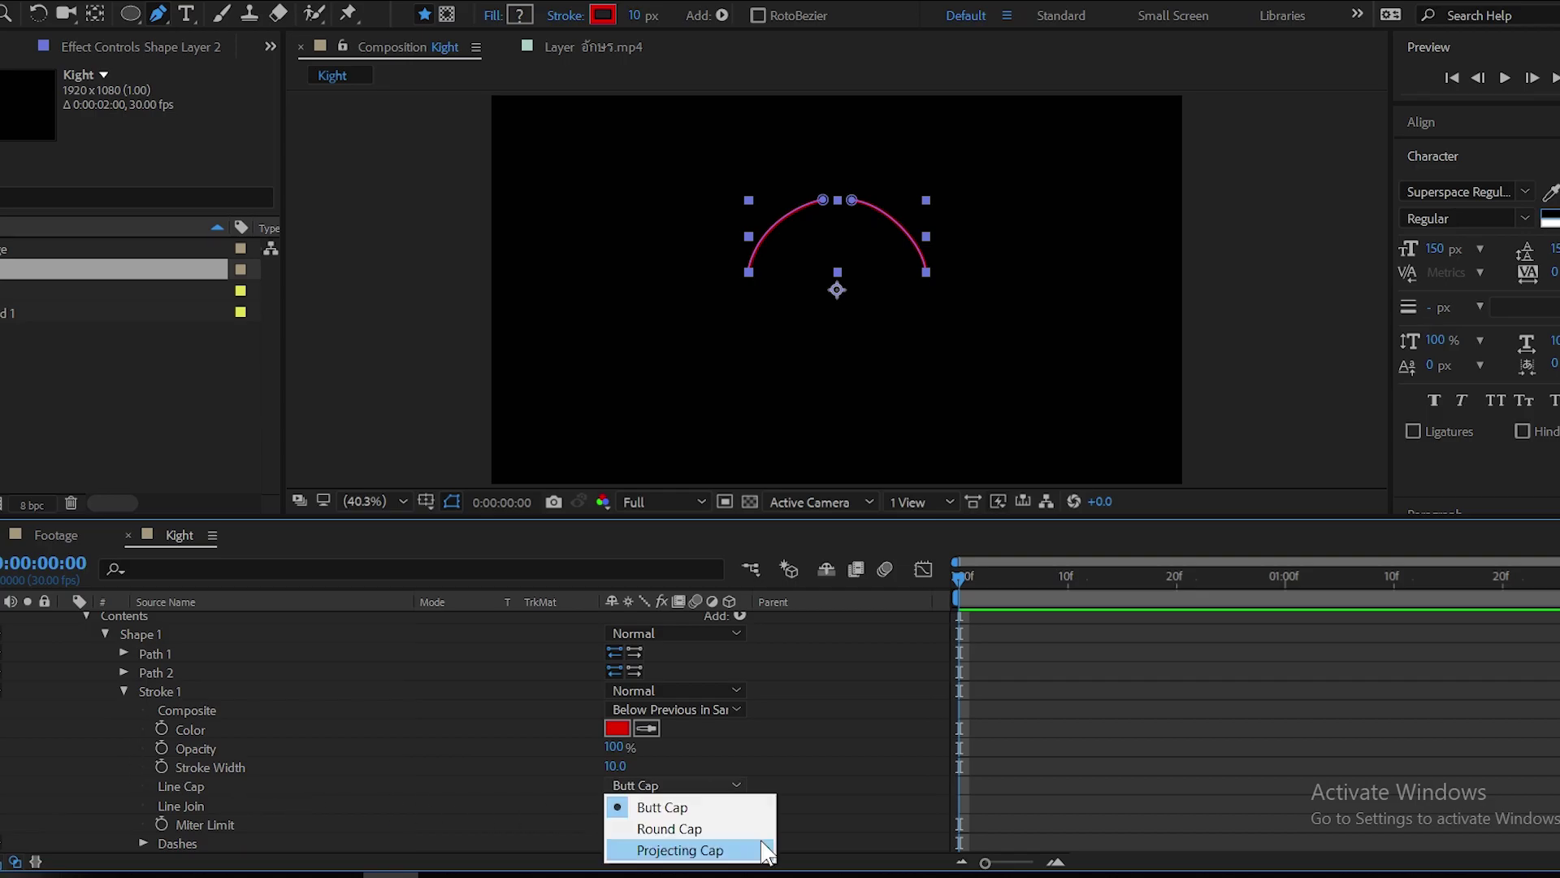
click(743, 831)
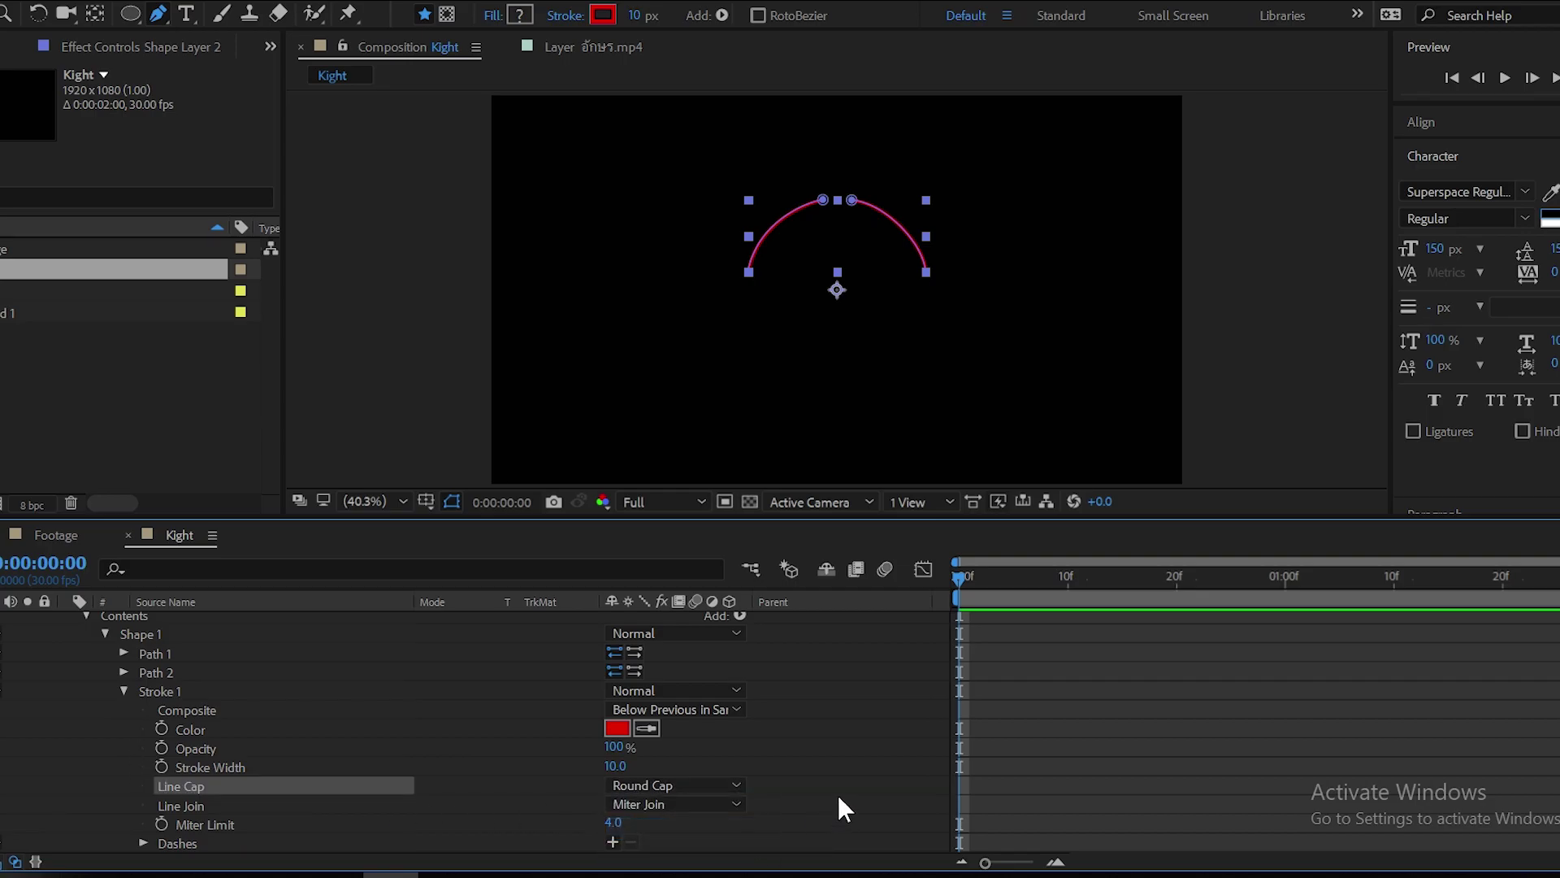
click(161, 729)
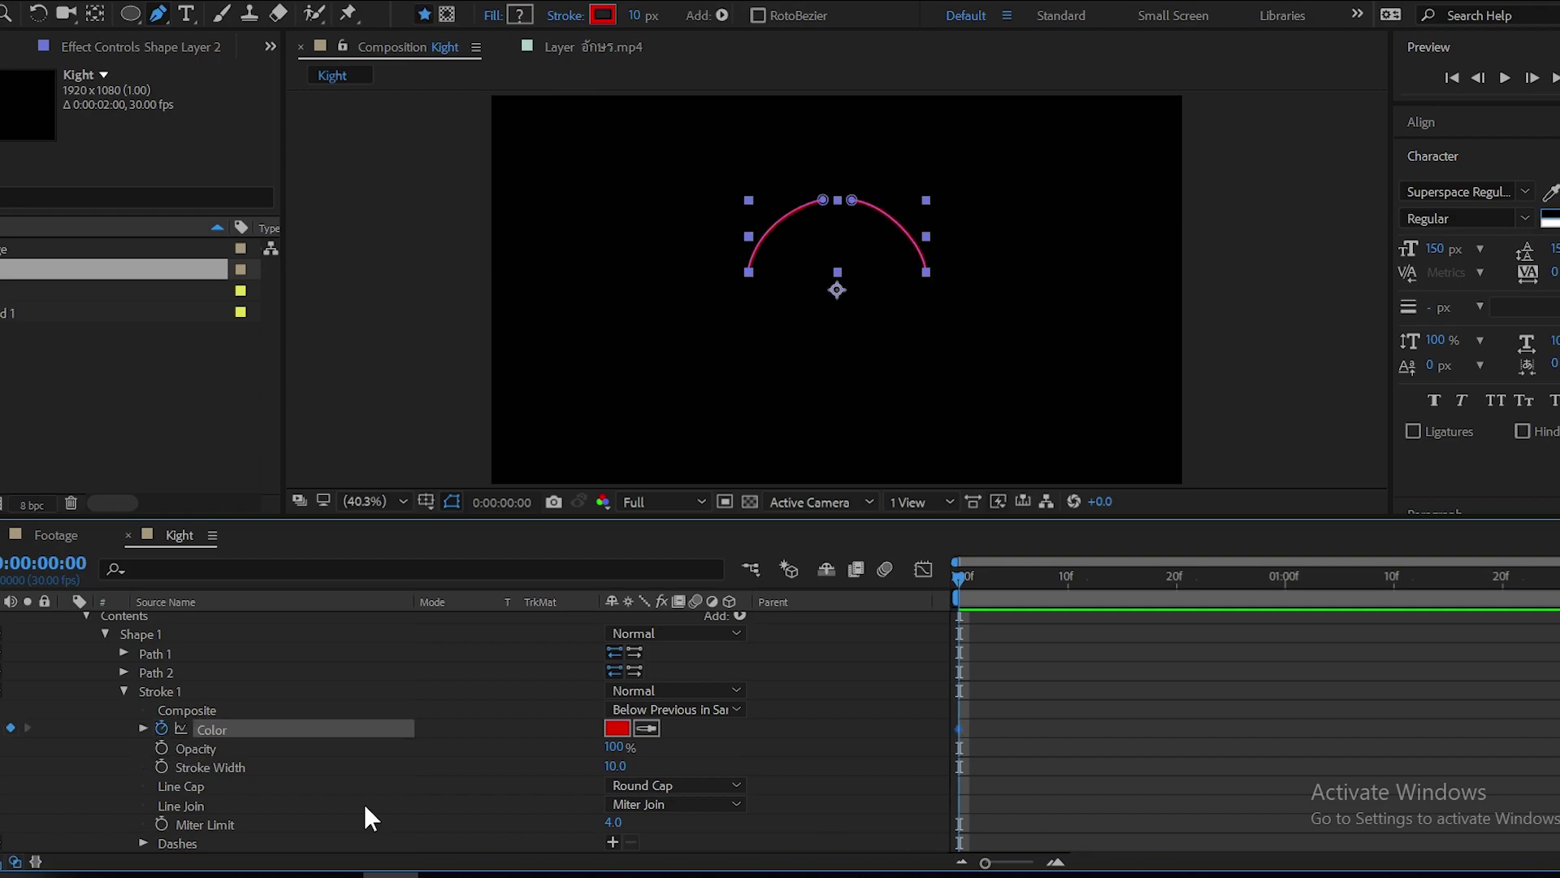
click(143, 729)
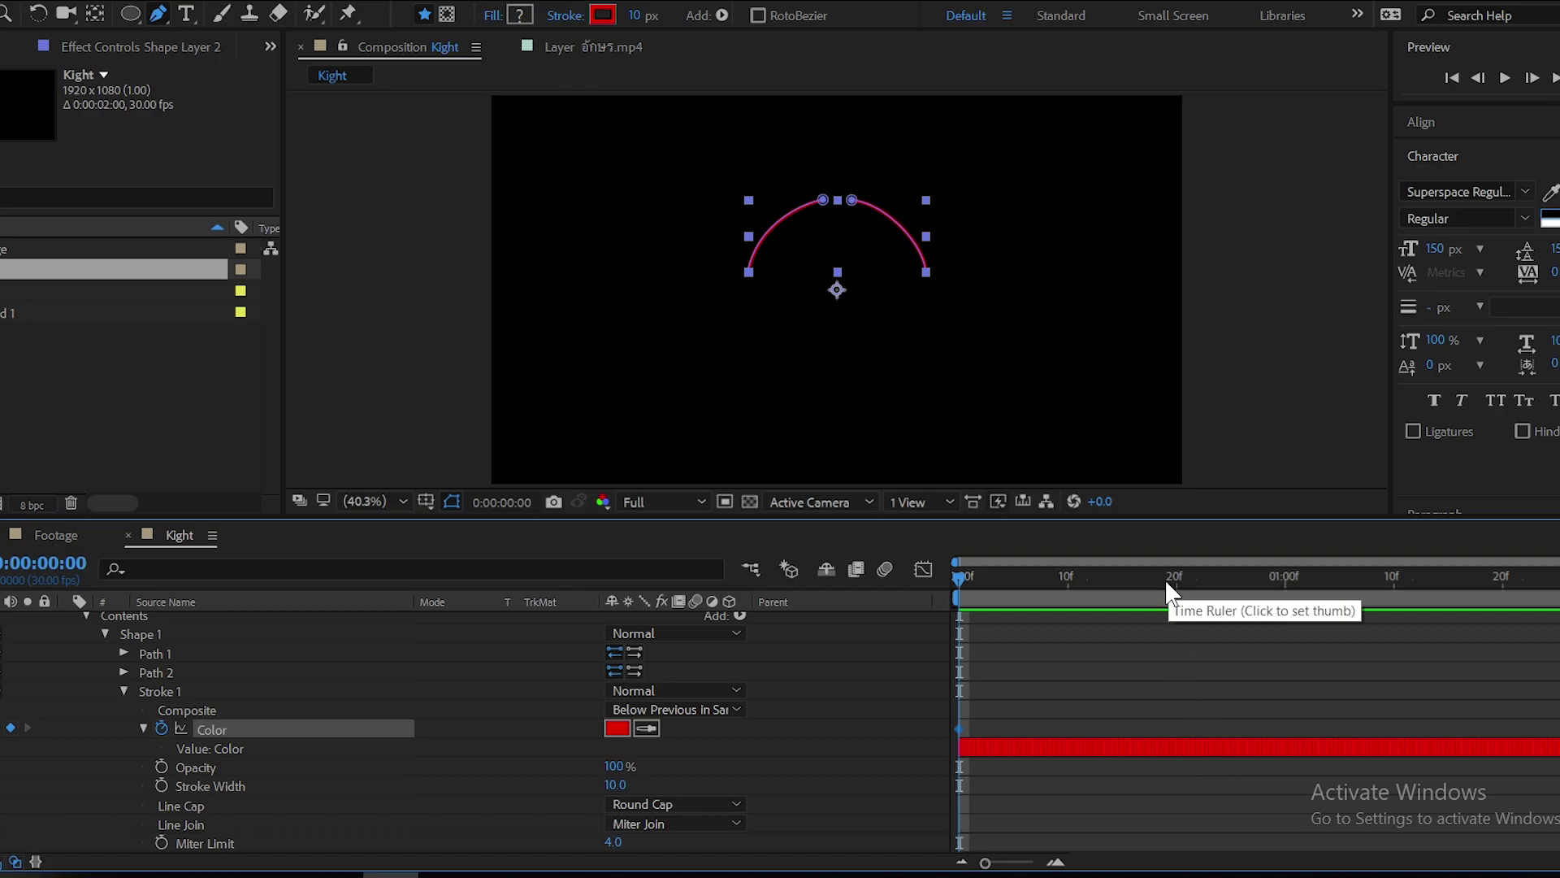
Keyframe the stroke colour purple at frame 17 and orange (FF5C00) at 1:06
click(1144, 580)
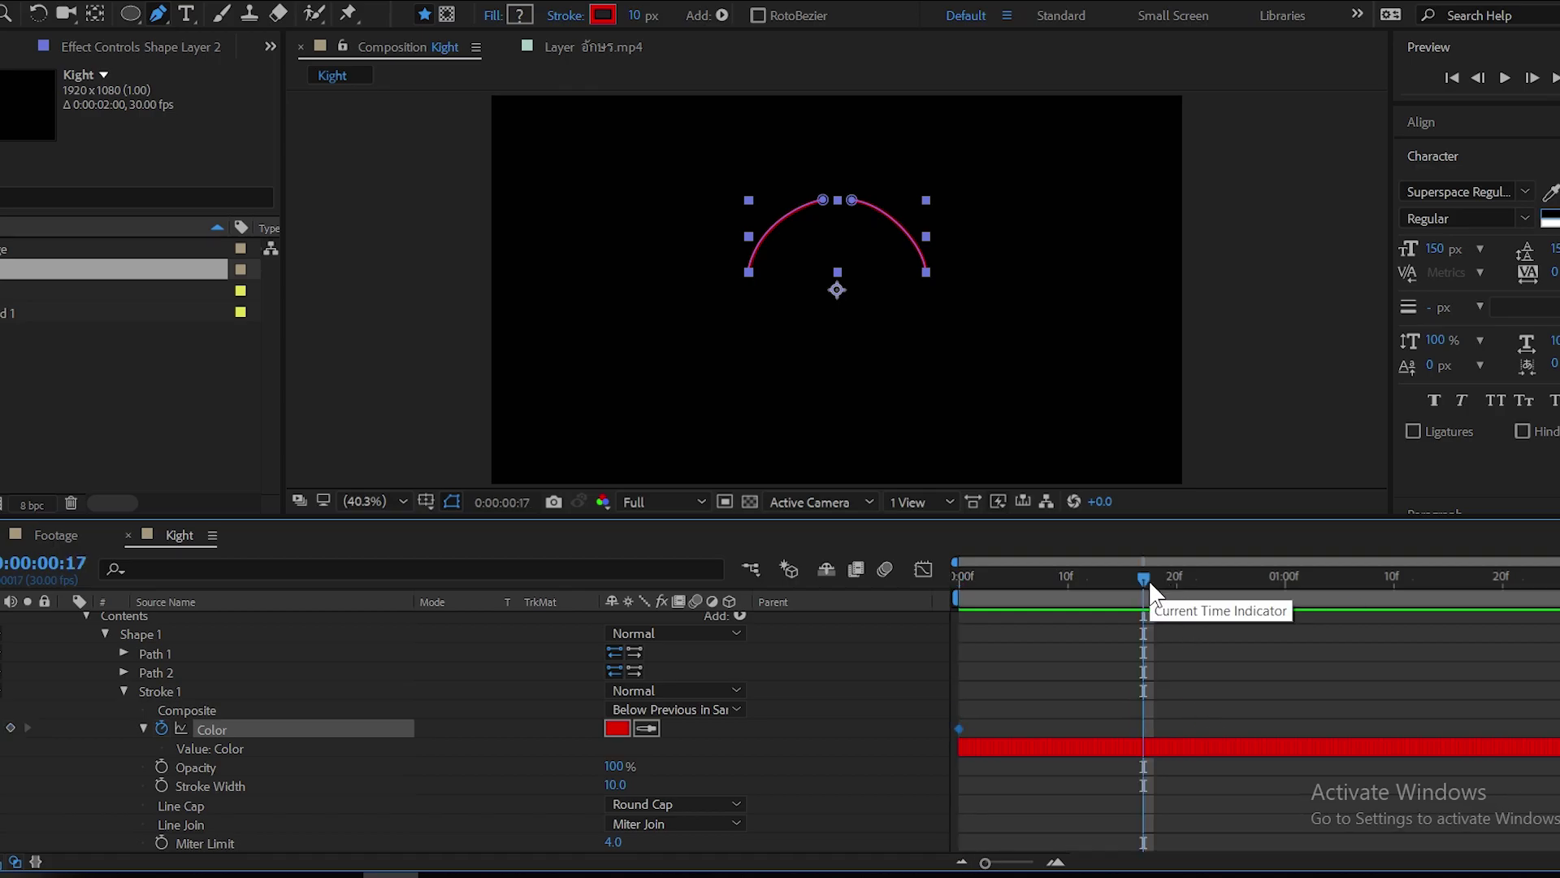
click(616, 727)
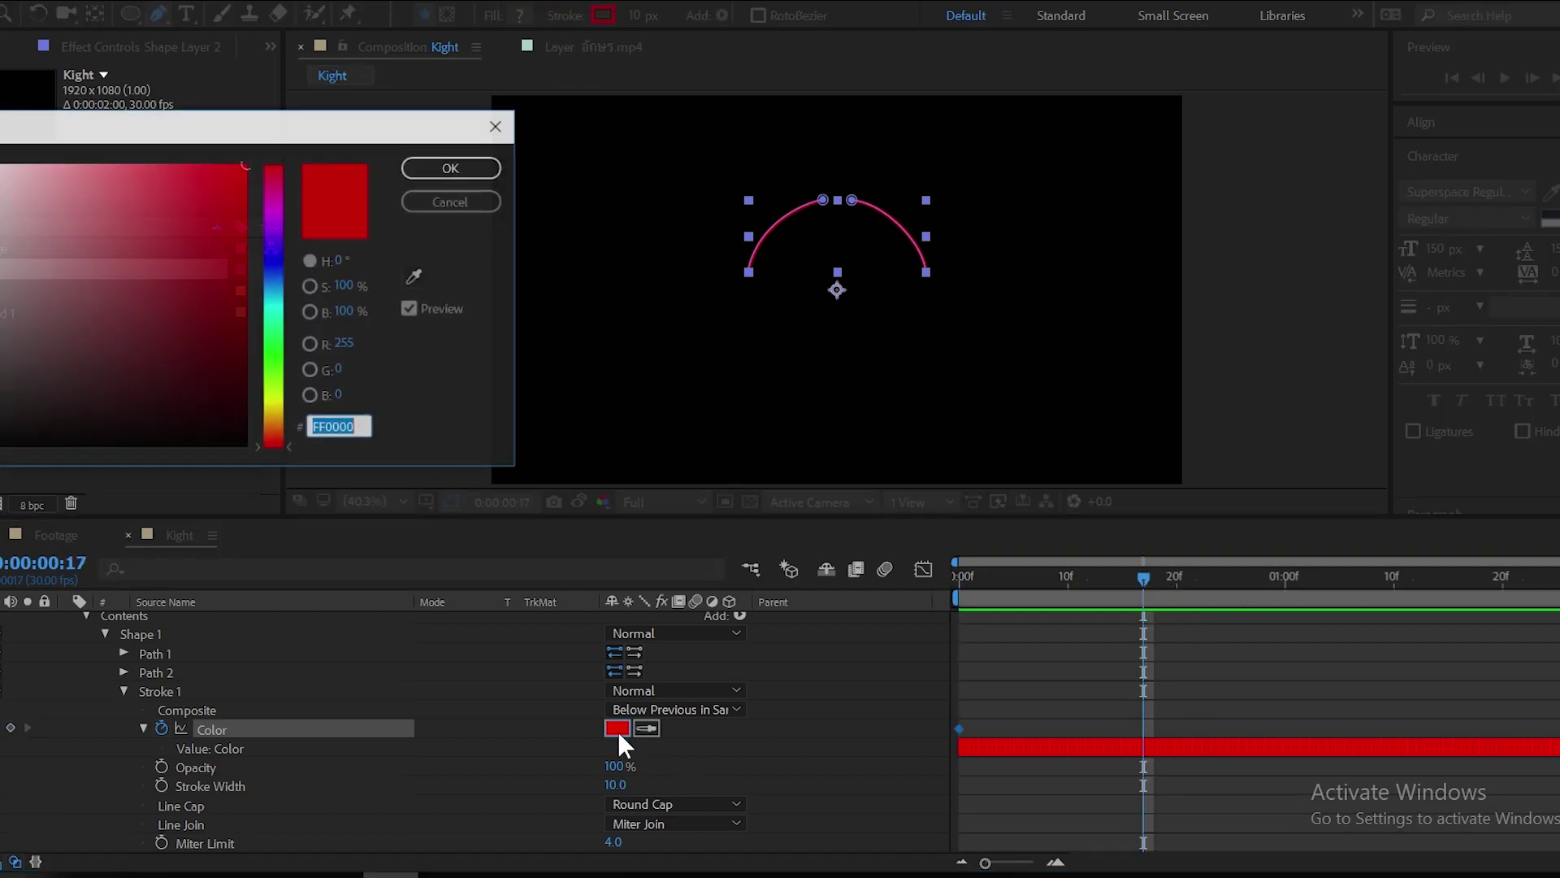
click(276, 237)
click(455, 168)
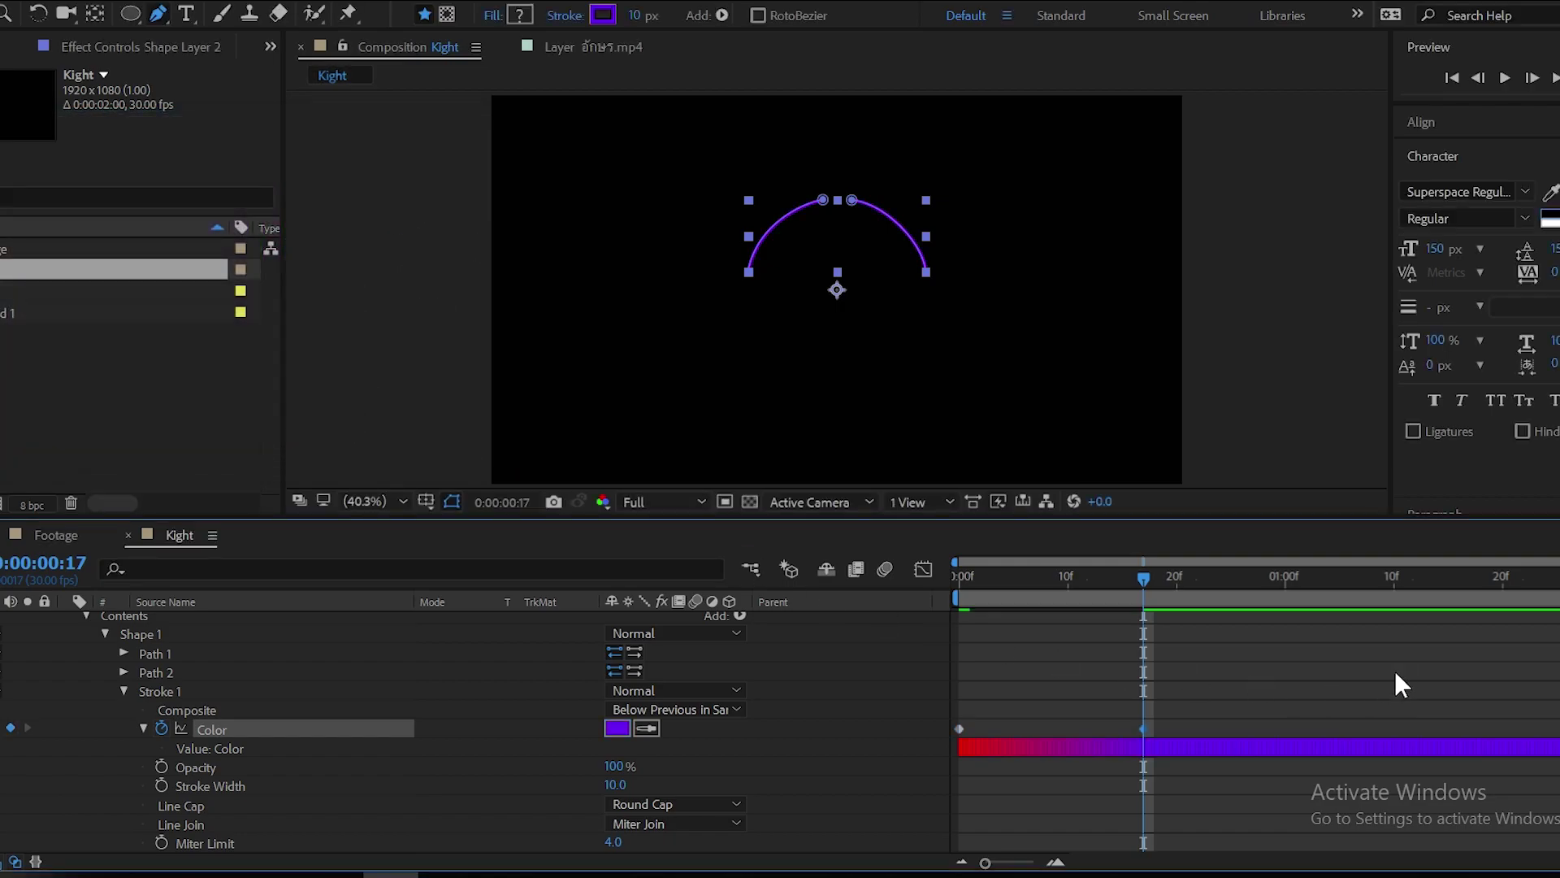
click(1354, 597)
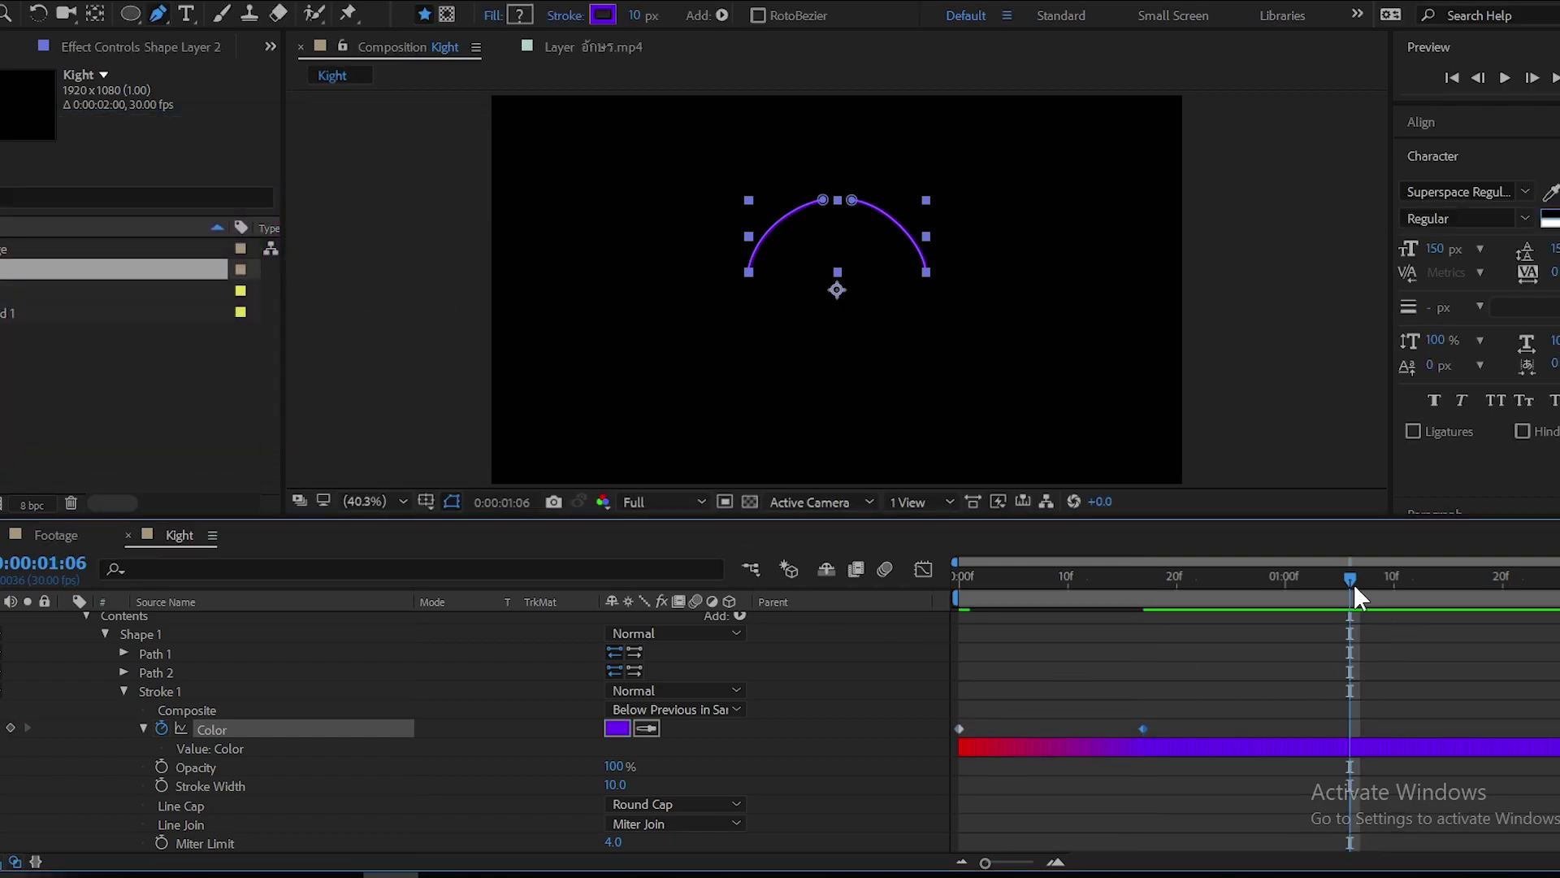
click(618, 728)
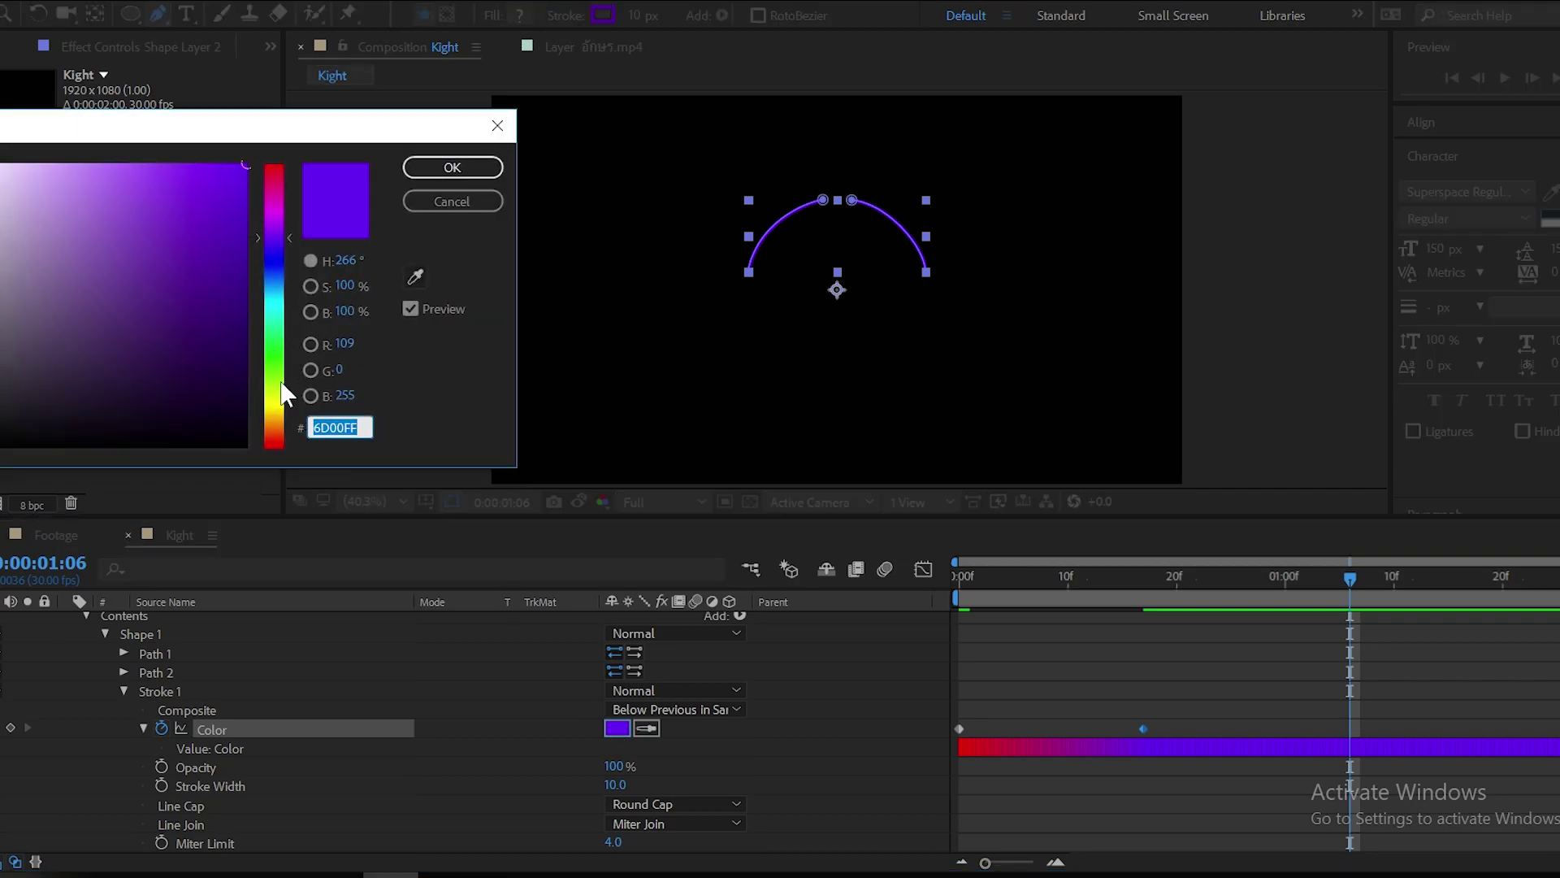
click(280, 430)
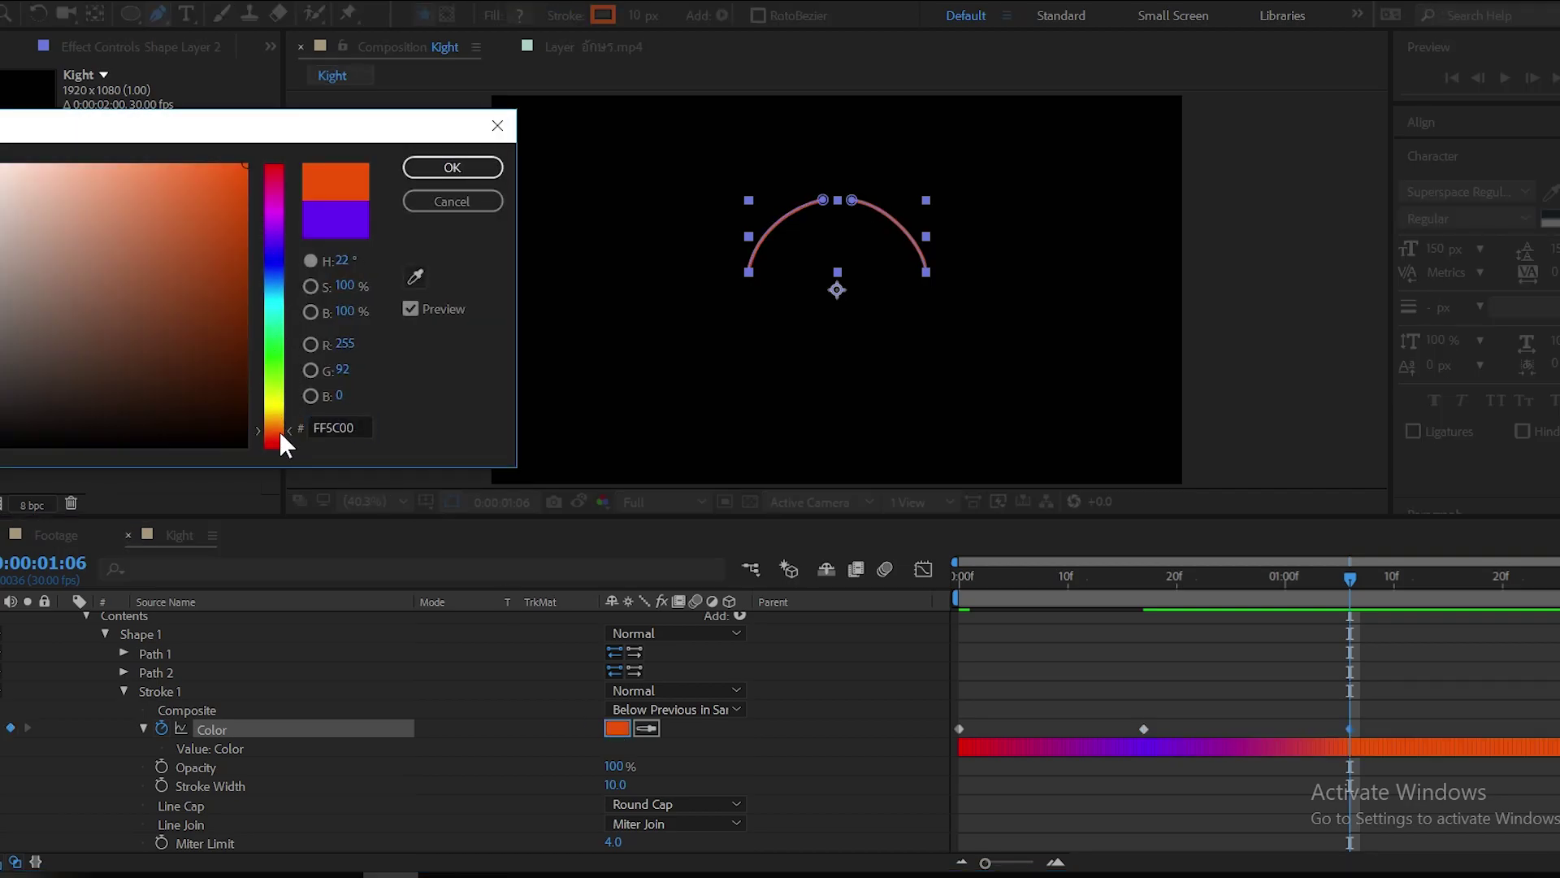
click(469, 170)
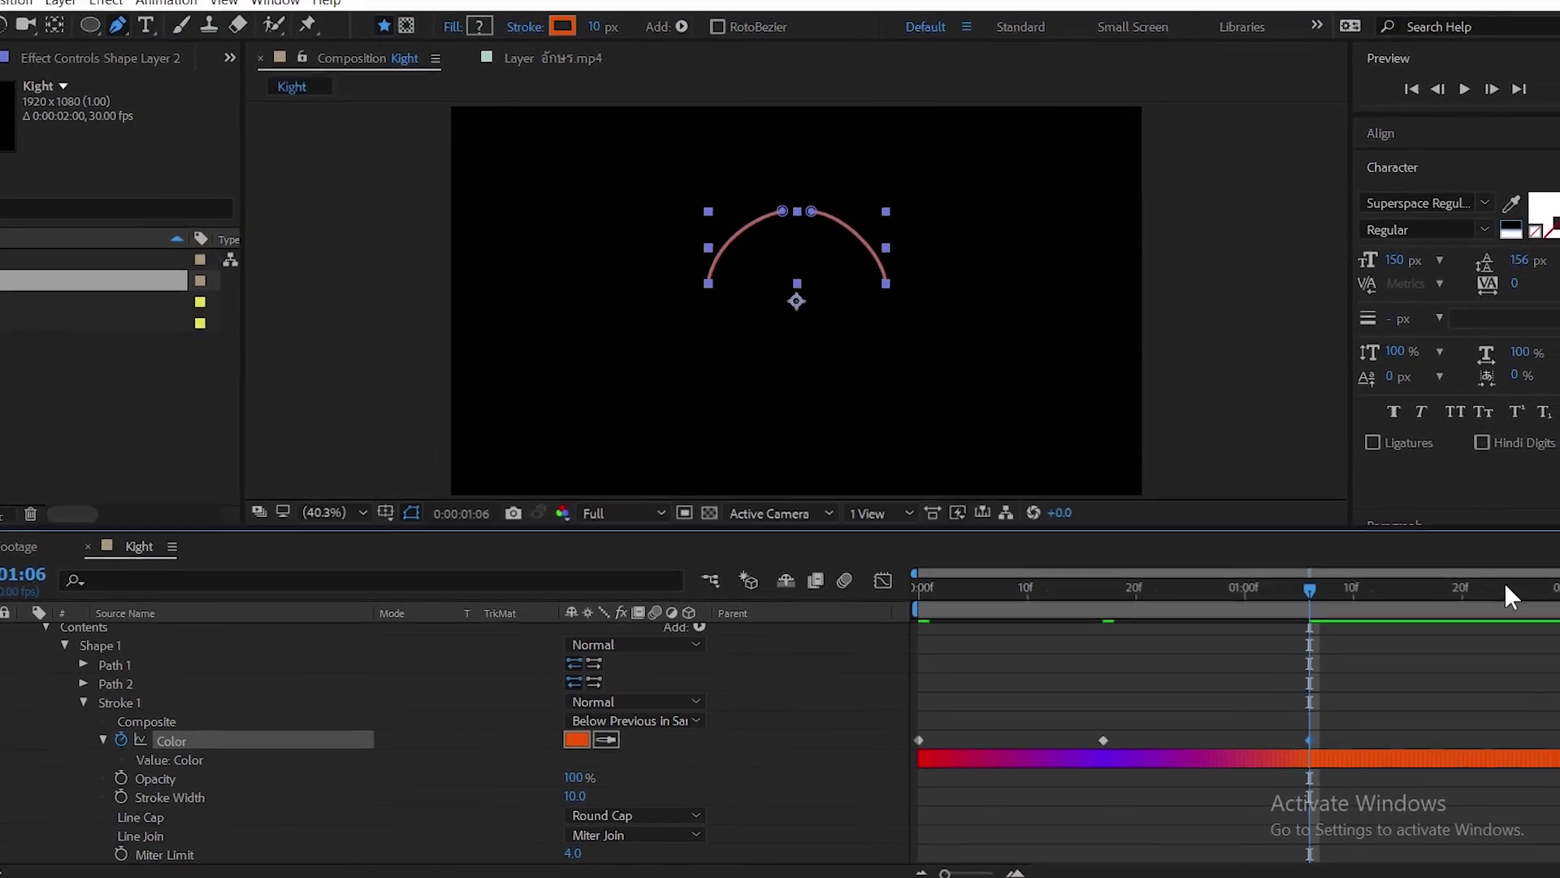
Keyframe a dark green stroke colour (005303) at the composition end, 1:29
drag(1468, 615, 1530, 601)
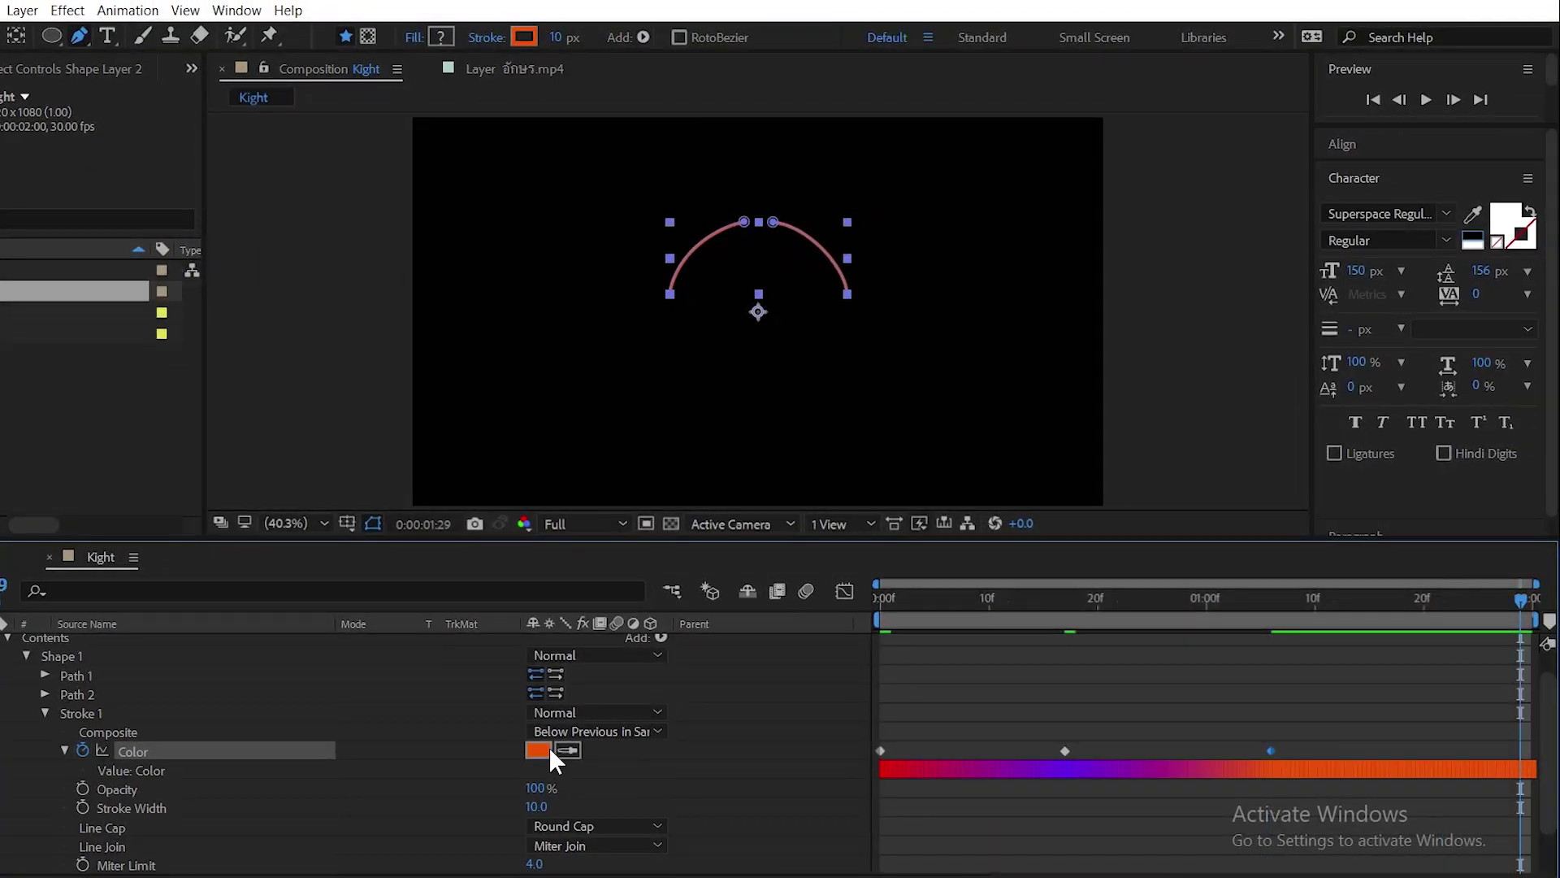
click(542, 752)
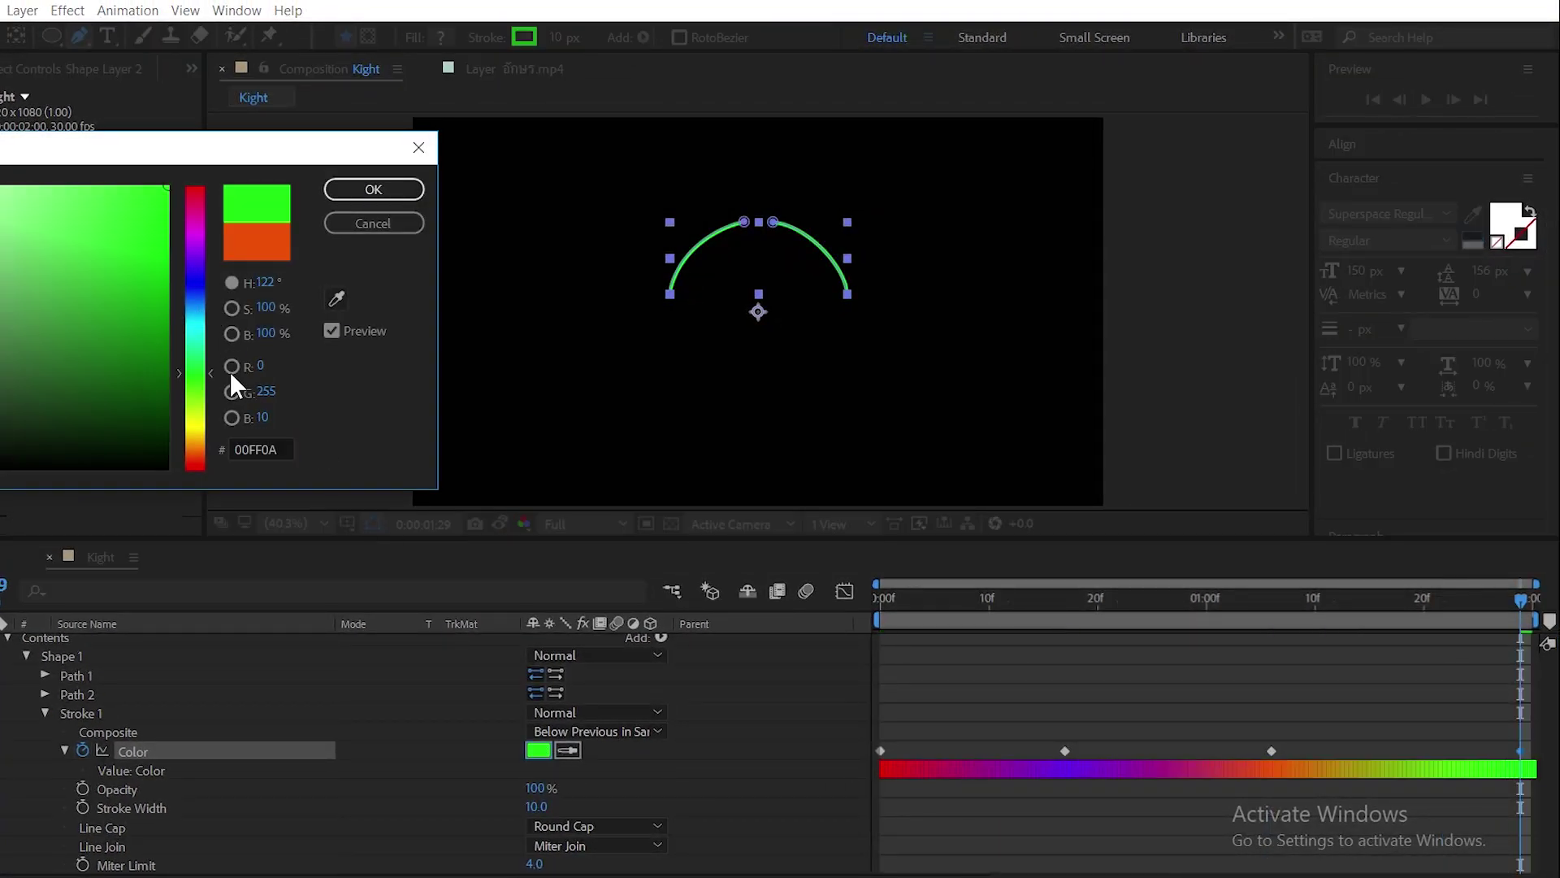
click(195, 373)
drag(130, 386, 306, 376)
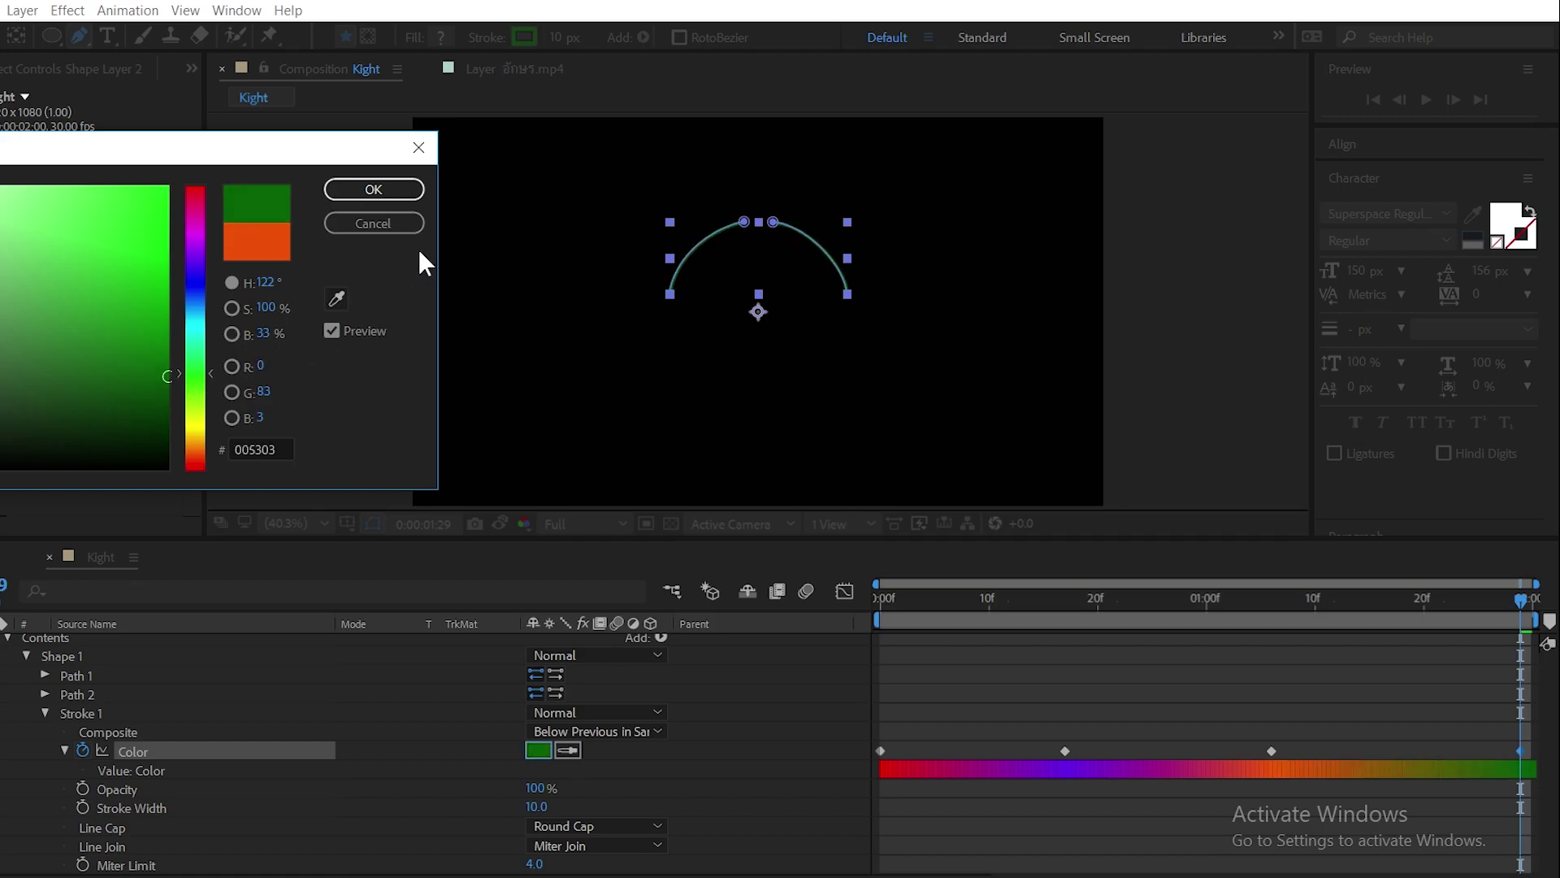
click(374, 190)
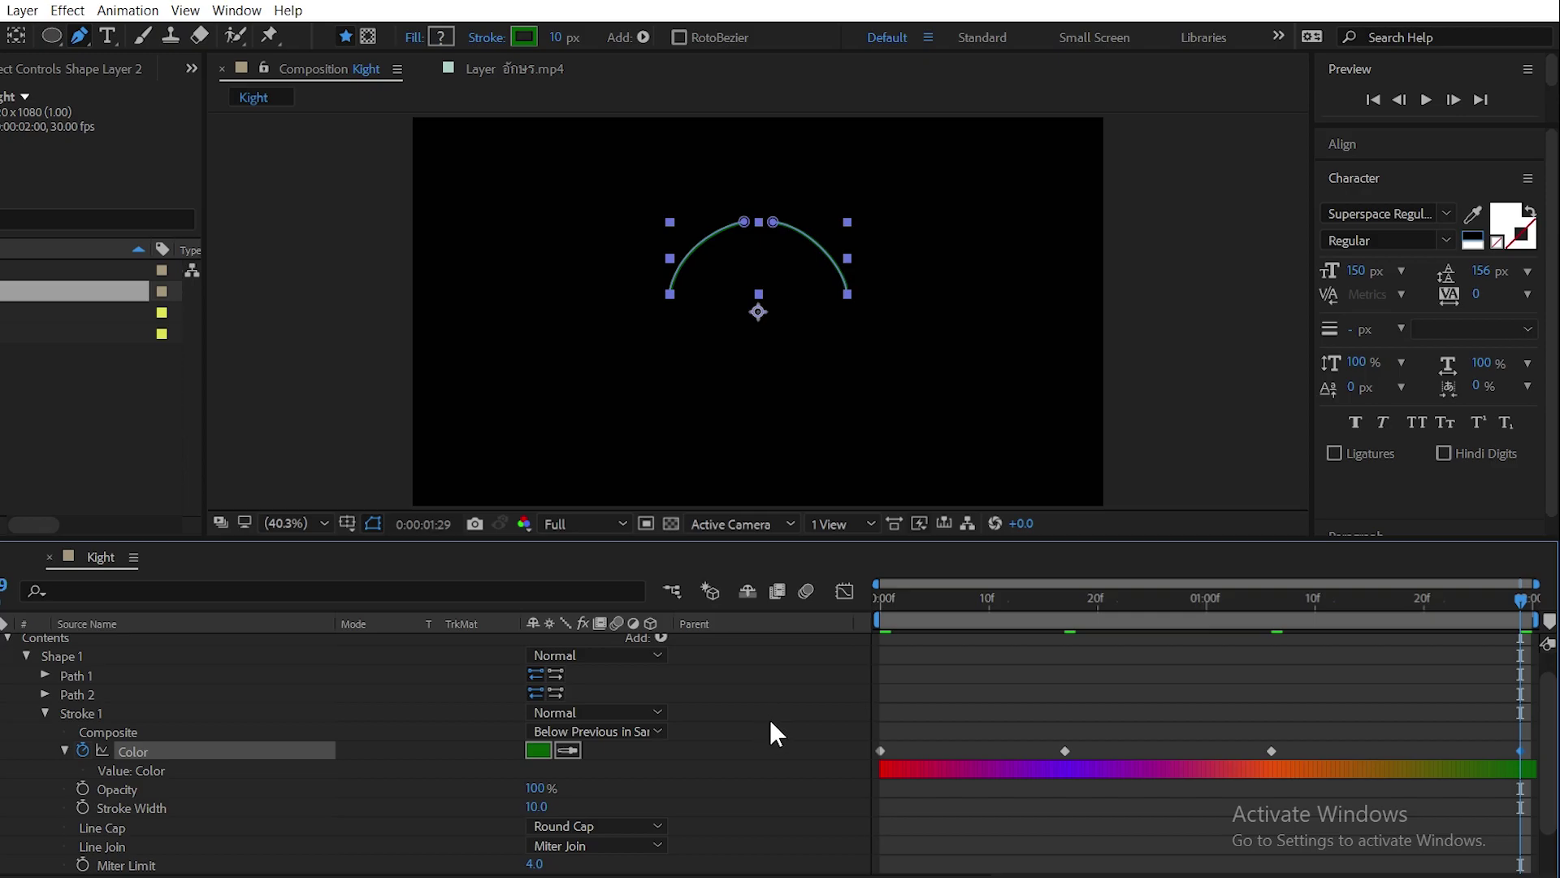
scroll(769, 719, up, 1)
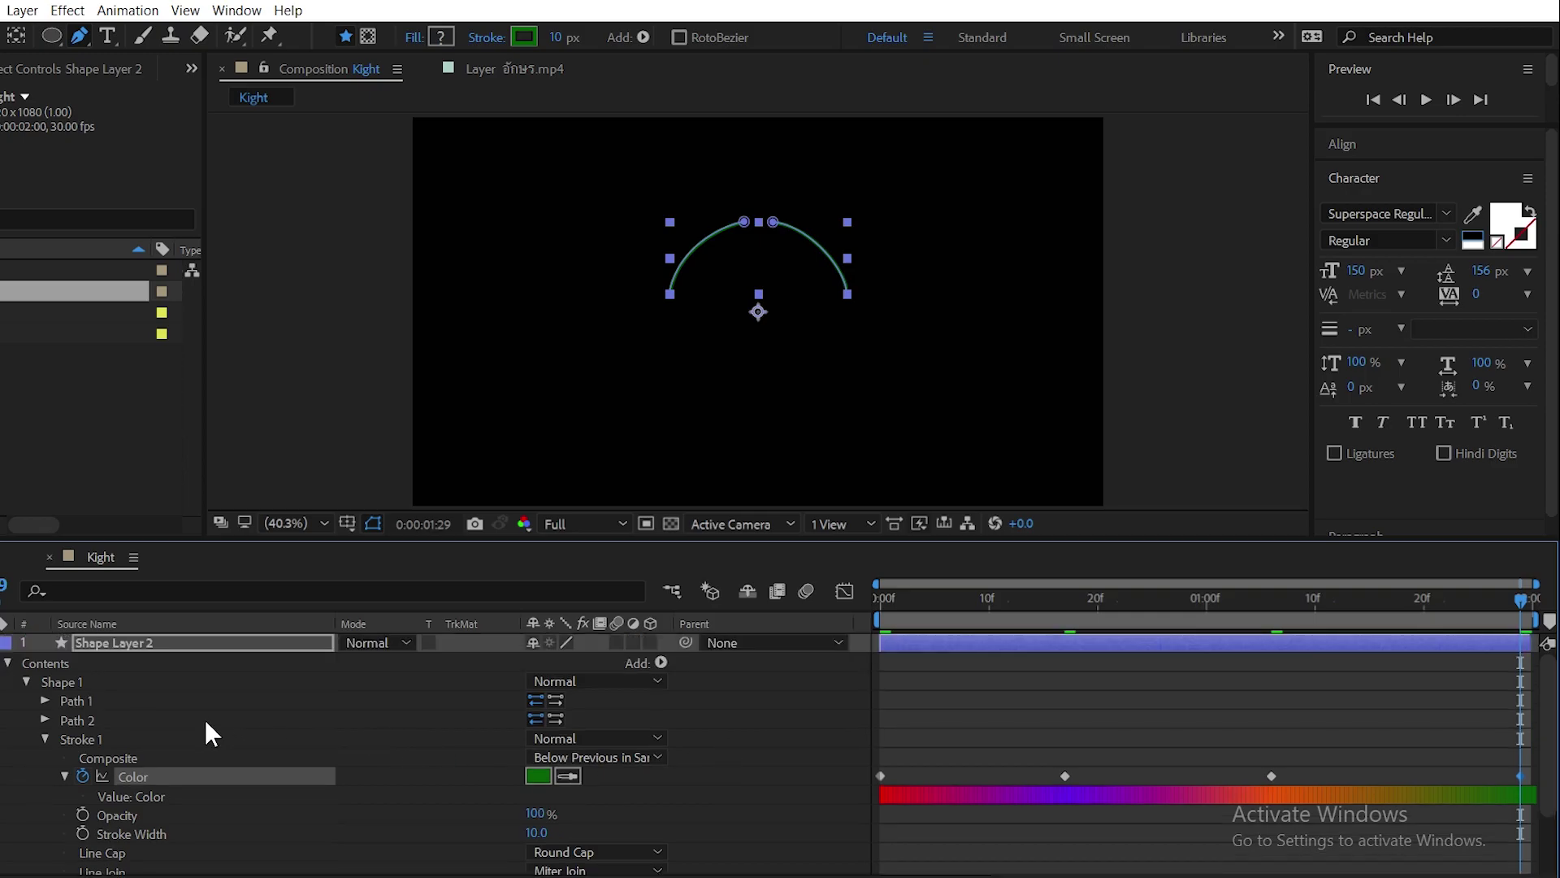
Duplicate the Shape 1 group as Shape 2
click(26, 681)
click(61, 683)
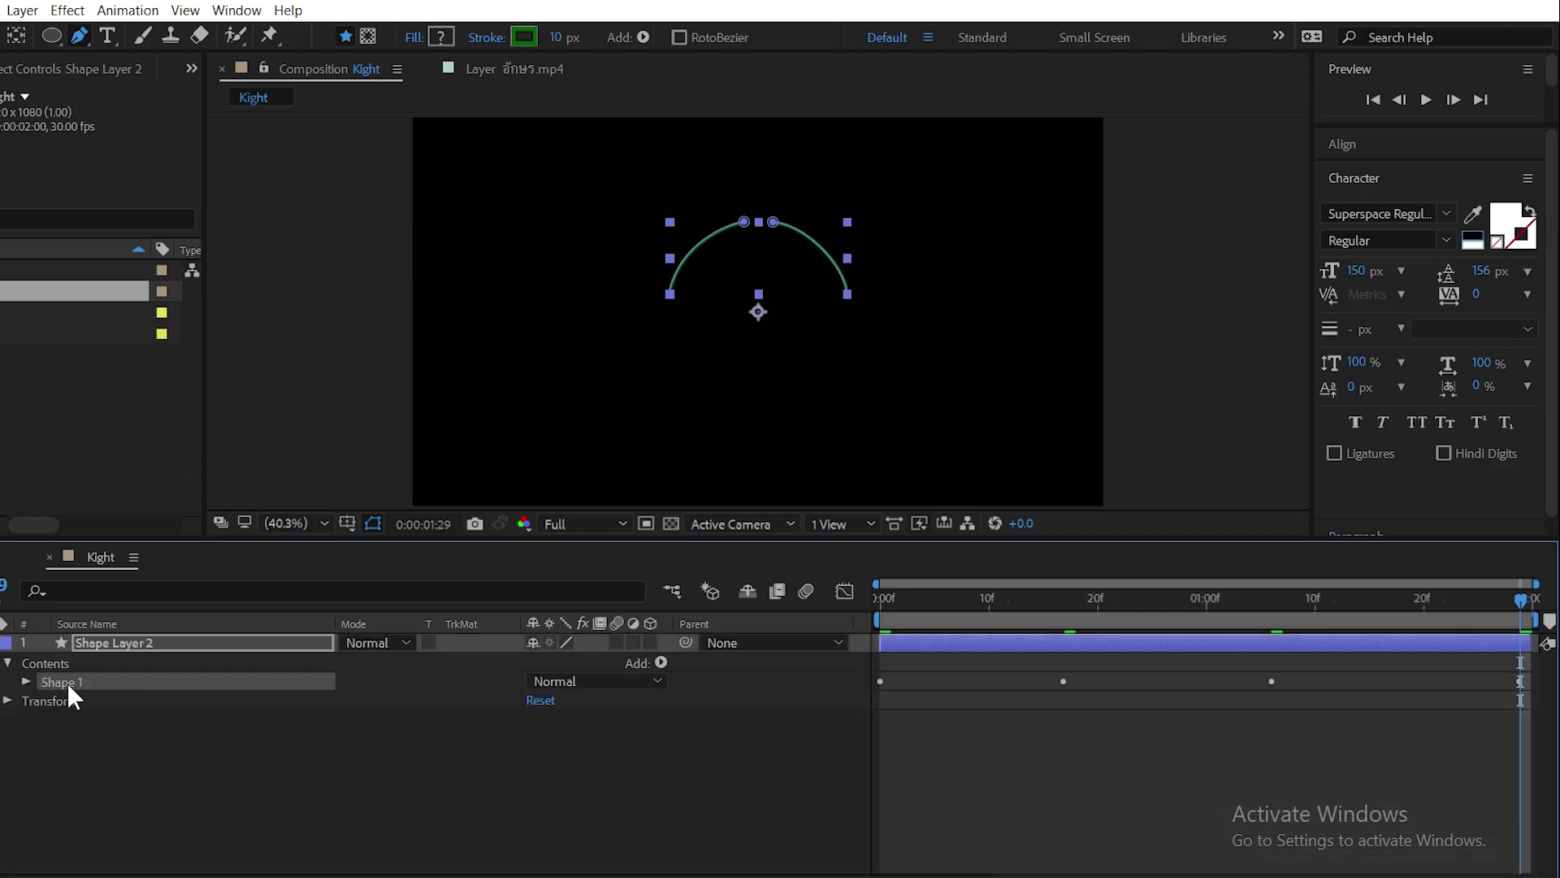
key(ctrl+d)
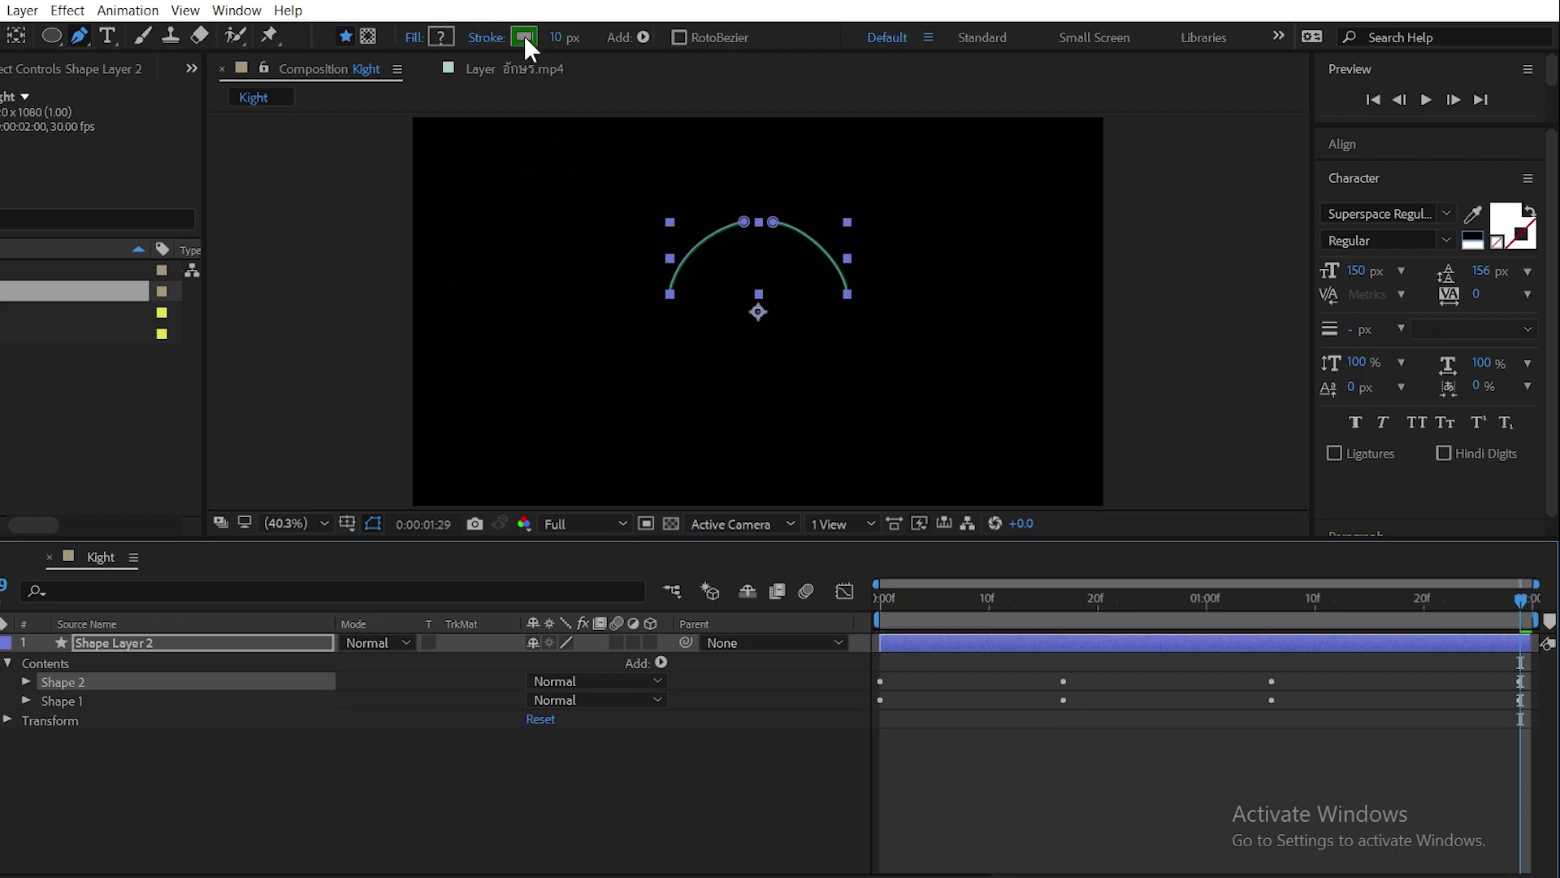
Set the original Shape 1's stroke width to 20 px
click(68, 706)
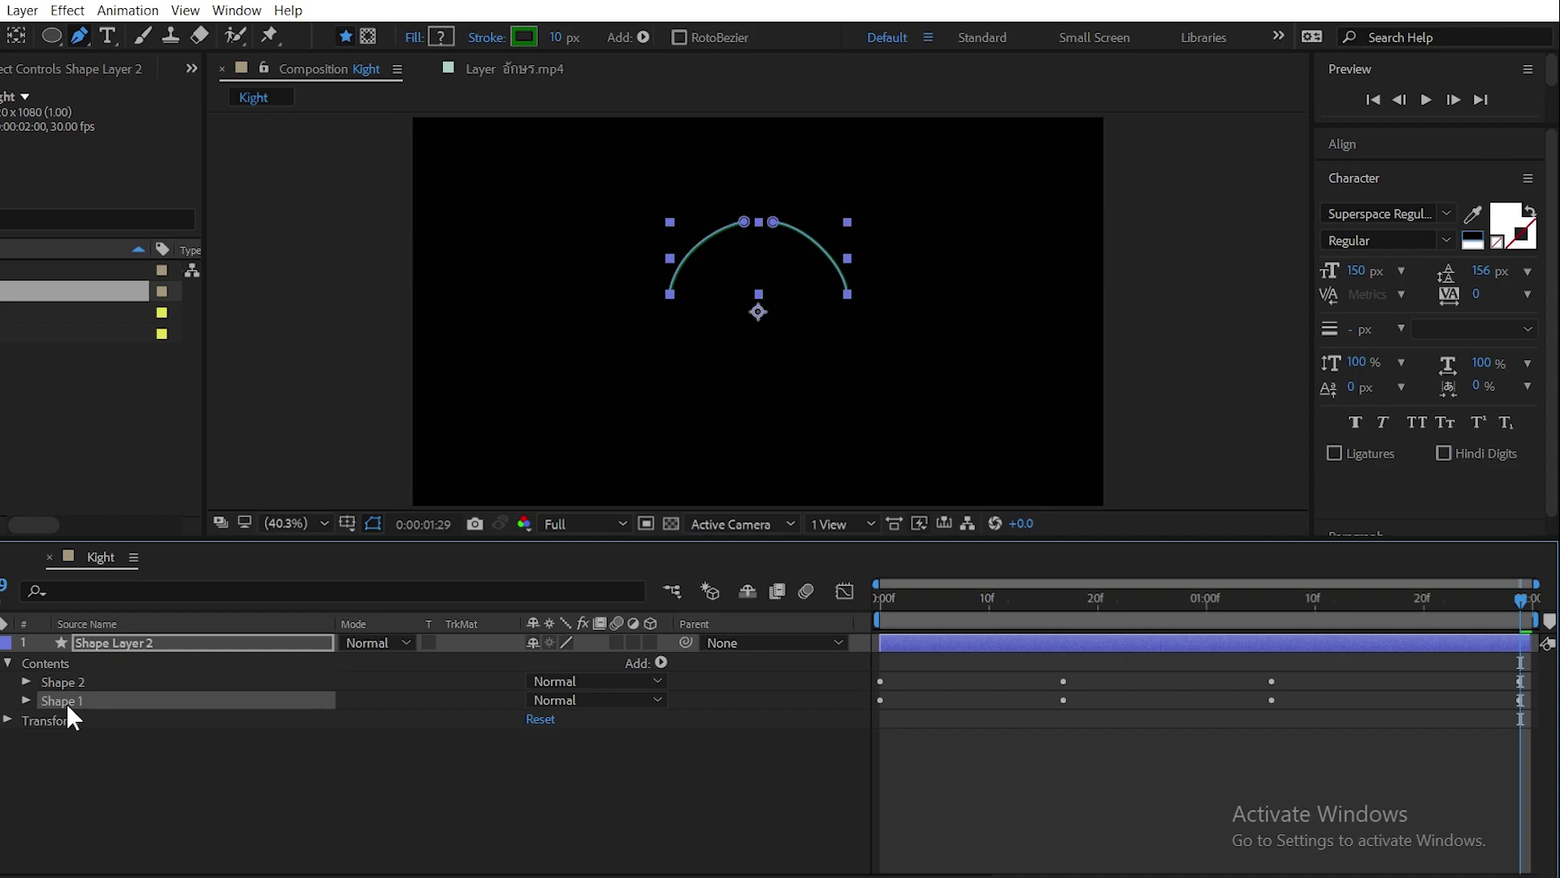
click(555, 38)
text(20.)
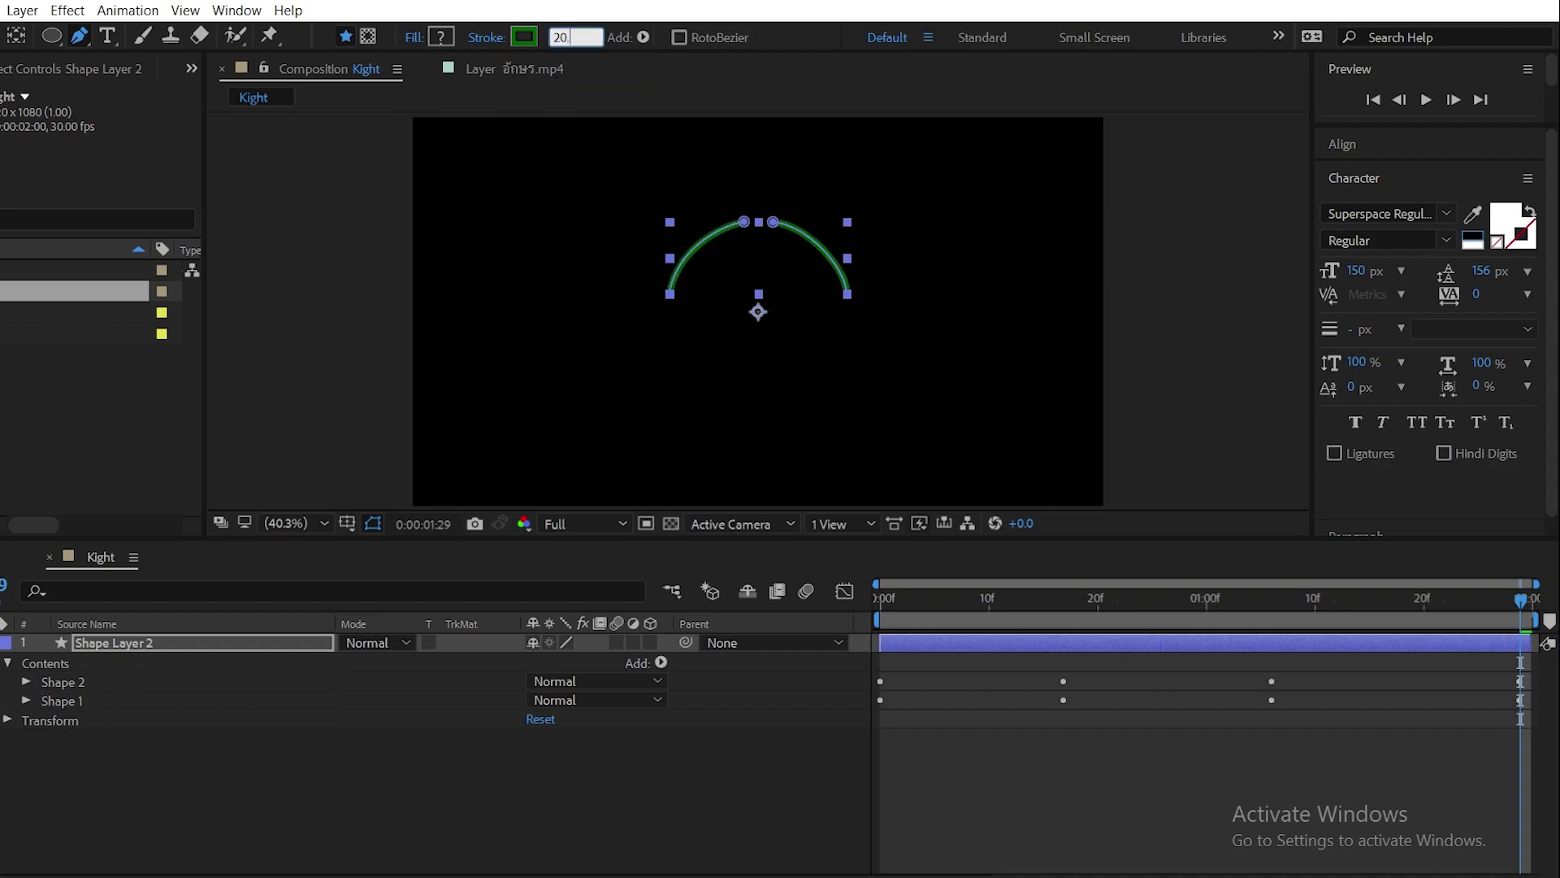
key(Return)
click(27, 701)
scroll(33, 723, down, 2)
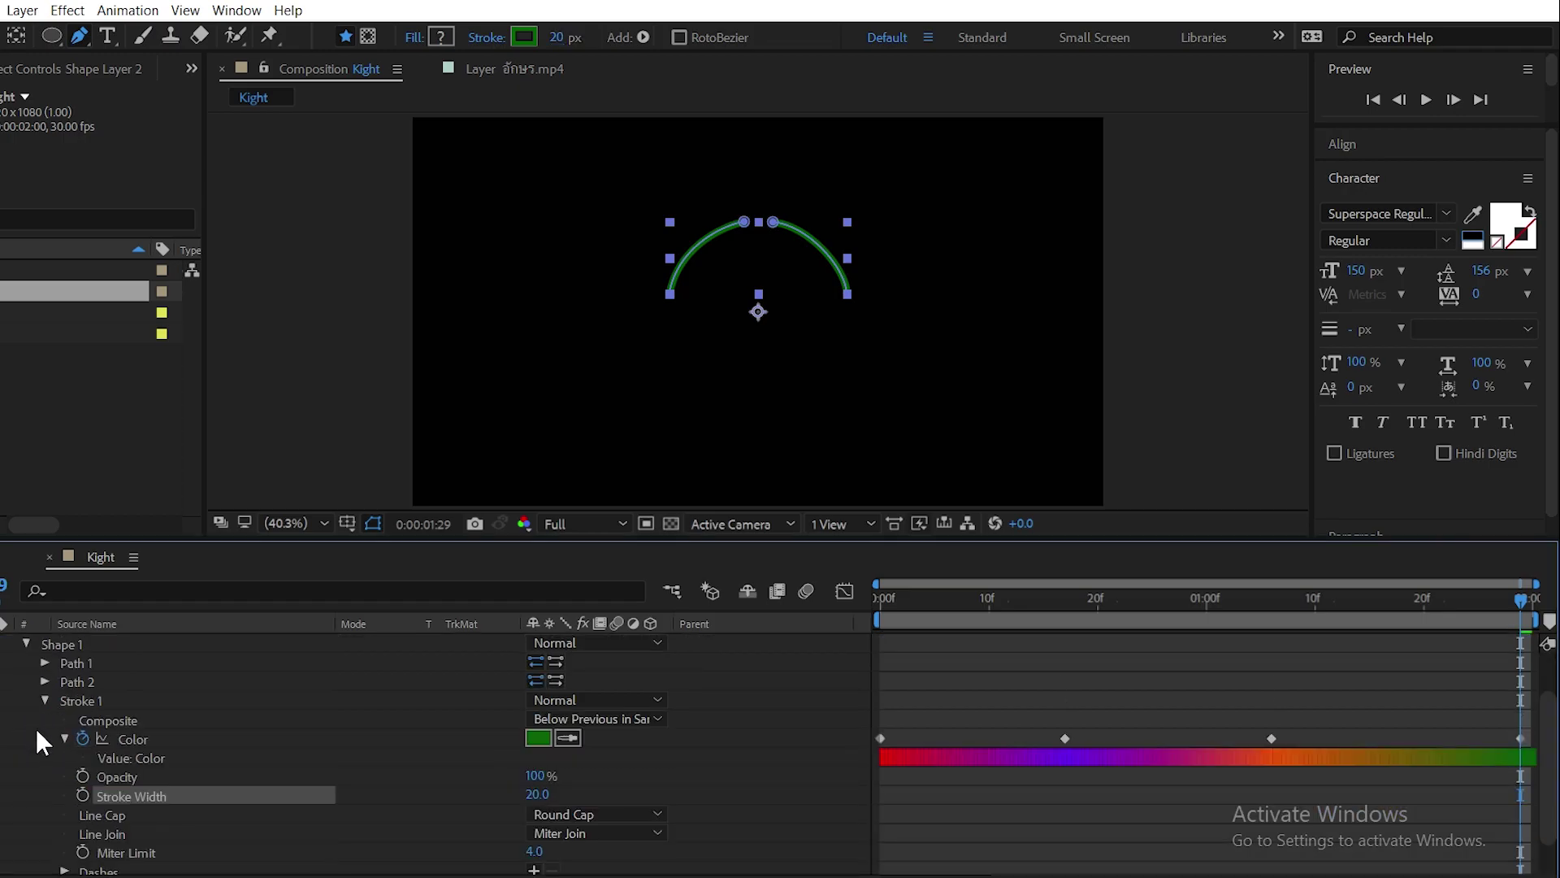
scroll(385, 728, up, 1)
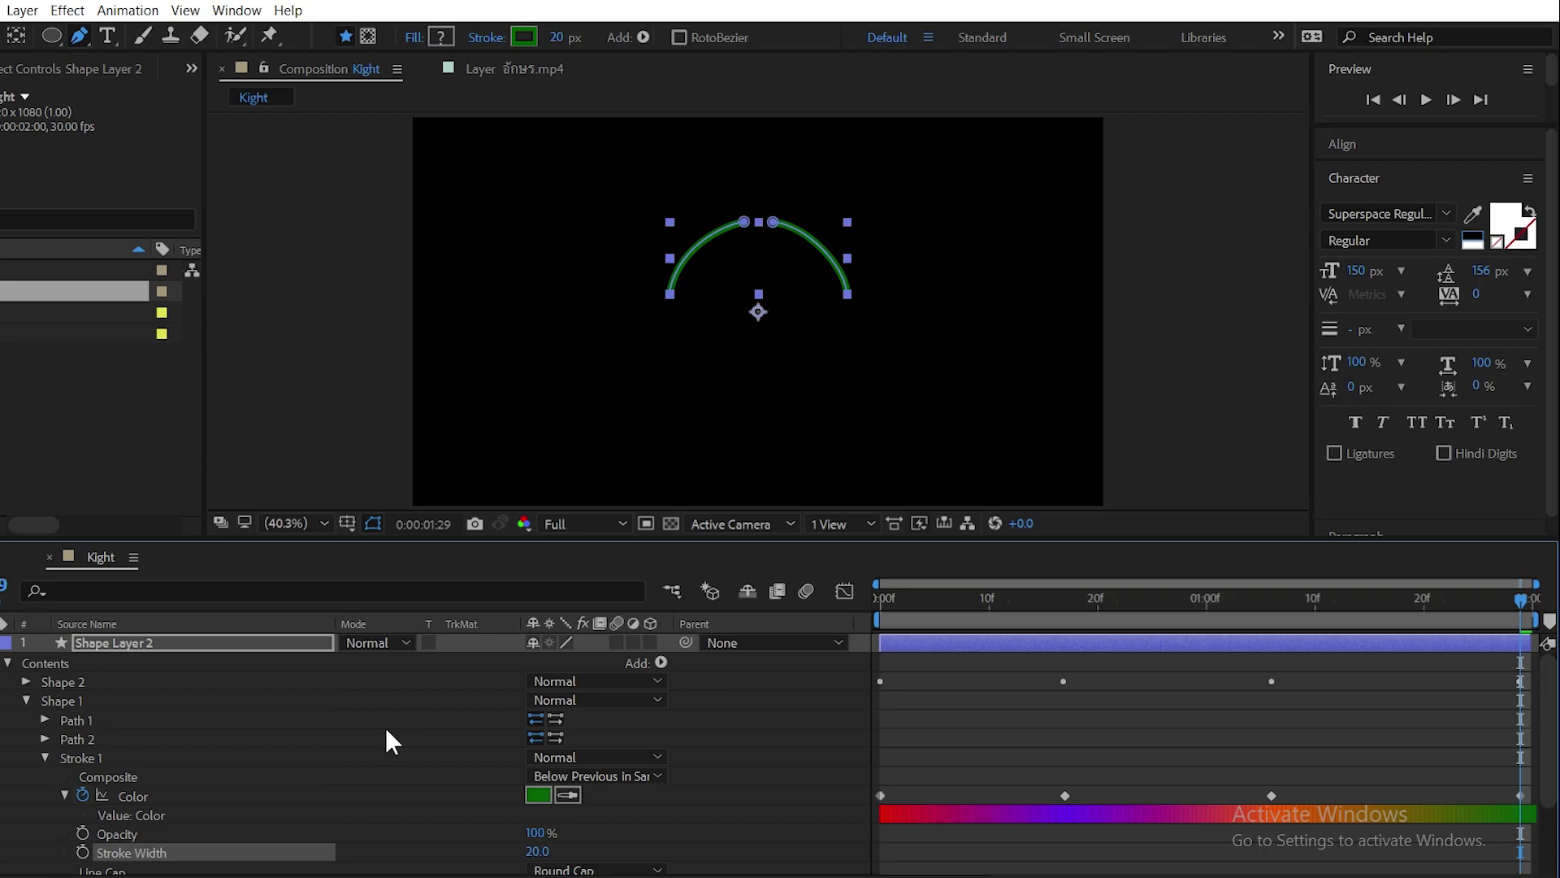
click(221, 645)
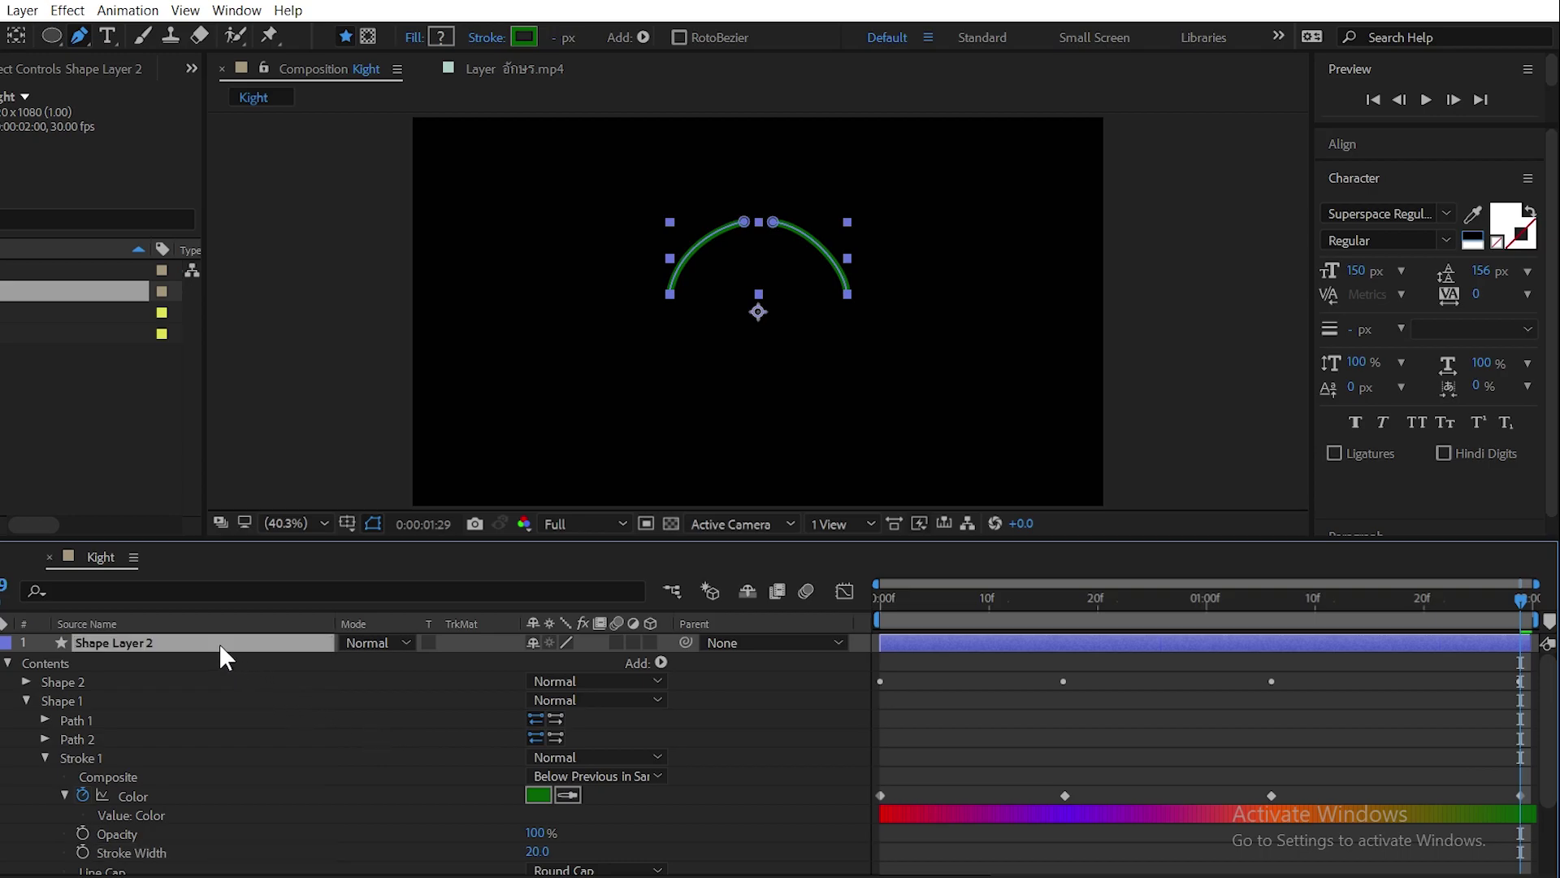
Retime the second Color row's keyframes, pushing pairs later and one back to about 1:06
key(u)
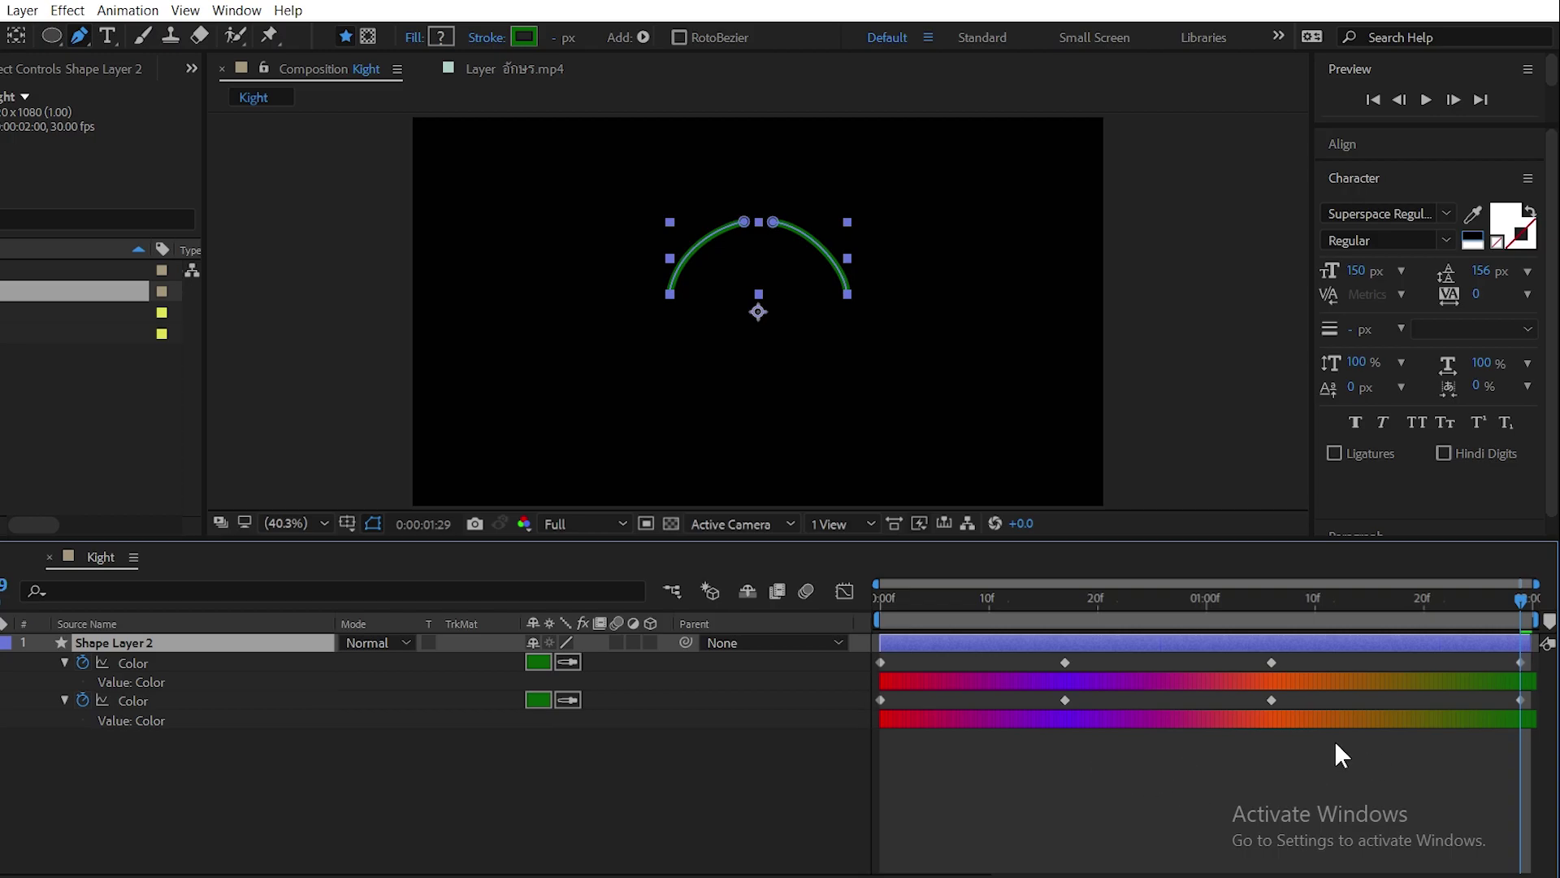
key(period)
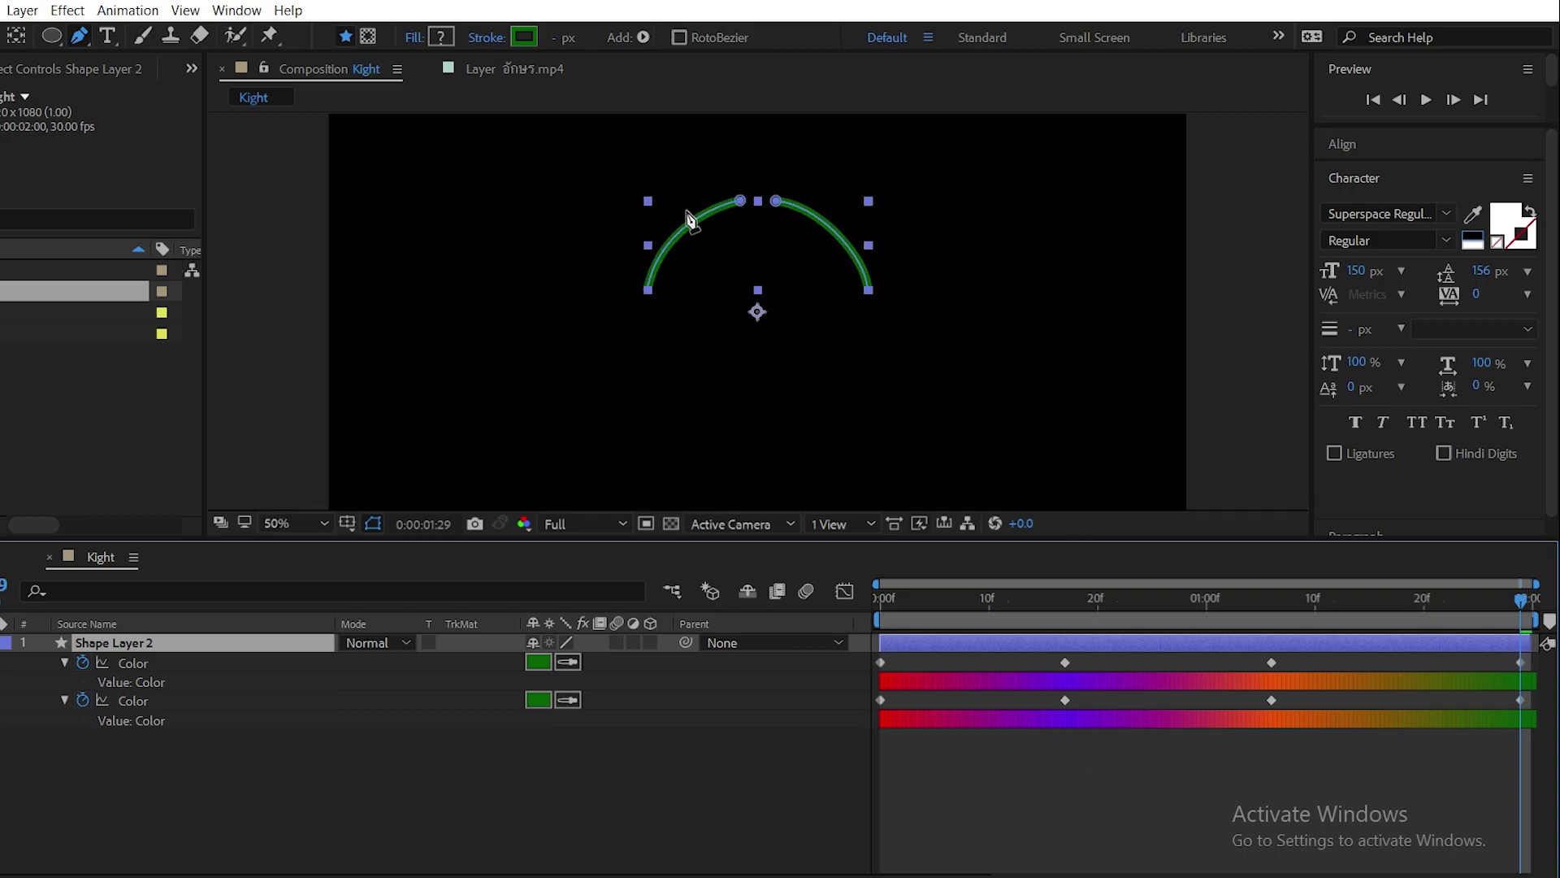
key(v)
drag(1088, 692, 837, 711)
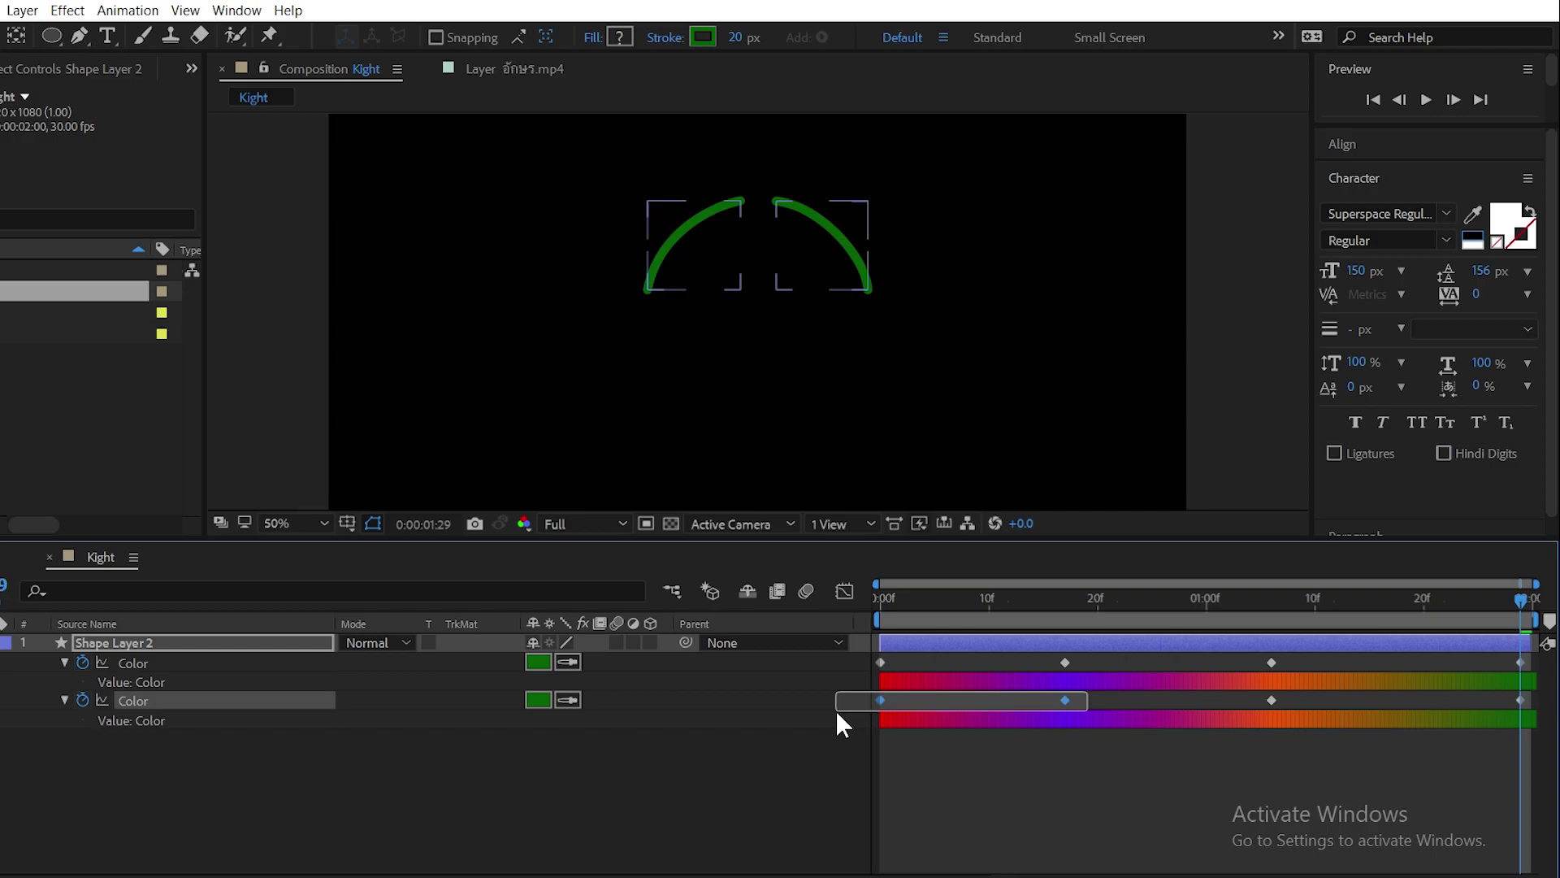
drag(1064, 700, 1358, 702)
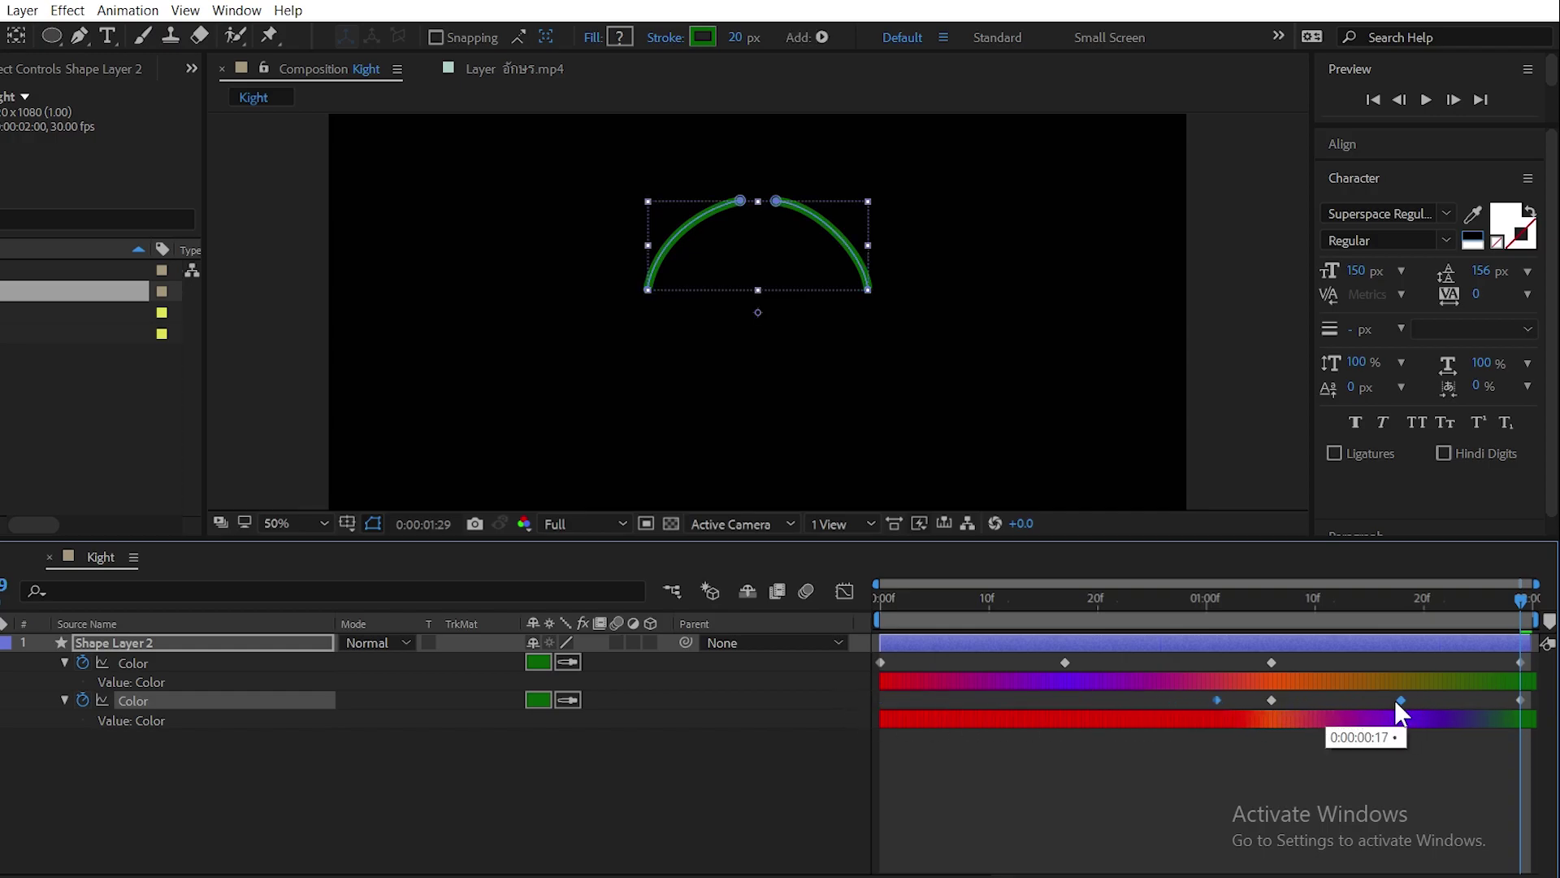
drag(1357, 700, 1391, 700)
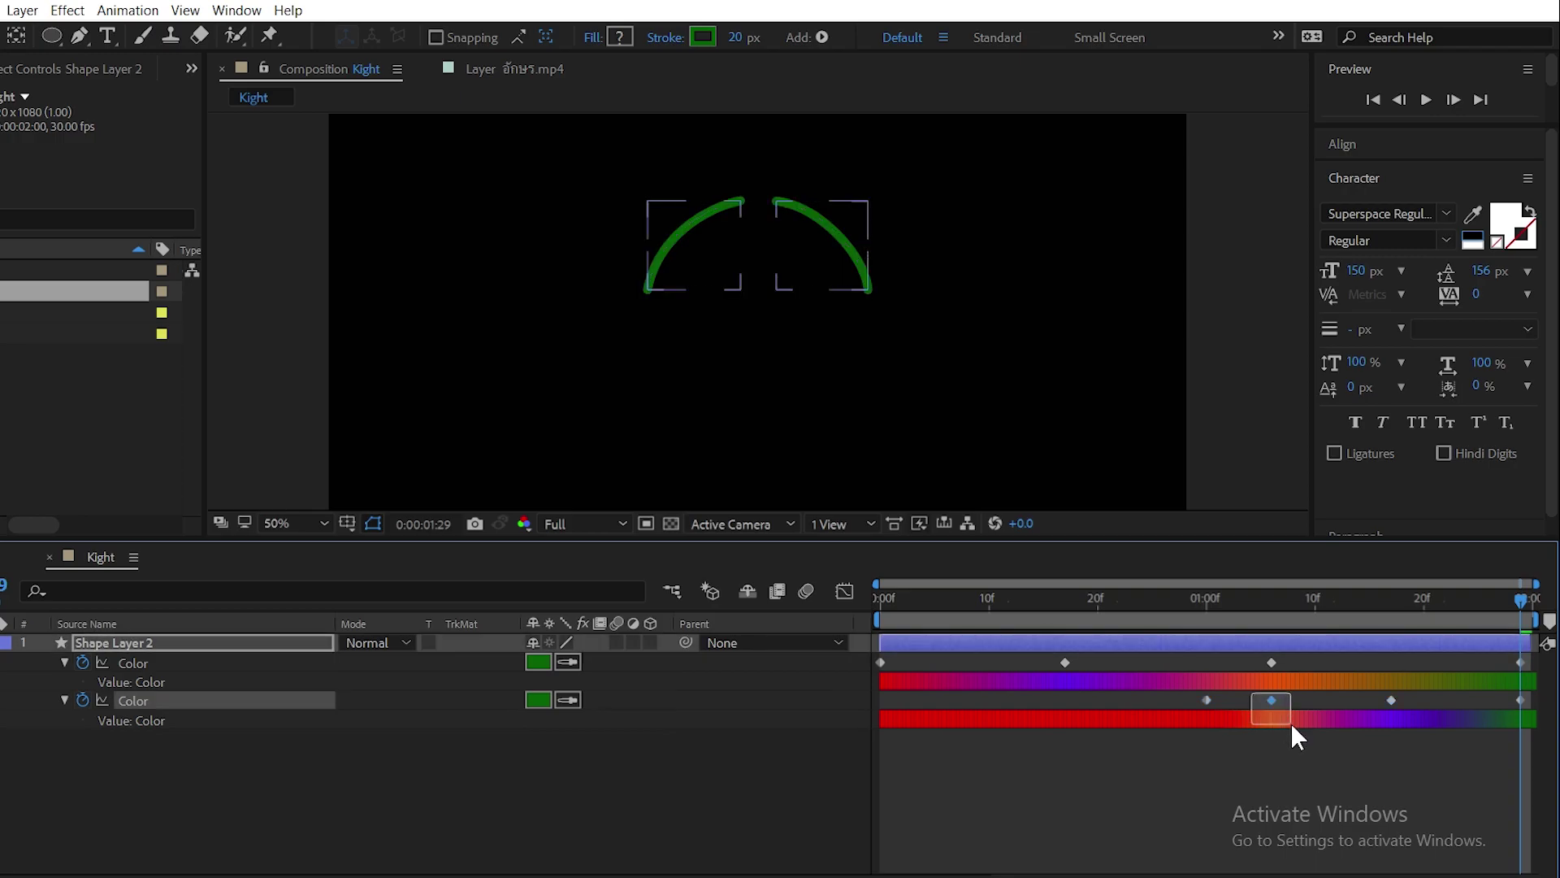
drag(1291, 735, 1292, 735)
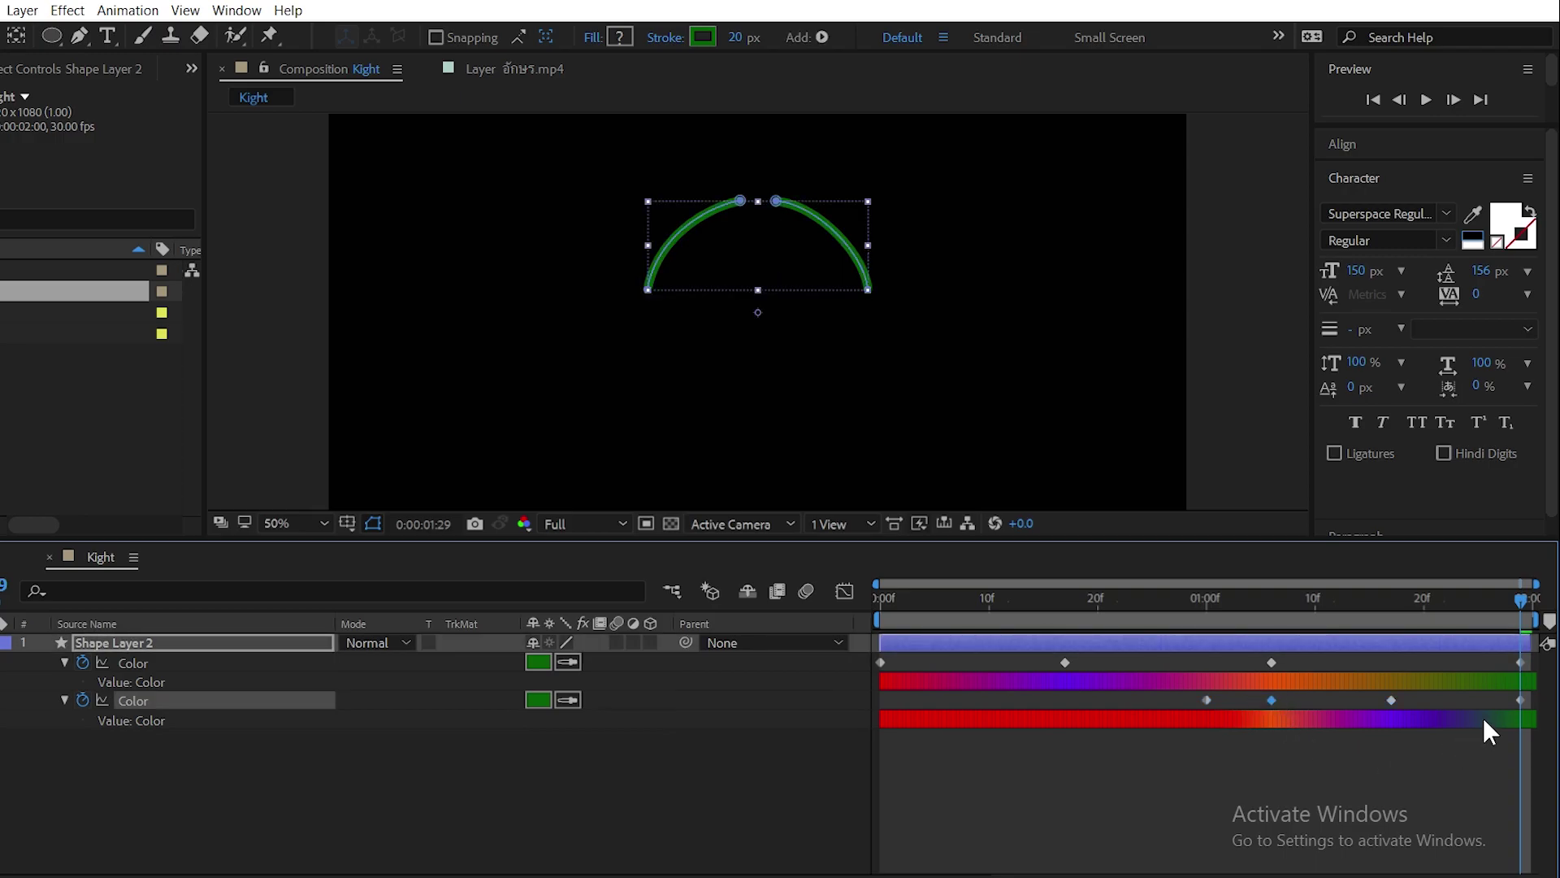
shift+click(1520, 700)
drag(1271, 700, 890, 696)
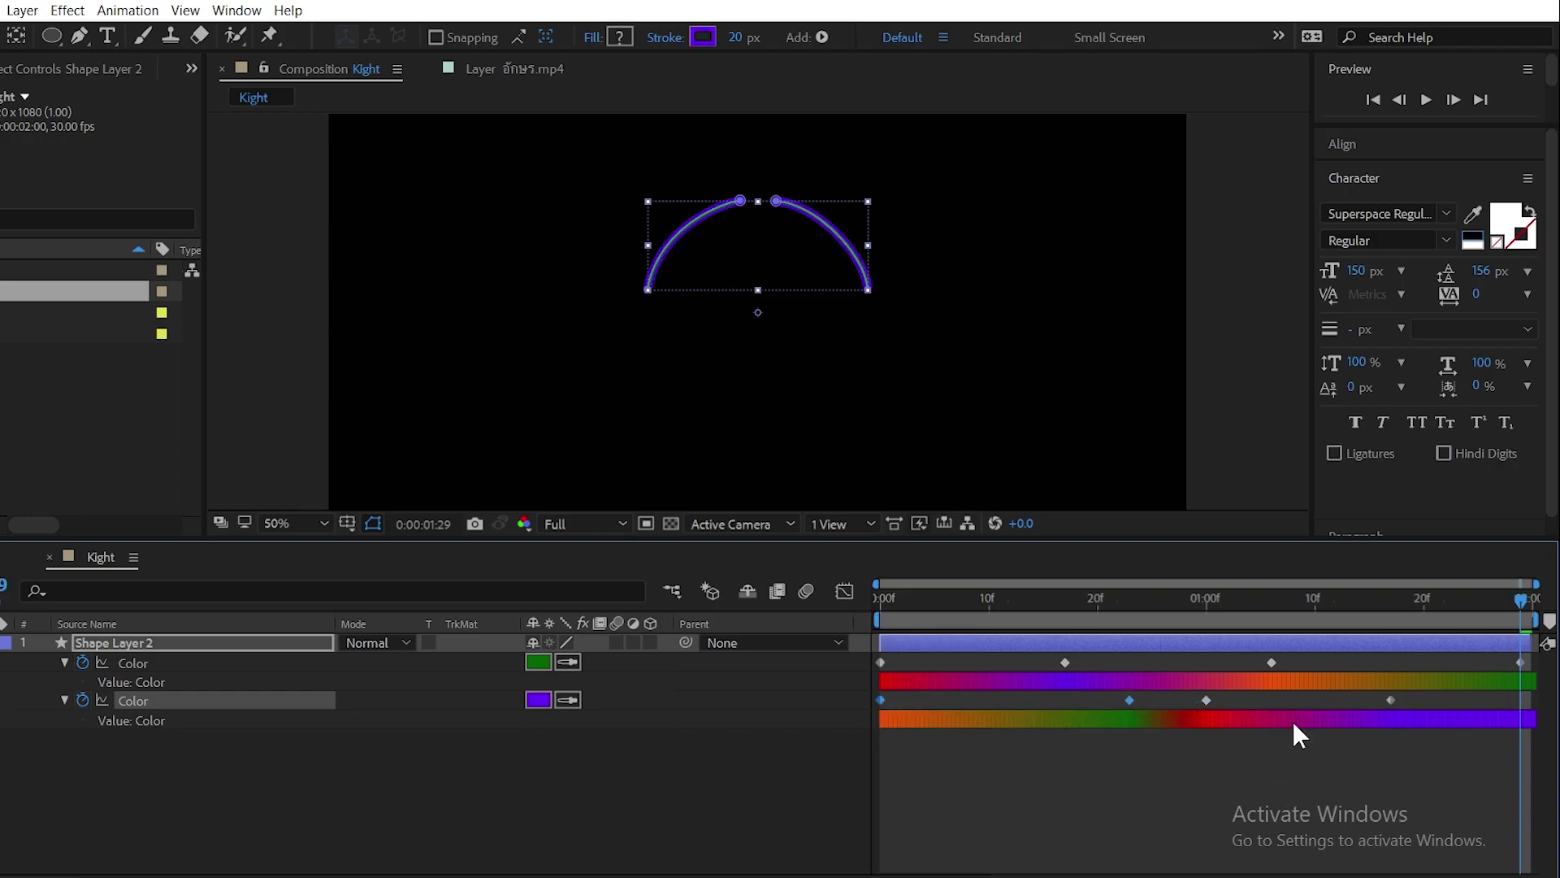
drag(1439, 698, 1189, 723)
drag(1391, 699, 1509, 709)
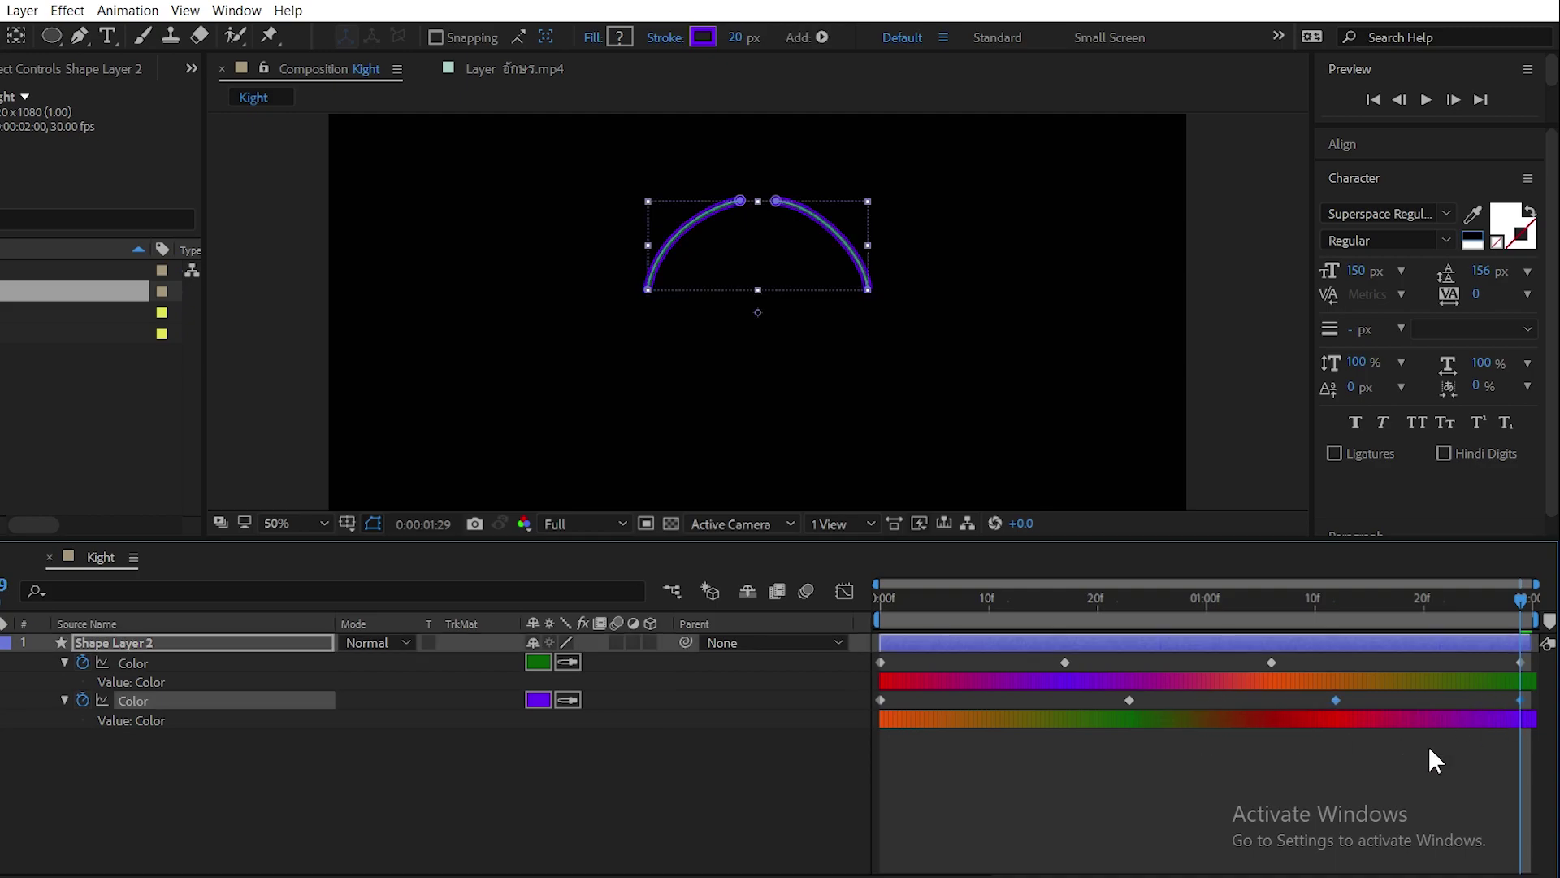
Deselect the keyframes and expand Shape Layer 2's contents down to Shape 1
key(period)
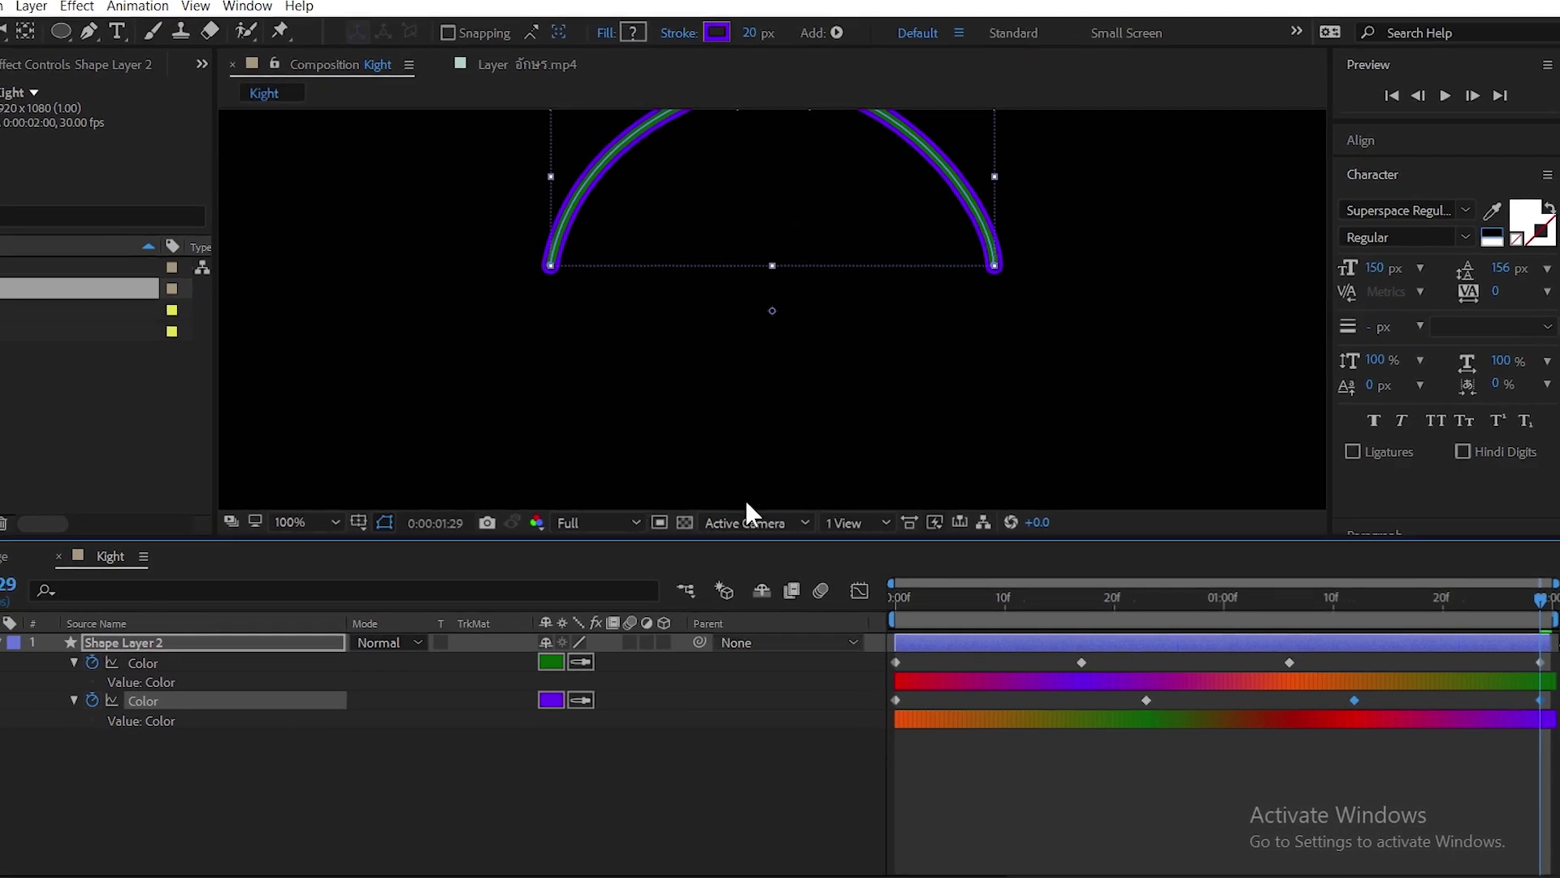
key(comma)
click(788, 753)
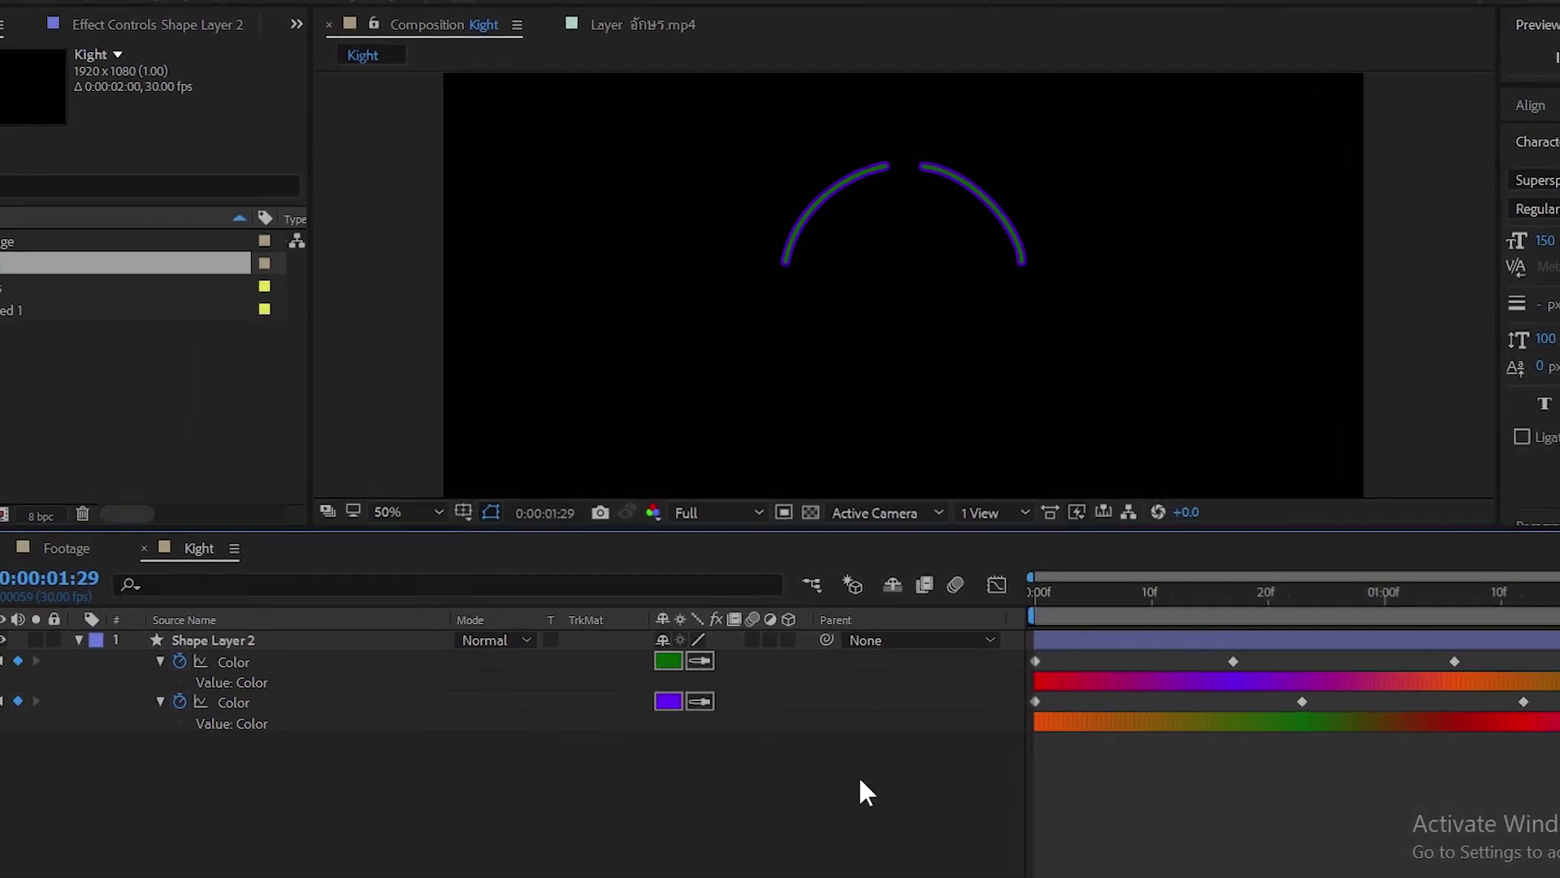
click(146, 681)
click(102, 641)
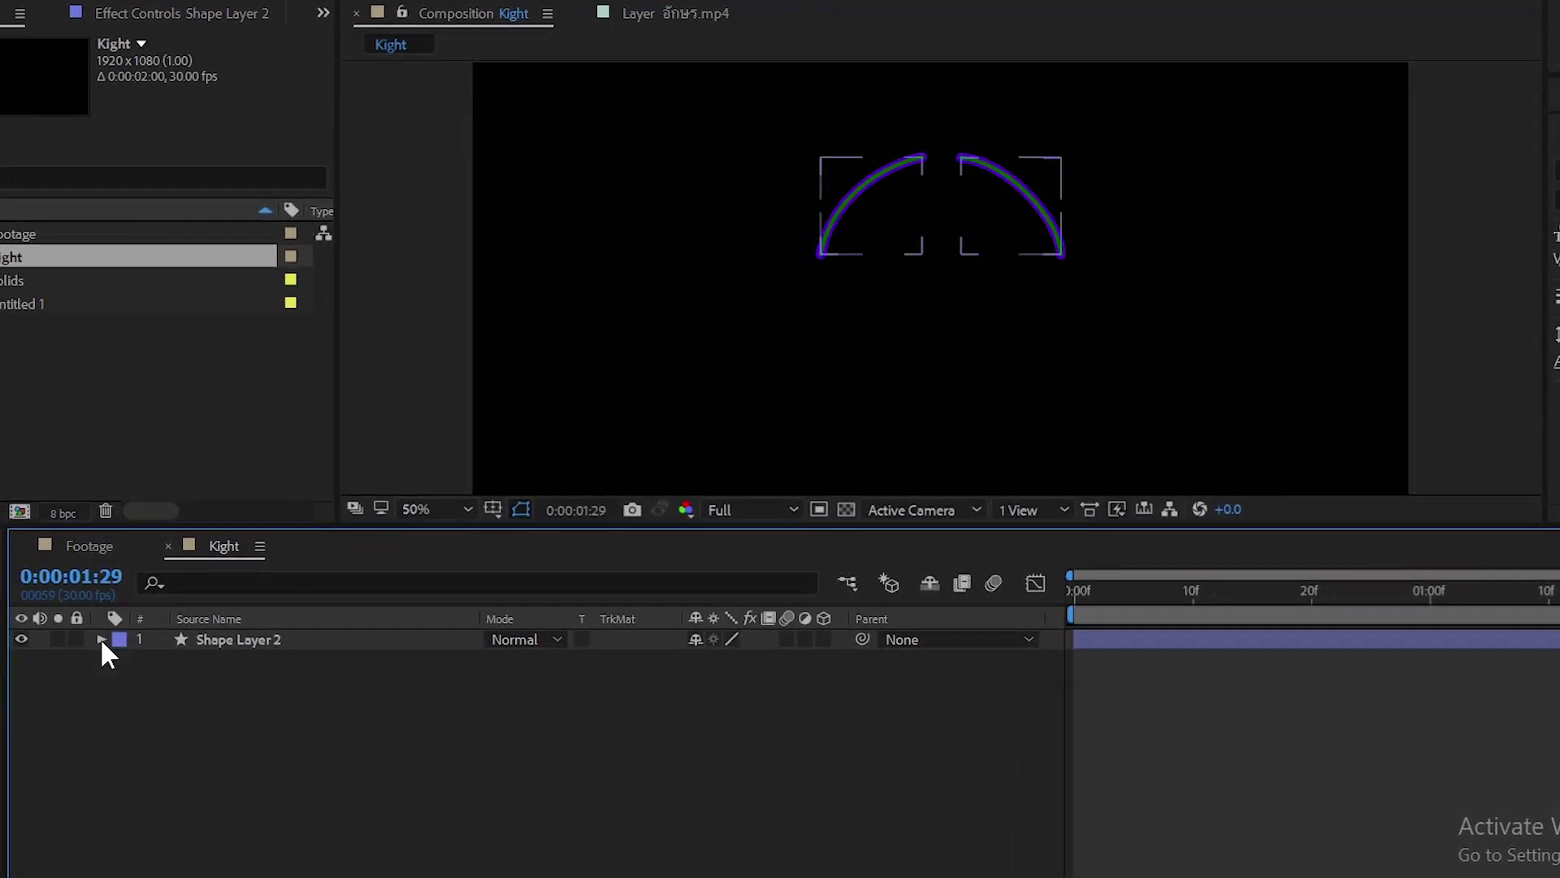
click(102, 640)
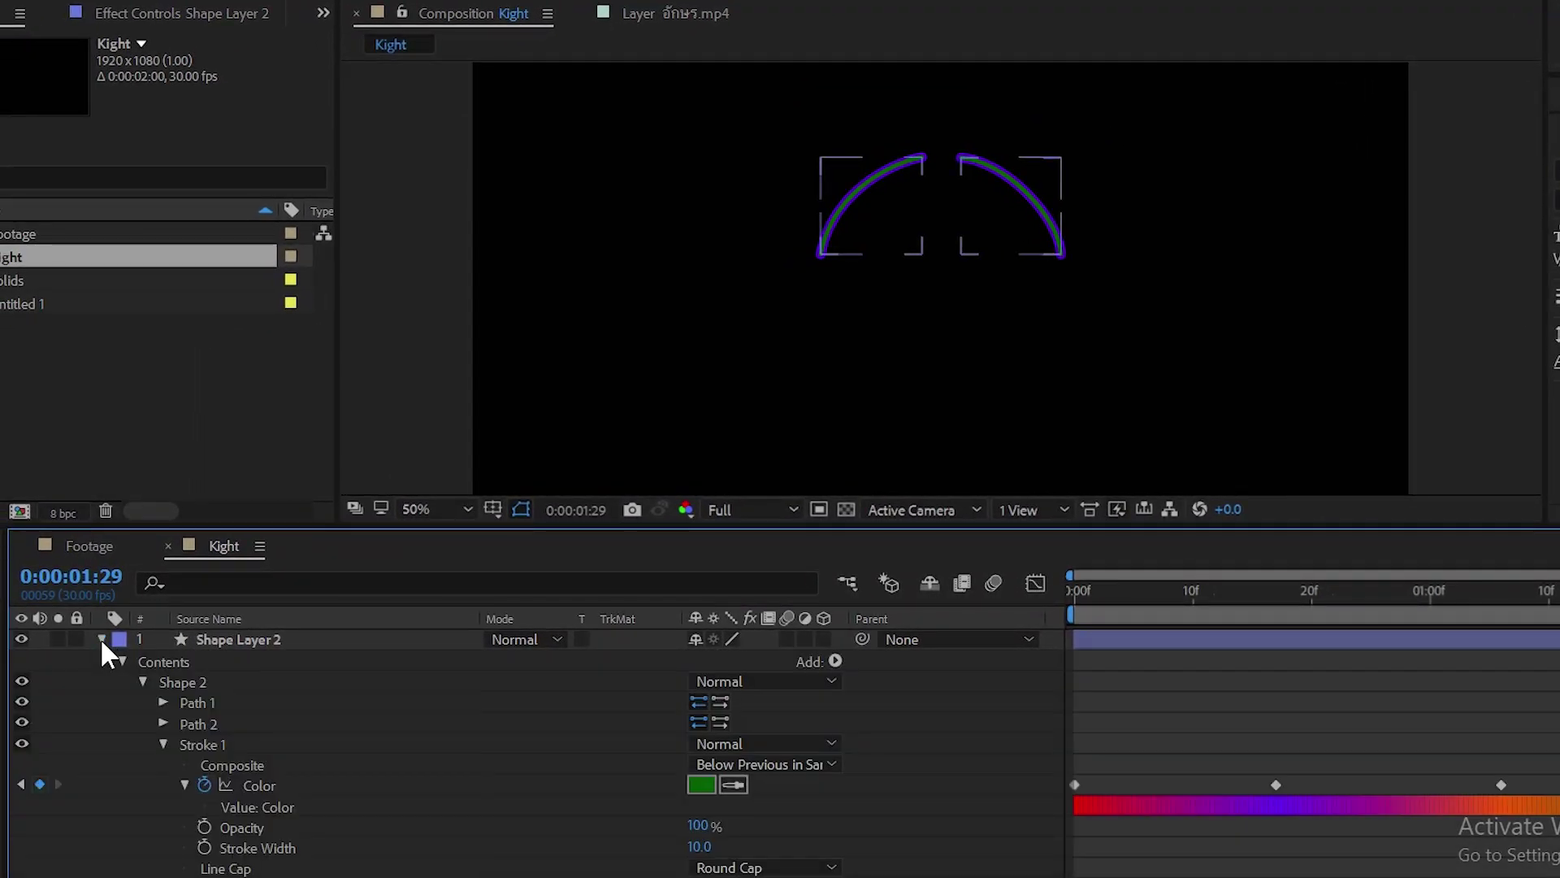
click(143, 682)
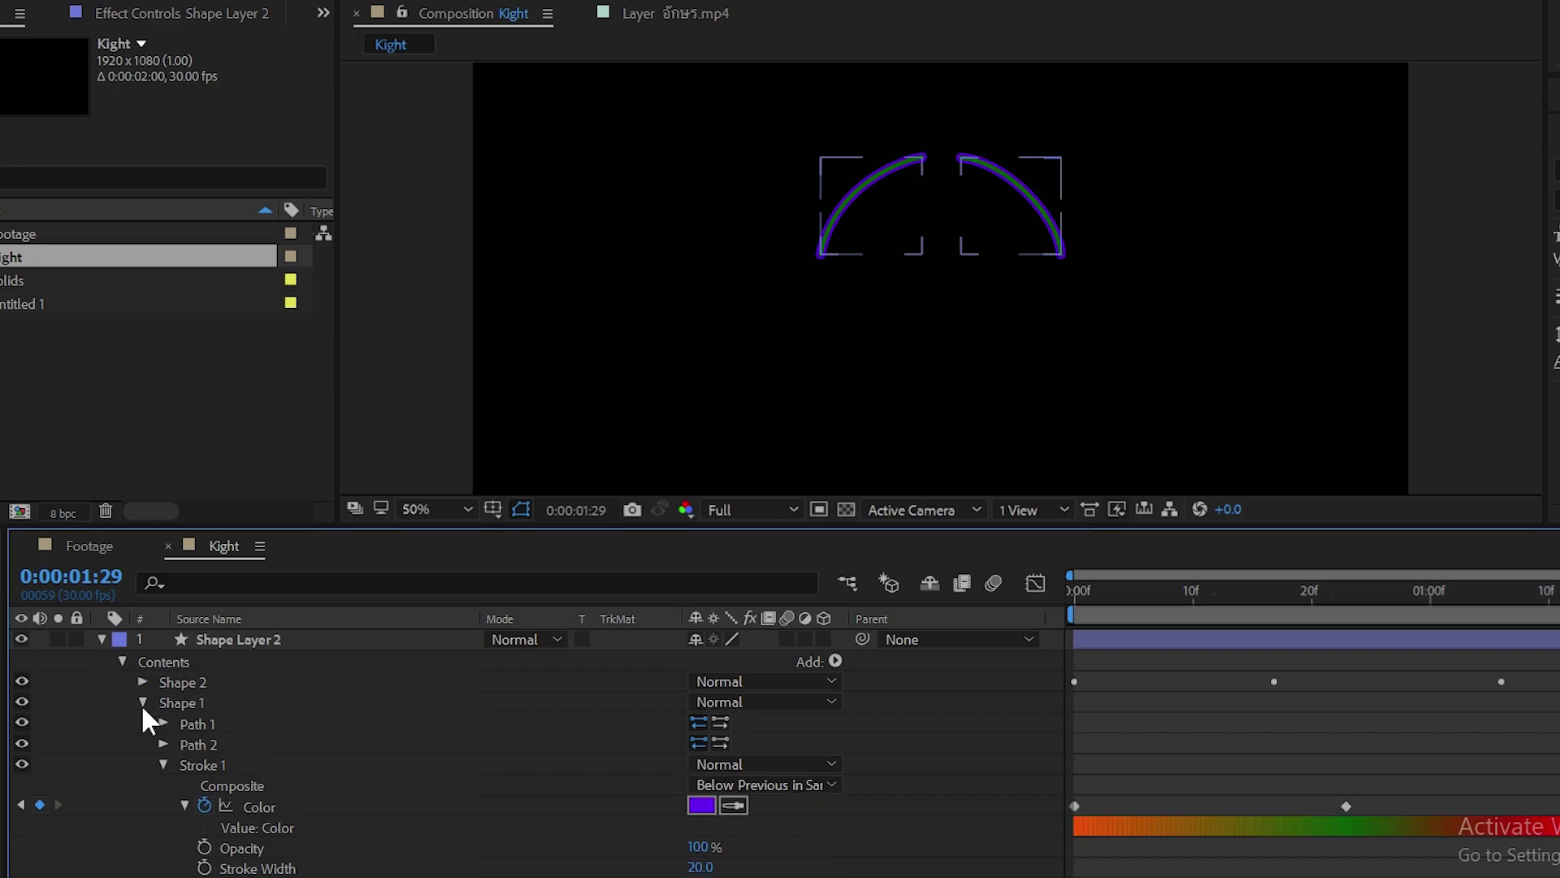
Add Wiggle Paths to the shape contents with Size 25 and Detail 30
click(142, 703)
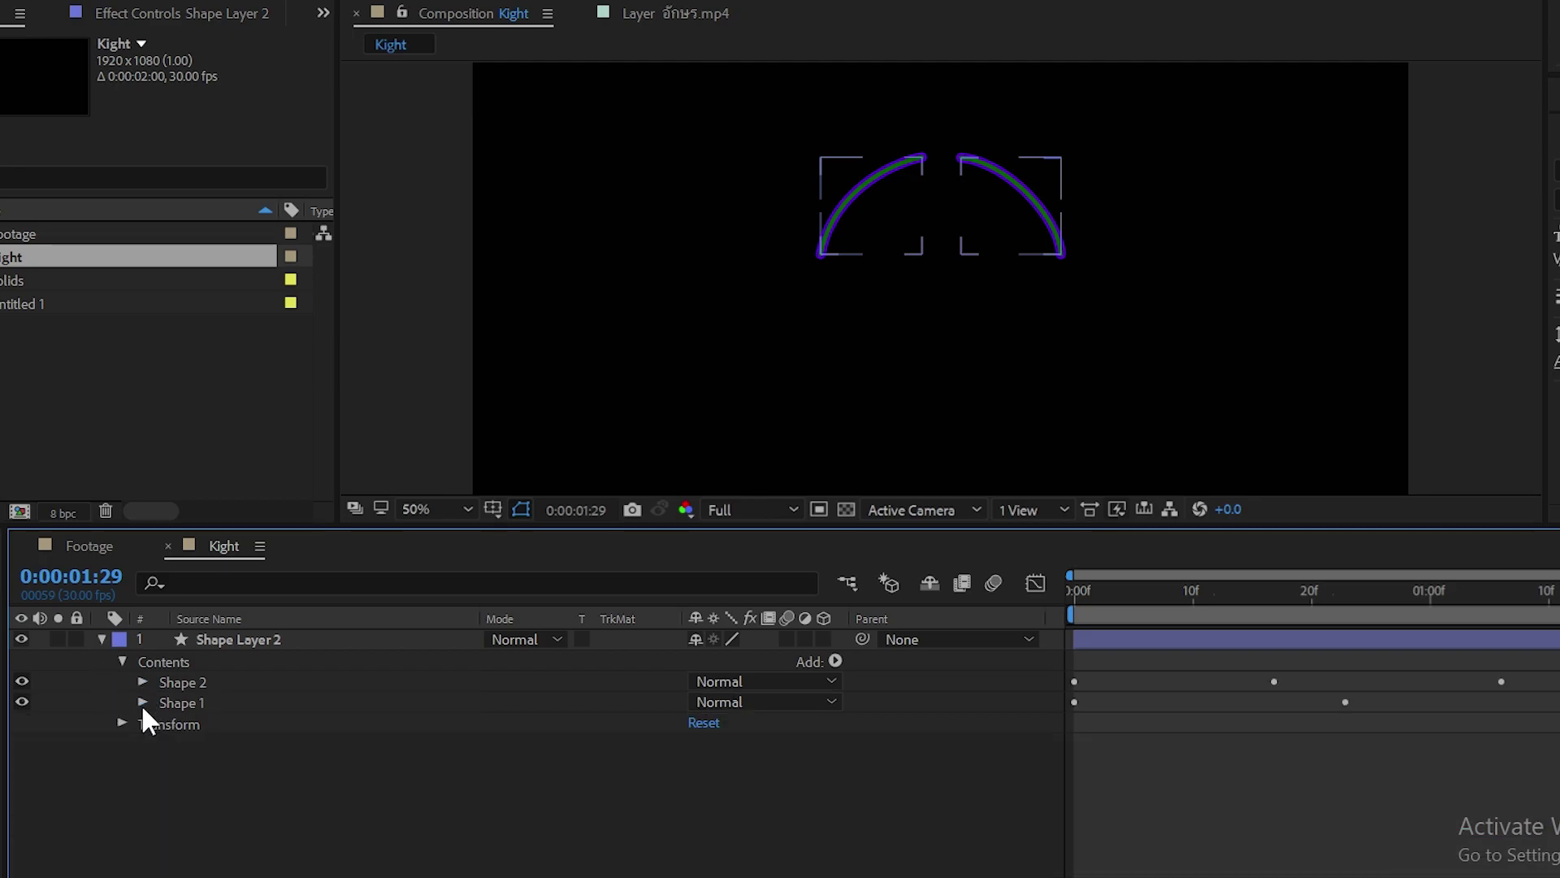
click(831, 664)
click(792, 571)
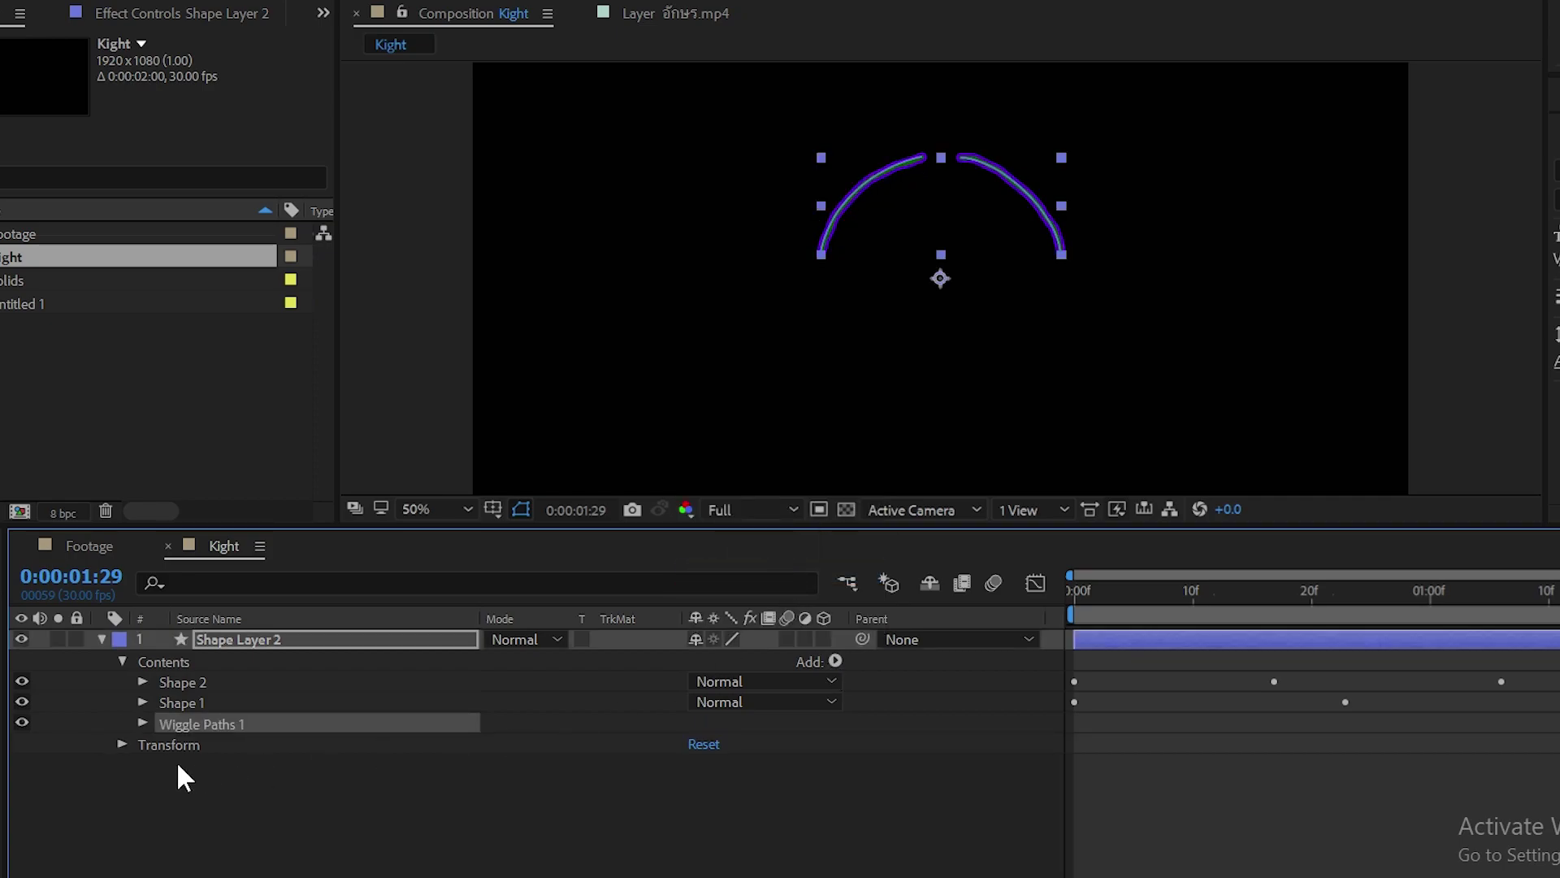
click(144, 723)
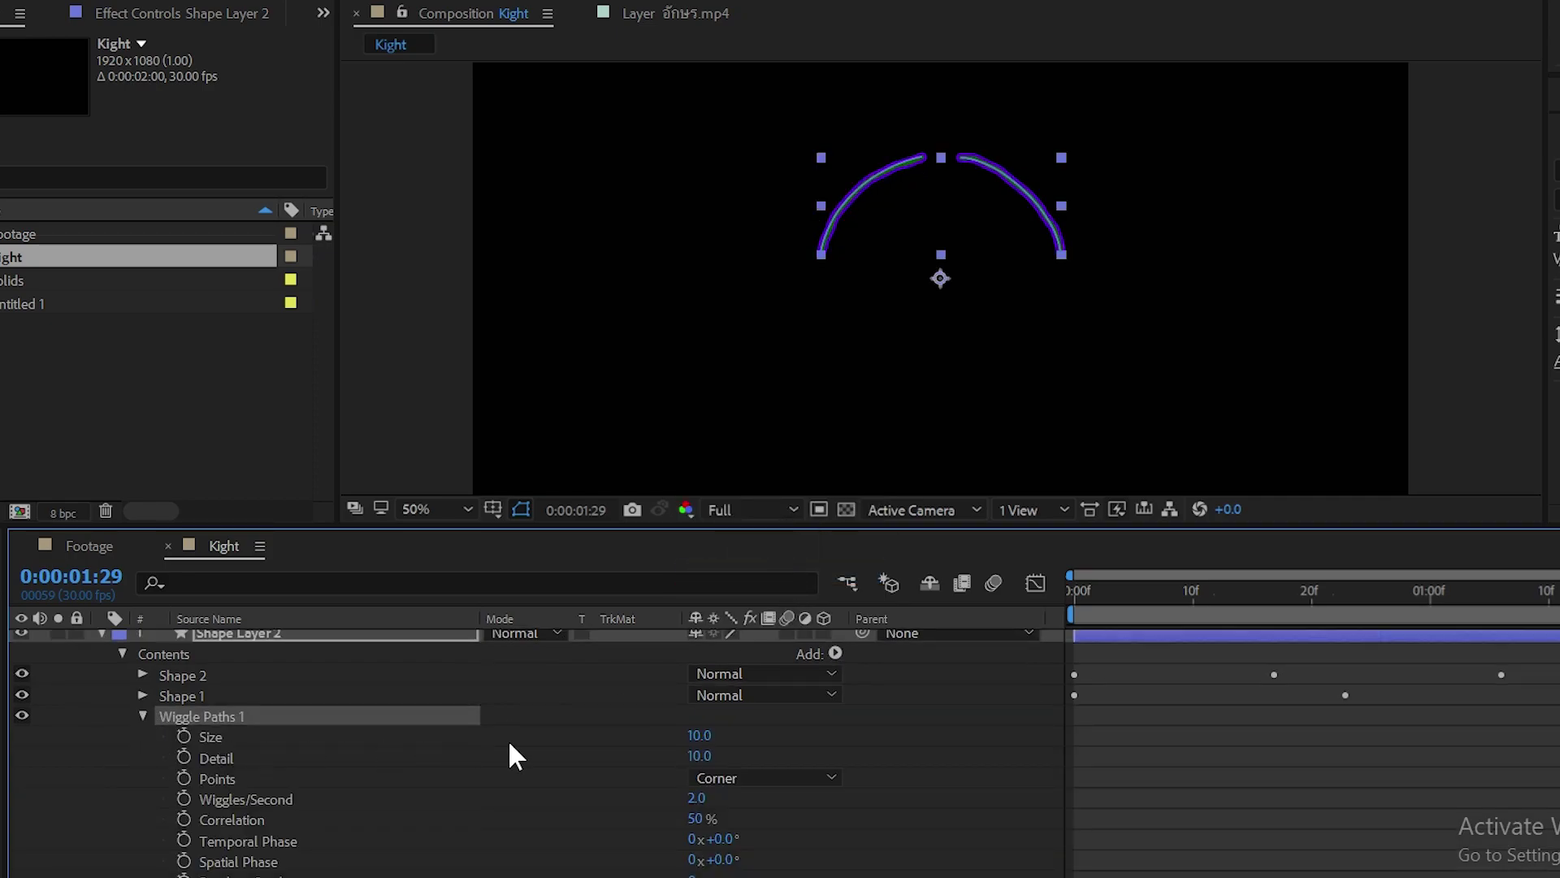
click(698, 735)
text(25)
key(Return)
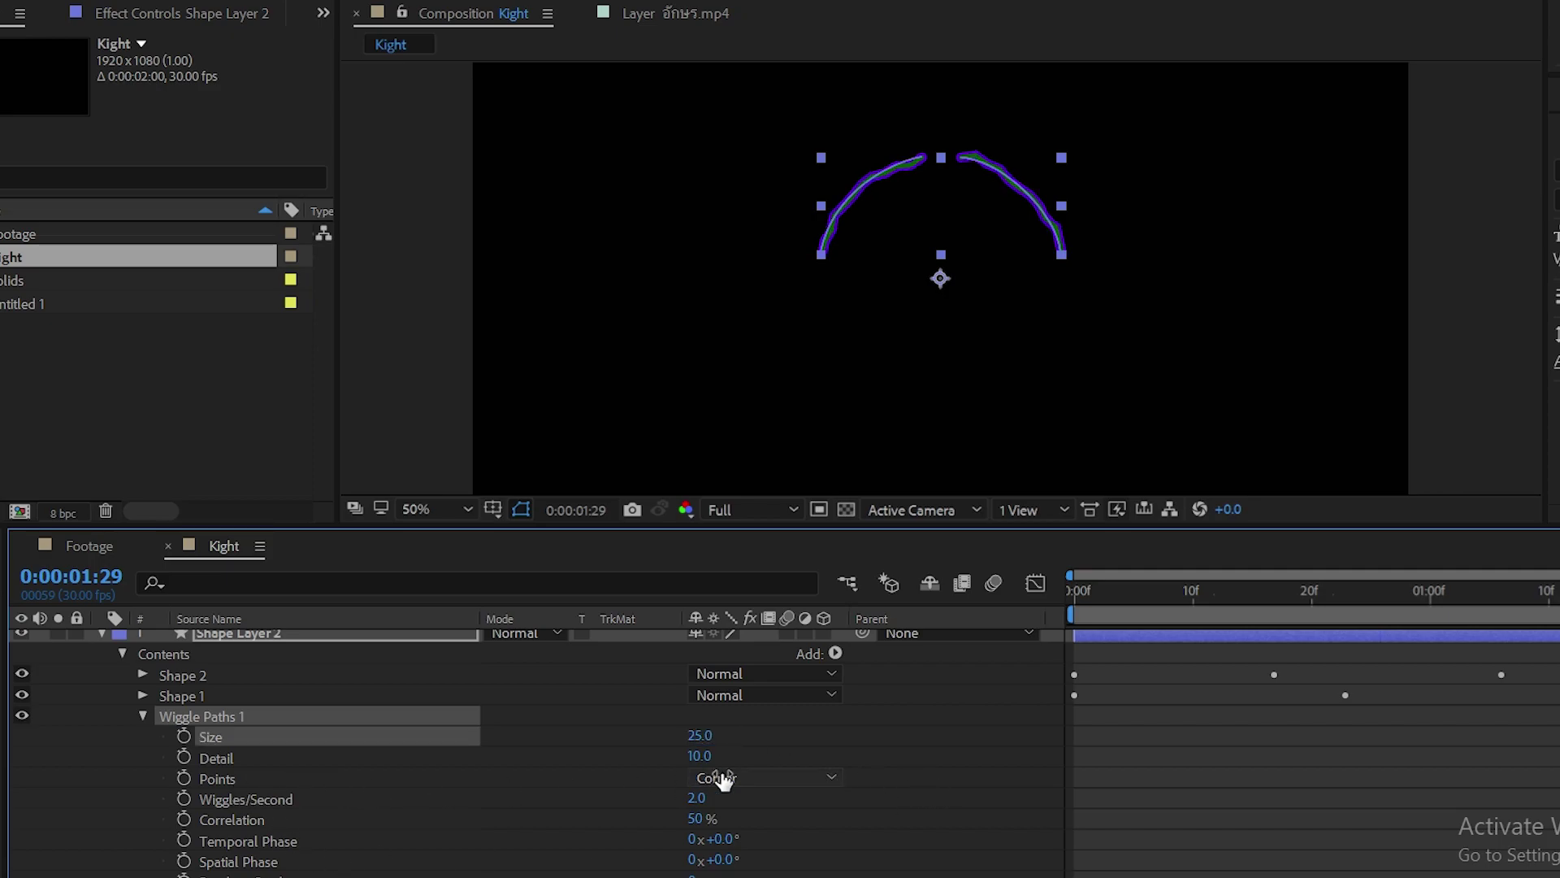
click(699, 756)
text(30)
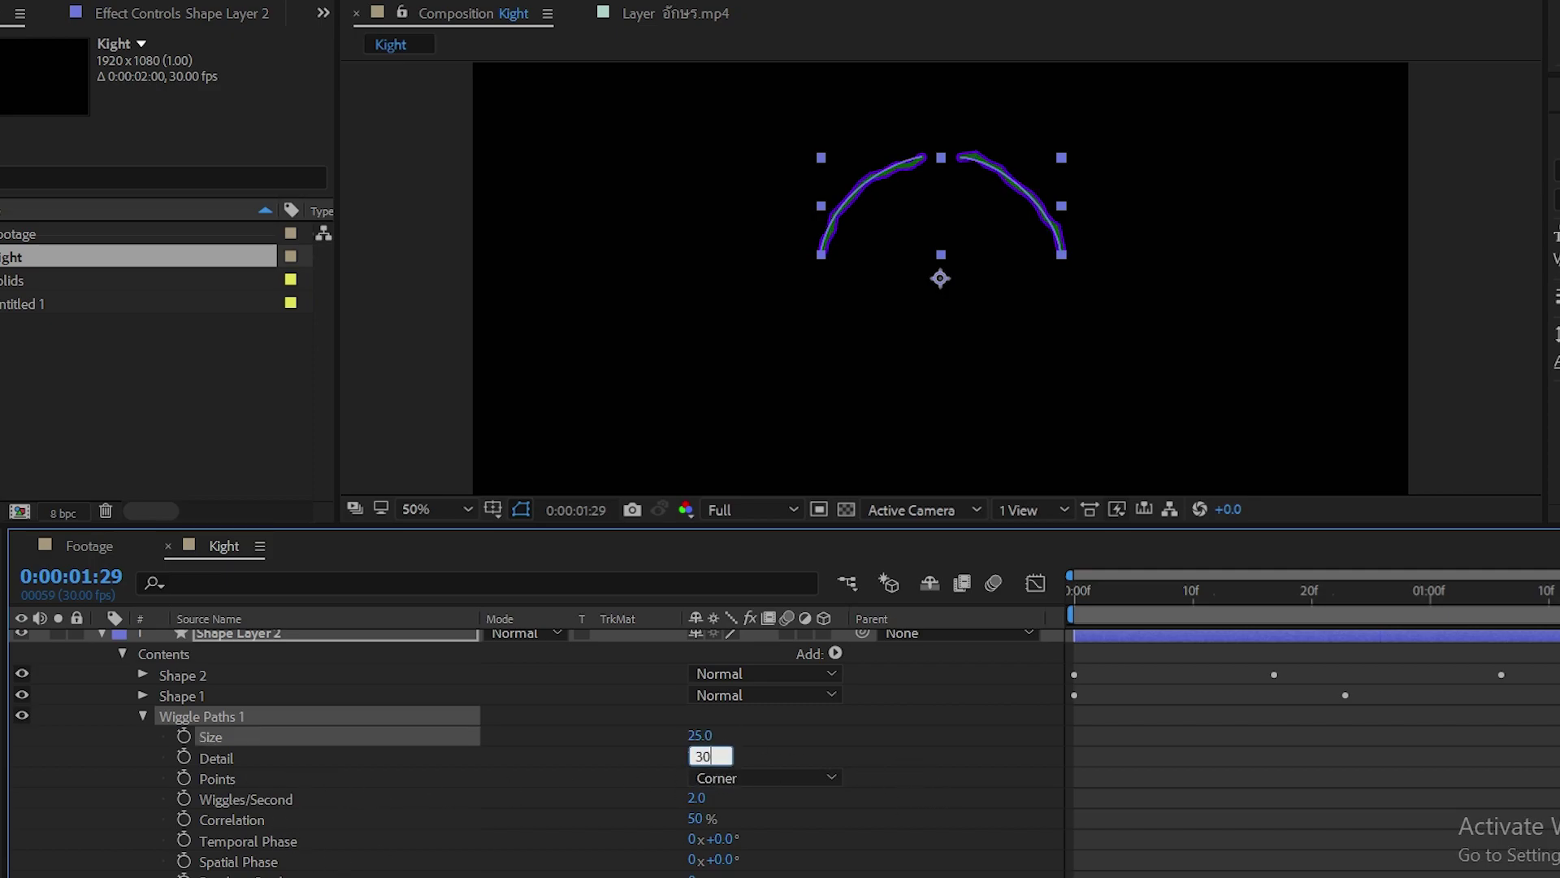
key(Return)
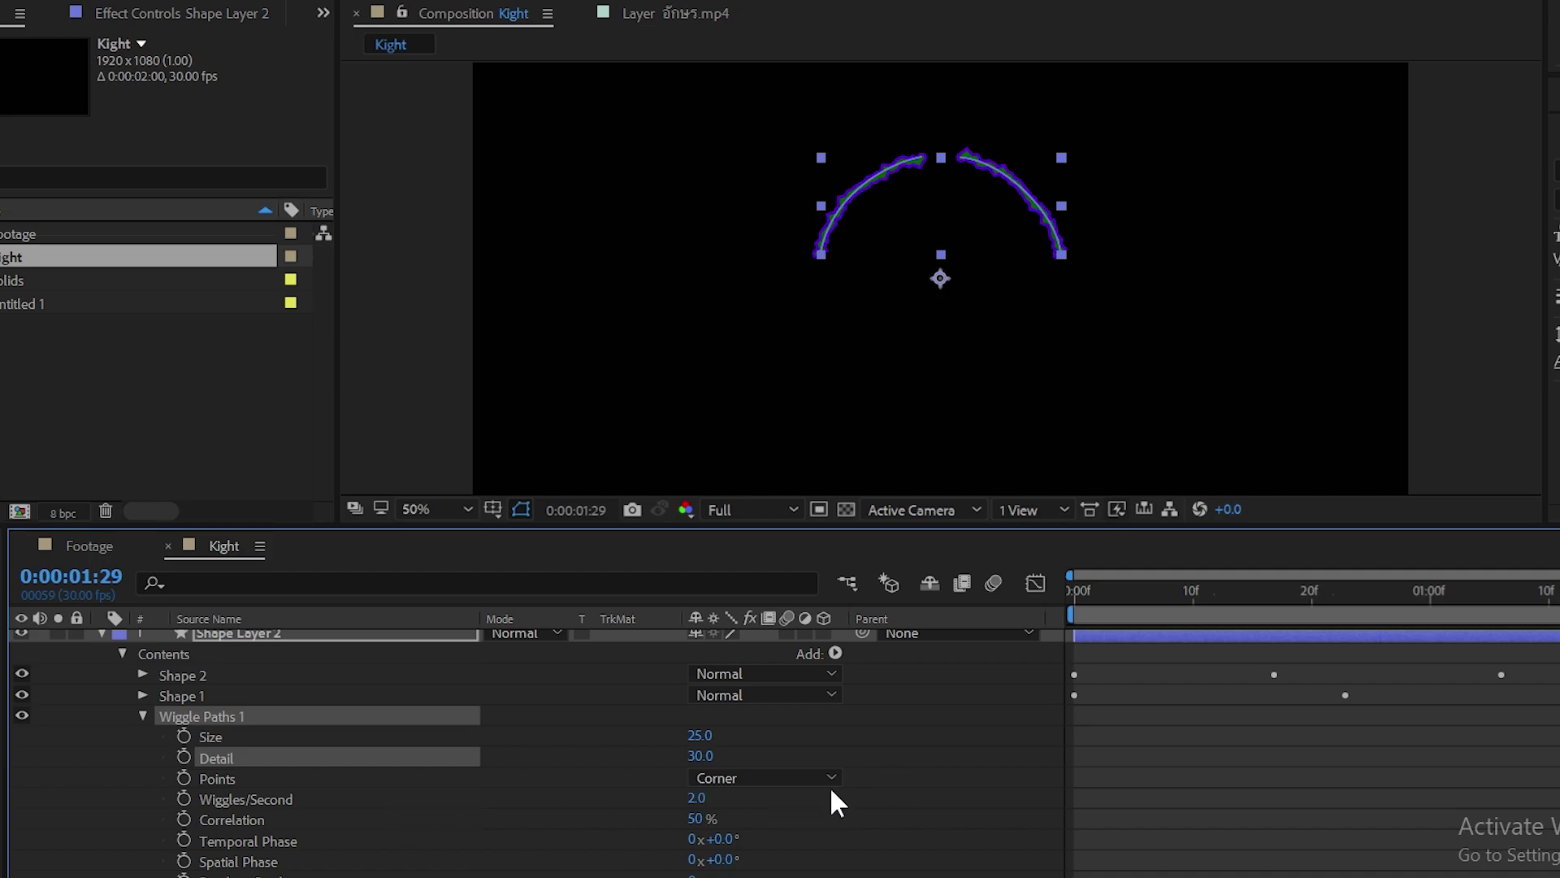
Set the wiggle Points to Smooth and Wiggles/Second to 40, then preview from the start
click(831, 785)
click(831, 819)
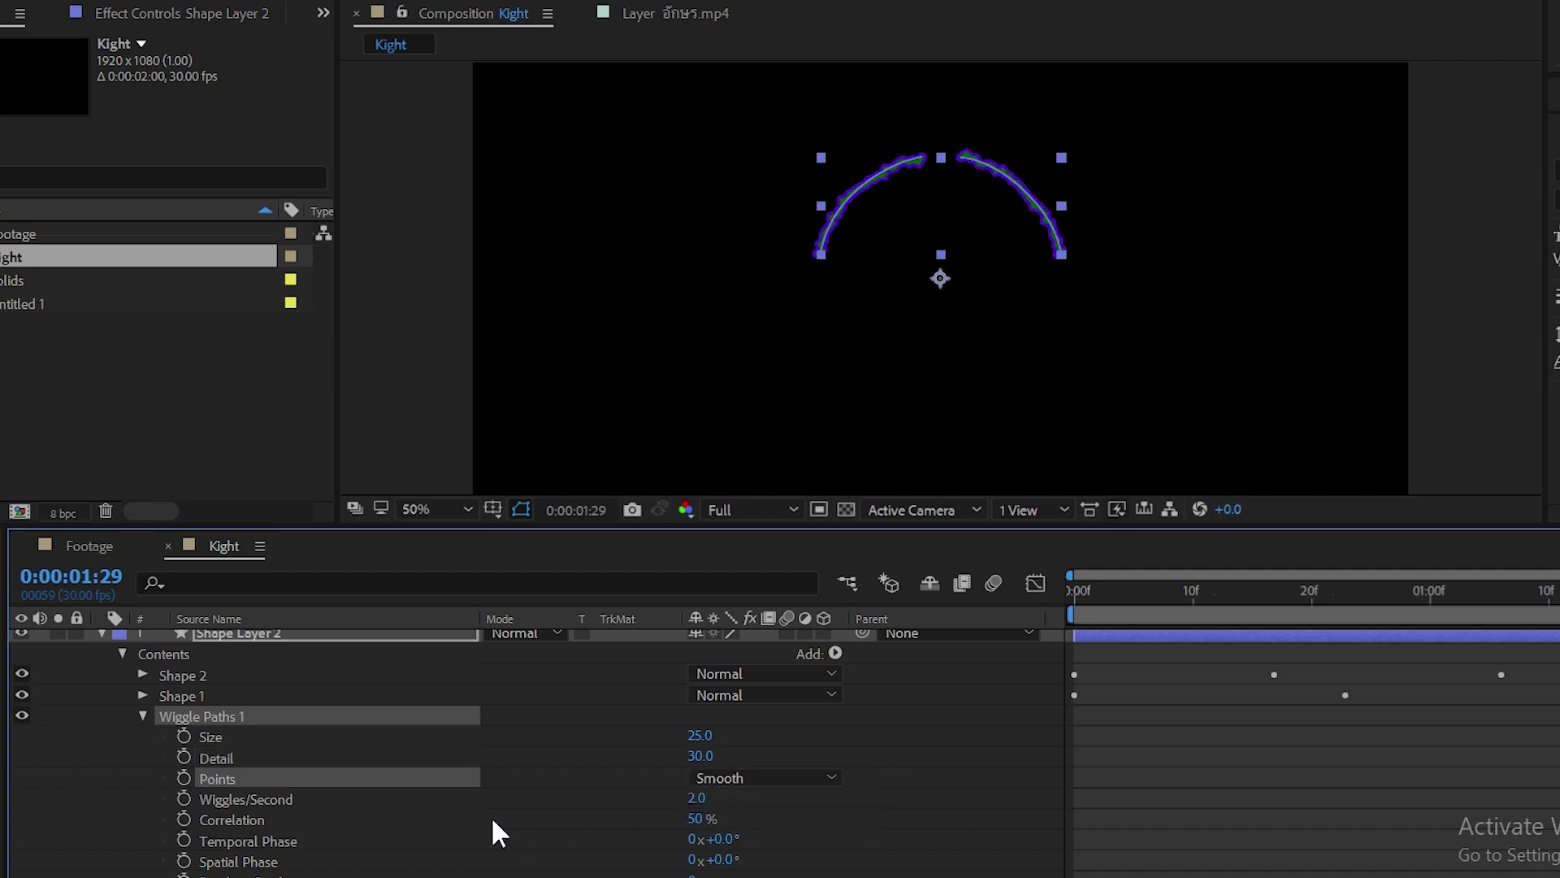
click(693, 798)
text(3)
key(BackSpace)
text(40)
key(Return)
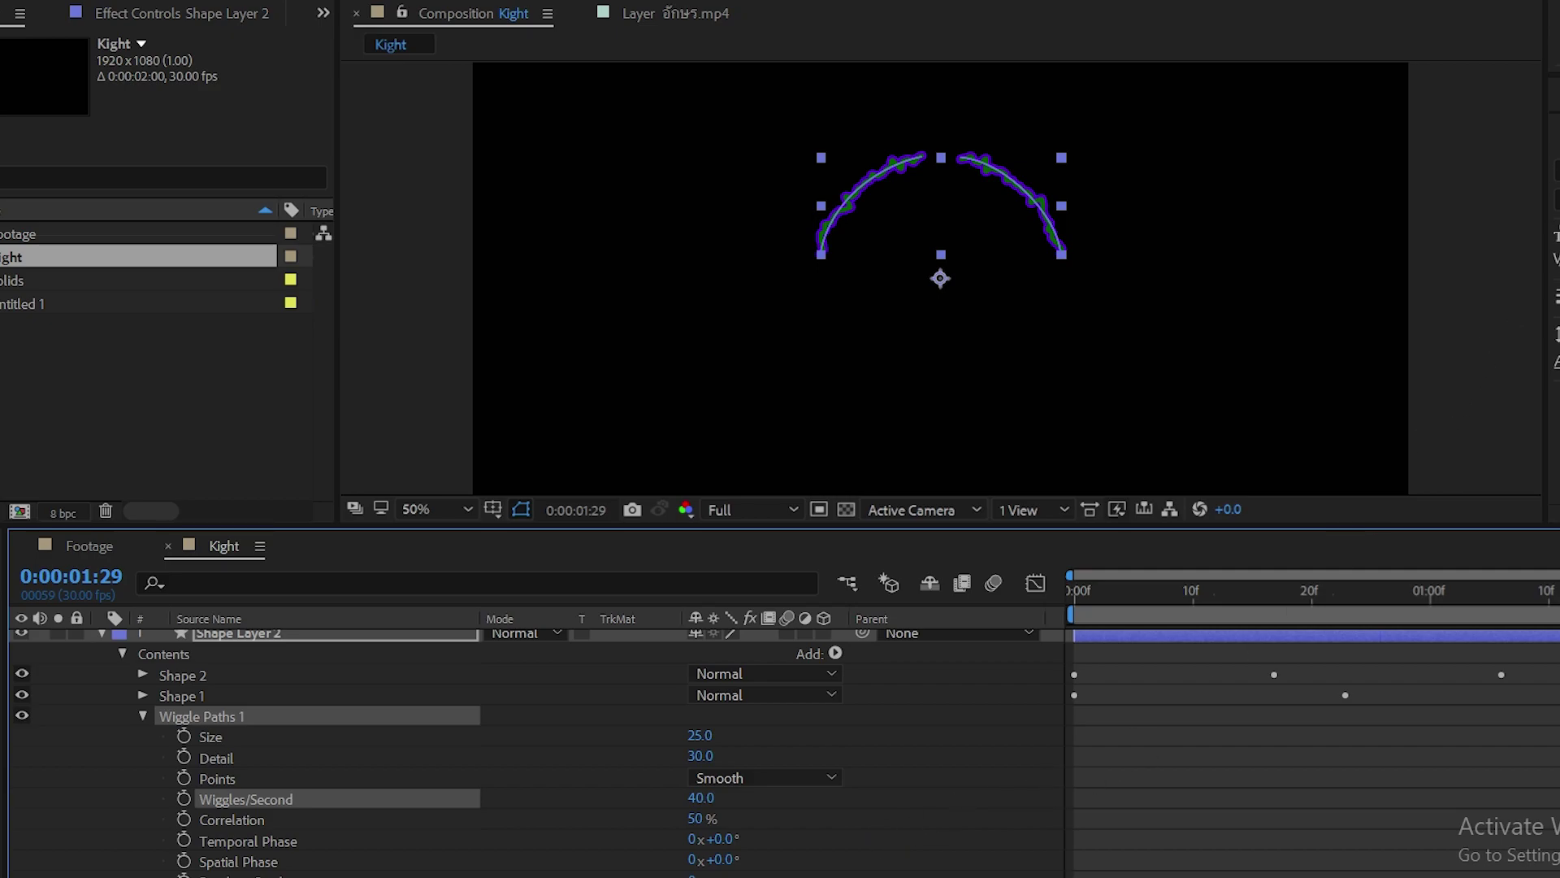
key(Home)
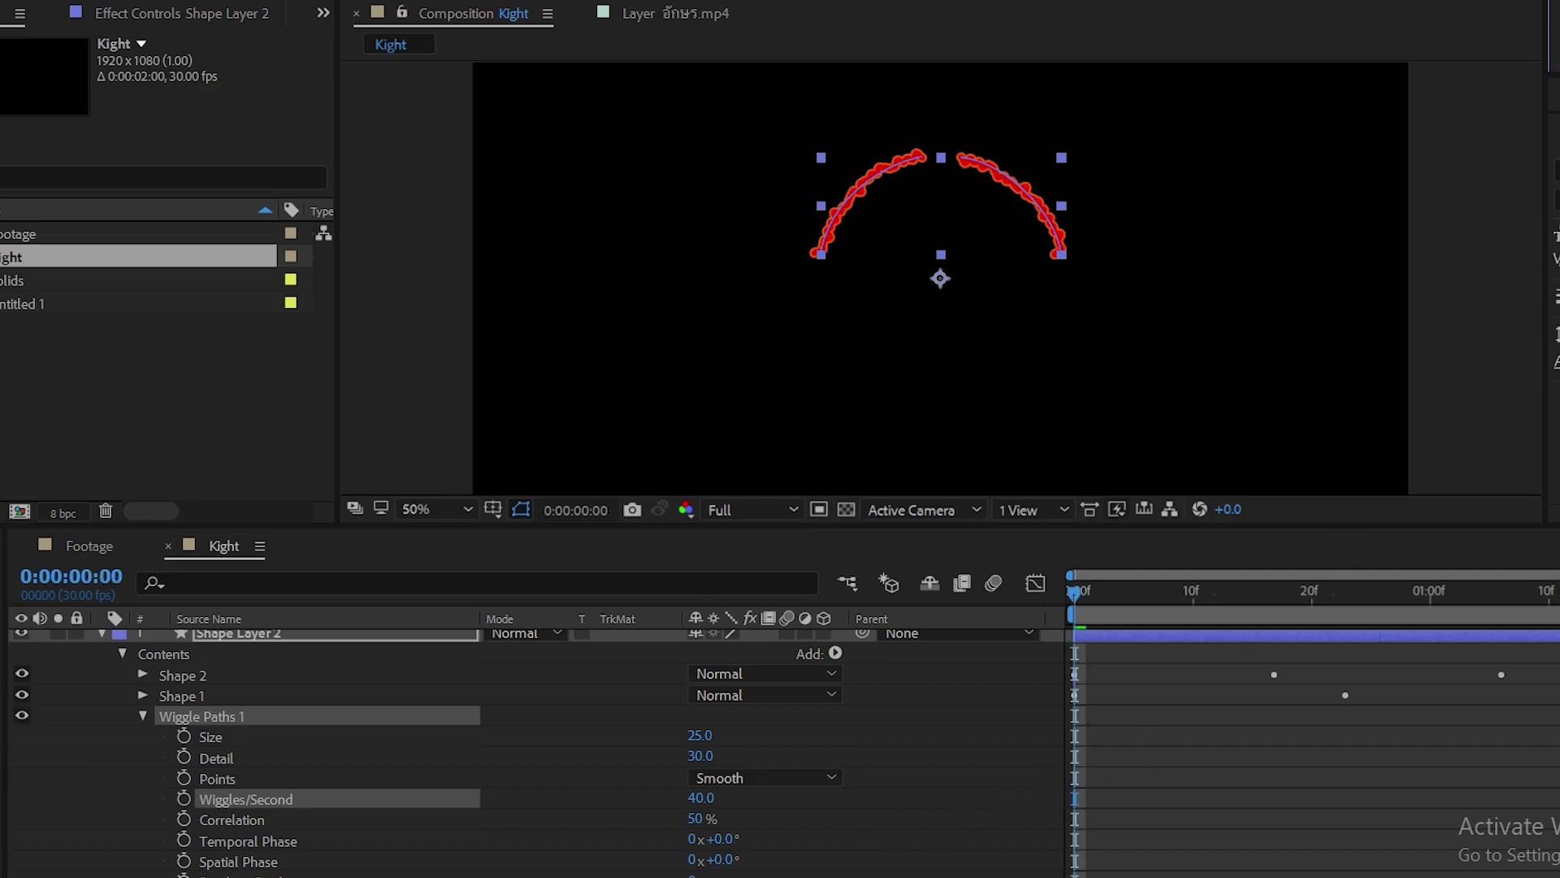
key(space)
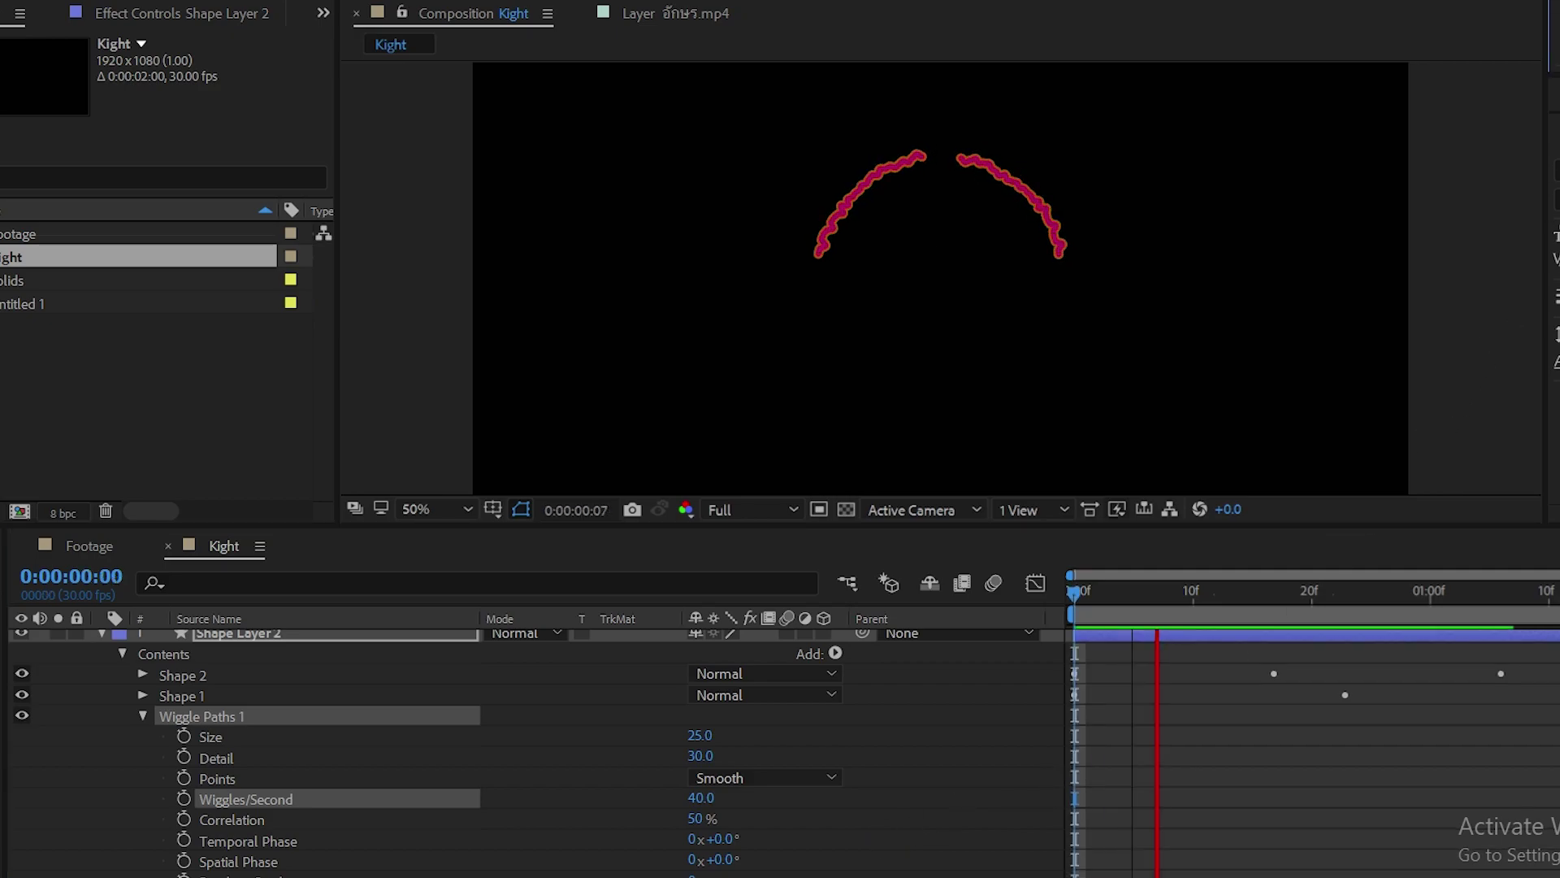
scroll(942, 813, up, 1)
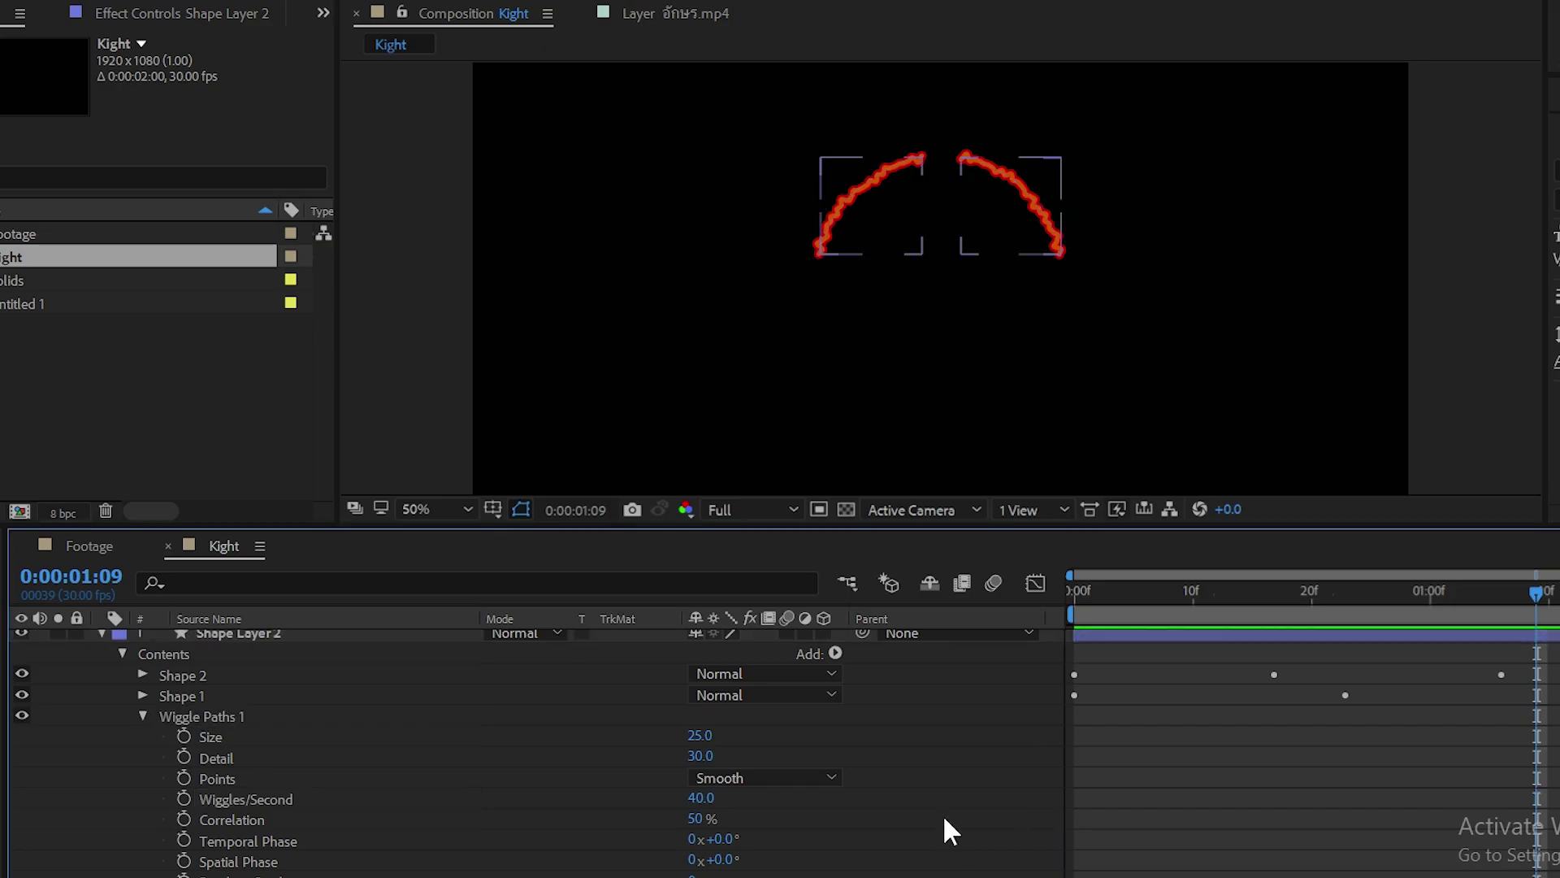
click(943, 813)
Search 'glow' in Effects & Presets and apply Glow to Shape Layer 2 as a second glow
click(277, 640)
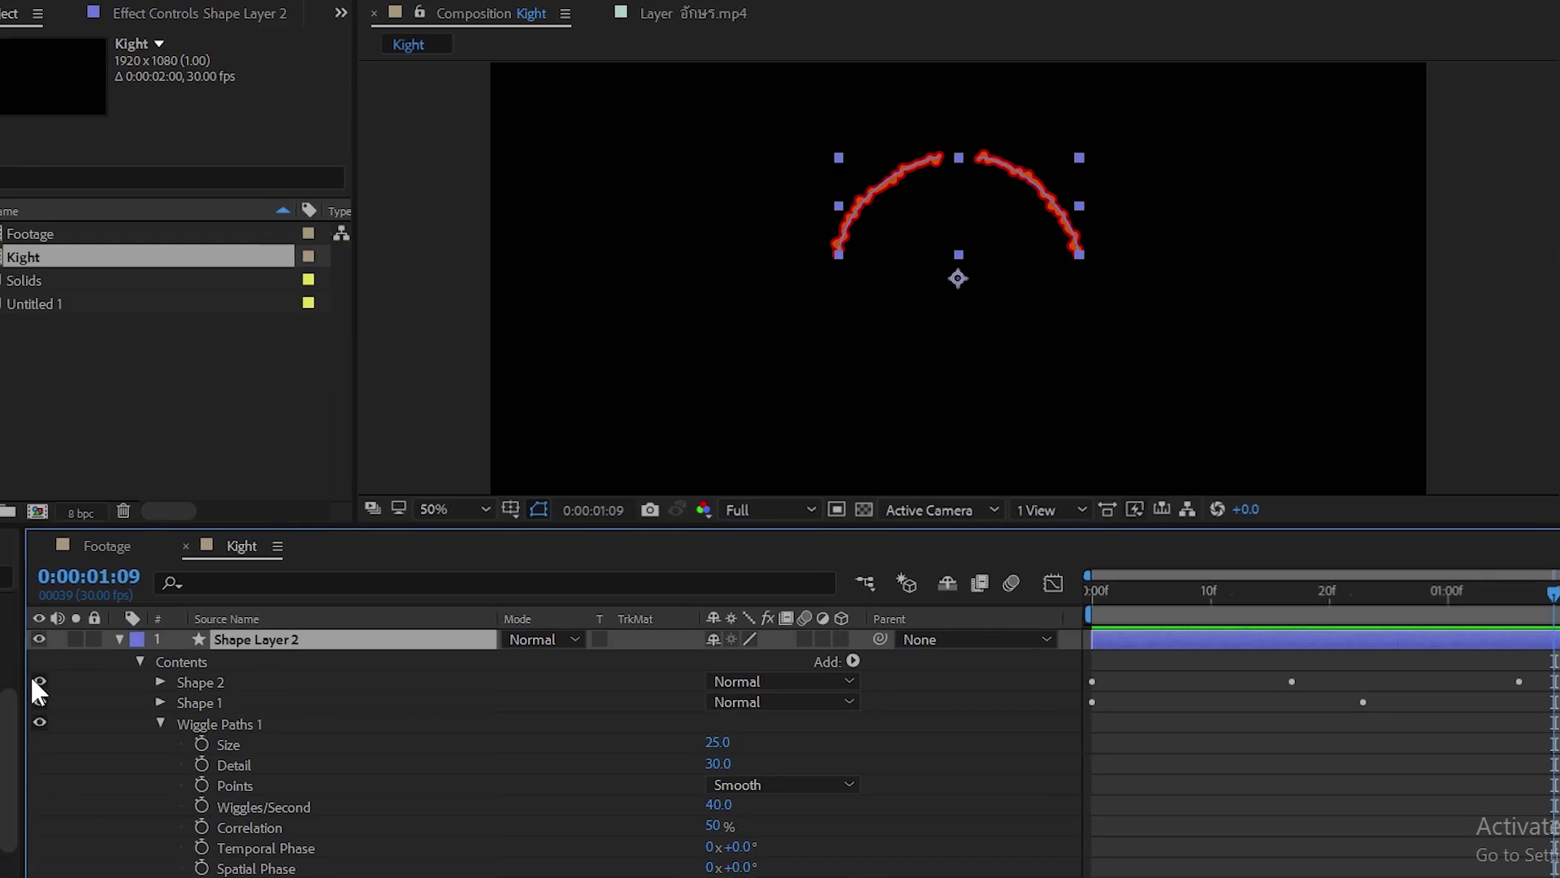
drag(13, 674, 256, 664)
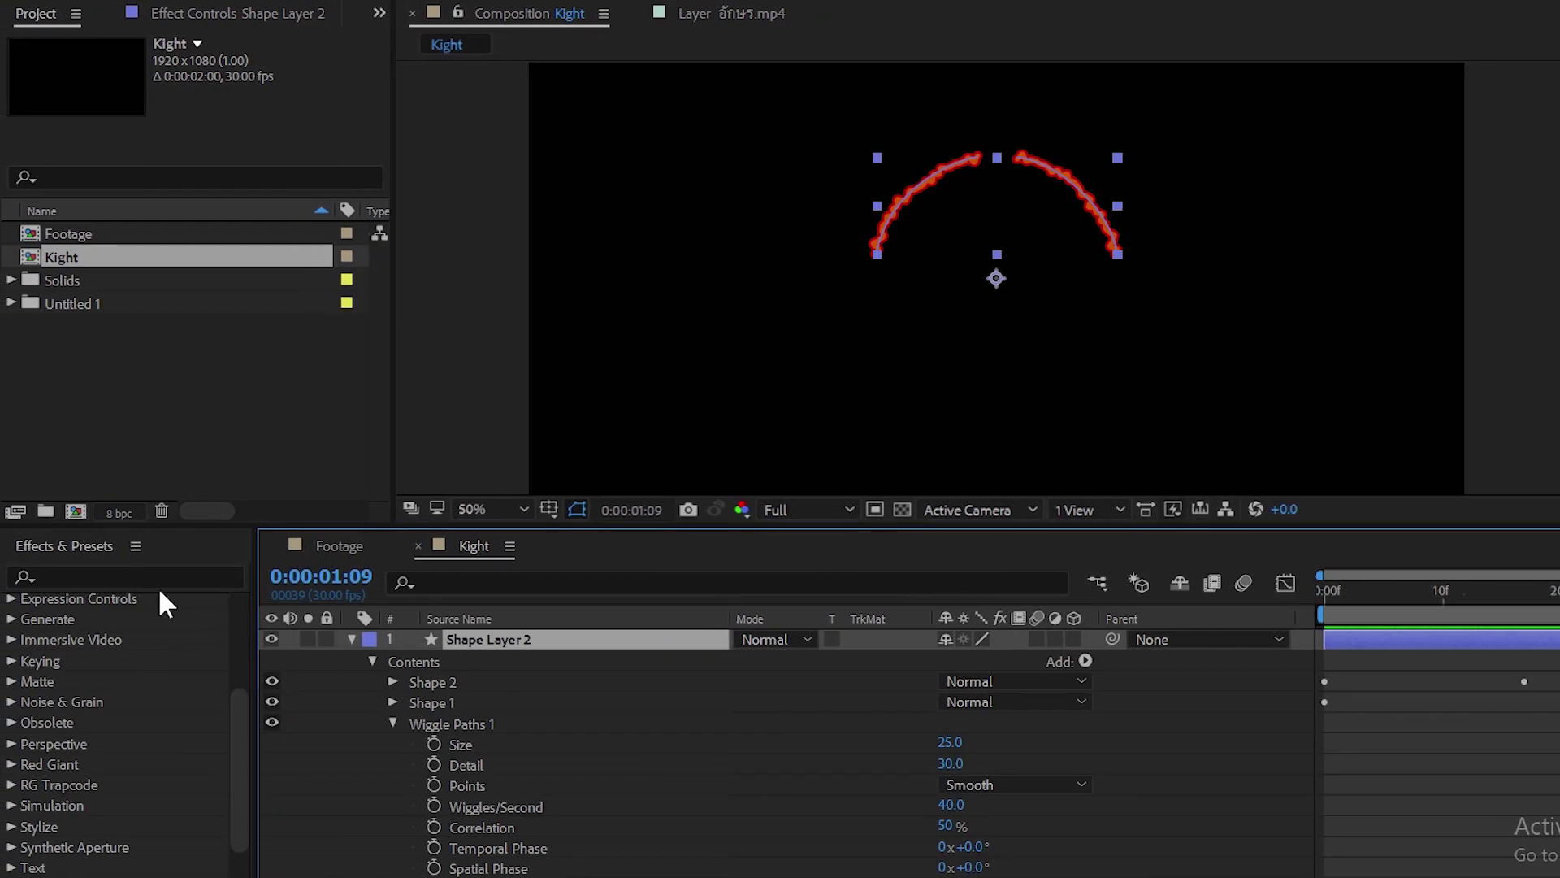
click(157, 578)
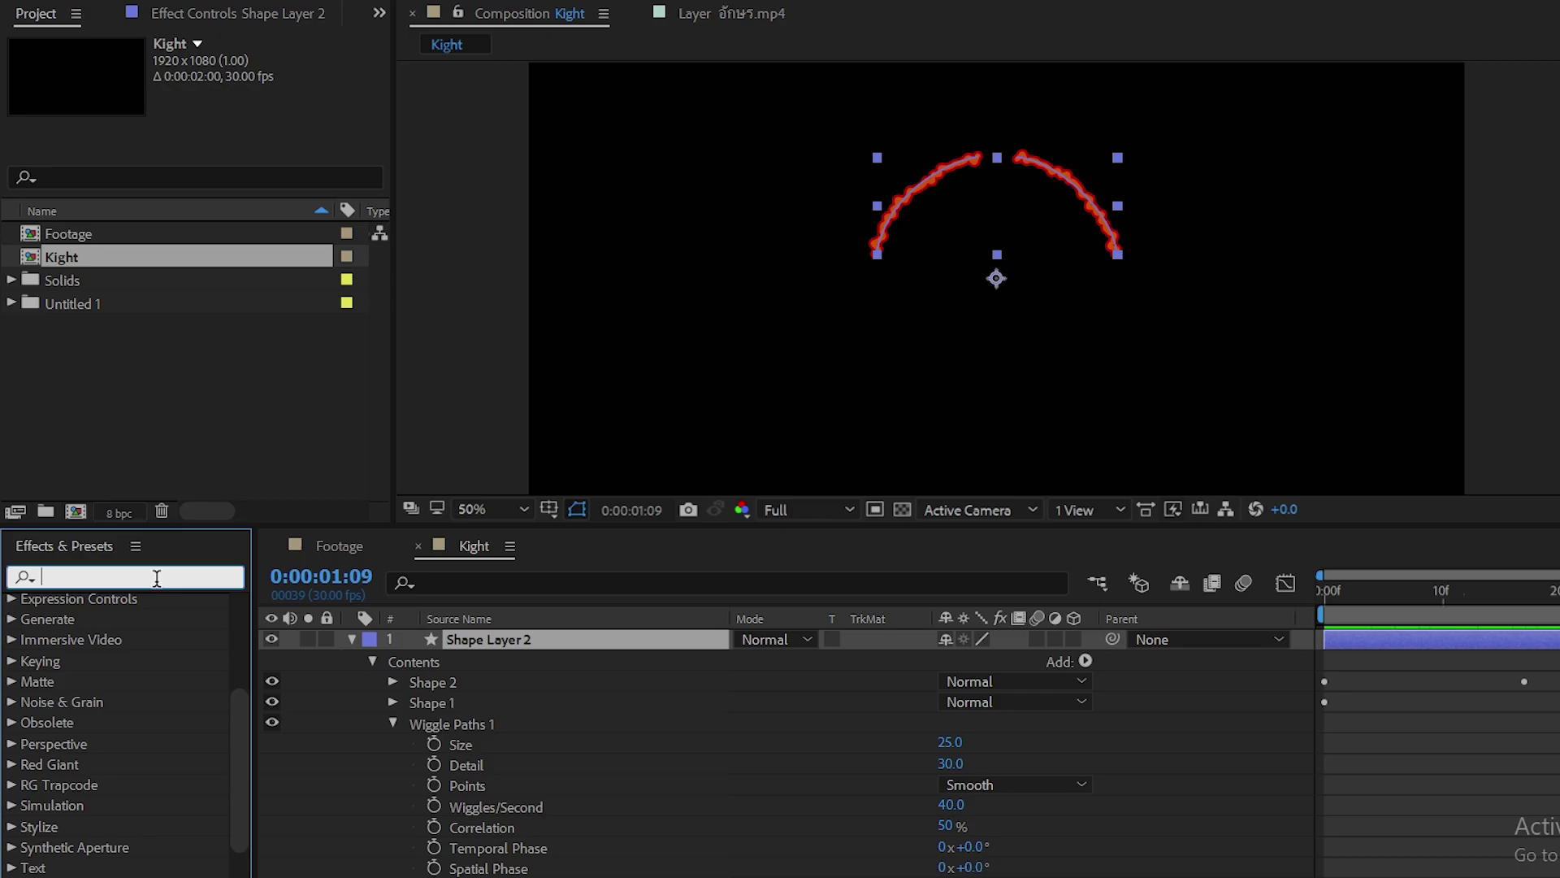
text(glo)
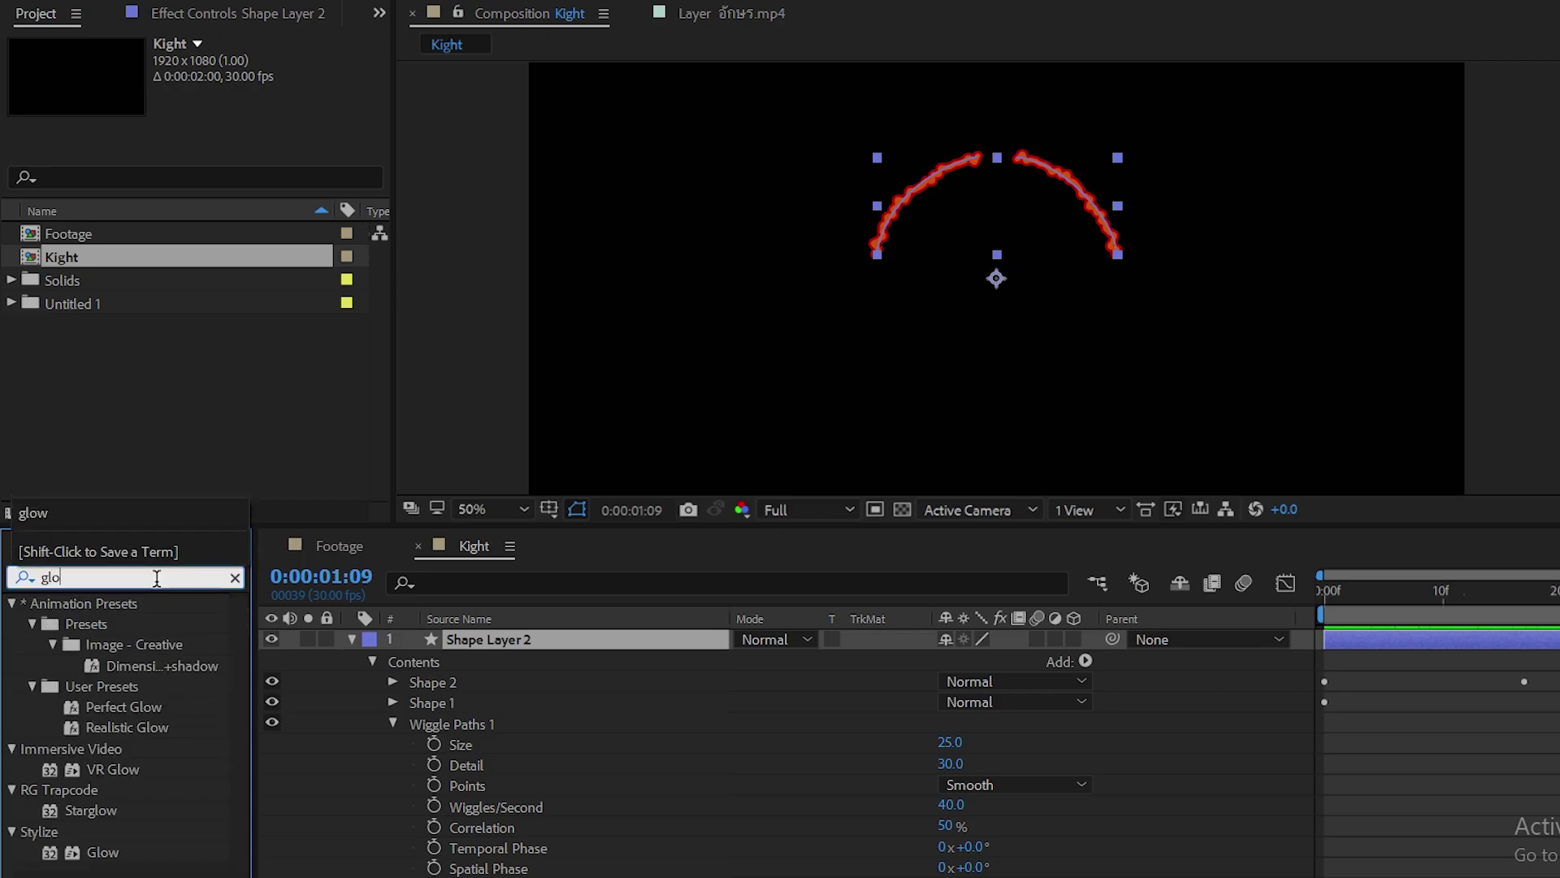
text(w)
drag(103, 853, 581, 649)
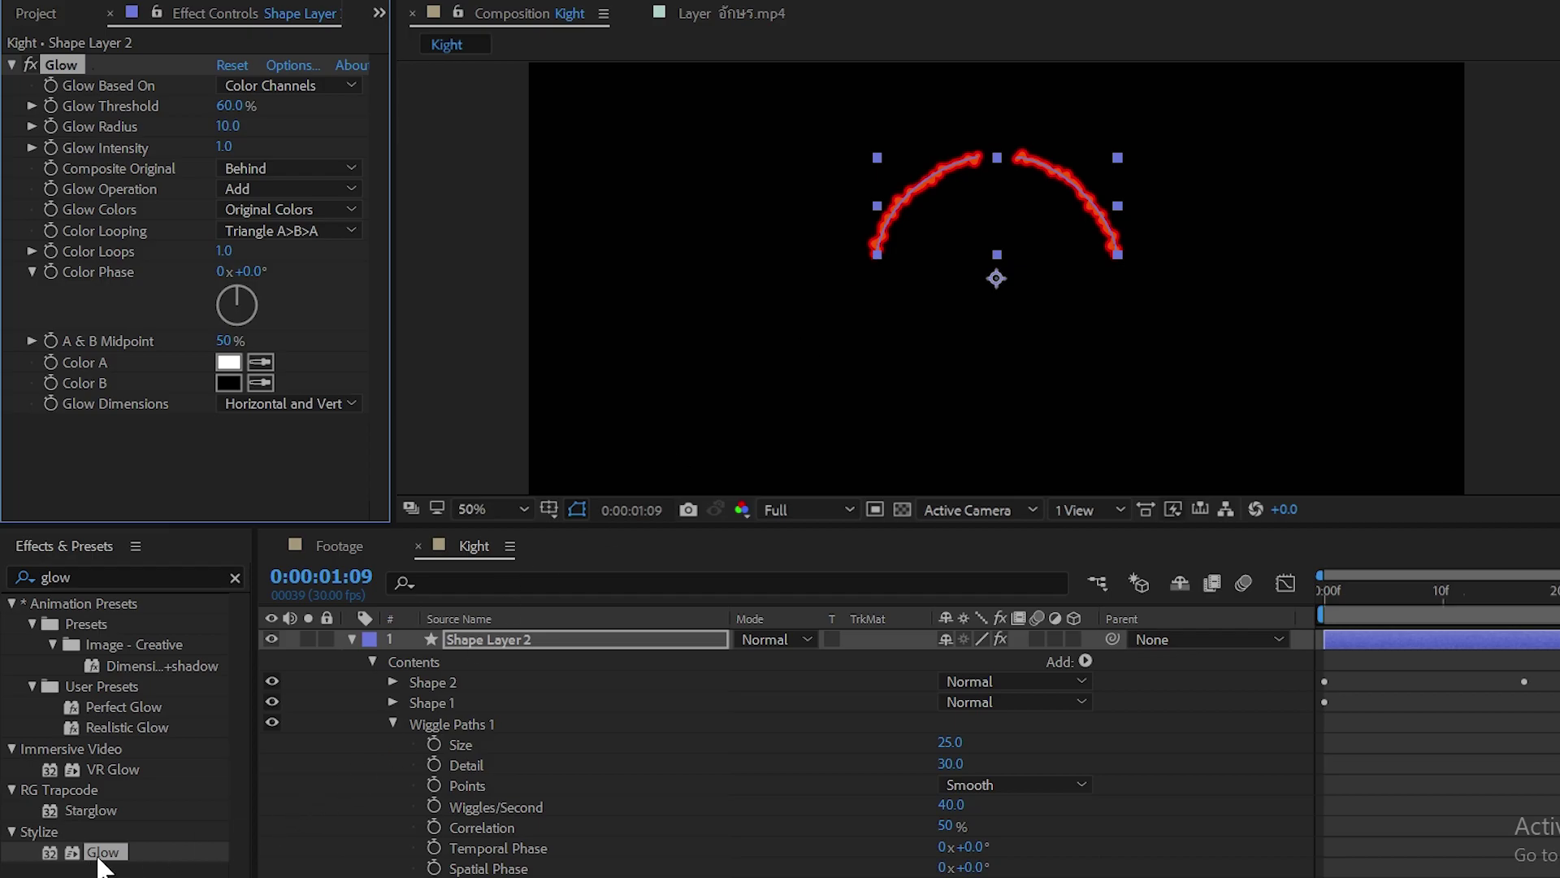
drag(98, 858, 566, 642)
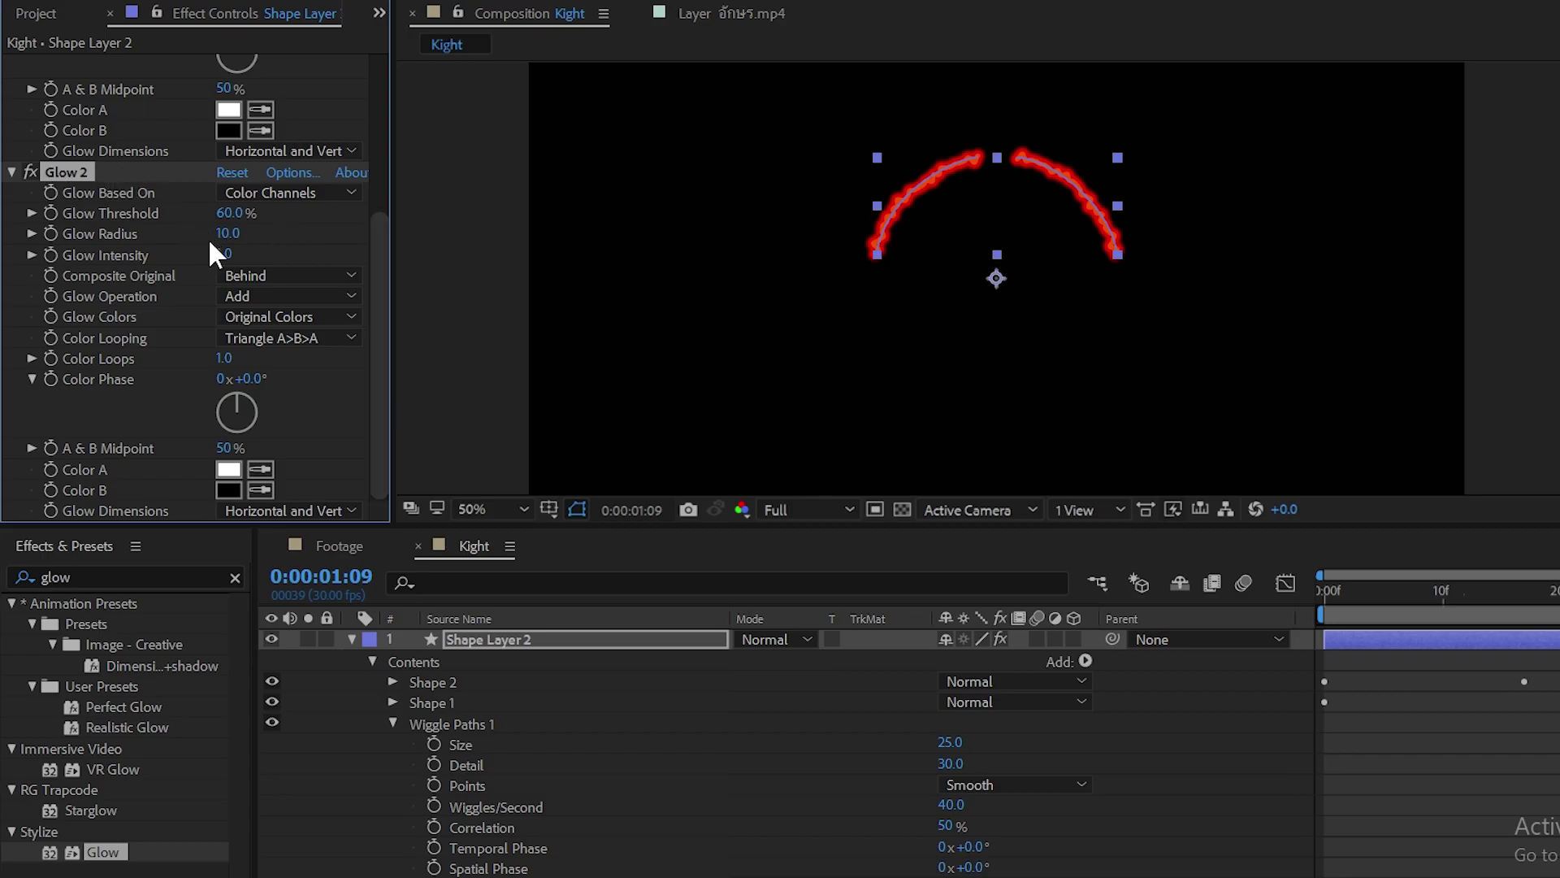
Set Glow 2's Glow Radius to 30 and preview the brighter arcs
click(228, 233)
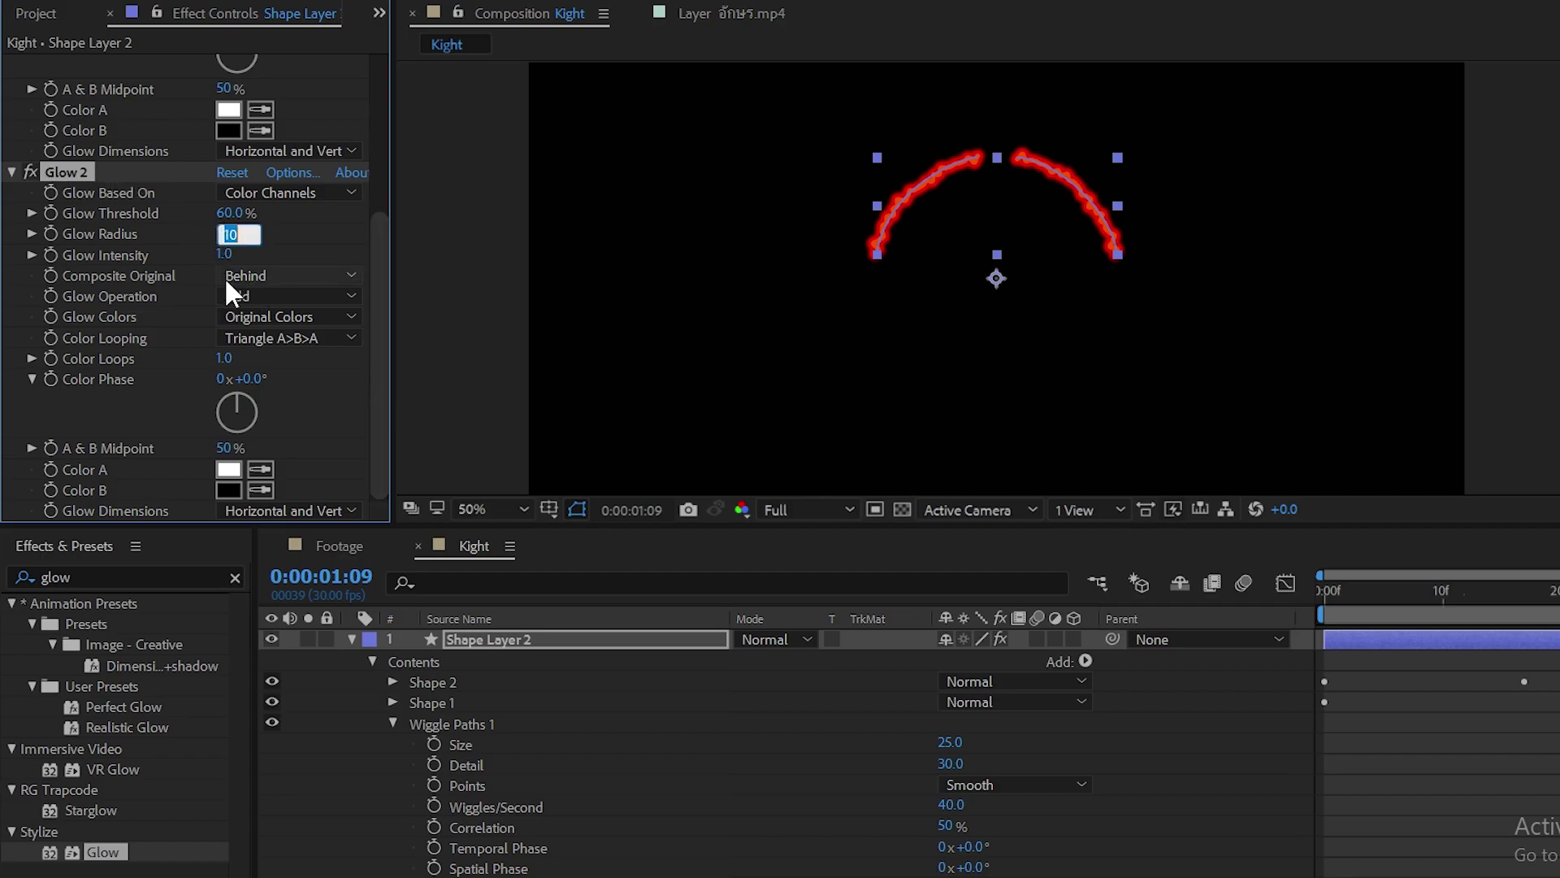
text(3)
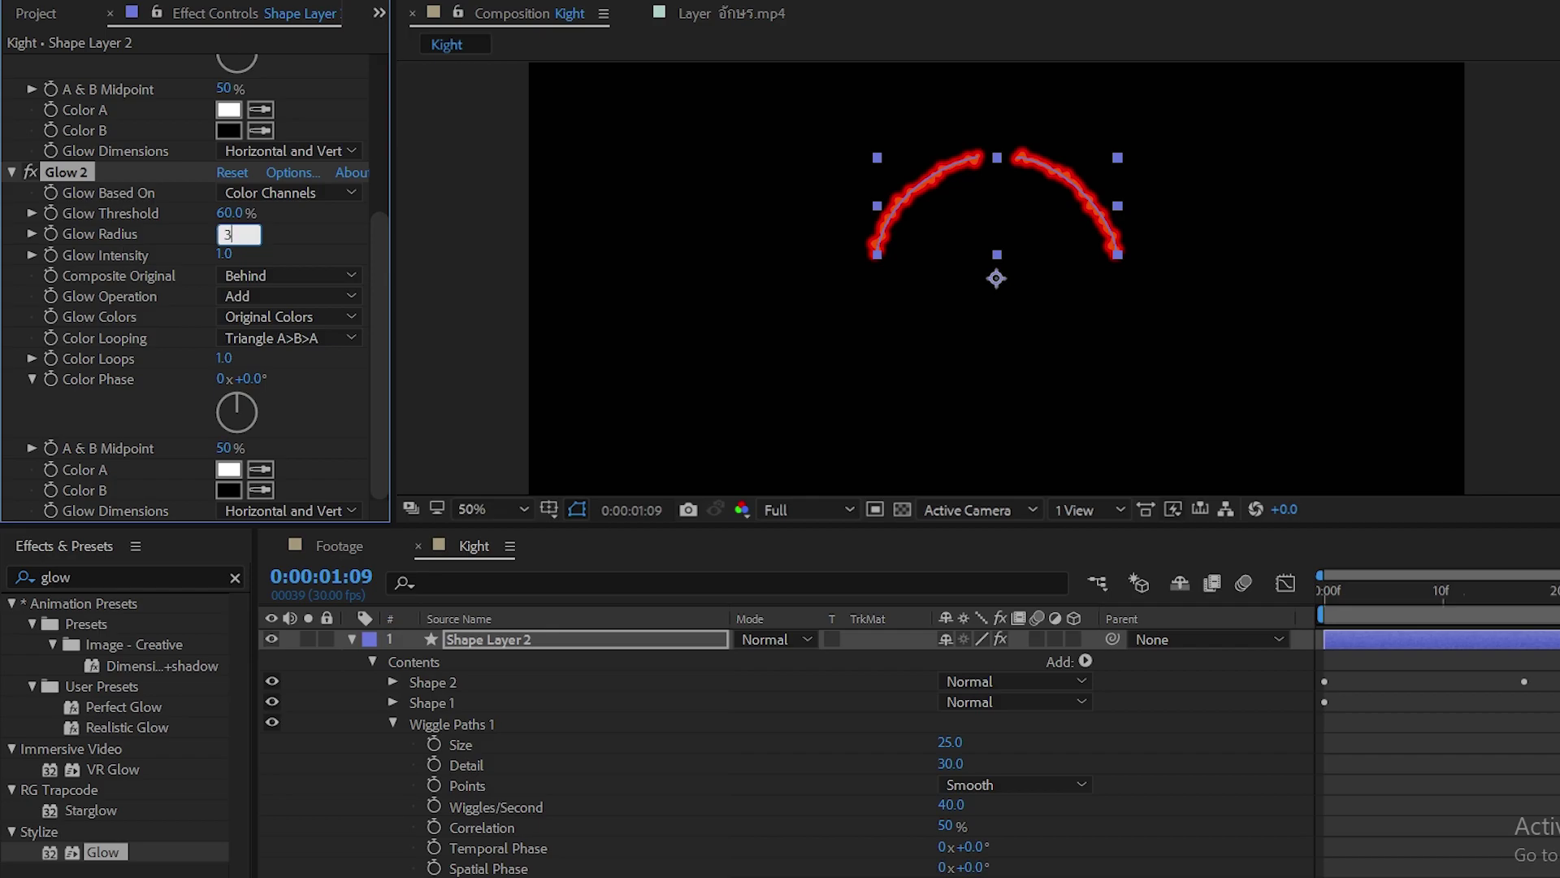
text(0)
key(Return)
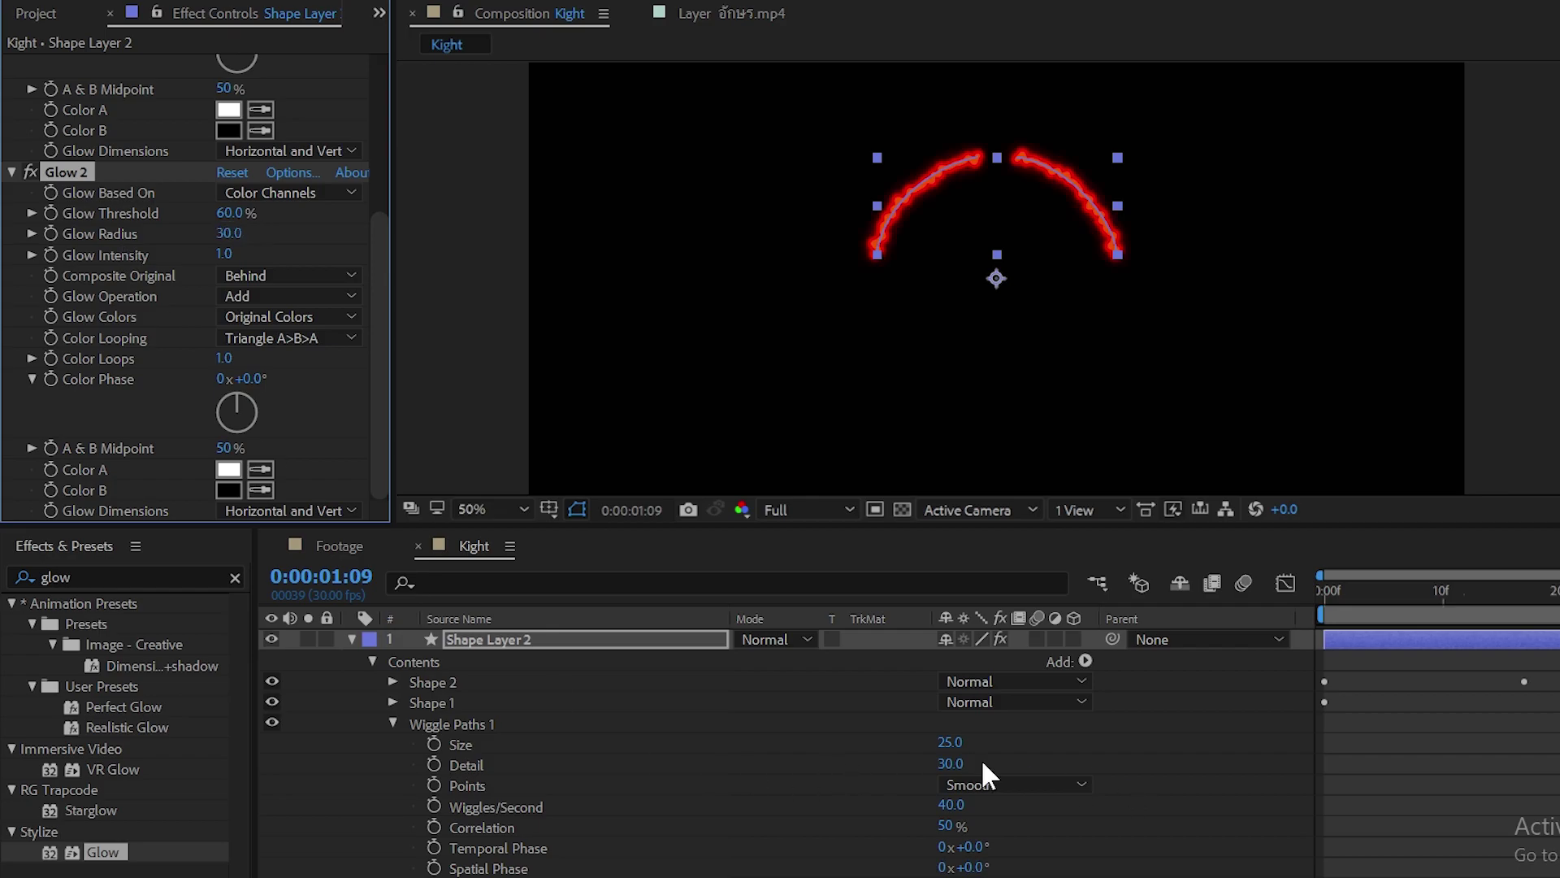
click(352, 640)
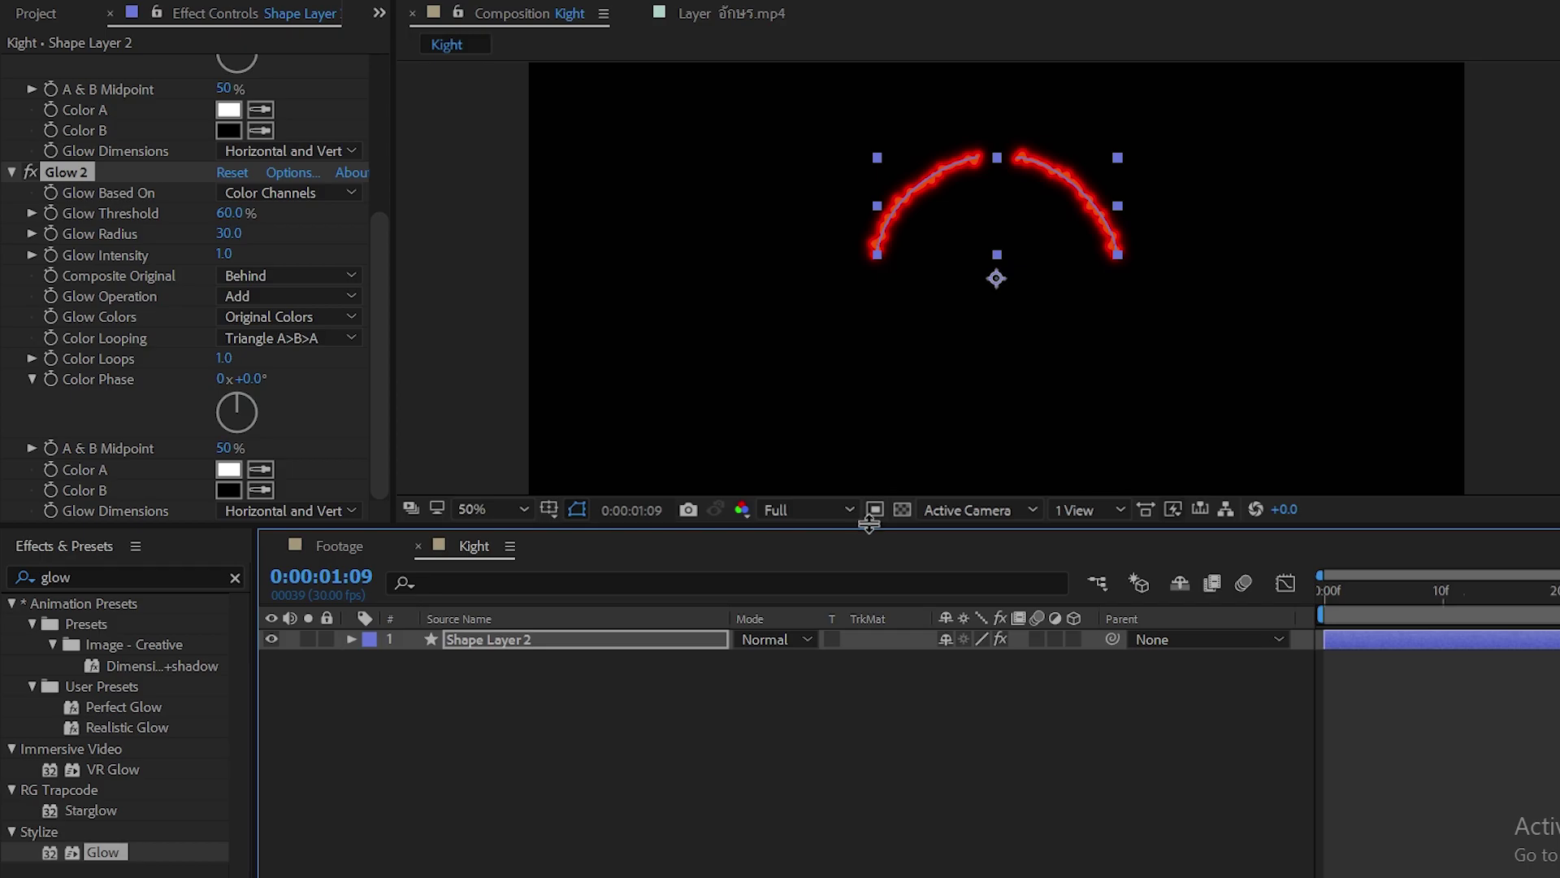
drag(847, 534, 877, 633)
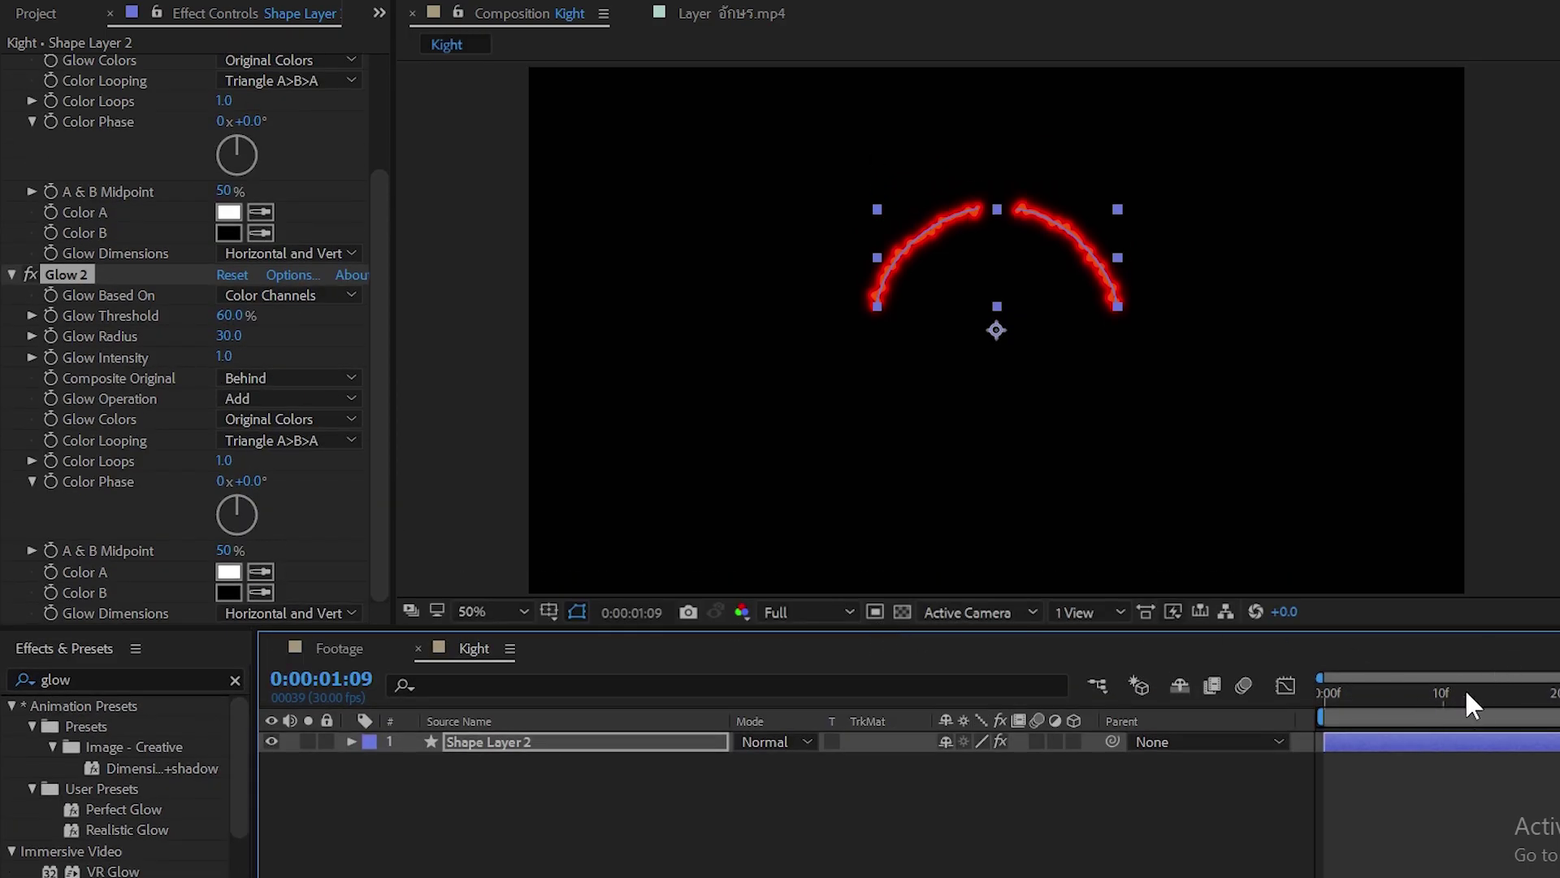
key(Home)
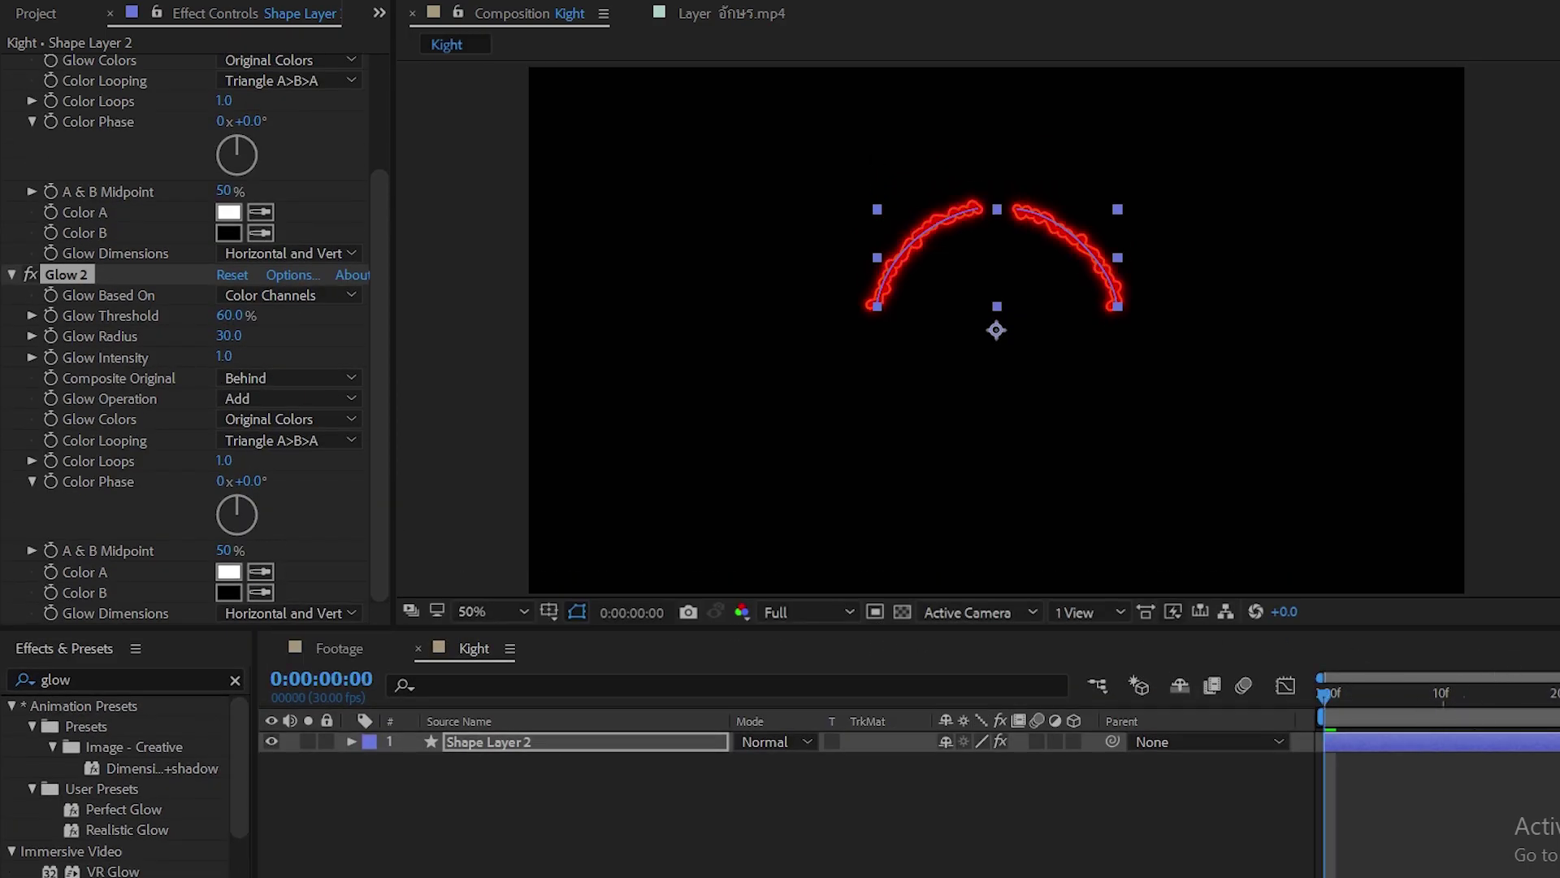
key(space)
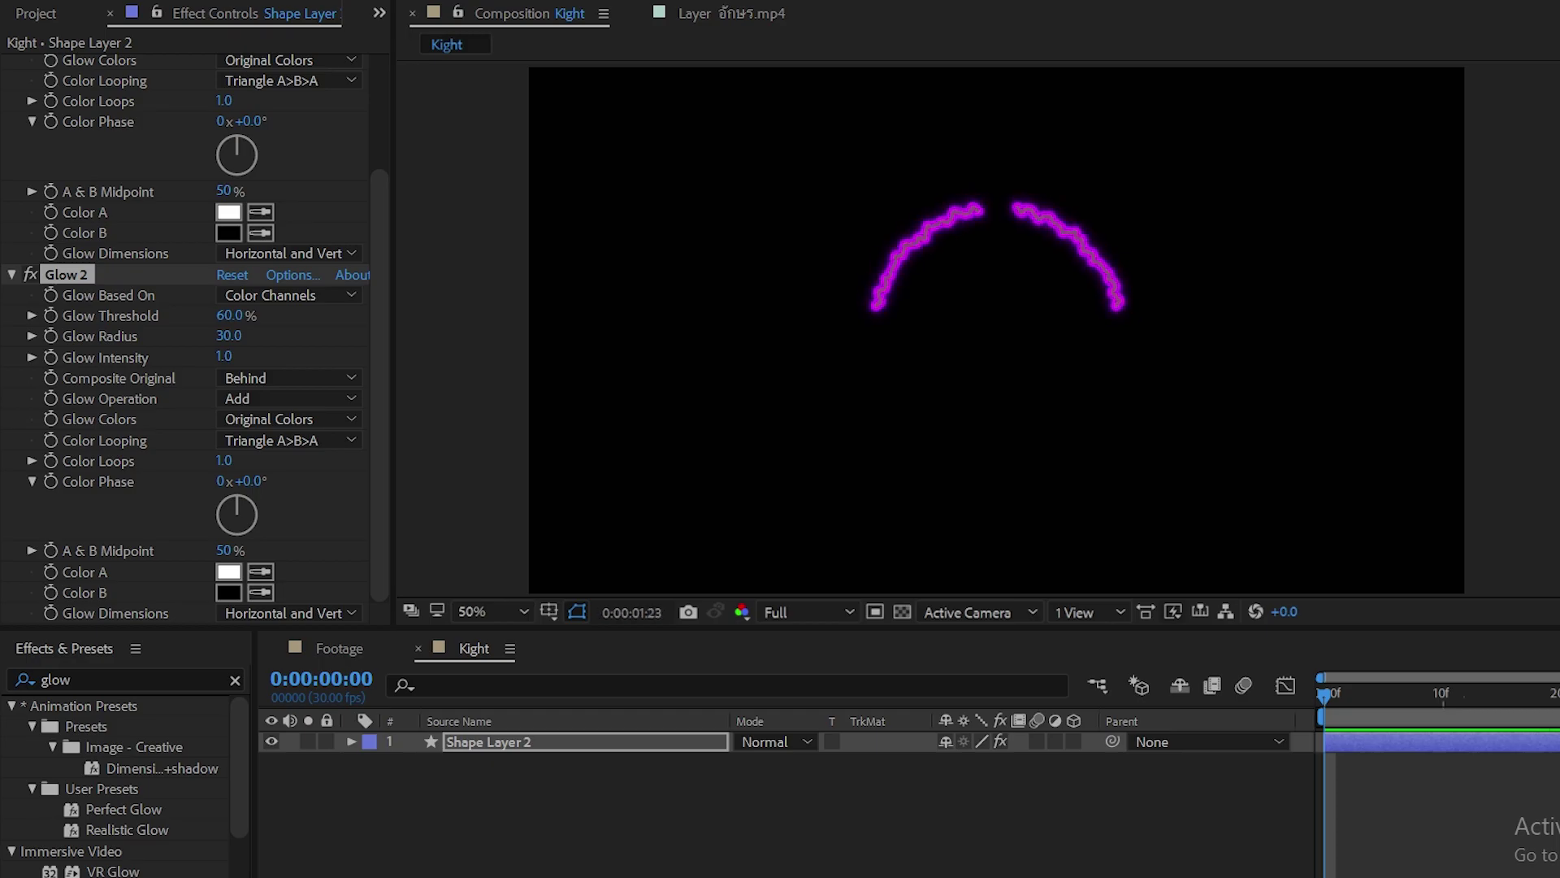
key(space)
click(587, 842)
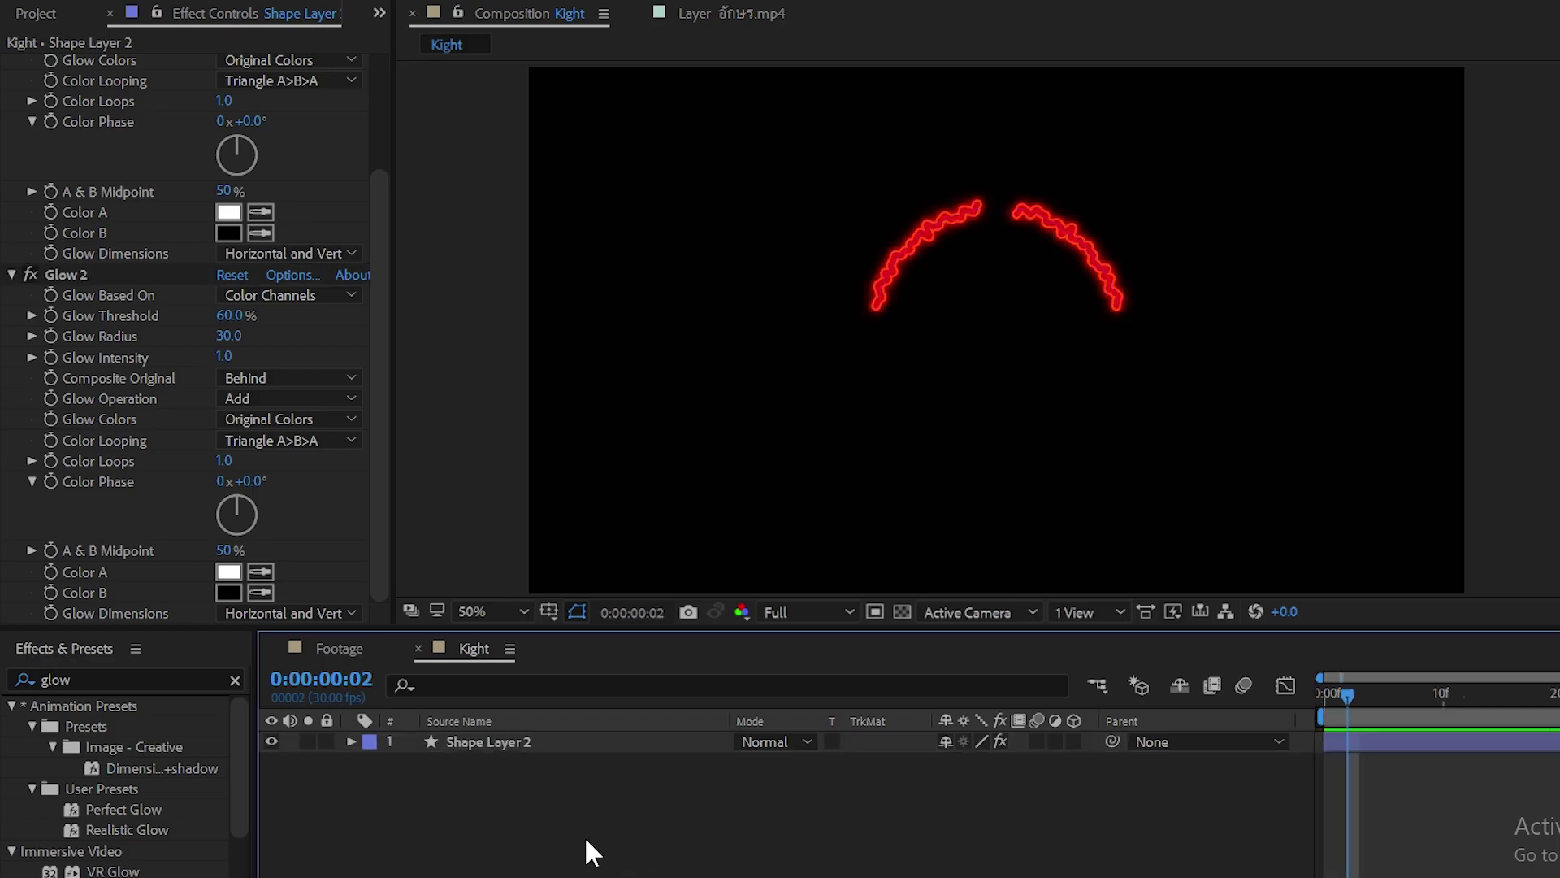
Add an empty Group 1 to Shape Layer 2's contents and move it to the top
click(354, 740)
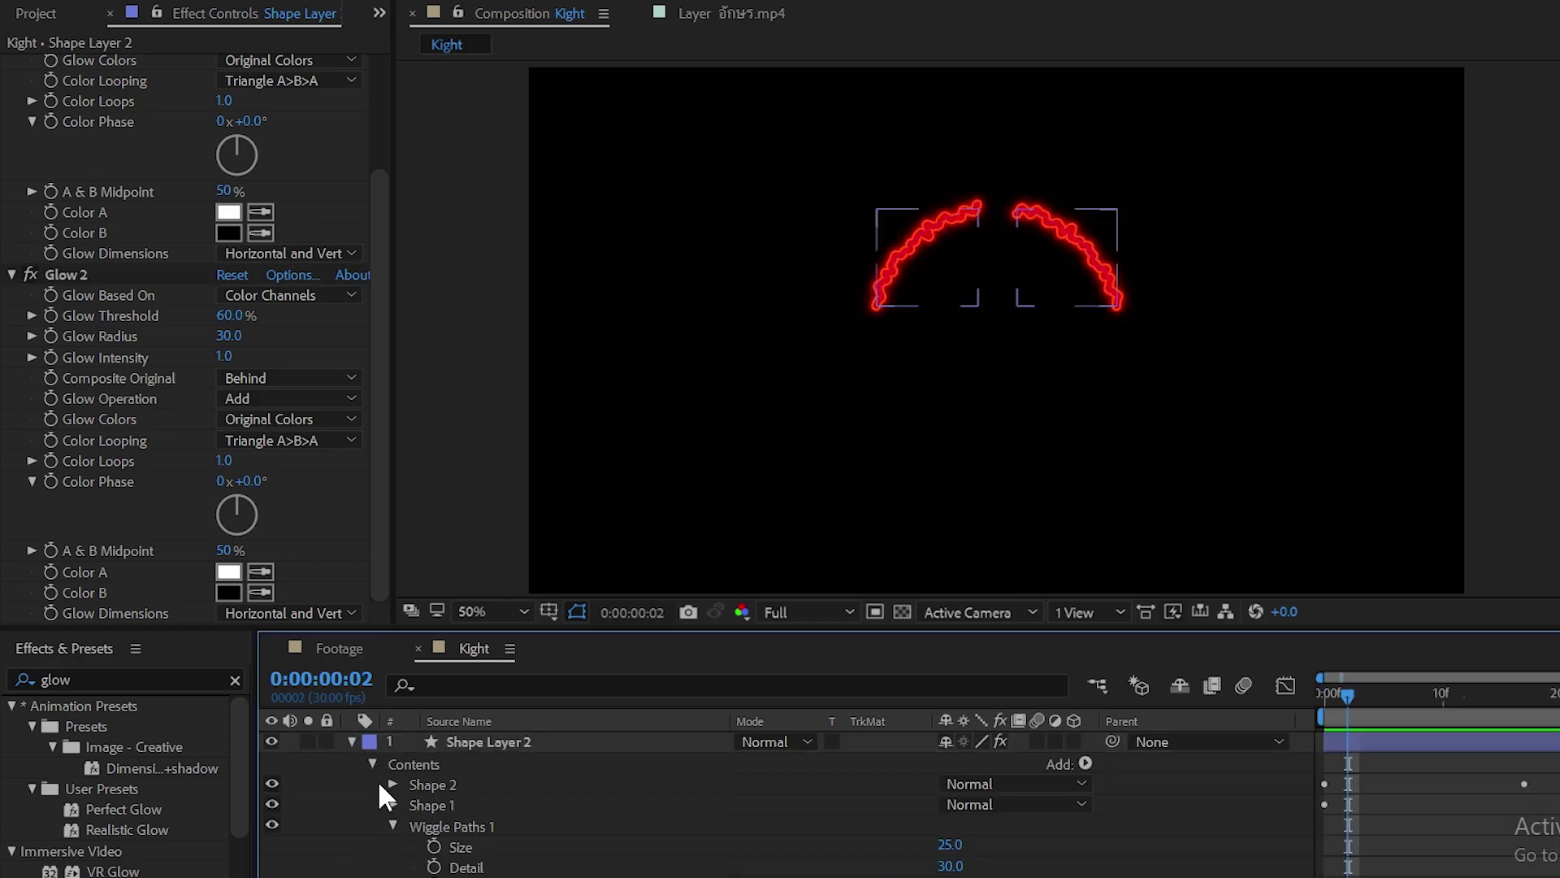
click(392, 826)
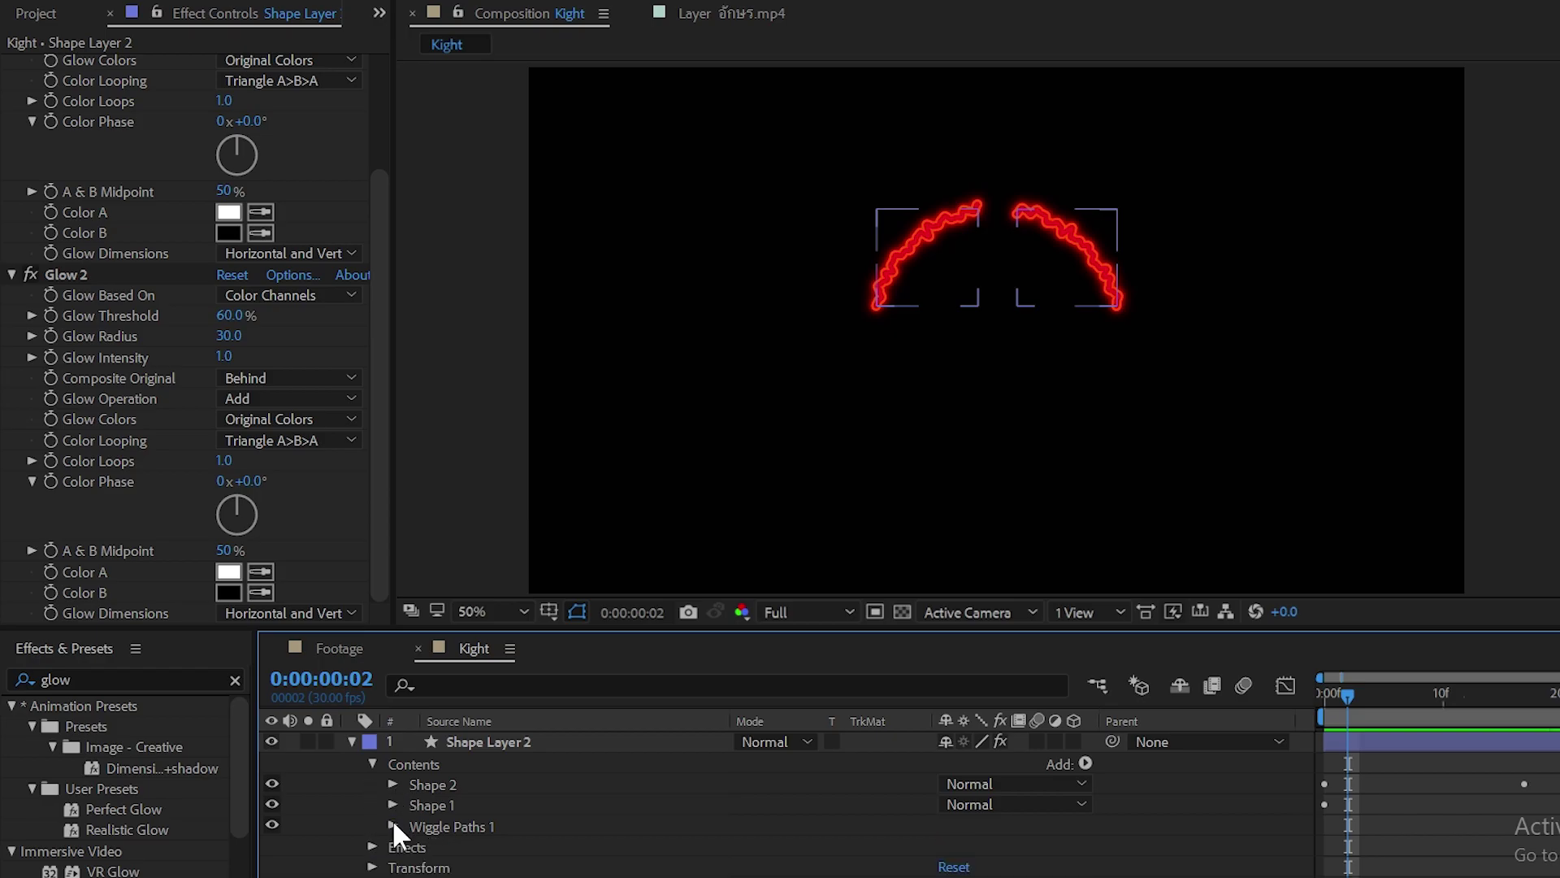
click(1085, 763)
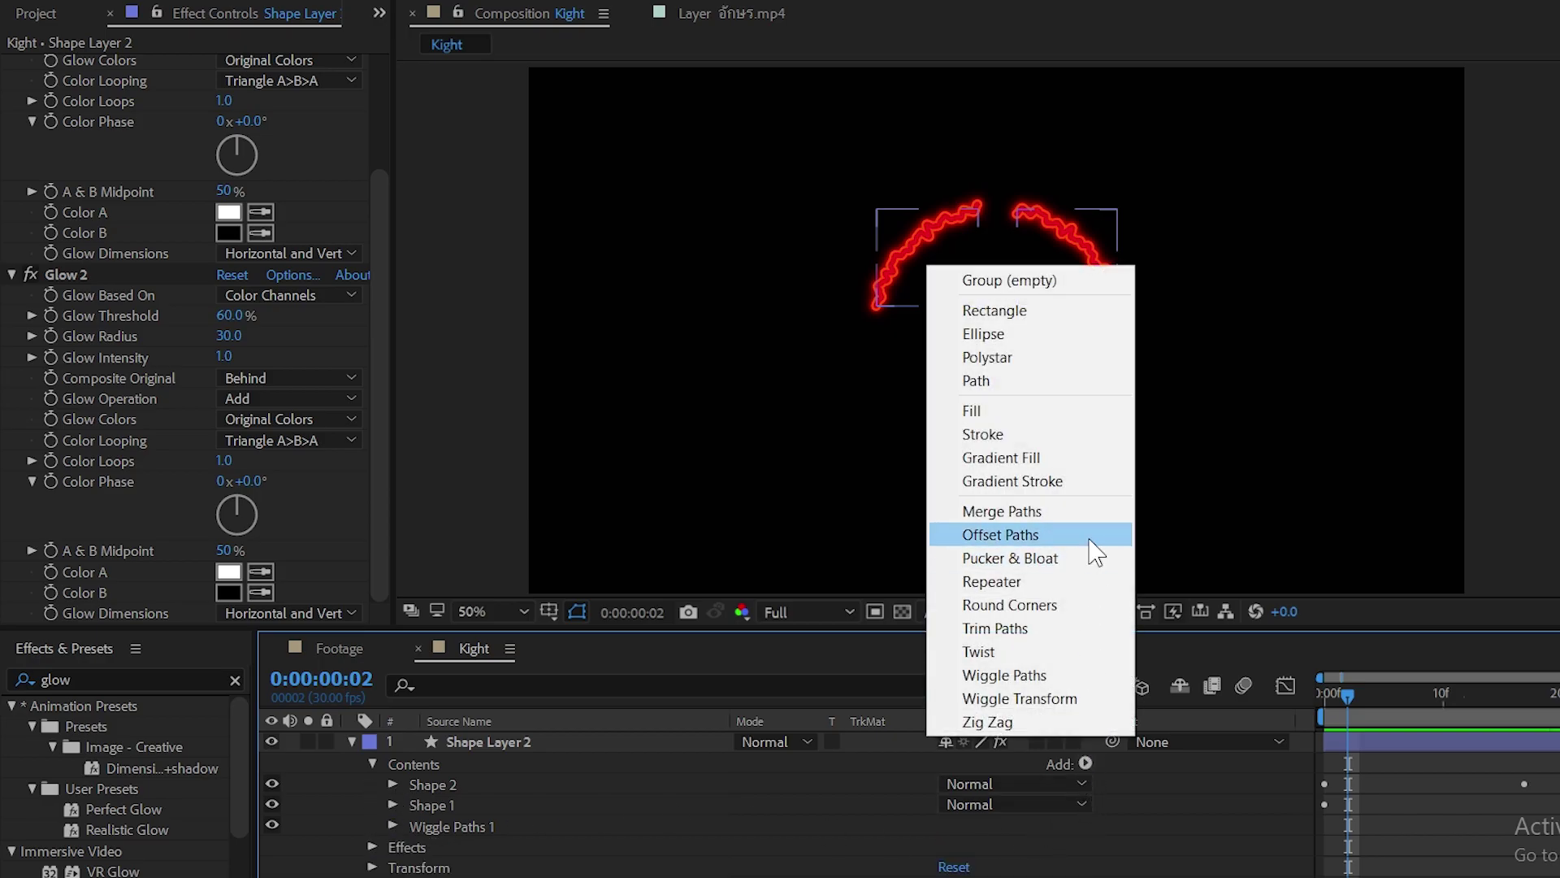
click(1023, 285)
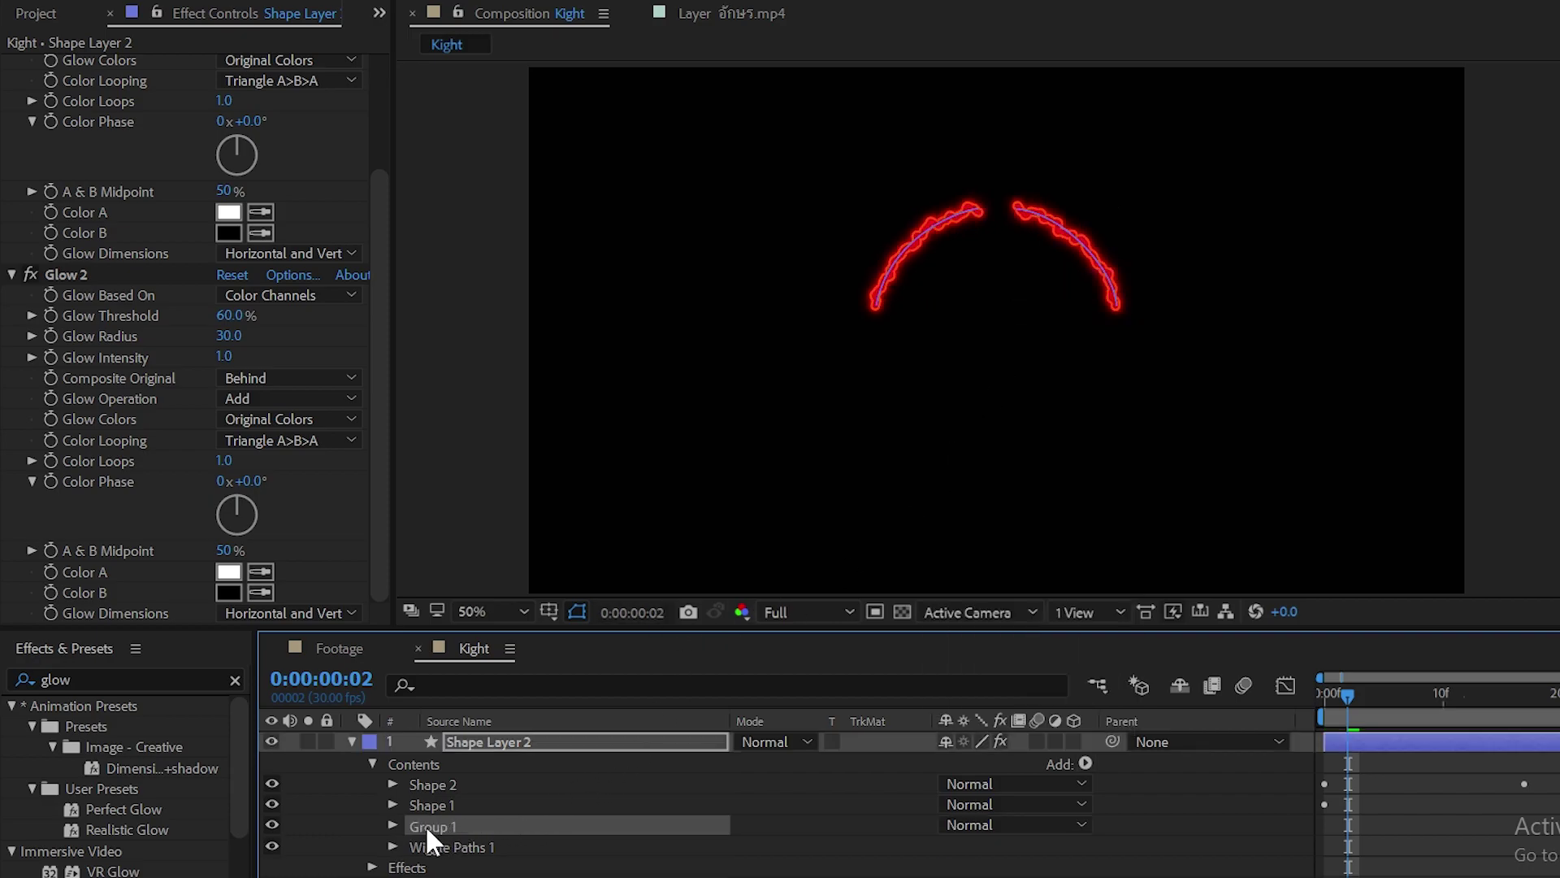
drag(426, 824, 436, 778)
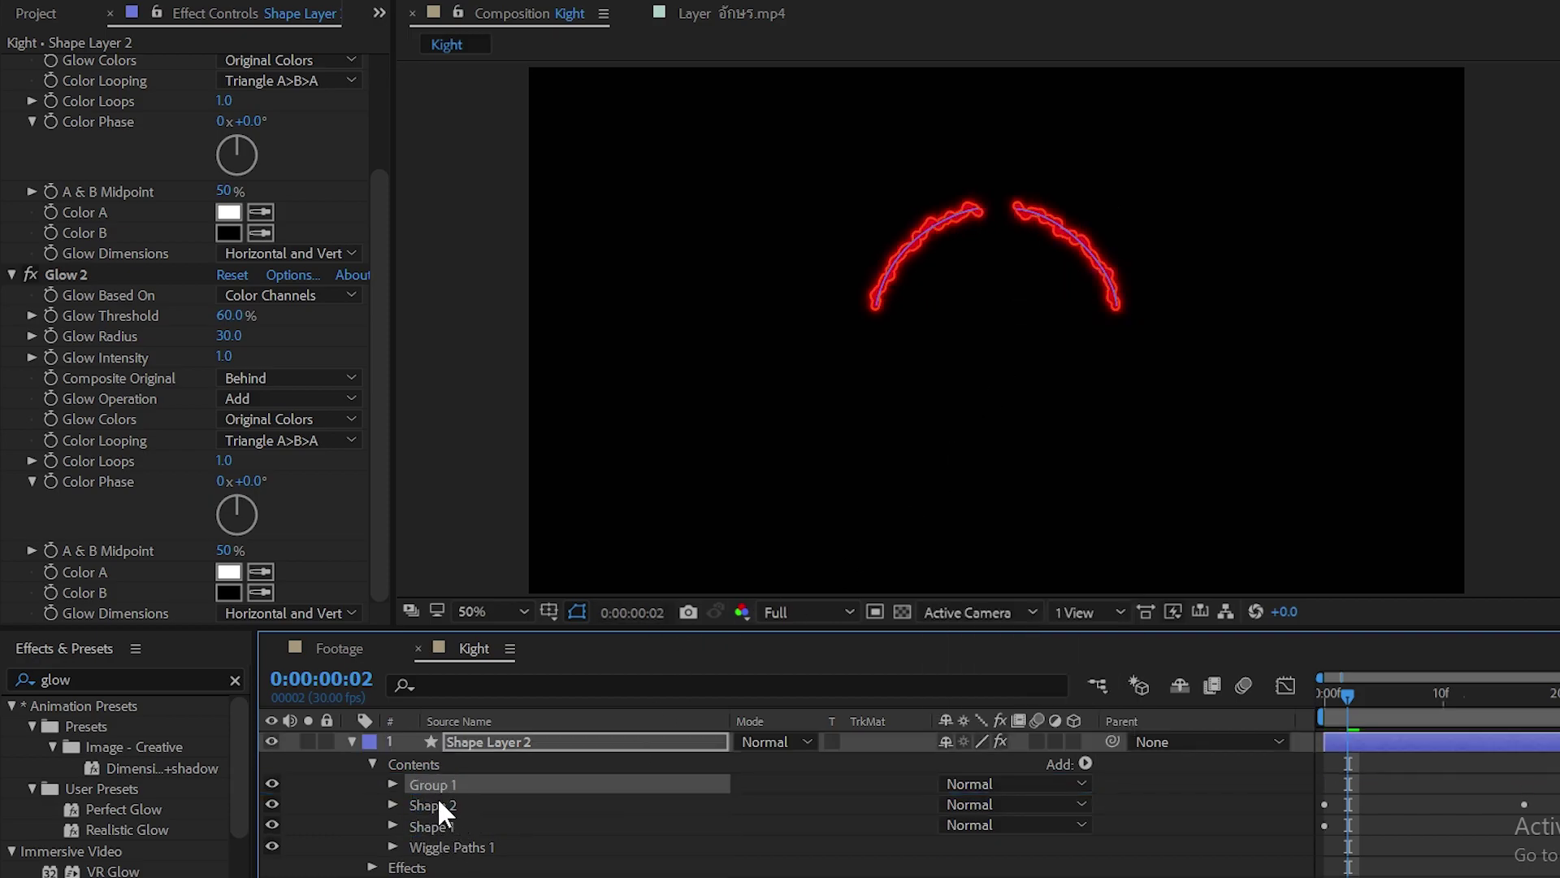
Move Shape 2, Shape 1 and Wiggle Paths 1 into Group 1
click(433, 804)
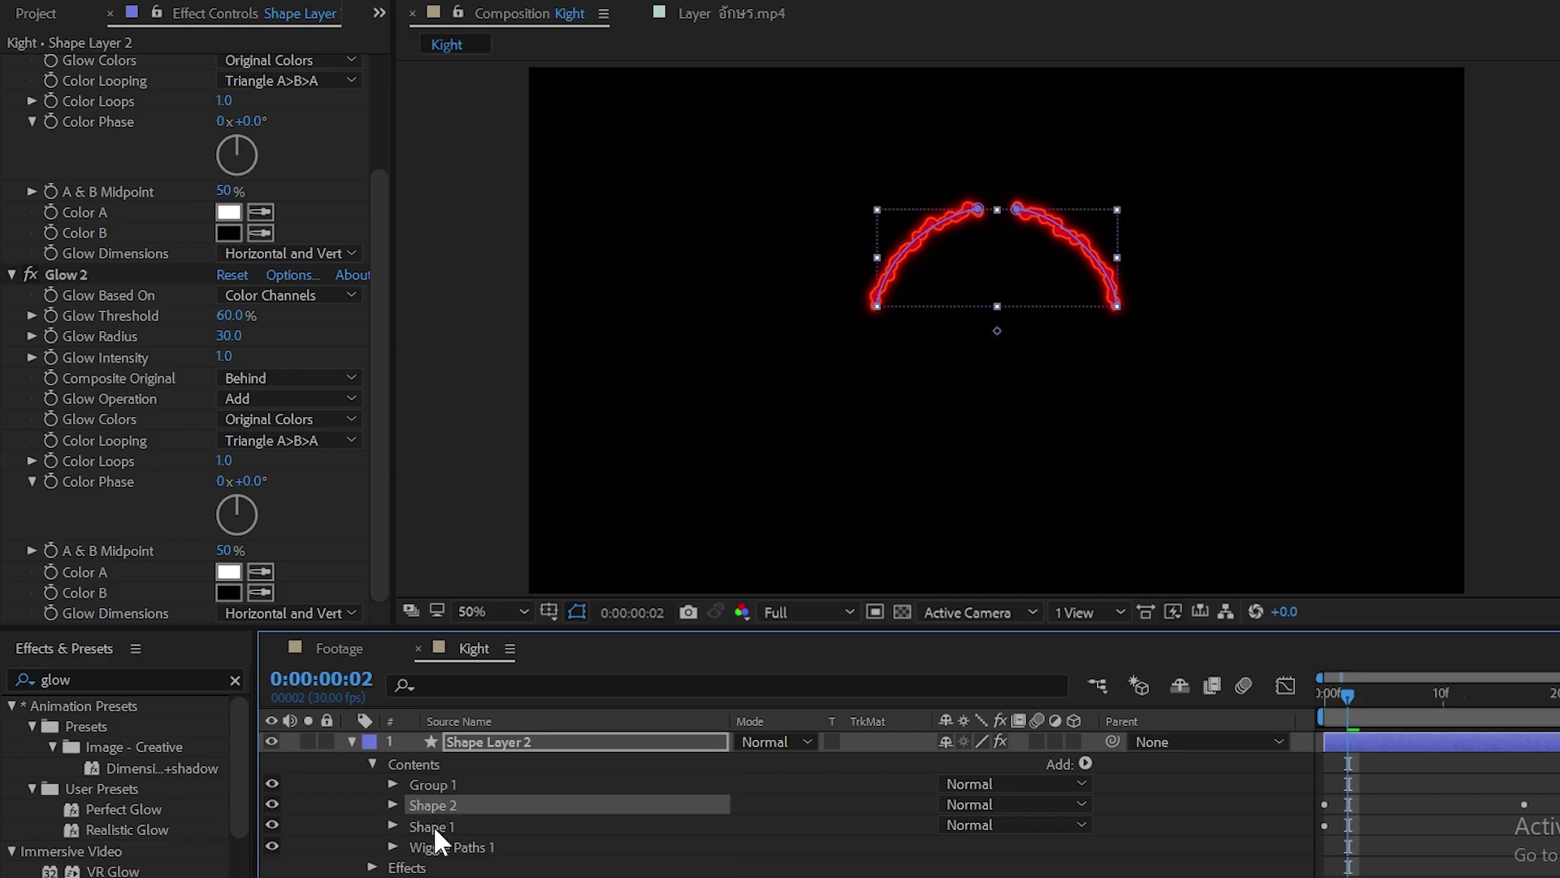
shift+click(423, 845)
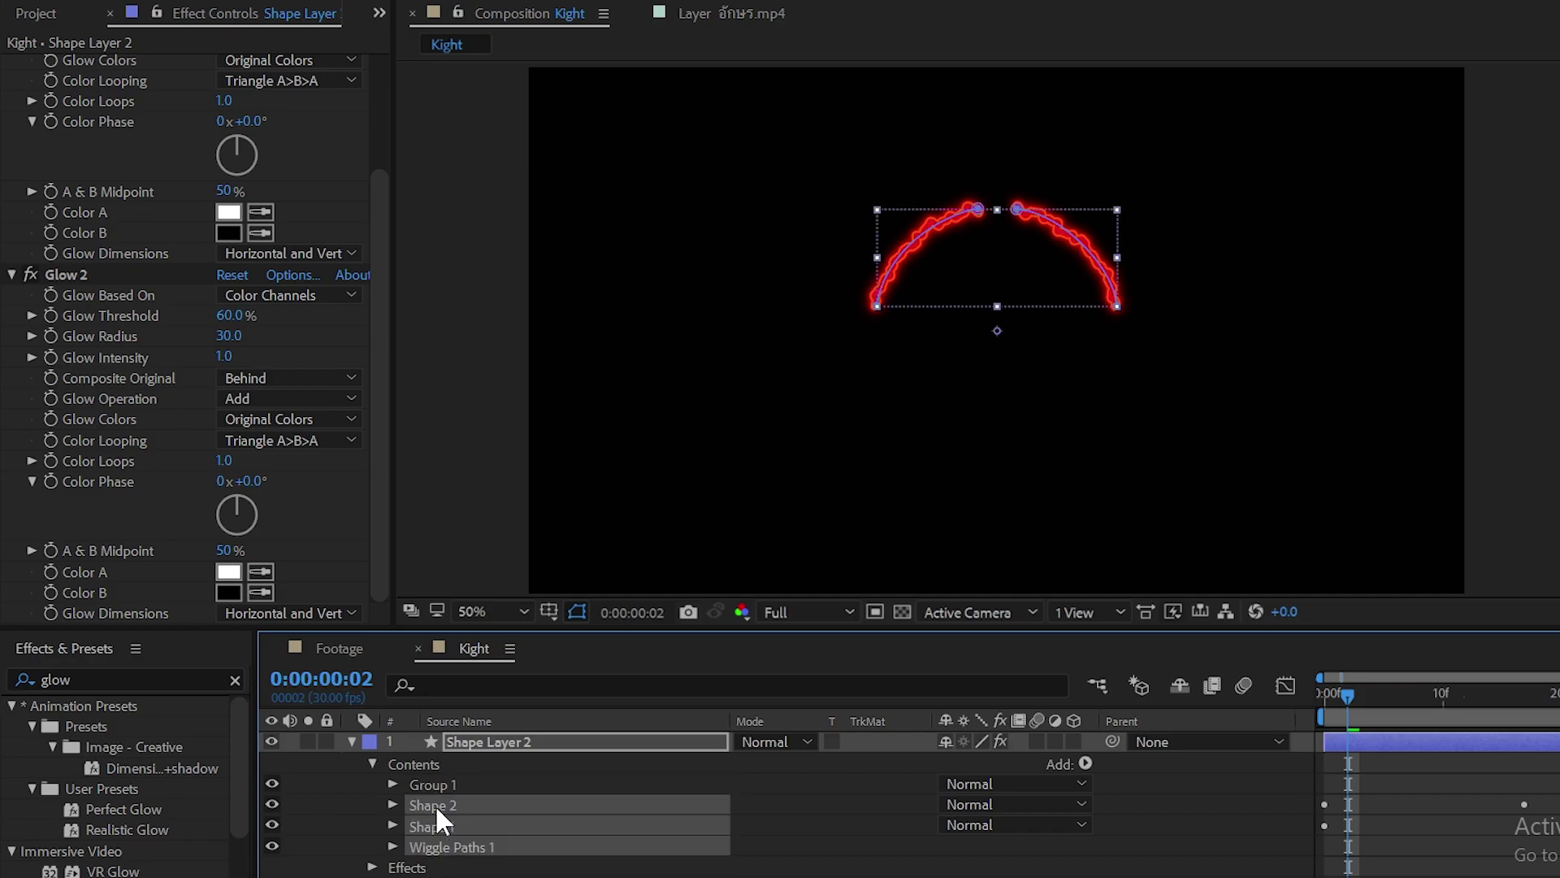
drag(433, 803, 436, 784)
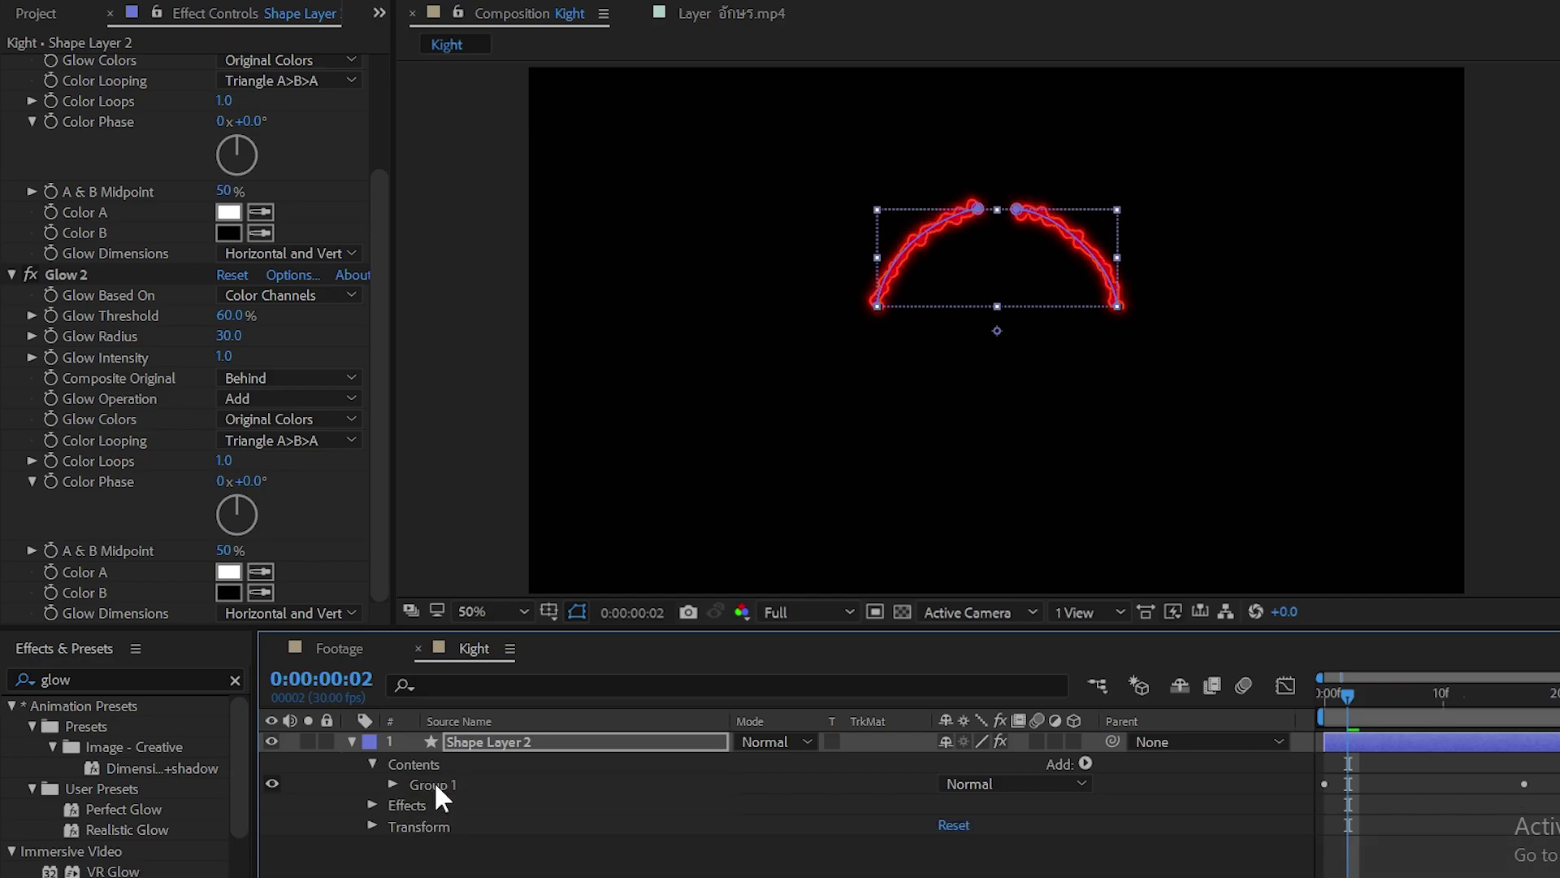
click(421, 783)
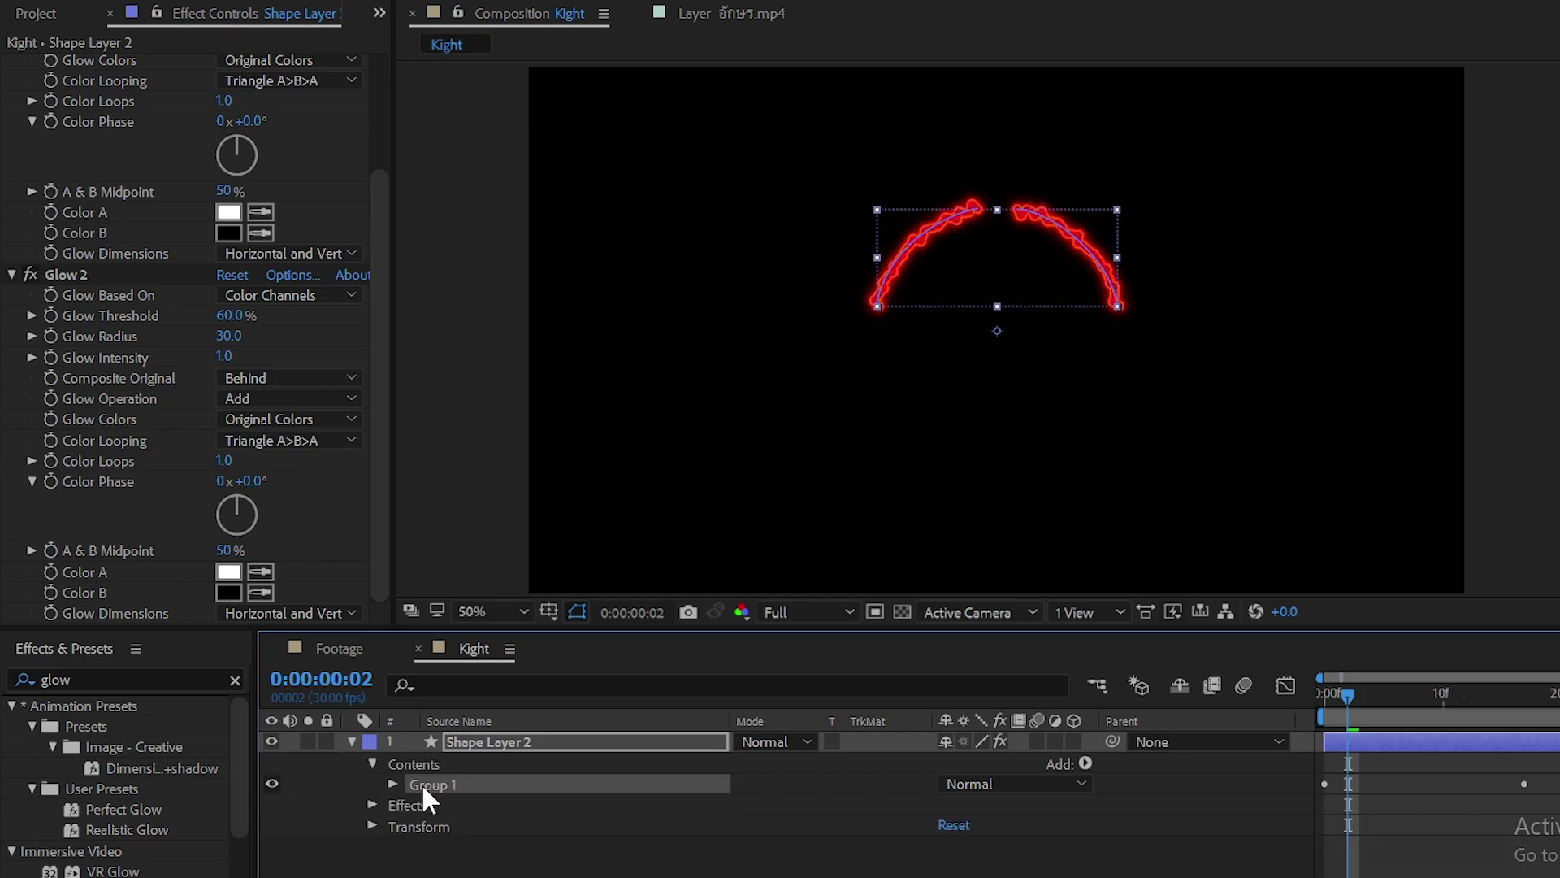
Duplicate Group 1 as Group 2 and scale Group 1 down to 73%
key(ctrl+d)
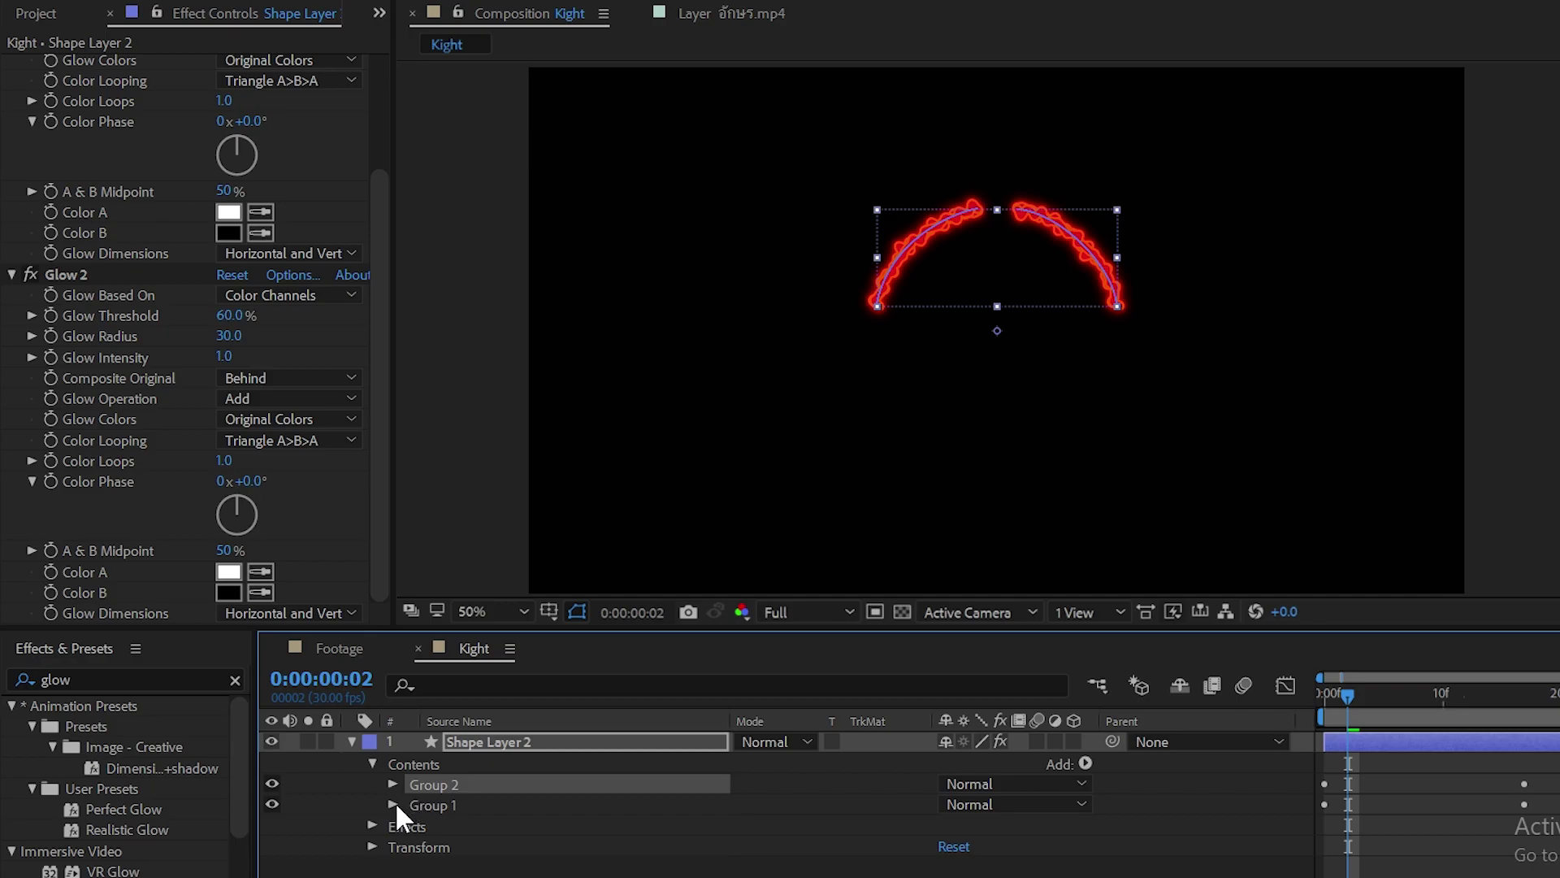
click(394, 805)
scroll(642, 806, down, 2)
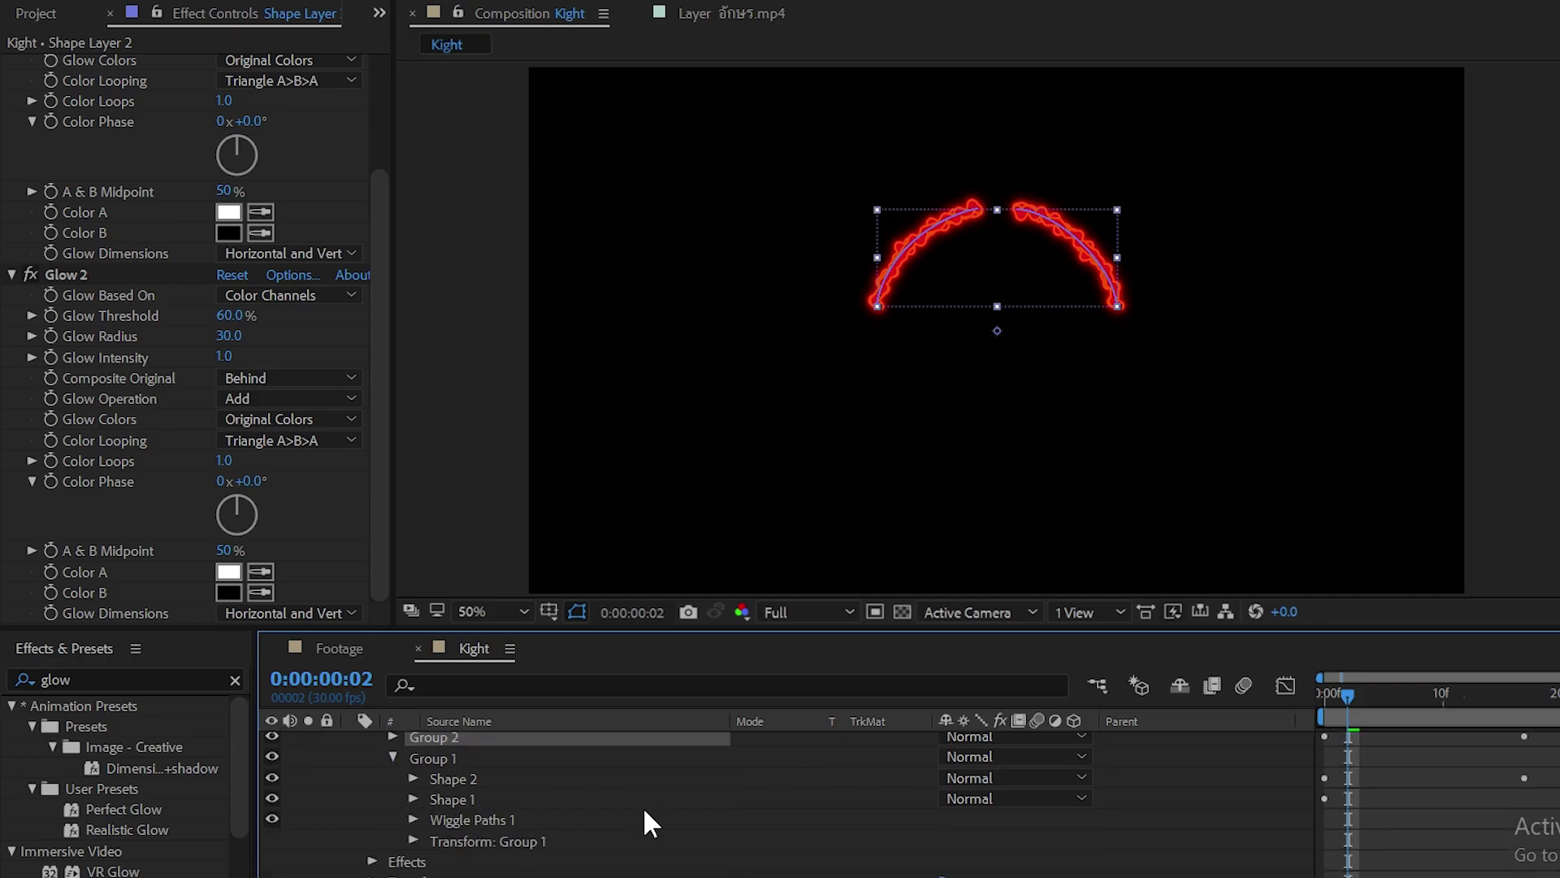
click(413, 839)
scroll(670, 826, down, 3)
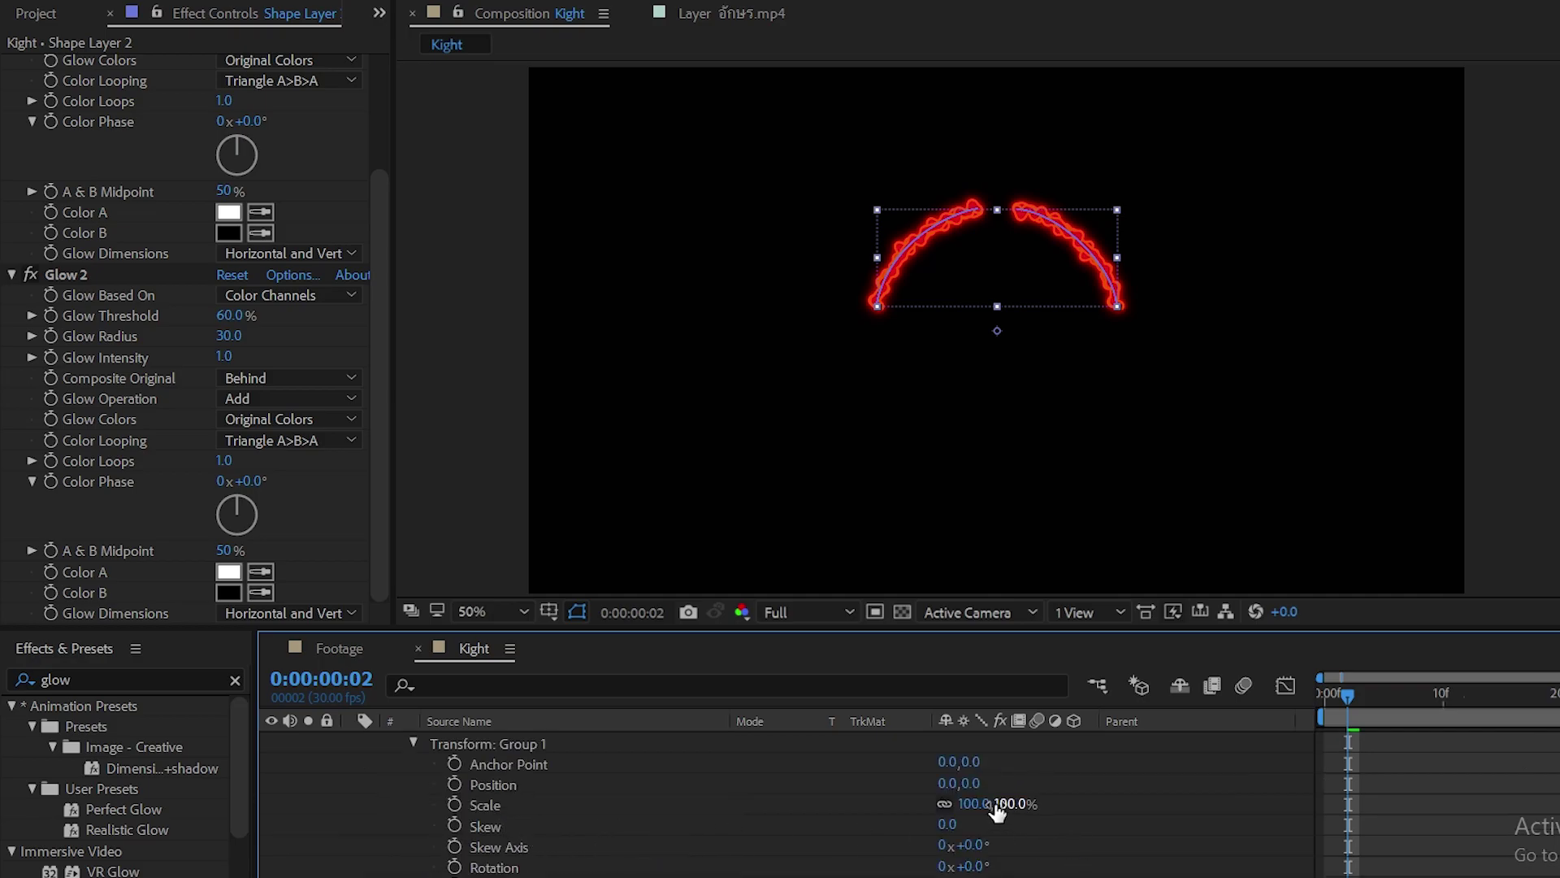
drag(998, 804, 970, 811)
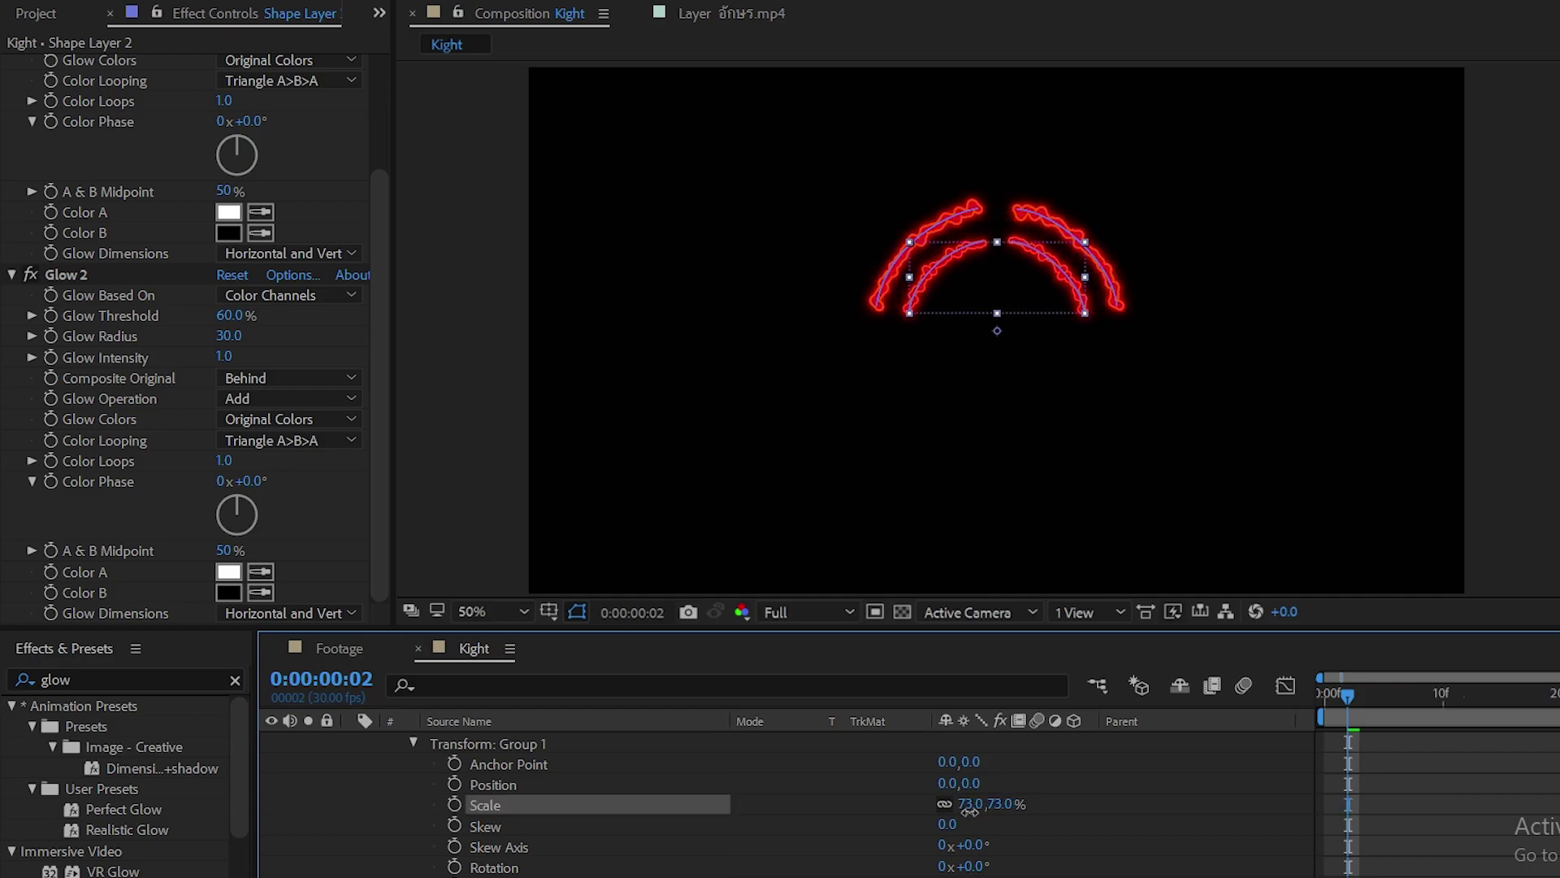
click(1193, 803)
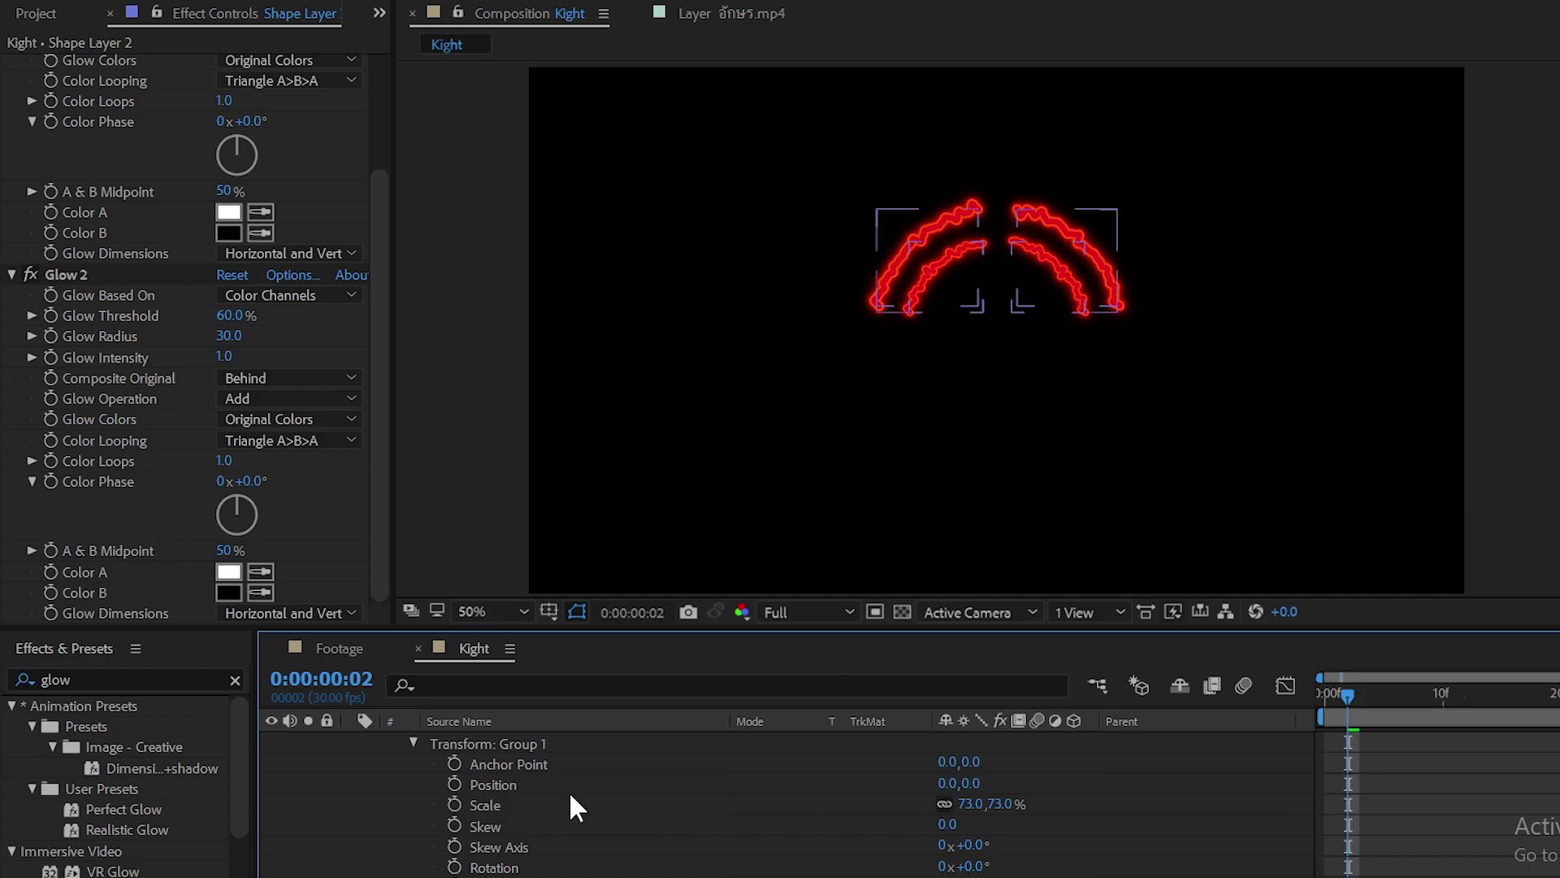
Collapse the shape layer and preview the two arc pairs
scroll(1080, 870, up, 3)
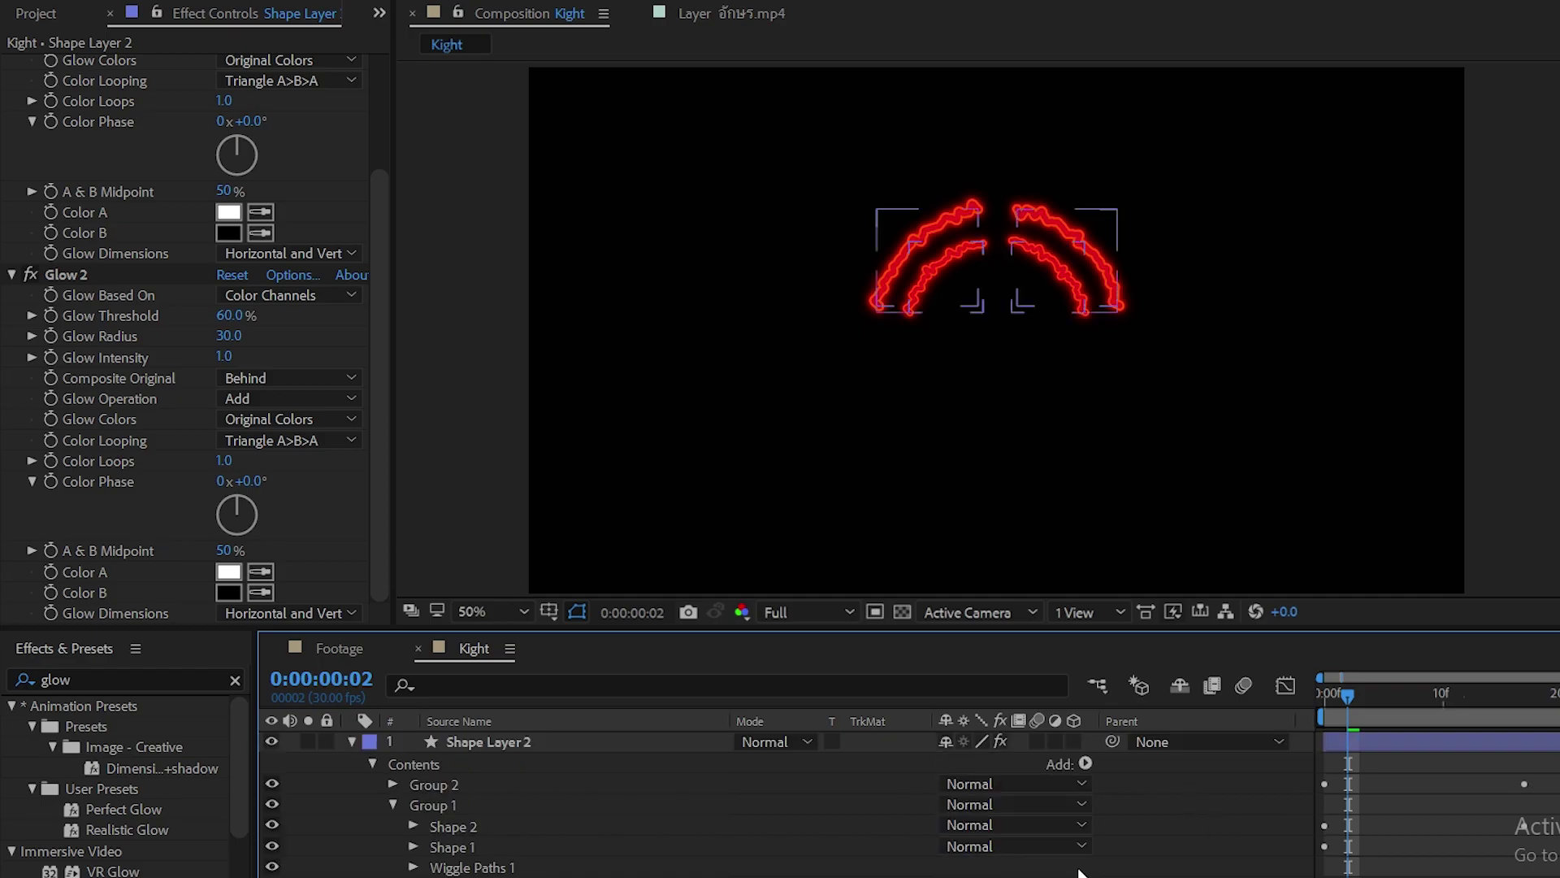
click(350, 741)
key(space)
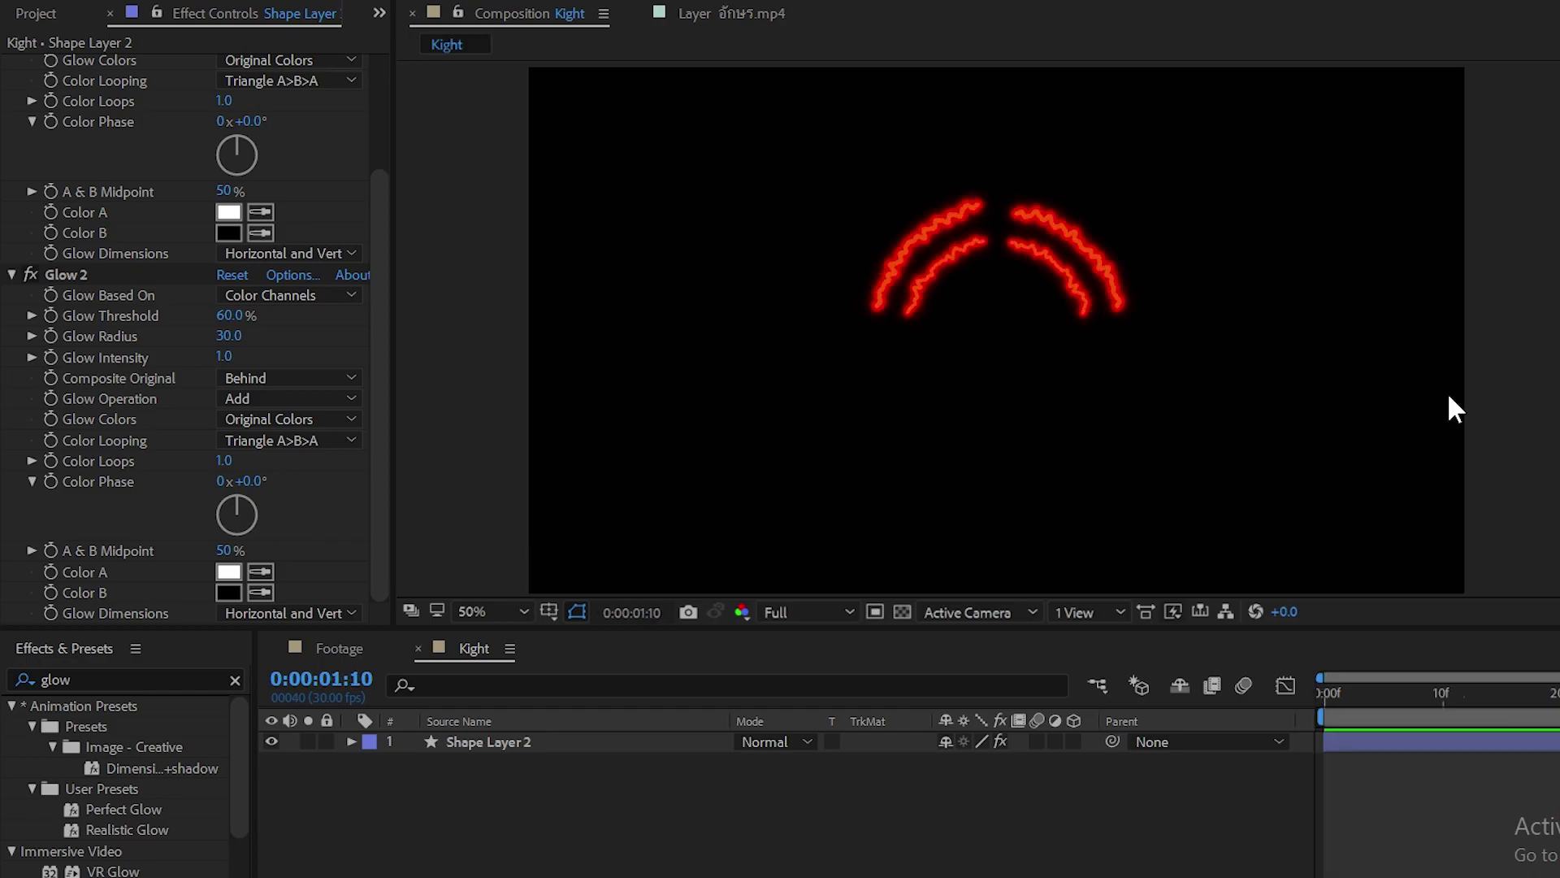
click(637, 798)
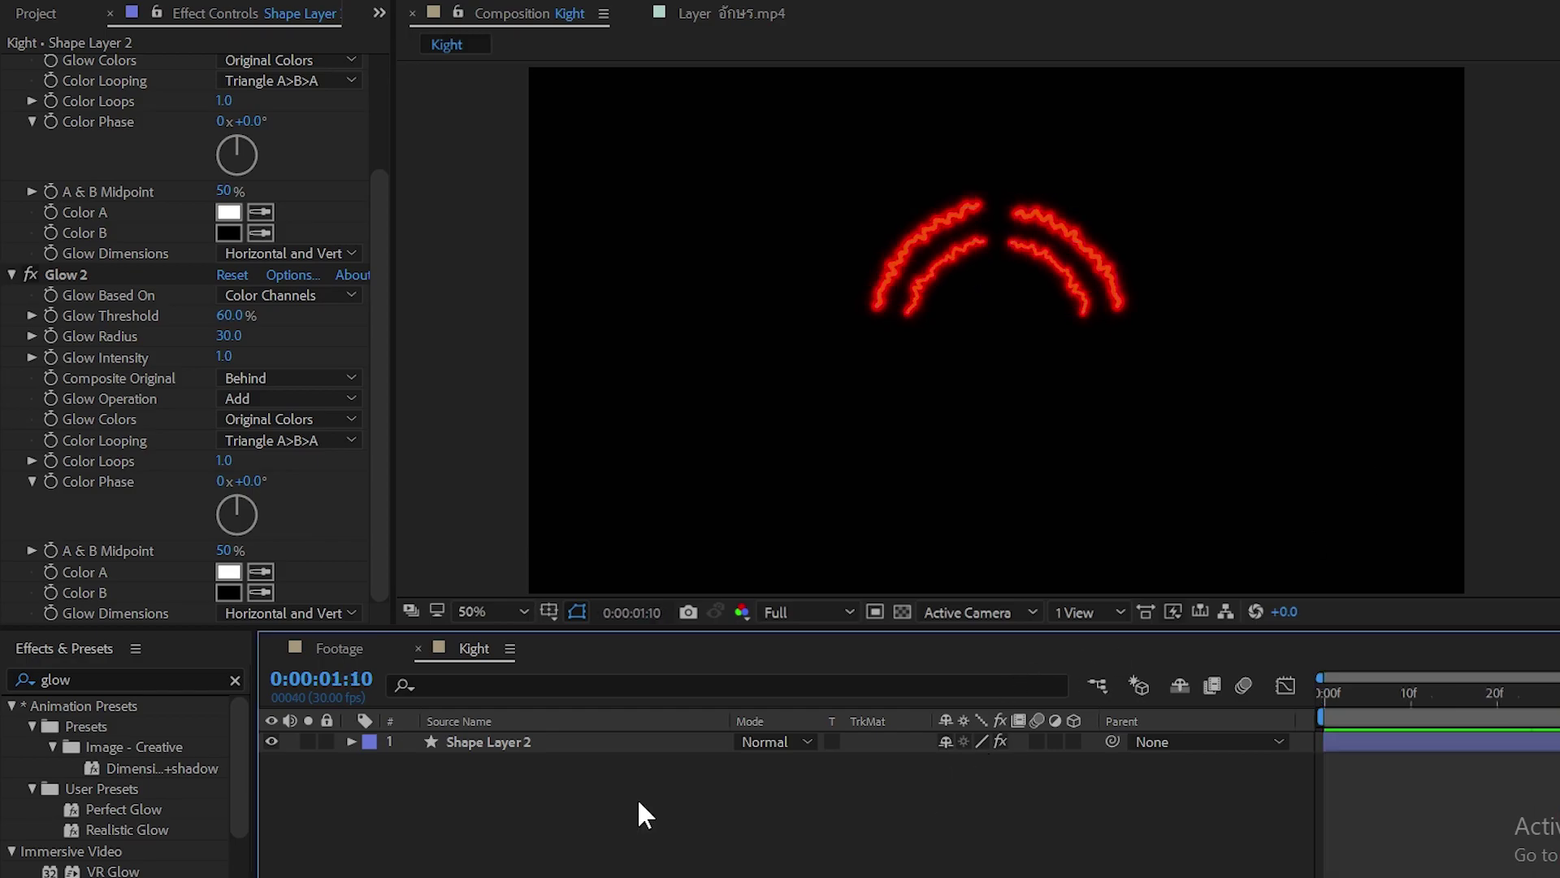
In the Project panel, rename the Kight composition to 'Light'
click(341, 651)
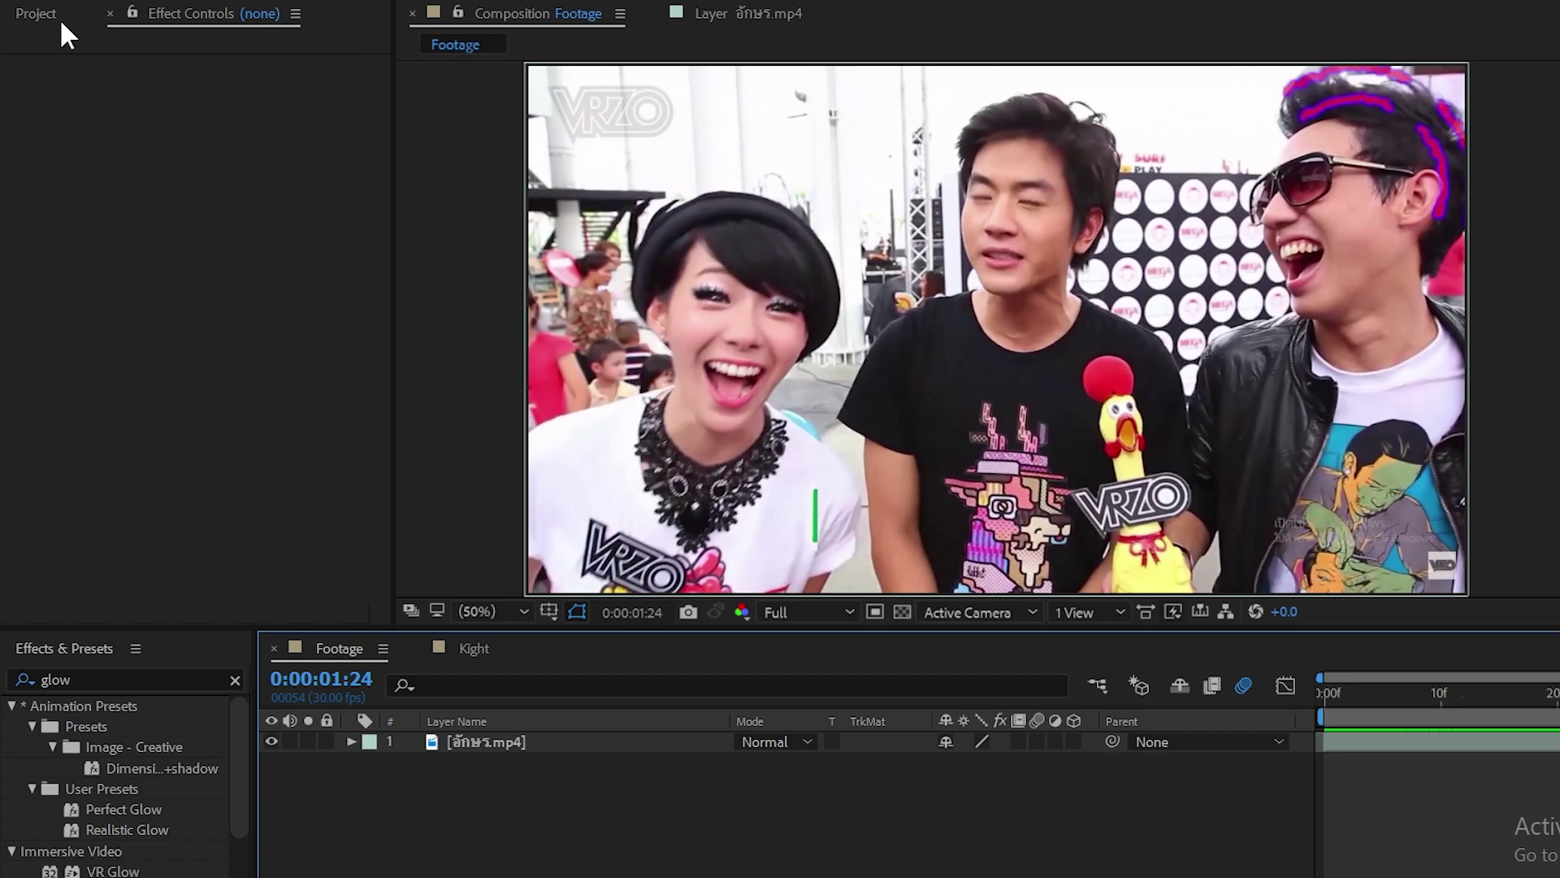
click(37, 14)
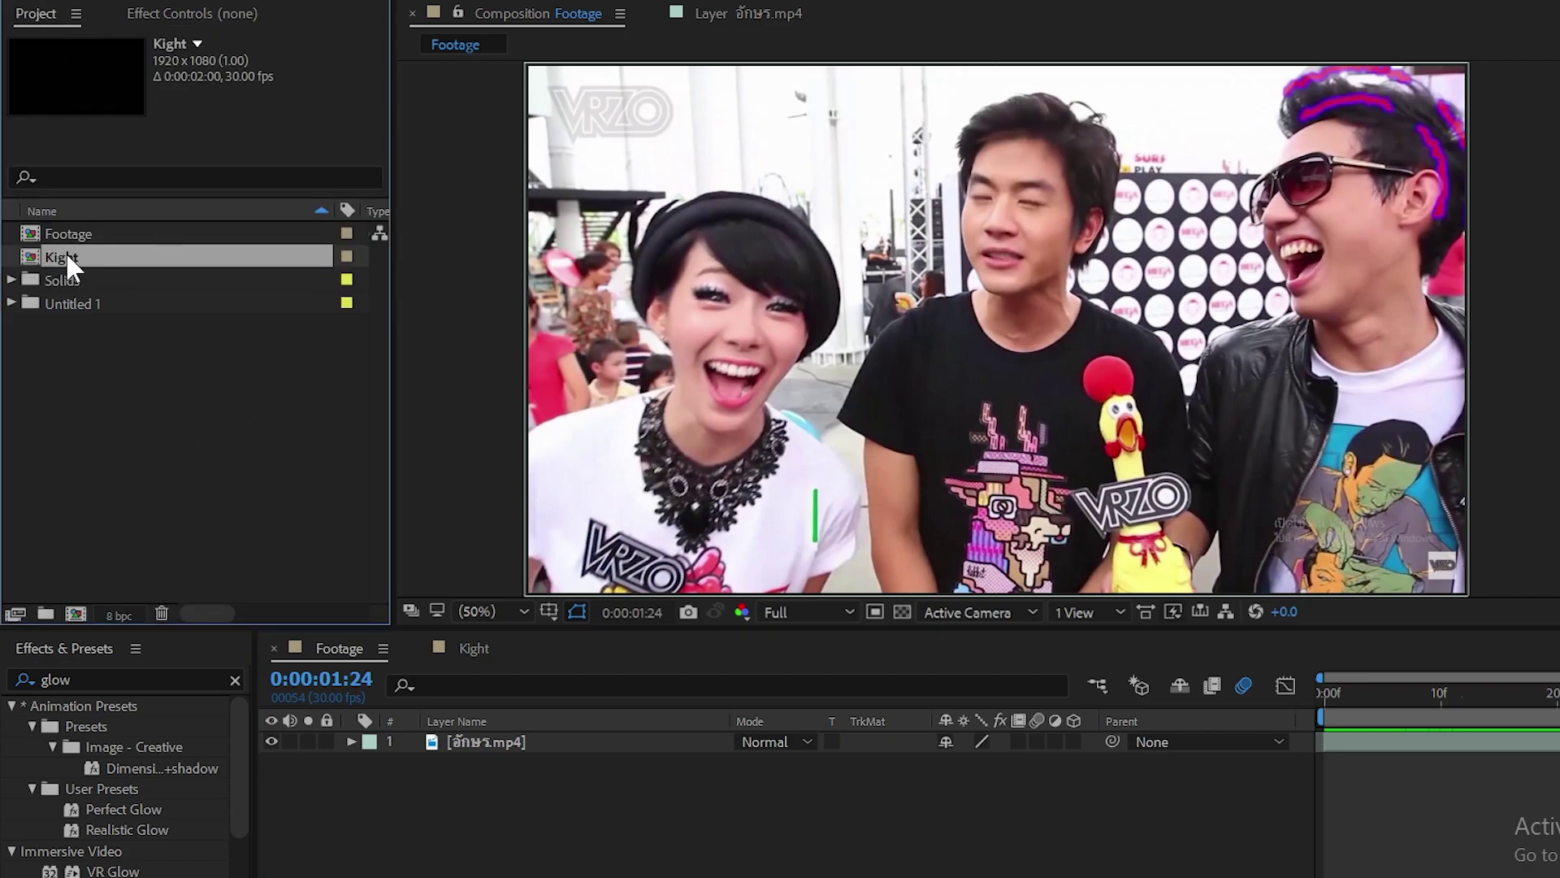
key(Return)
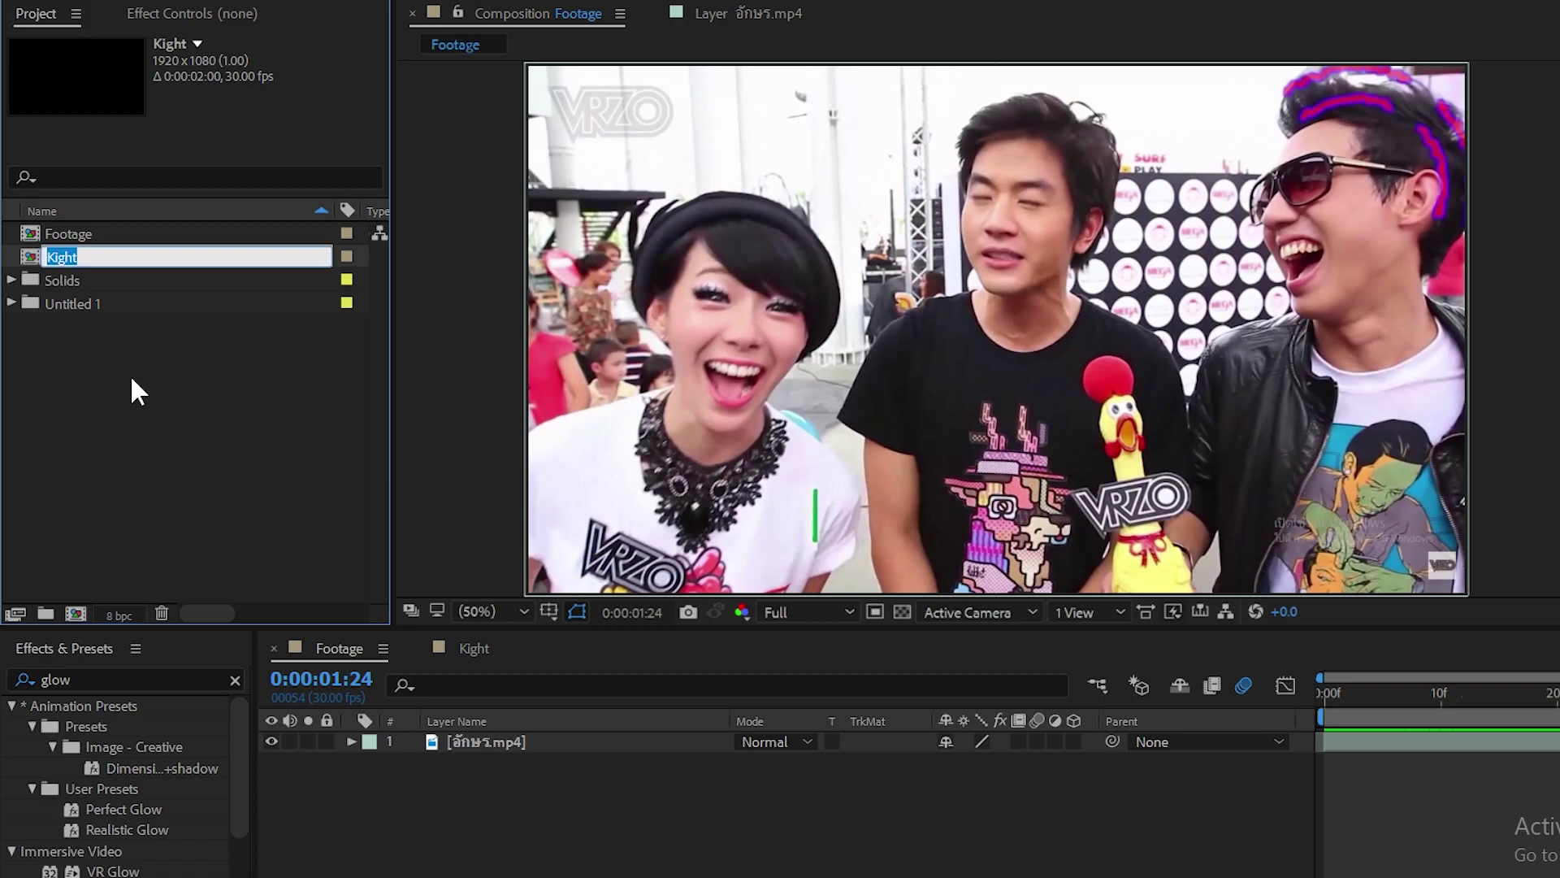
text(Lig)
text(ht)
key(Return)
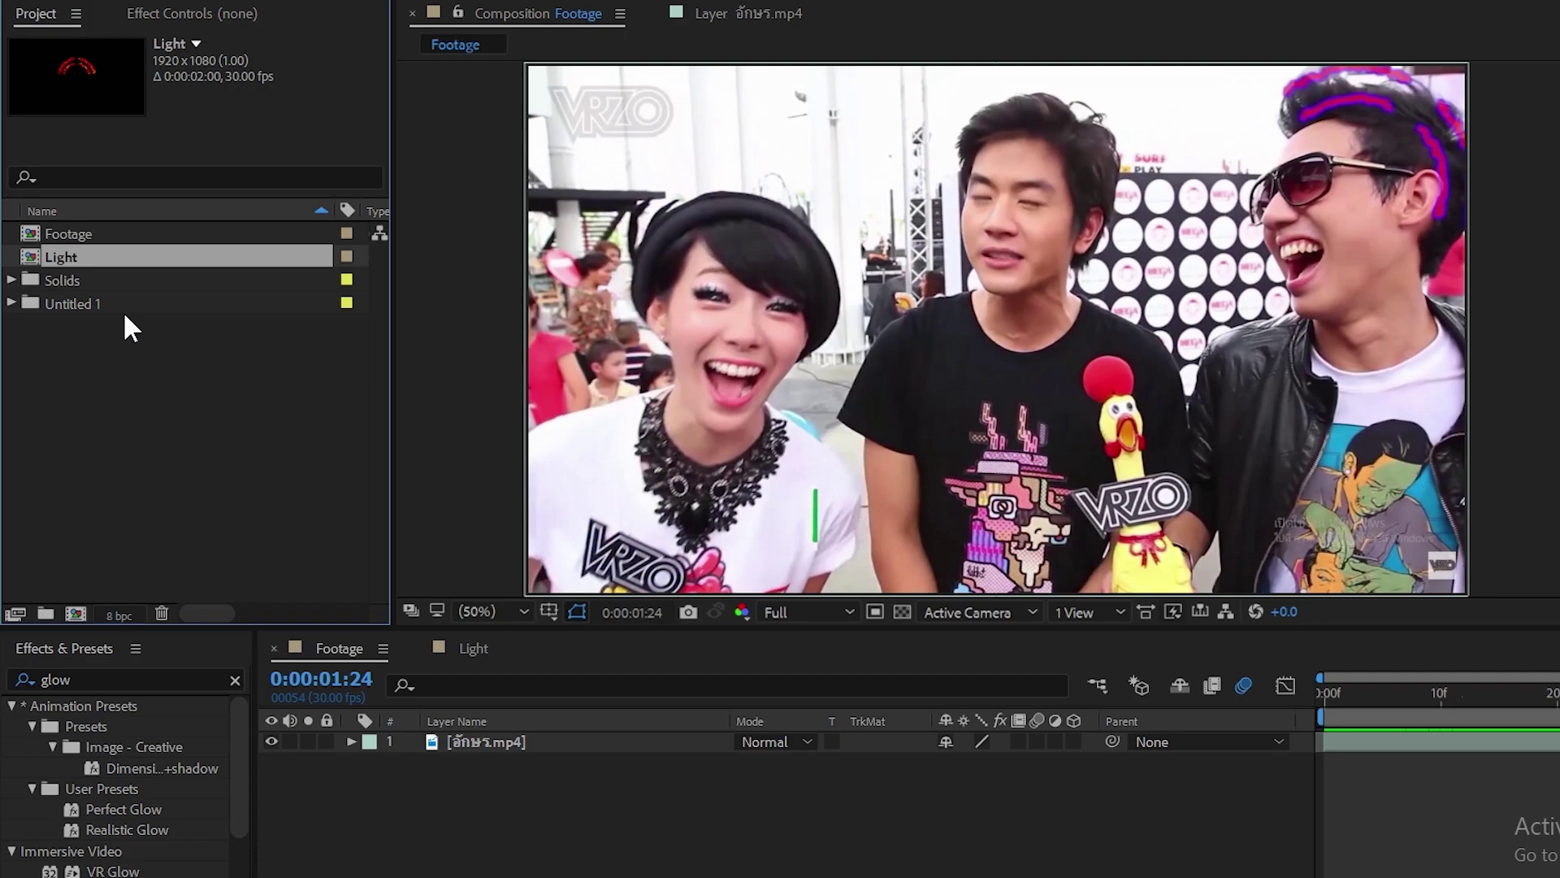
Add the Light composition above the footage and go to frame 3 with Scale shown
drag(69, 259, 537, 740)
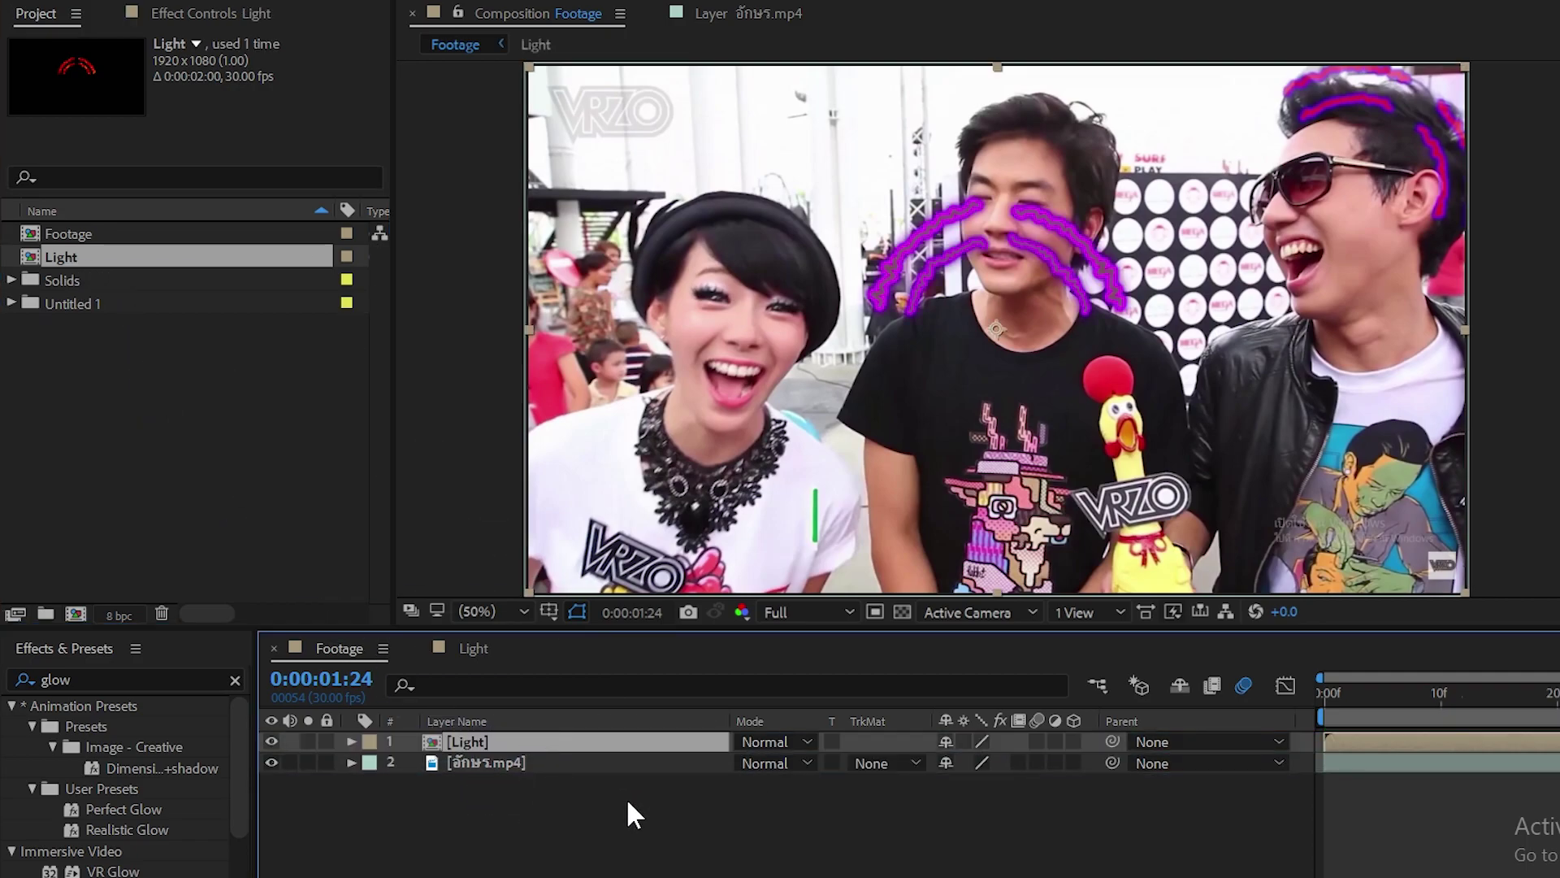
click(1379, 689)
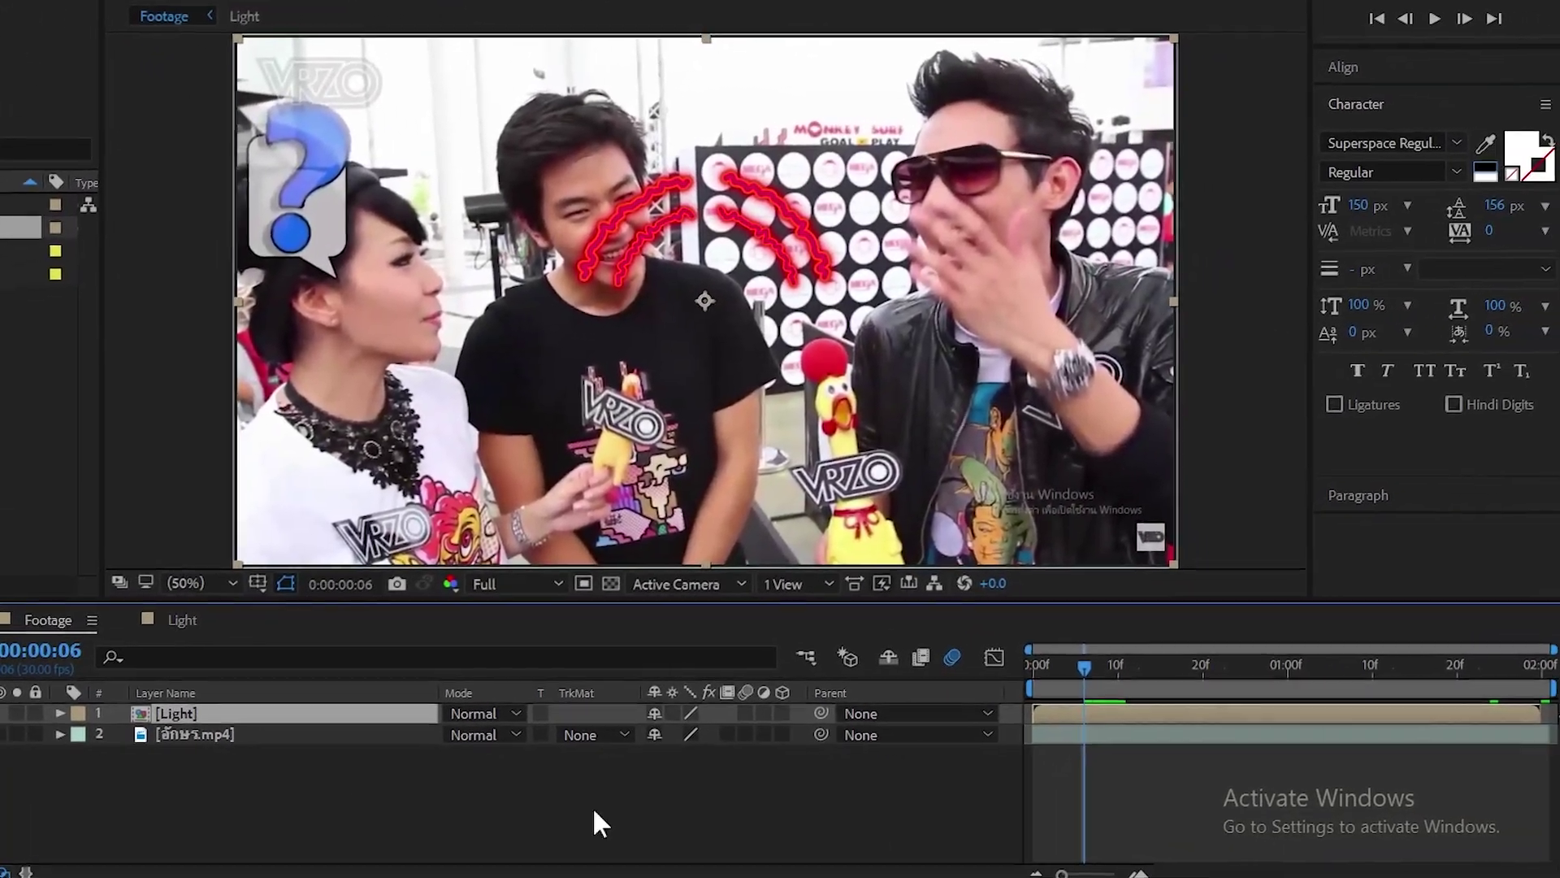
key(s)
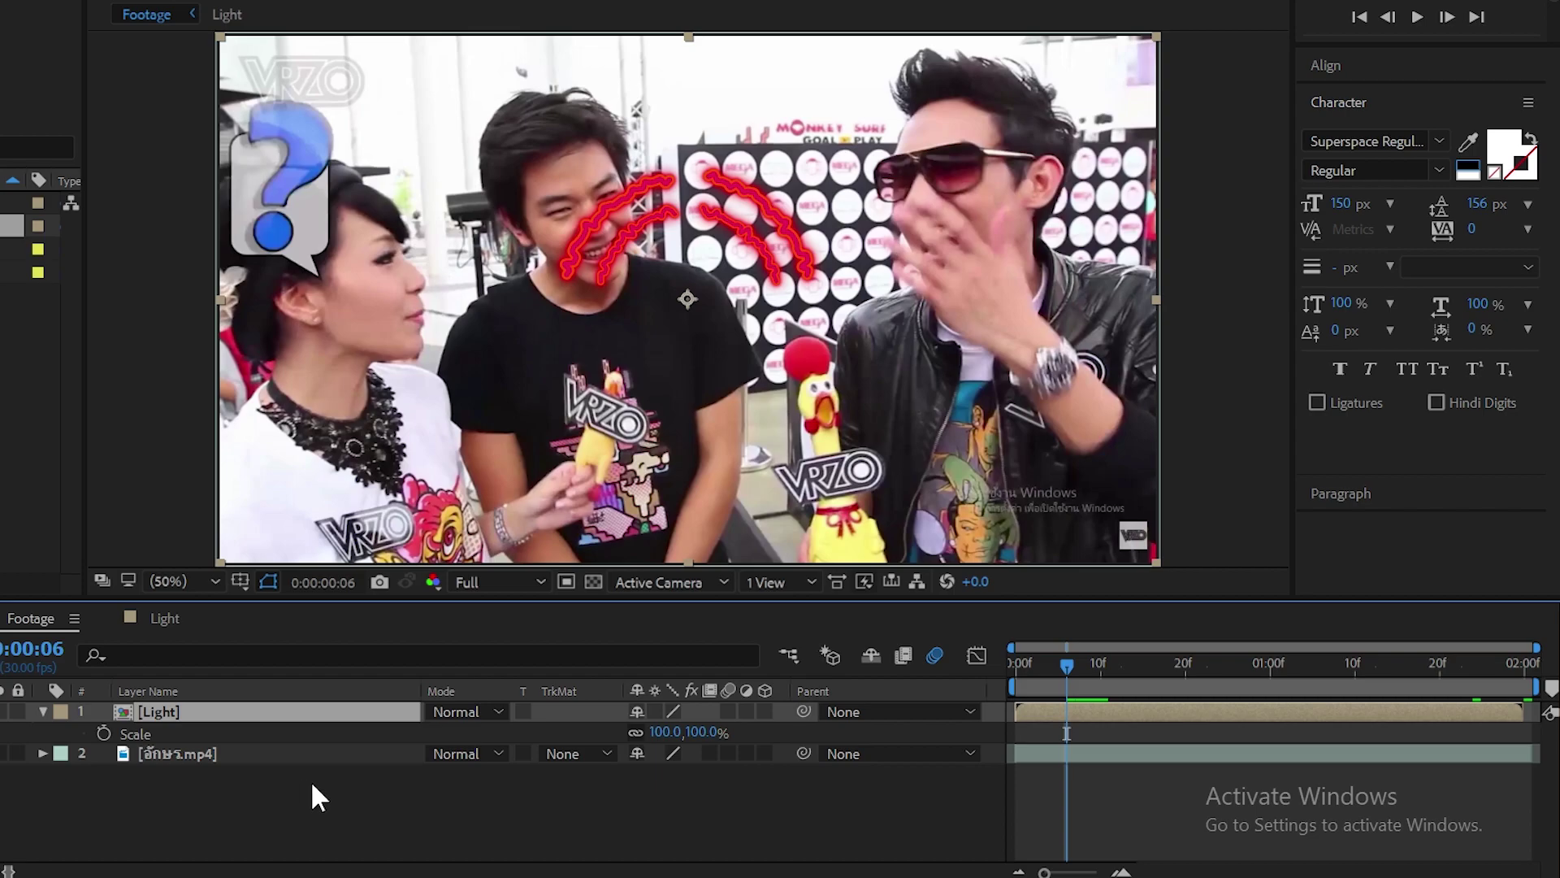
click(32, 648)
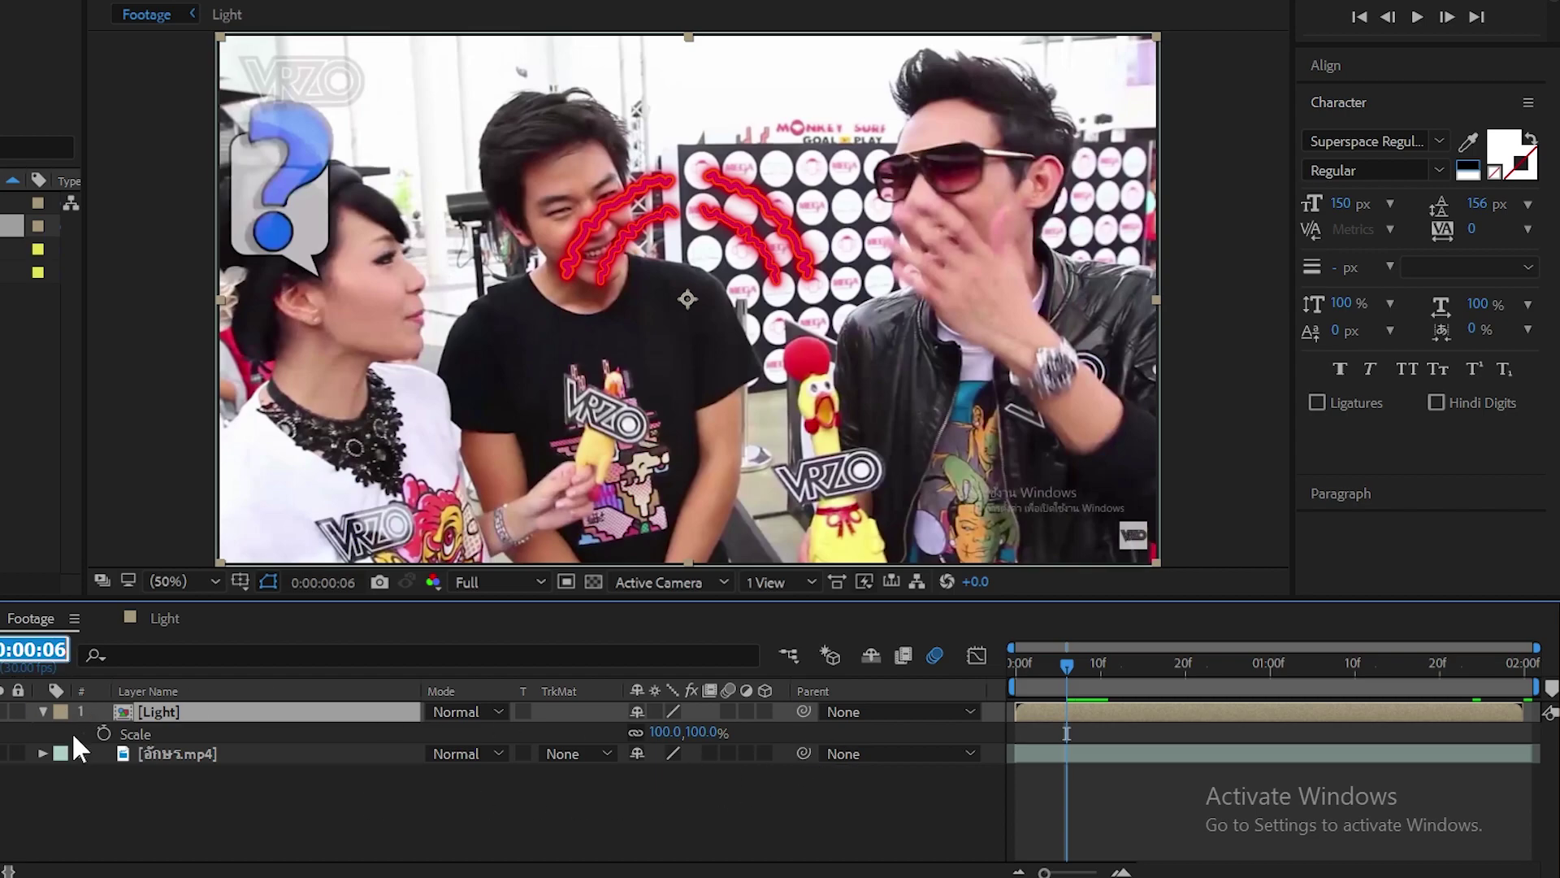
text(3)
key(Return)
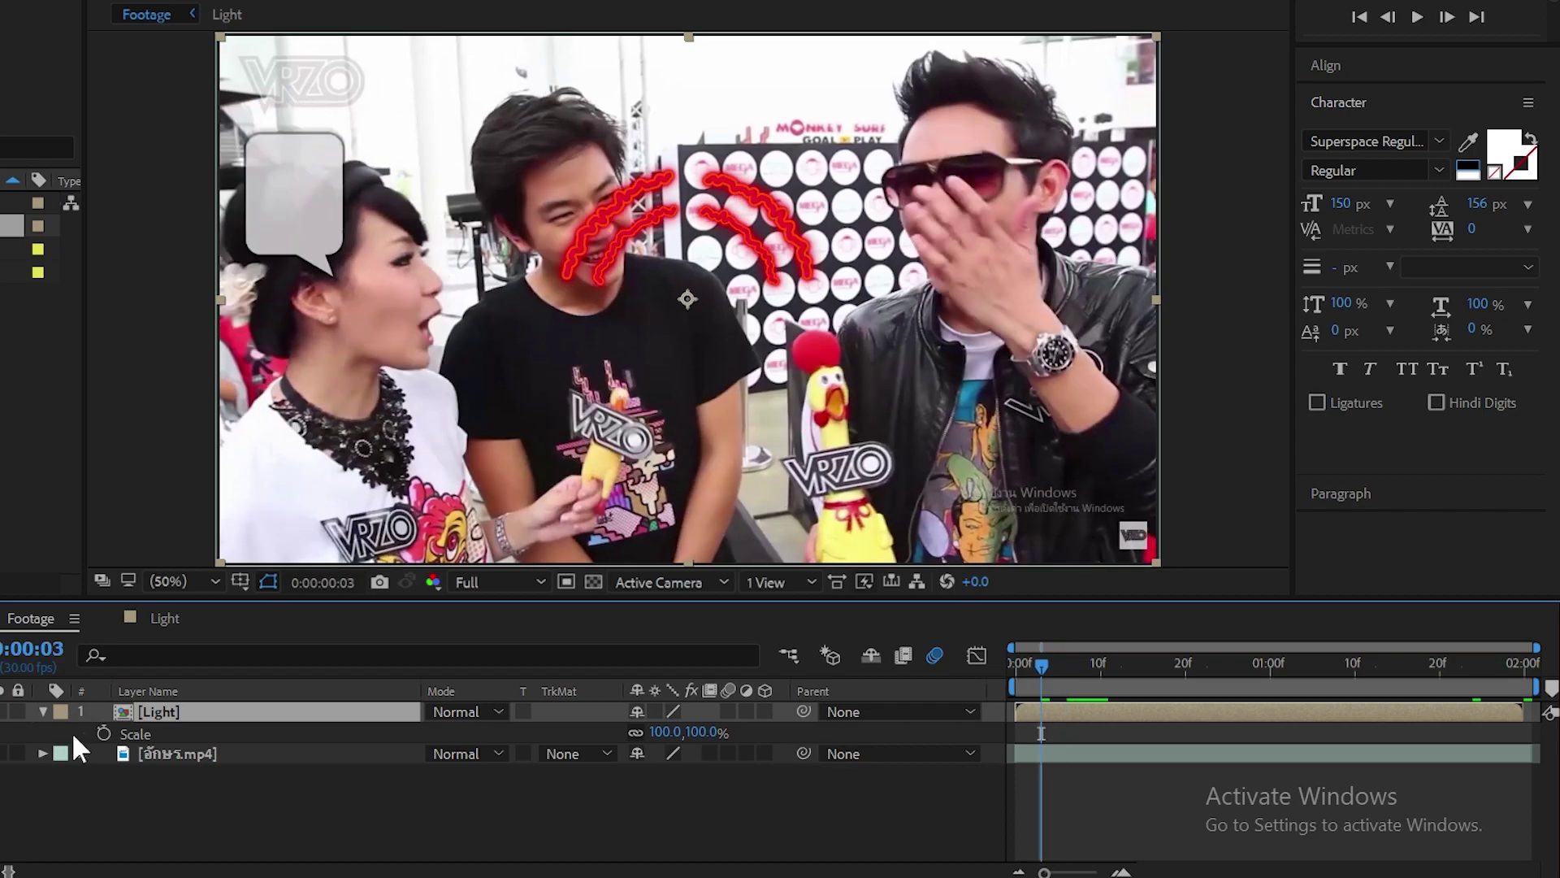
Keyframe the Light layer's scale at 91% and move the arcs onto the boy's head
click(101, 733)
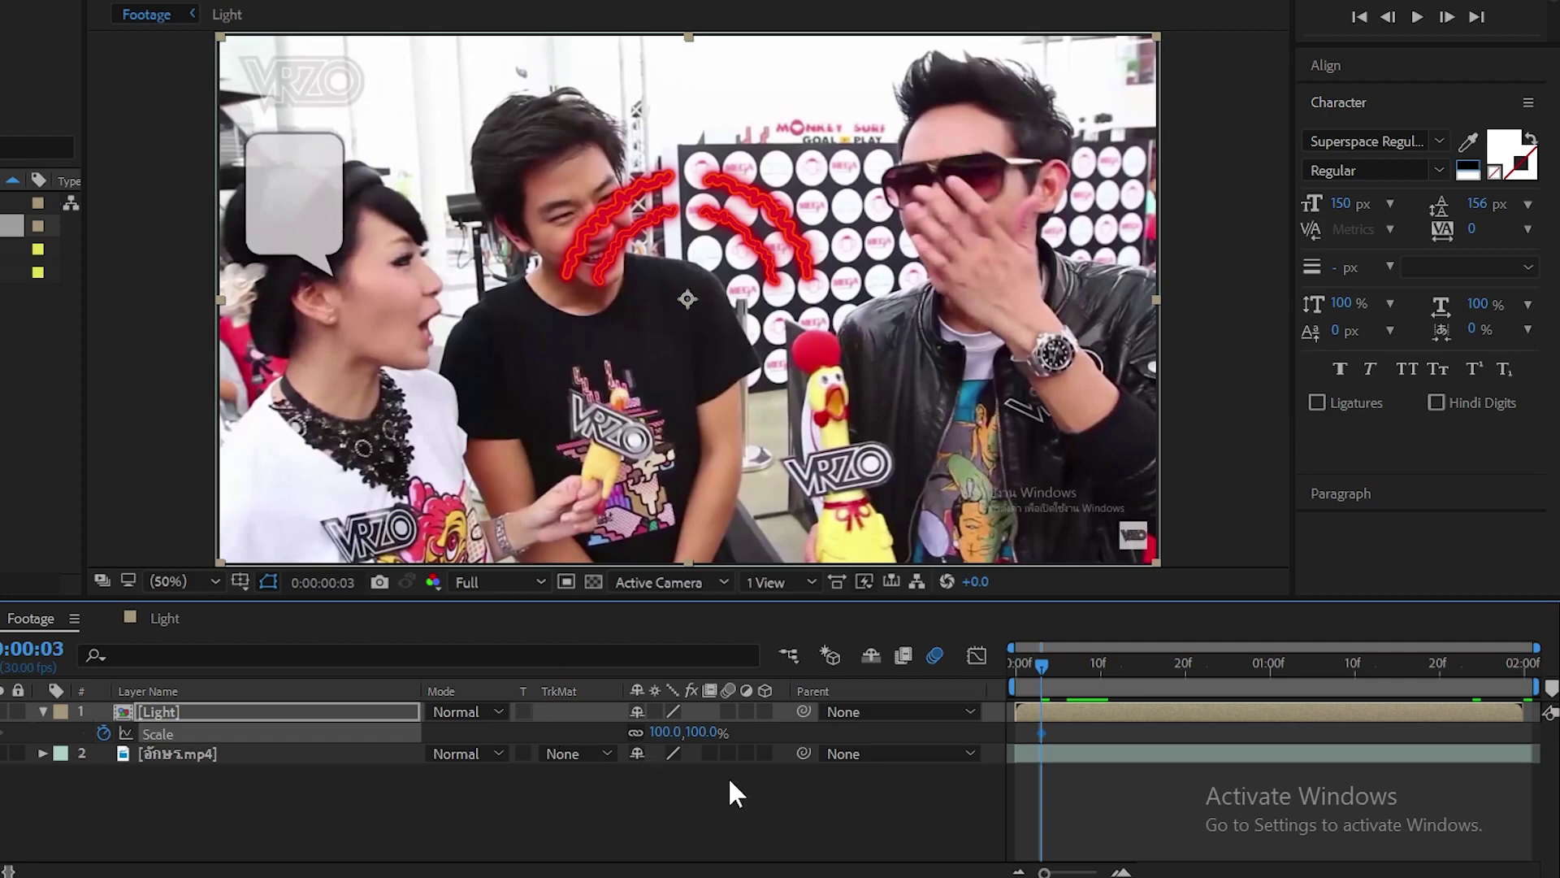
drag(675, 734, 667, 734)
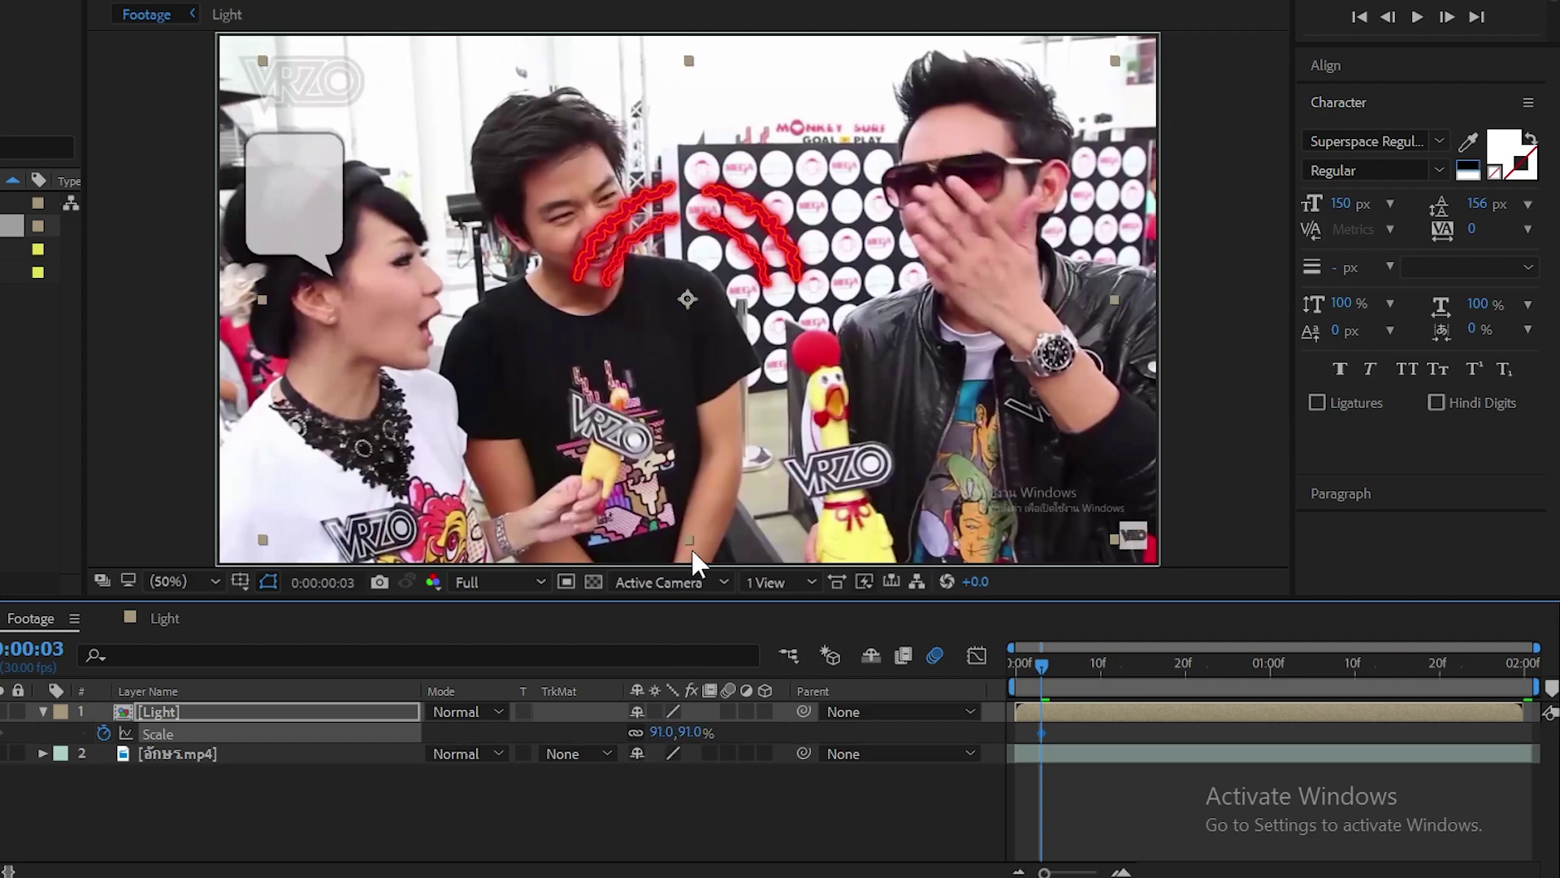
drag(714, 296, 558, 163)
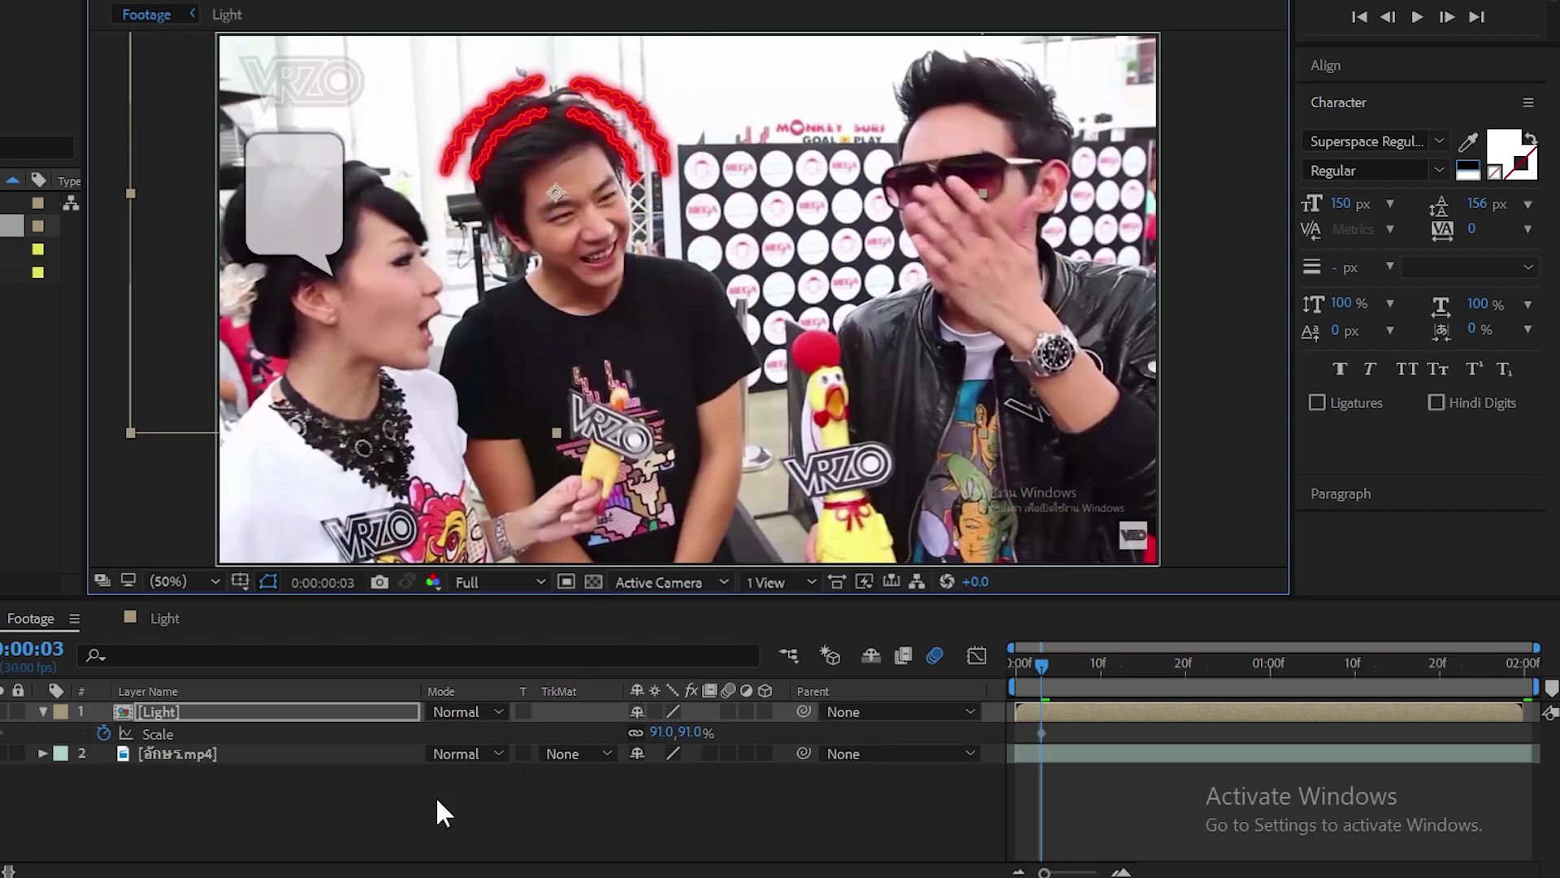
key(shift+p)
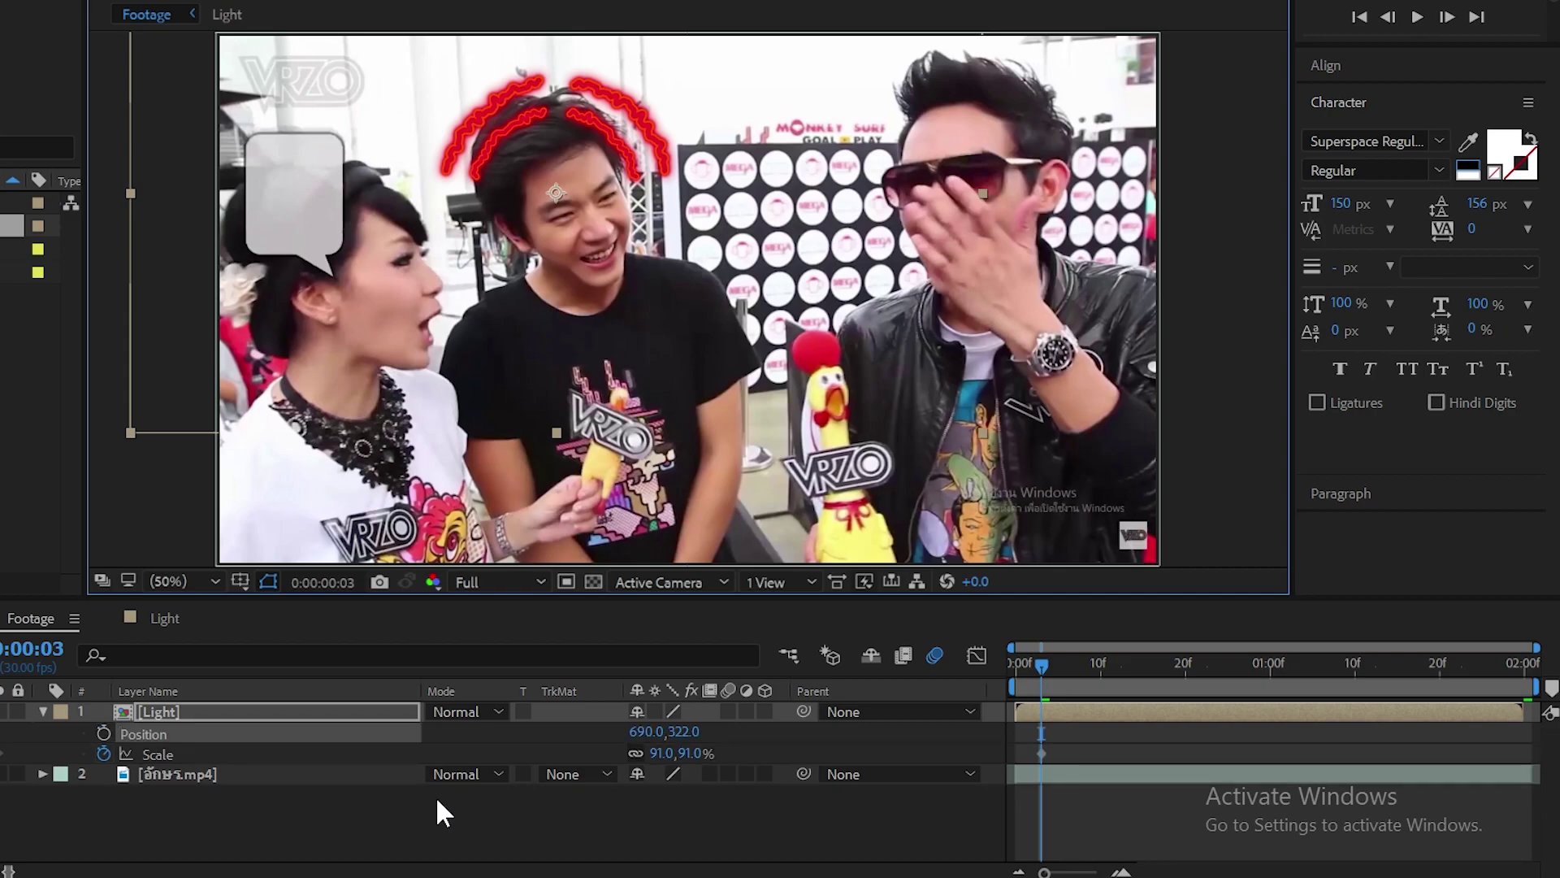
key(shift+r)
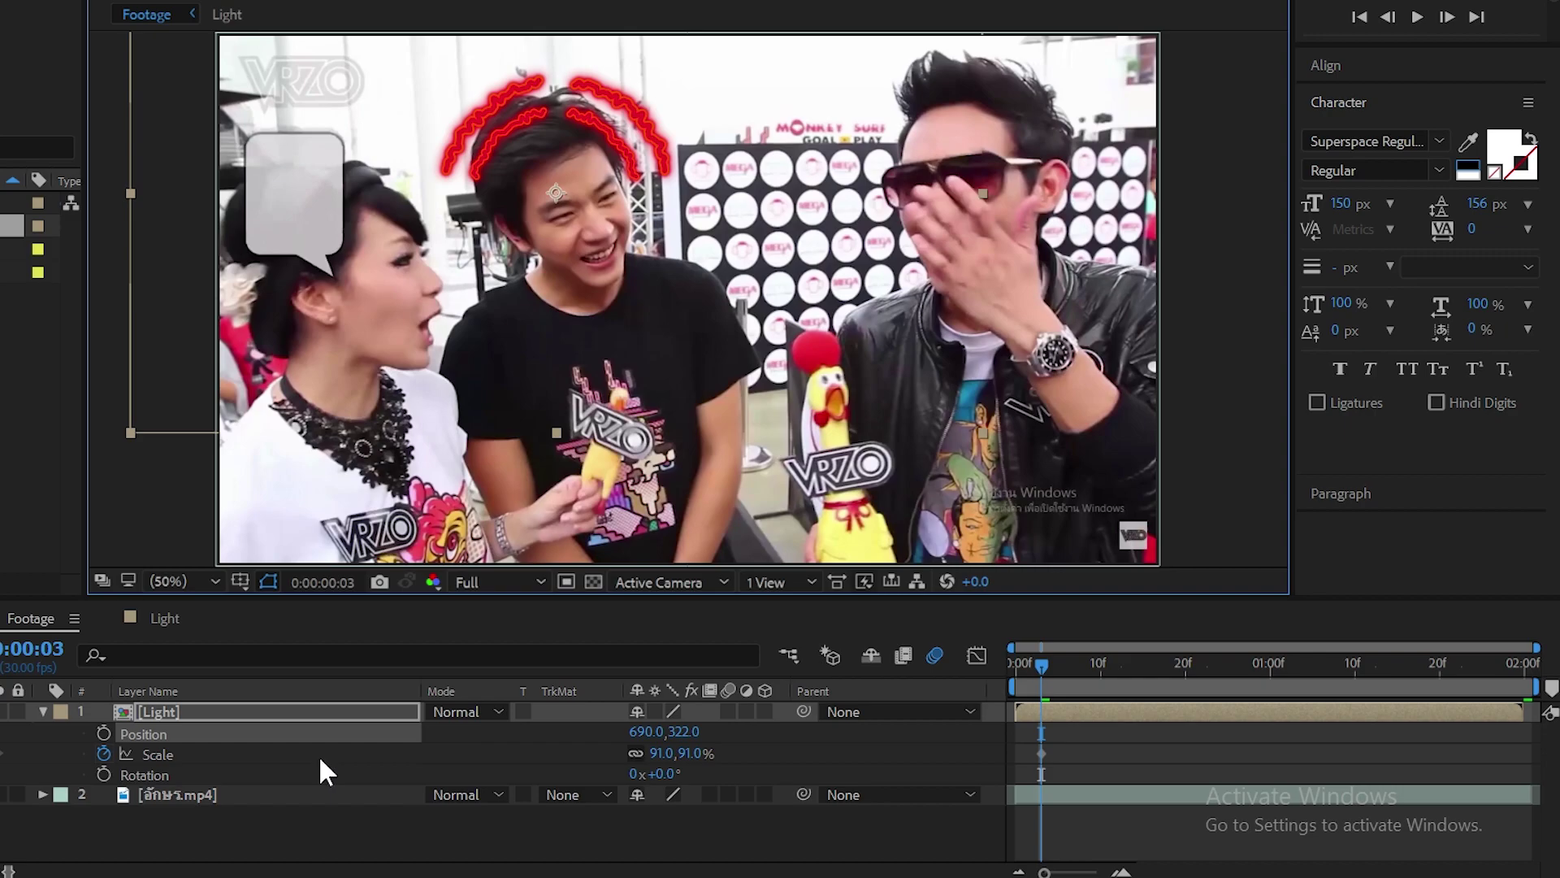
Set position and rotation keyframes at frame 3 and tilt the arcs to -15°
click(104, 733)
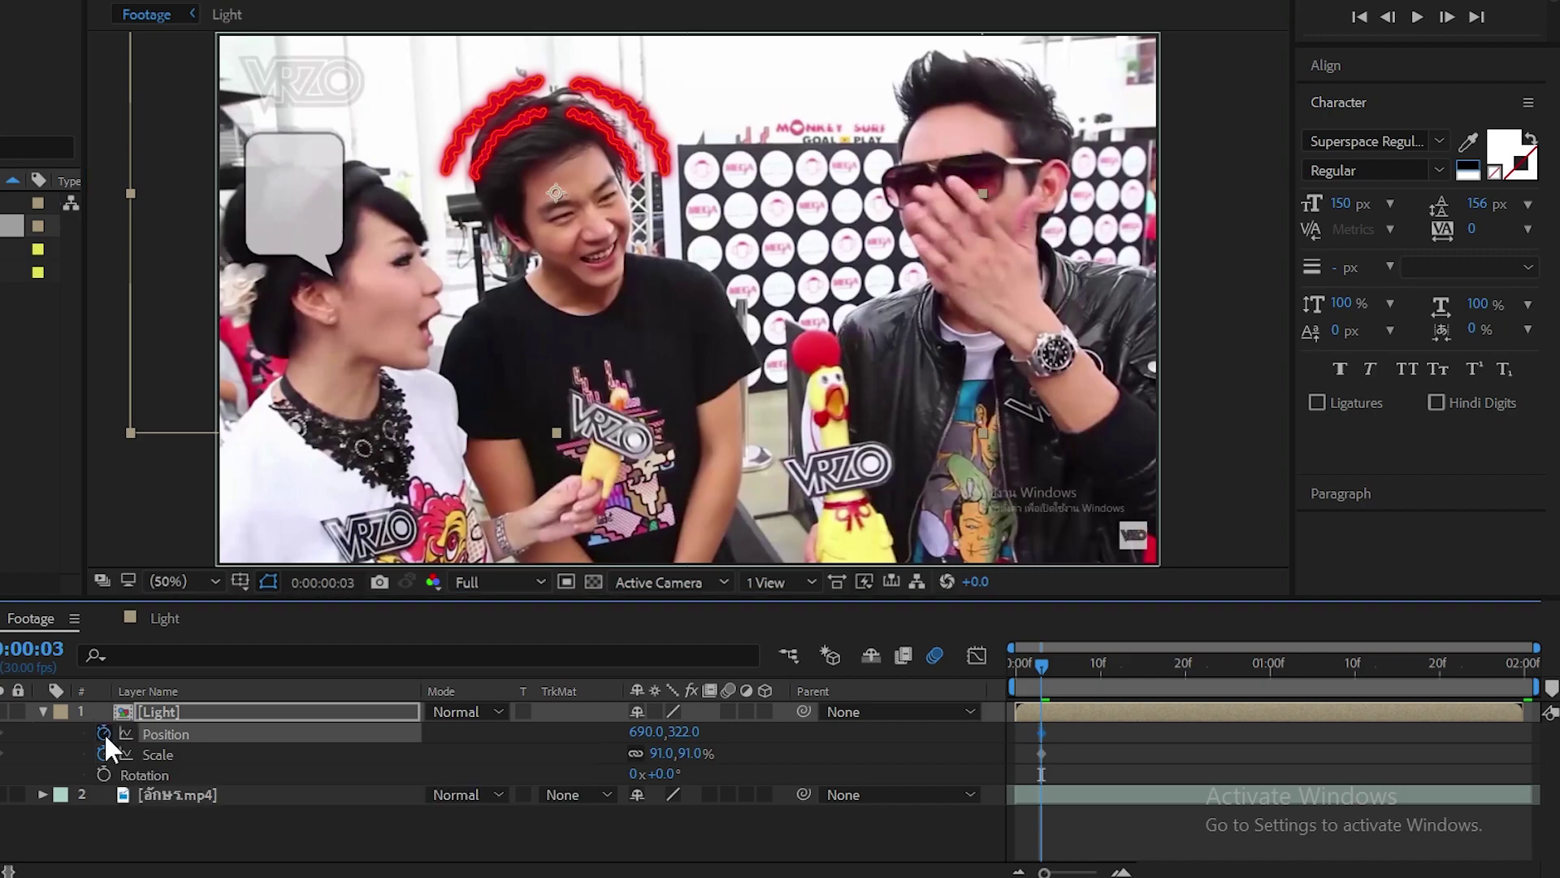
click(104, 775)
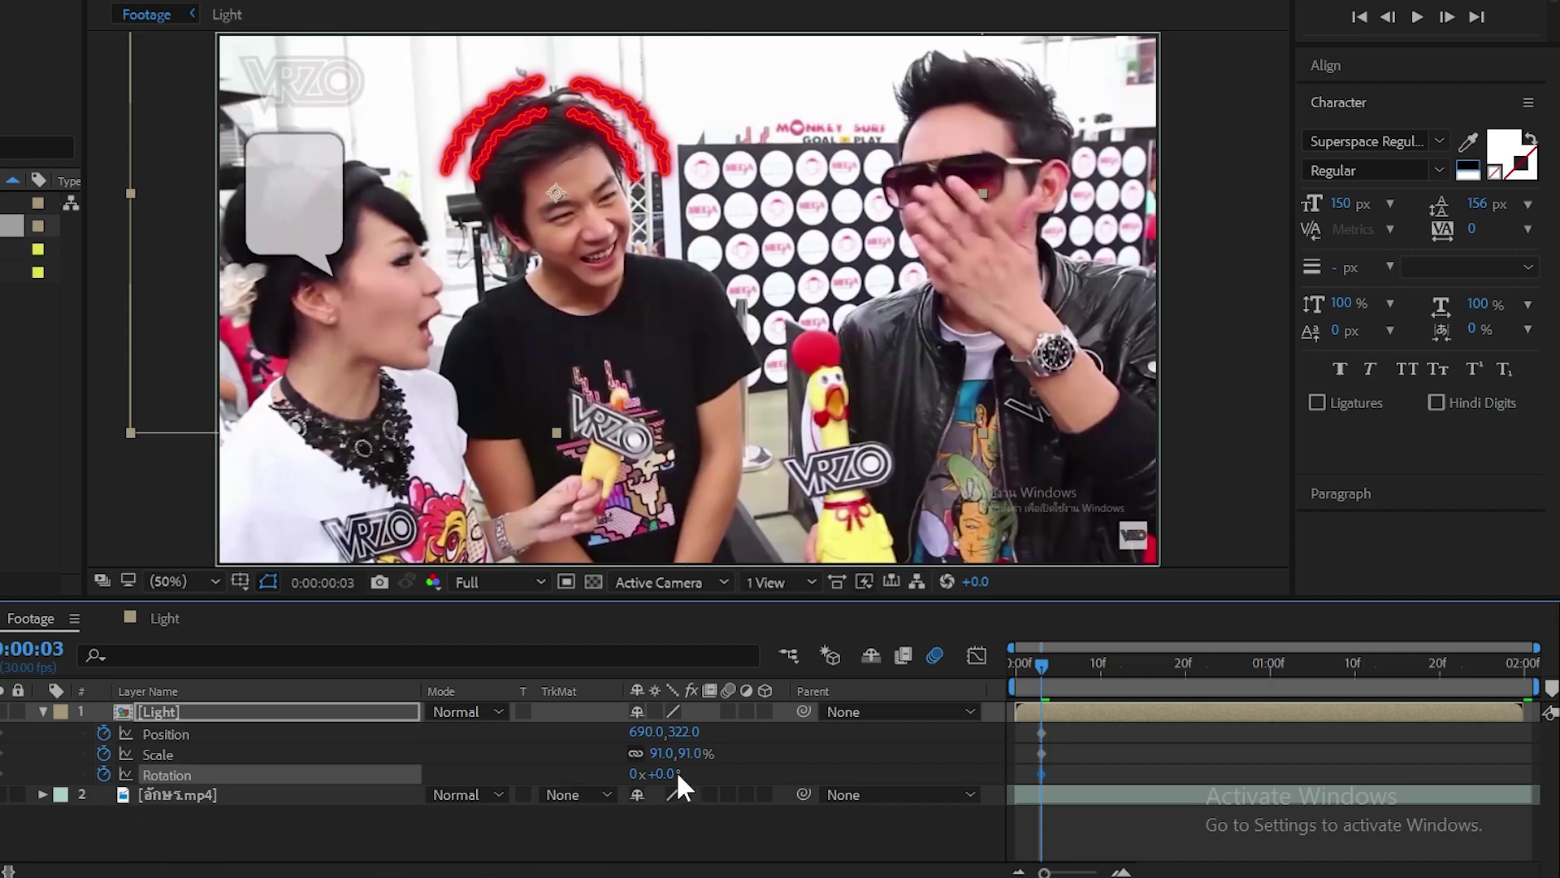
drag(671, 774, 655, 774)
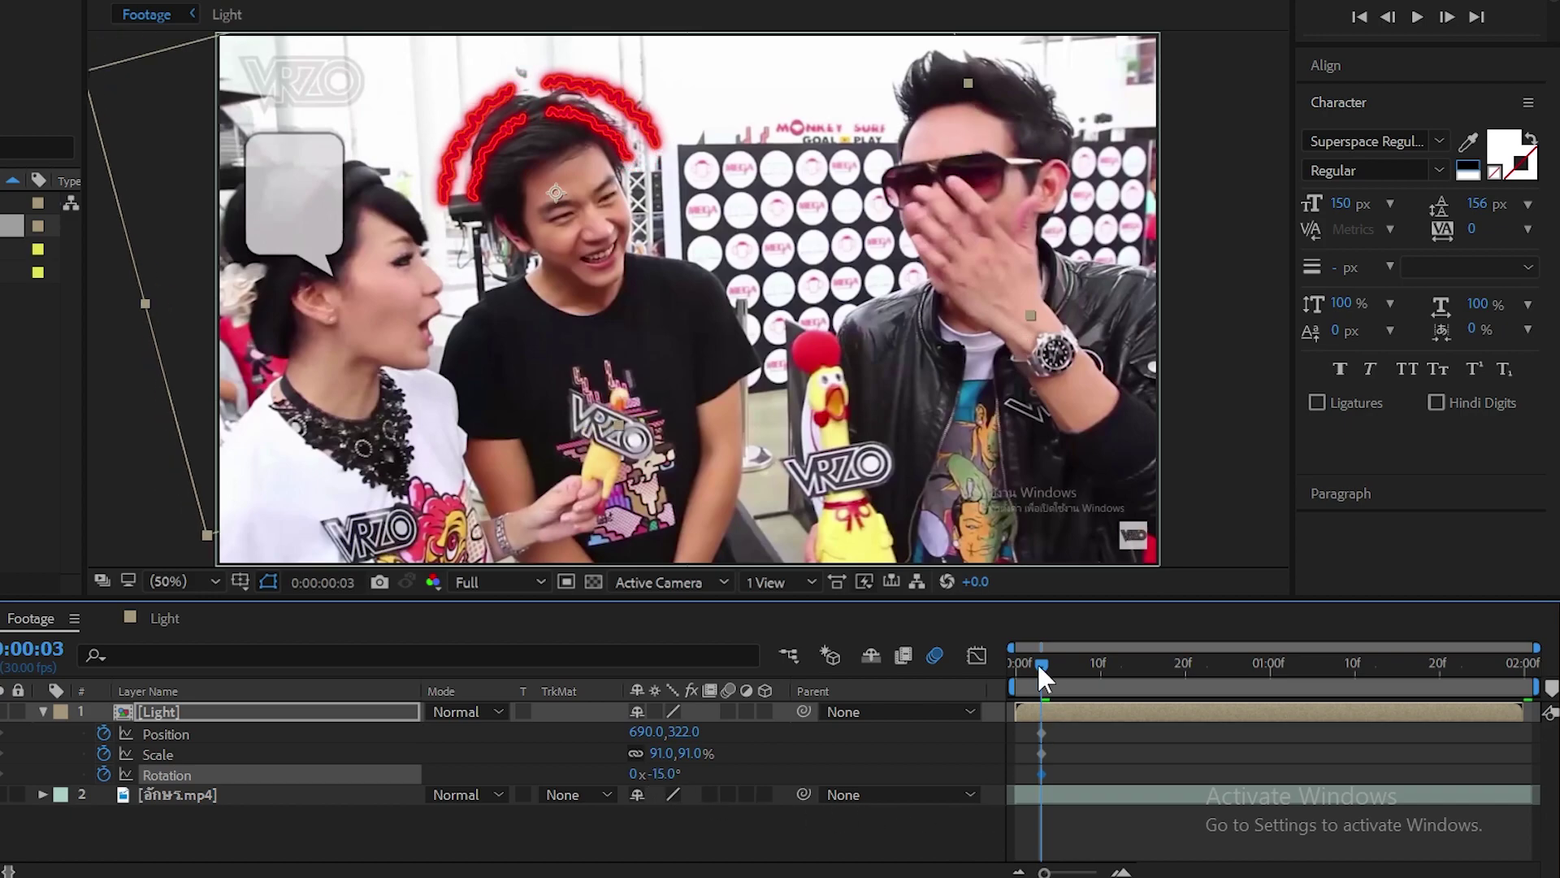
Set Scale to 0% at frame 0 and apply Easy Ease to both scale keyframes
drag(1037, 661, 987, 665)
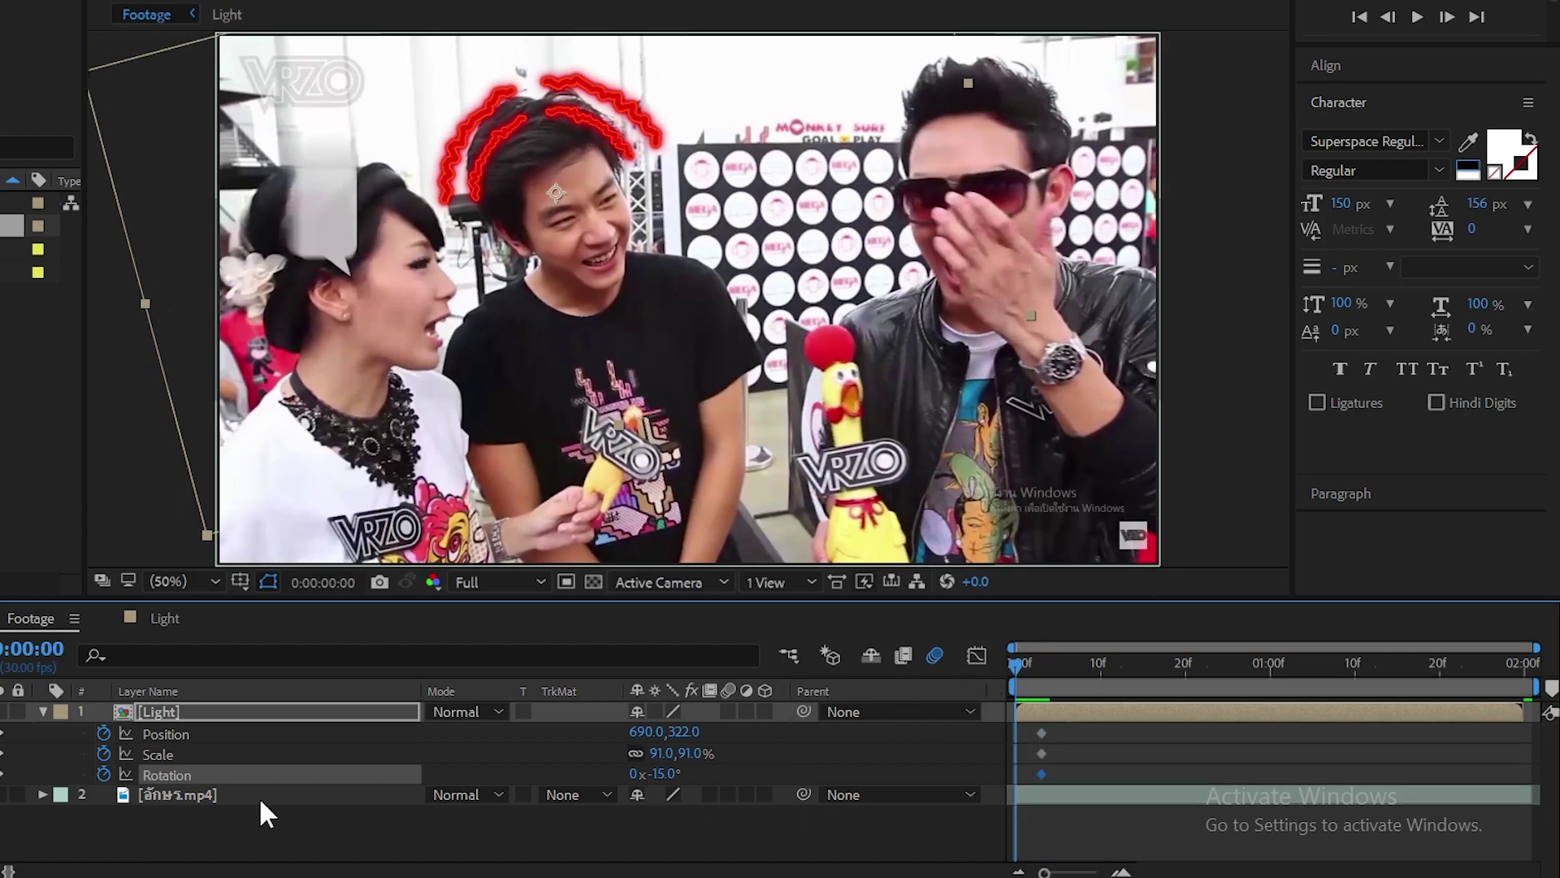
click(667, 758)
text(0)
key(Return)
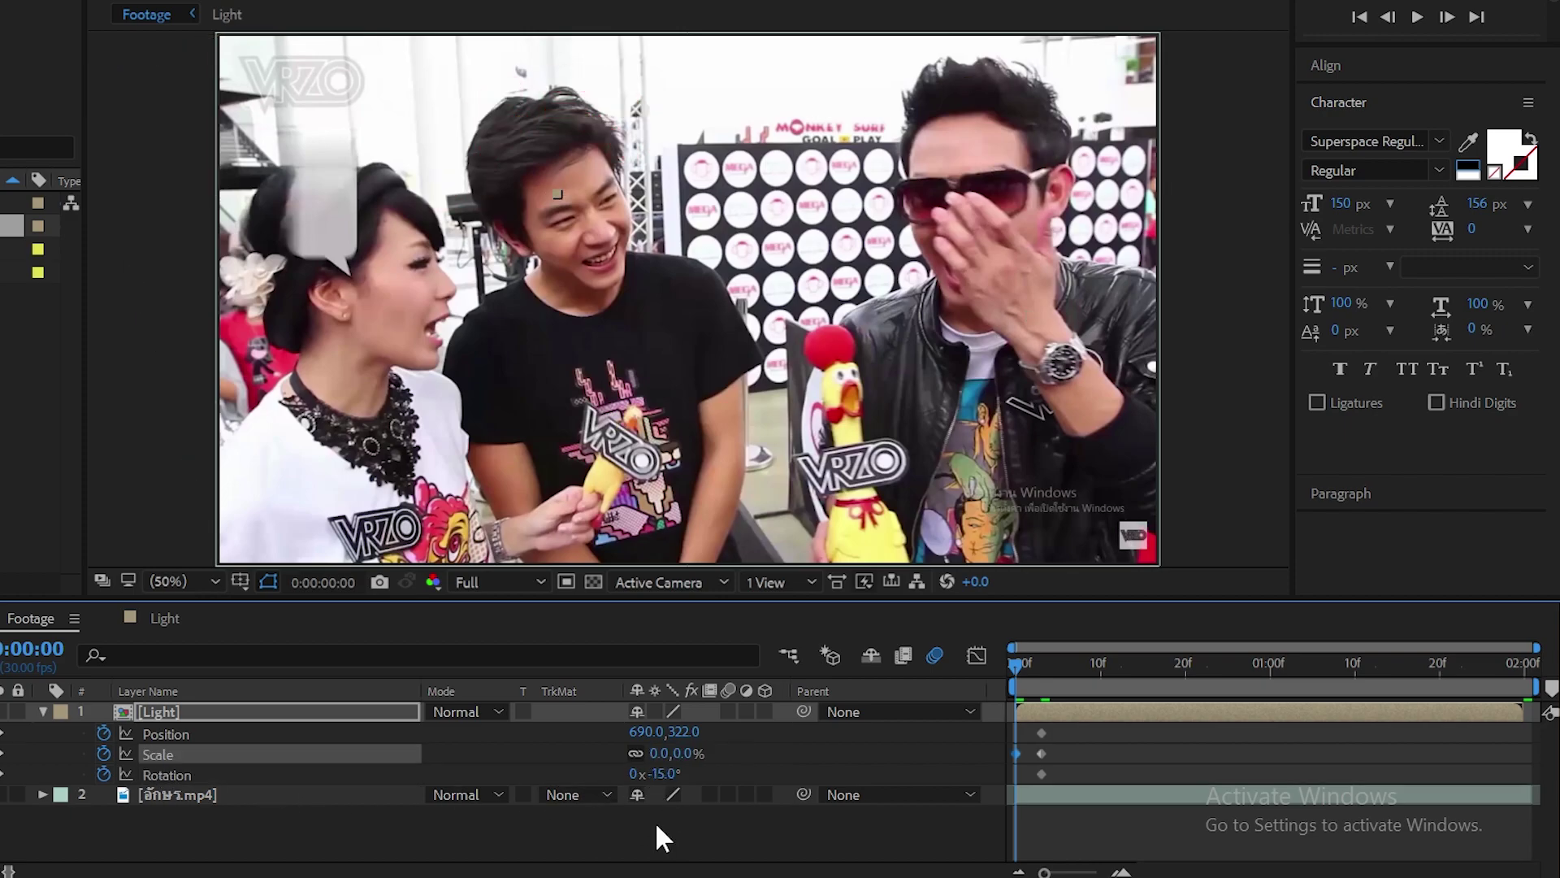
drag(1030, 756, 1003, 758)
right_click(1041, 752)
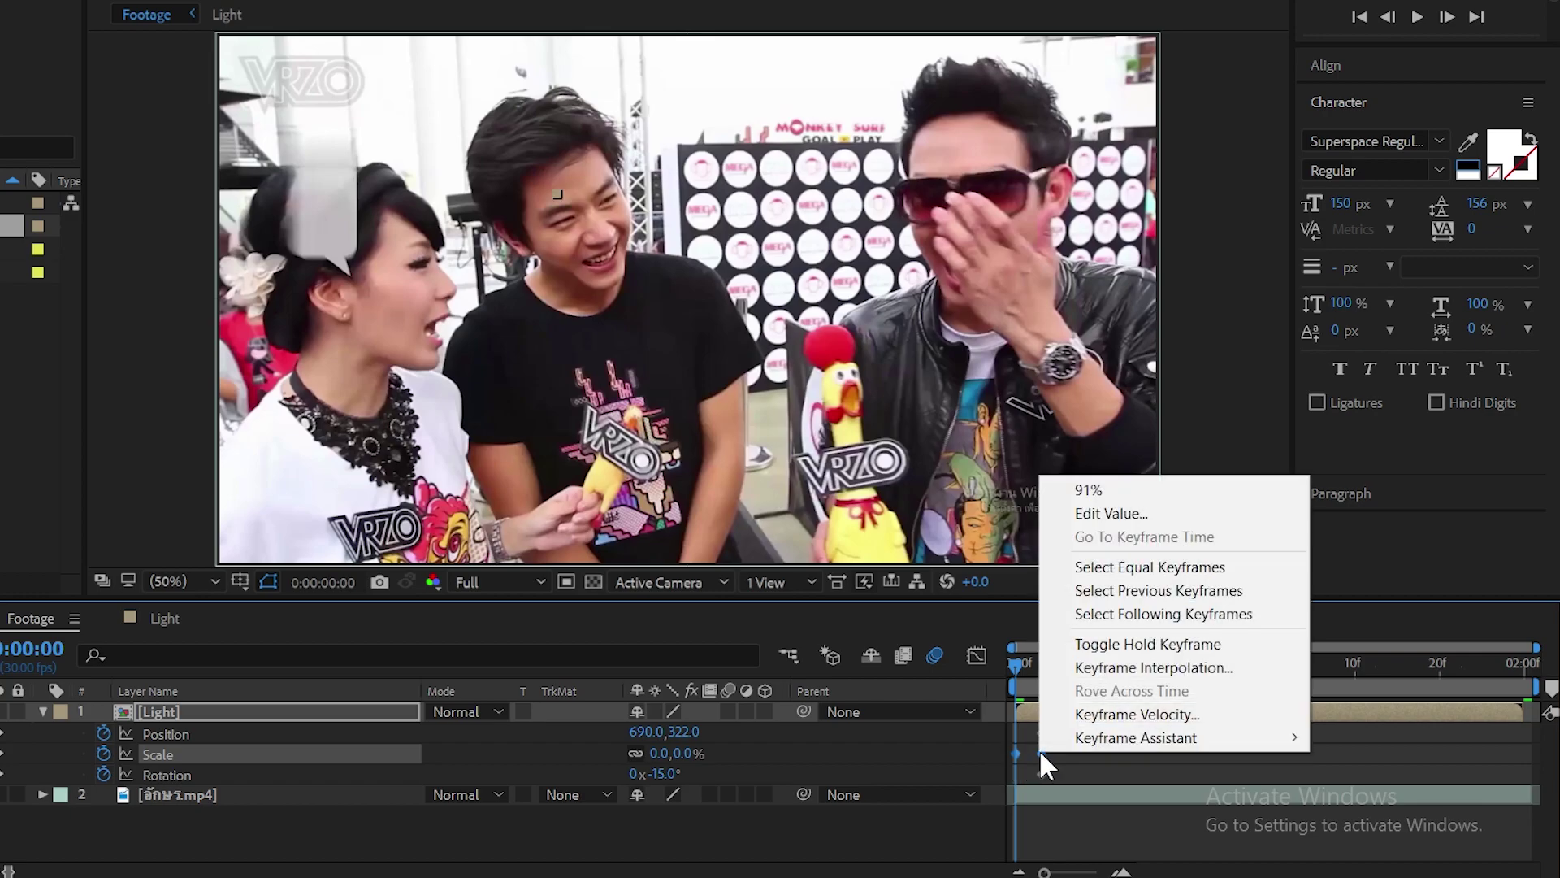
mouse_move(1166, 737)
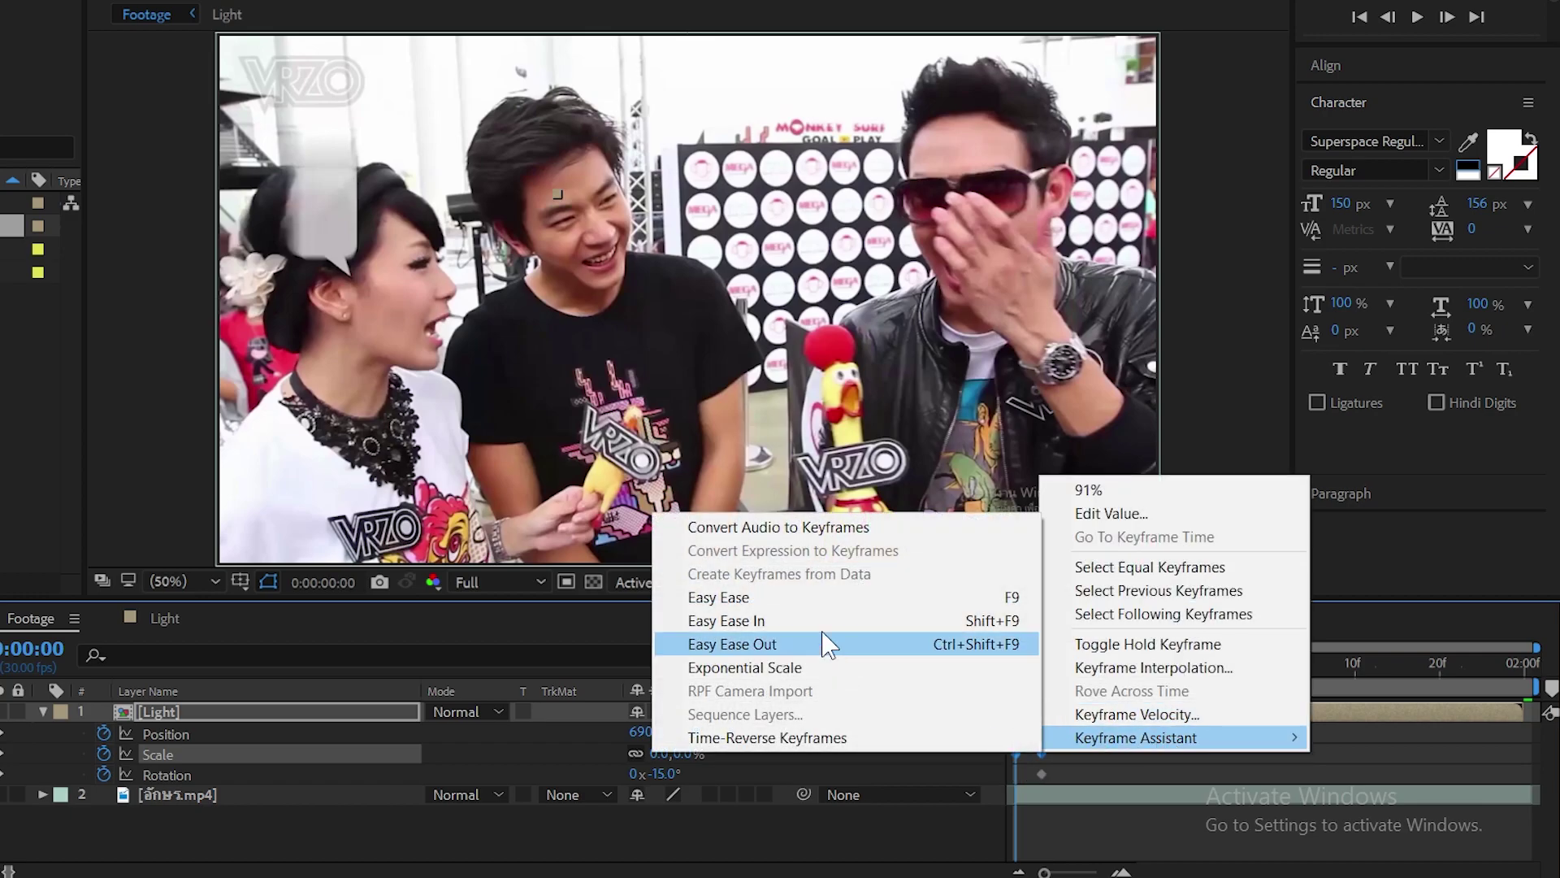
click(812, 598)
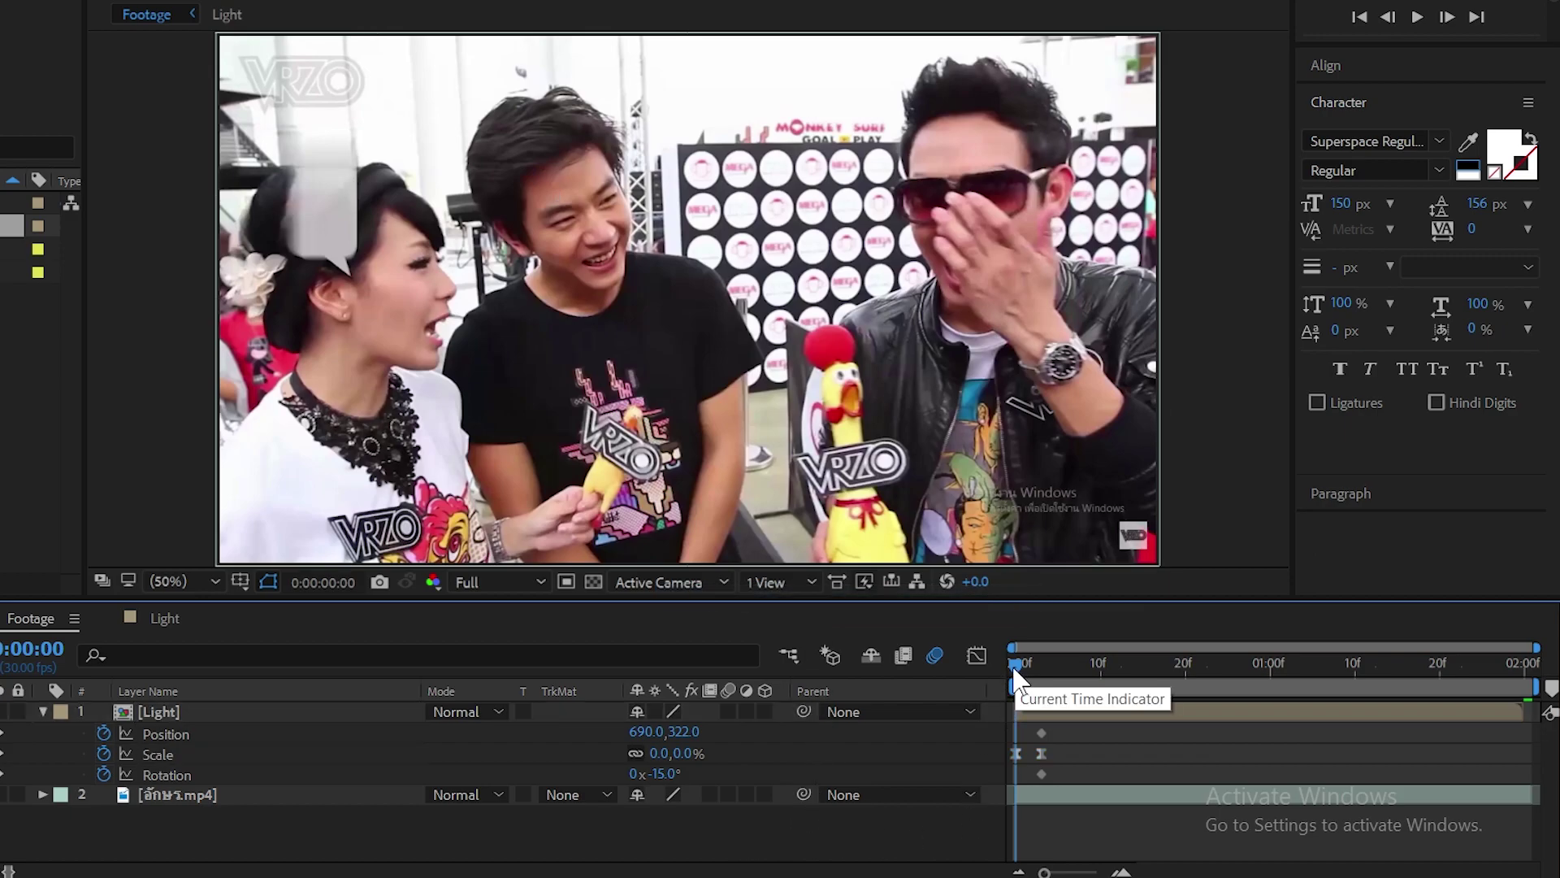
mouse_move(1015, 663)
mouse_down()
mouse_move(1159, 666)
mouse_move(1089, 661)
mouse_up()
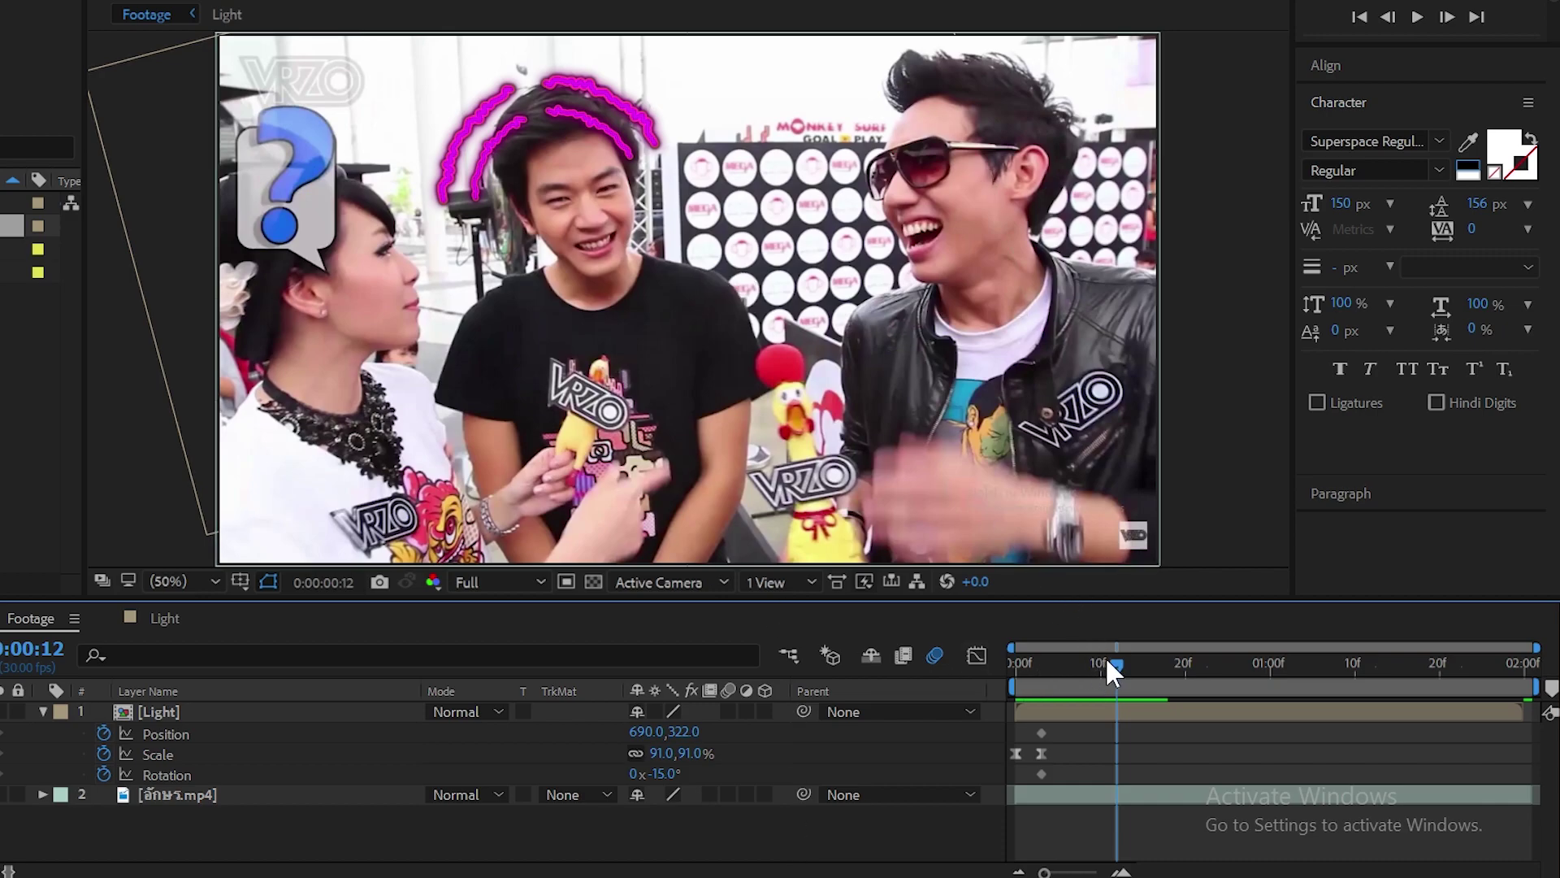
drag(1117, 662, 1159, 675)
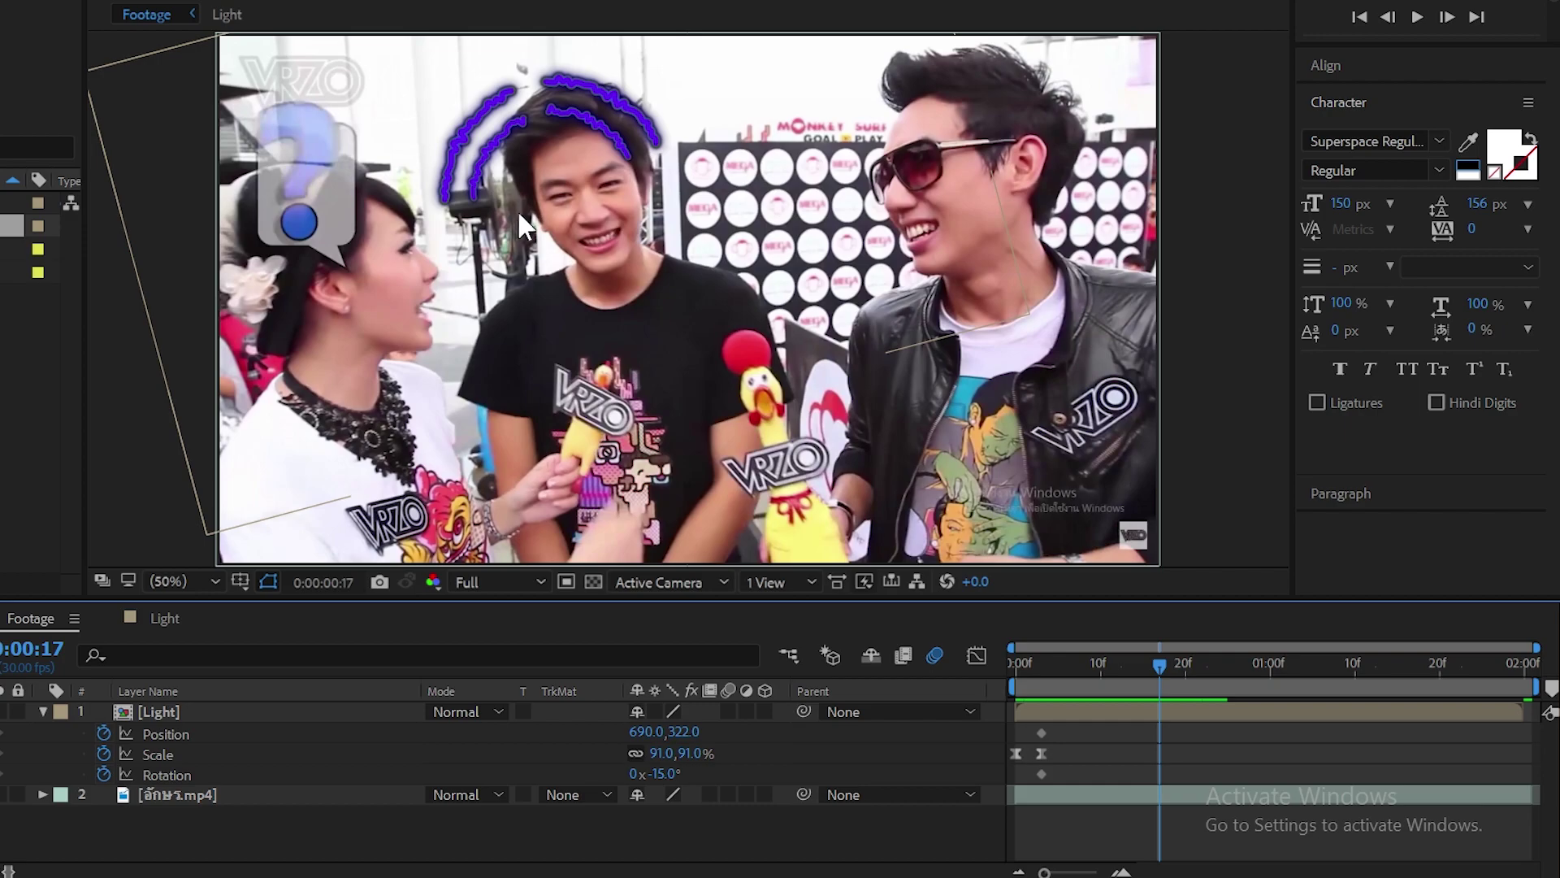
key(alt+w)
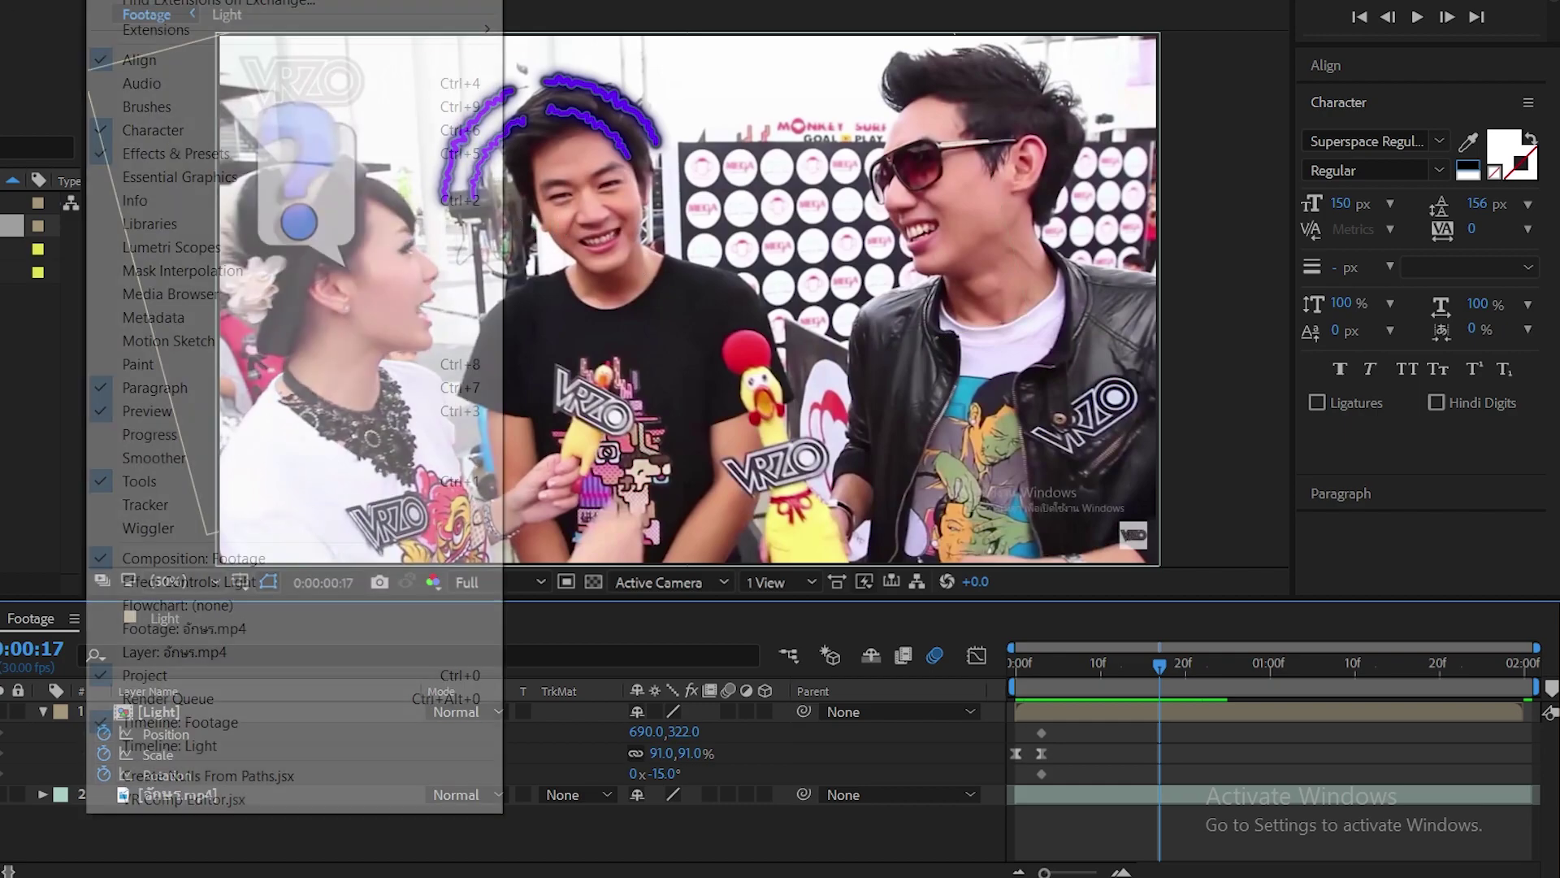
click(208, 507)
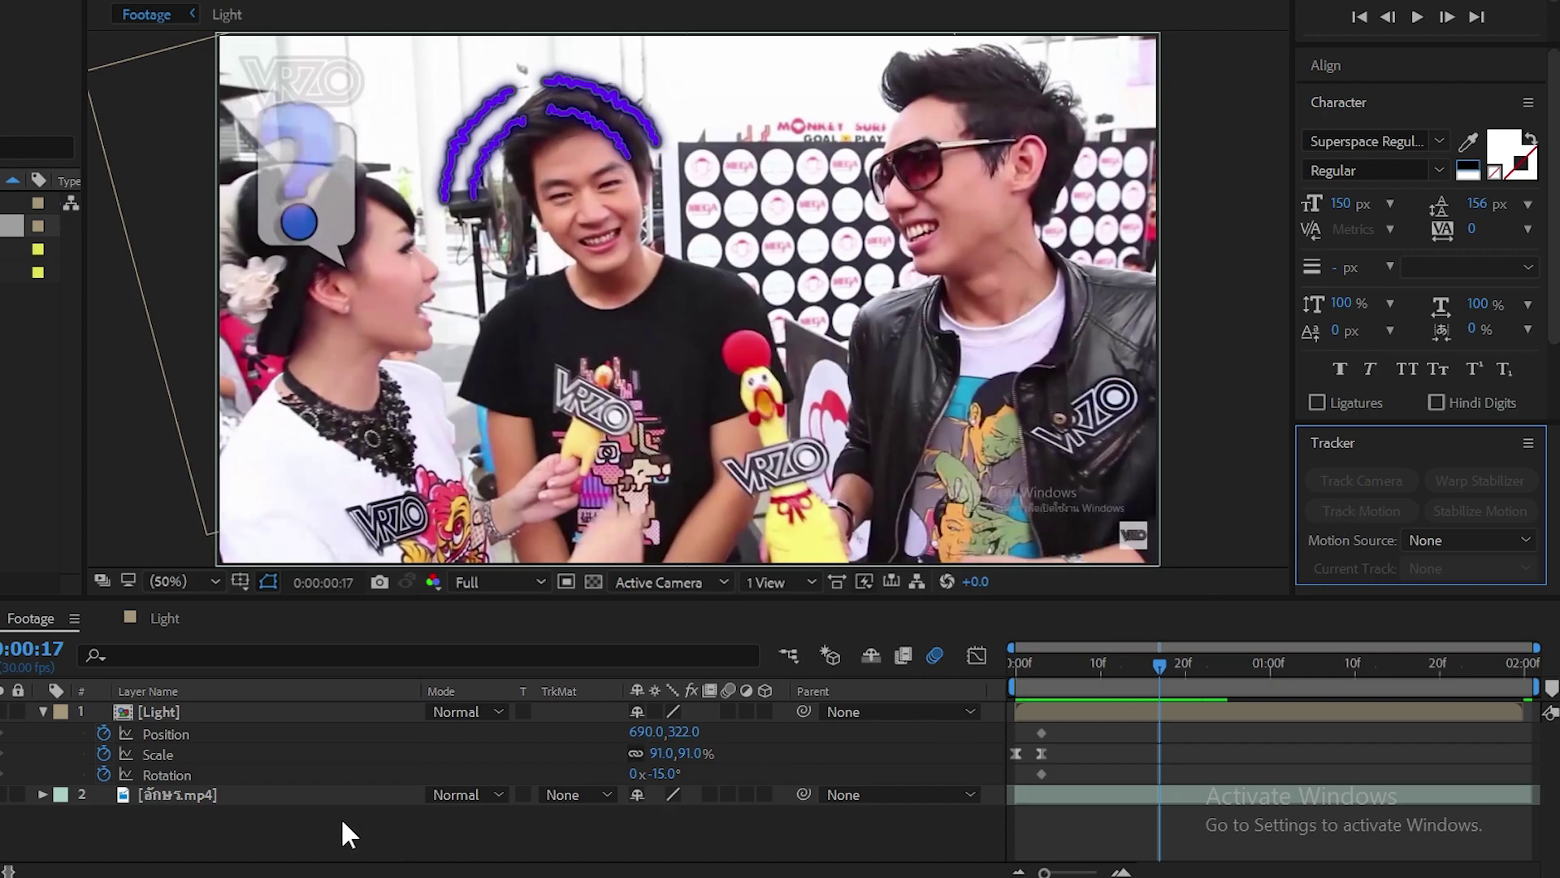
click(317, 796)
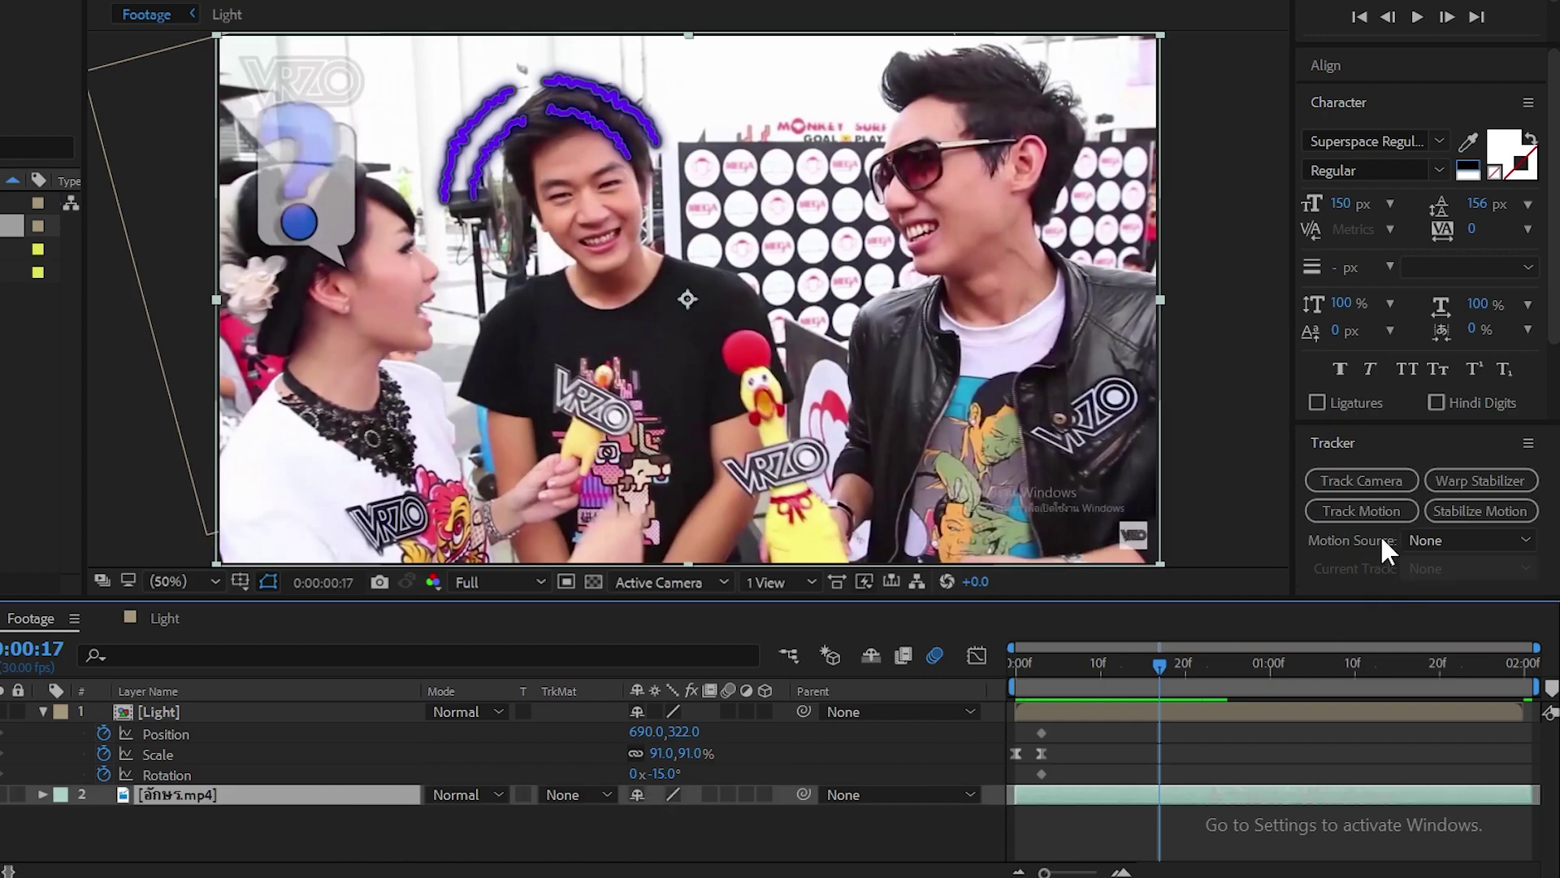
click(1527, 443)
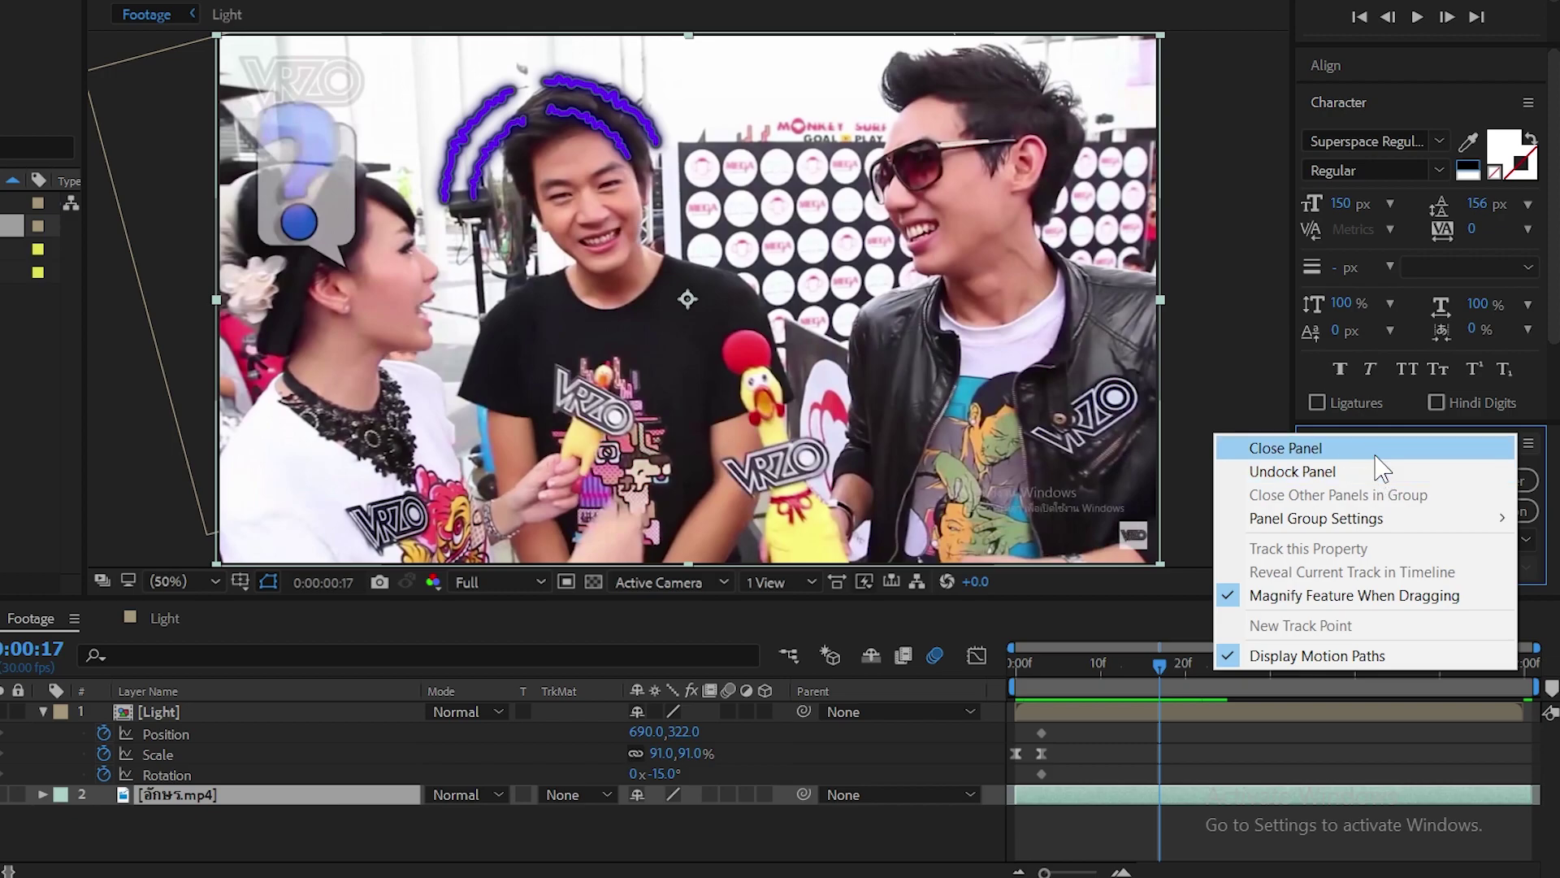
click(1376, 449)
mouse_move(1095, 673)
mouse_down()
mouse_move(1212, 686)
mouse_move(1082, 681)
mouse_up()
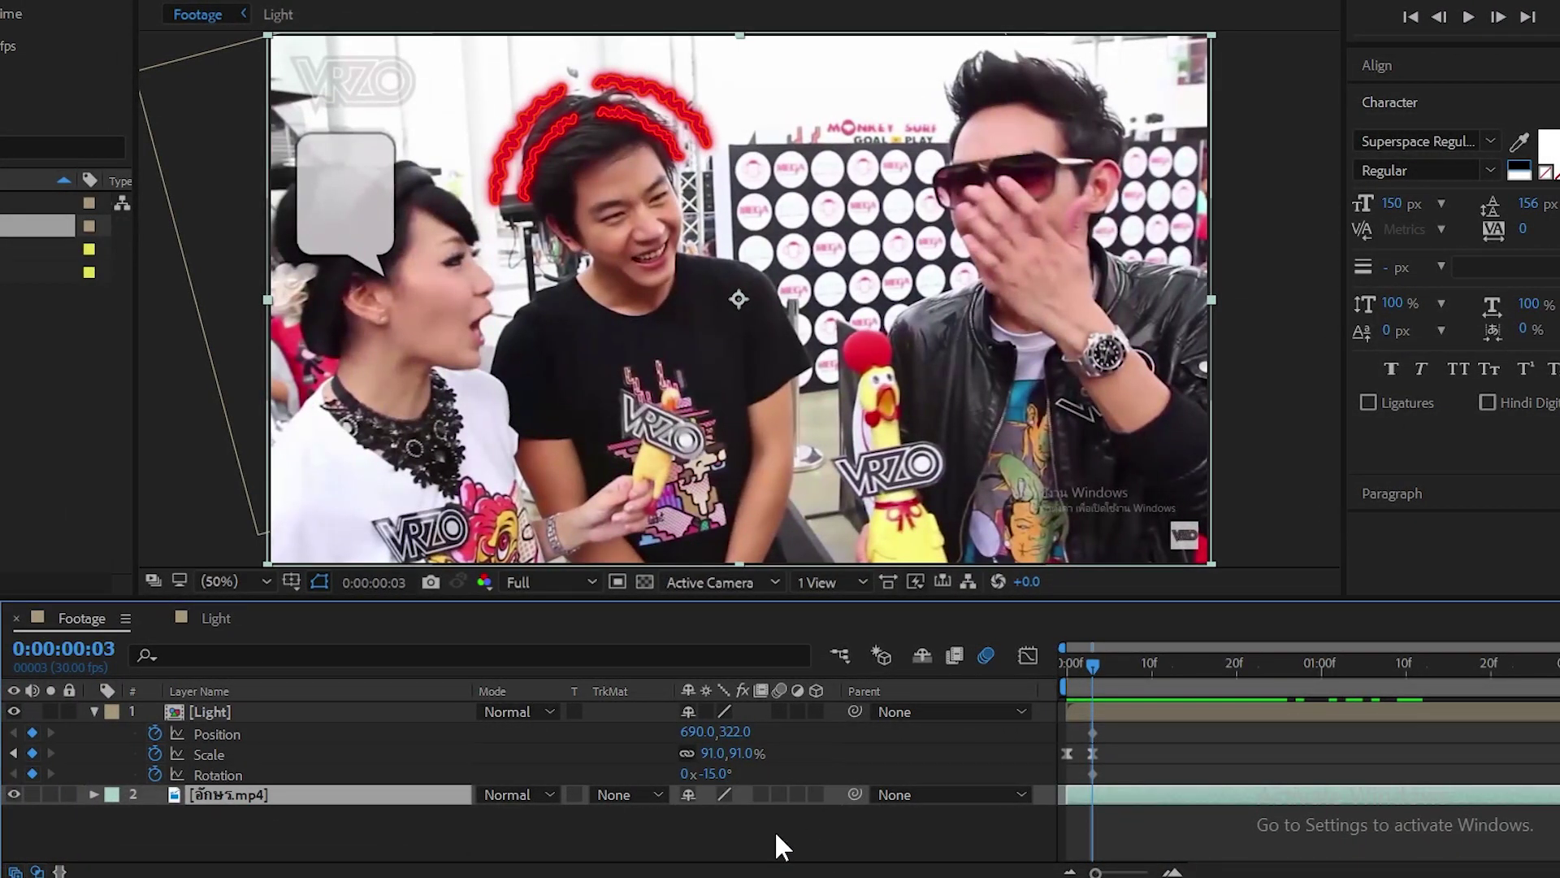
Keyframe position, scale and rotation from frame 13, nudging the arcs up-right over the head
click(773, 831)
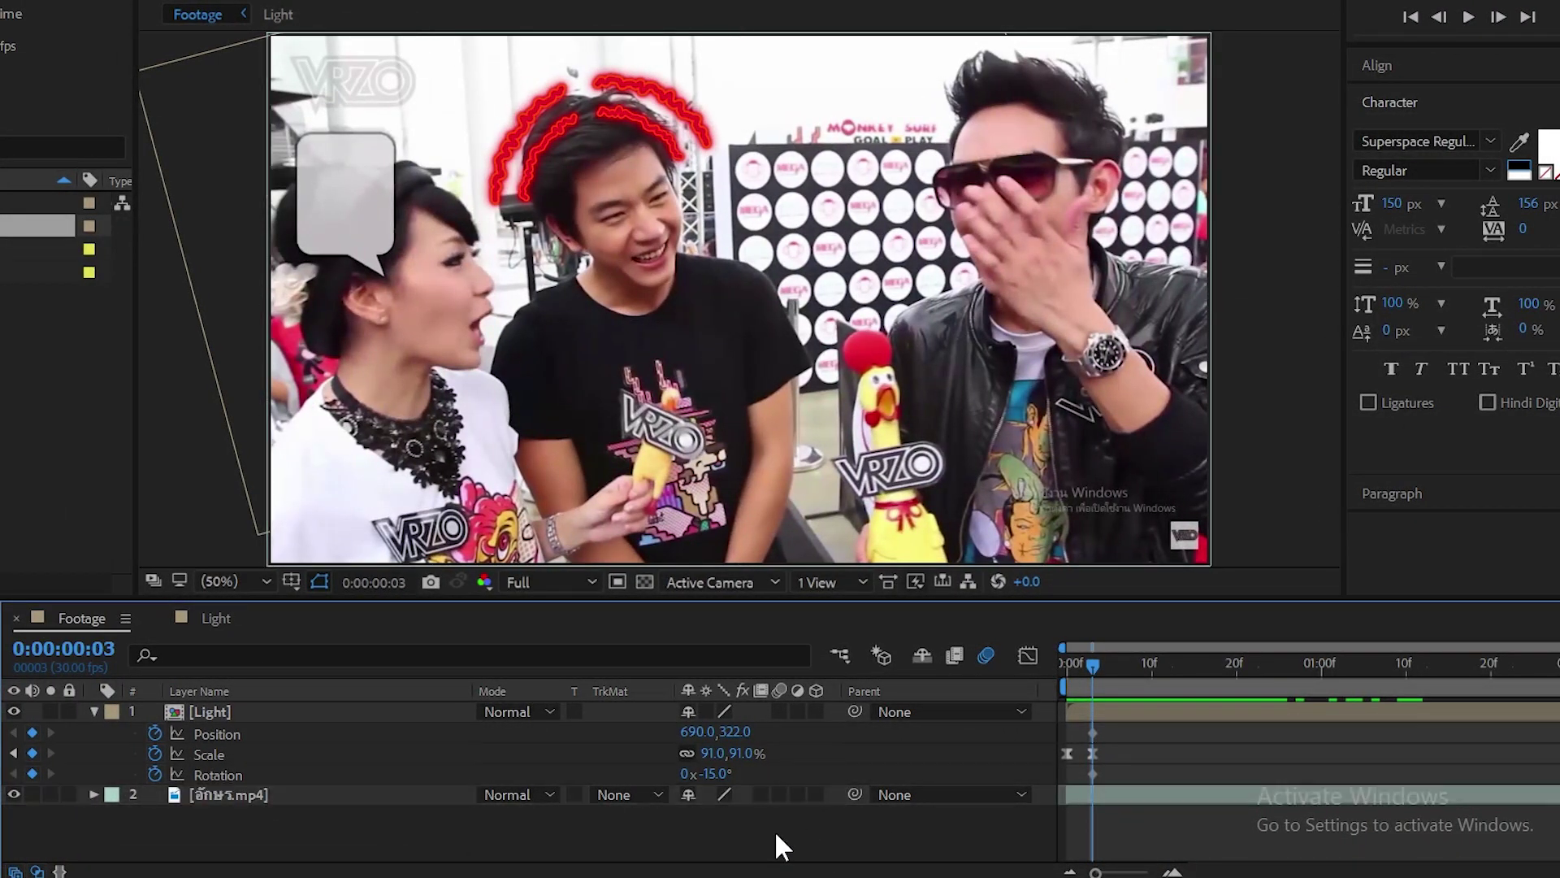
key(space)
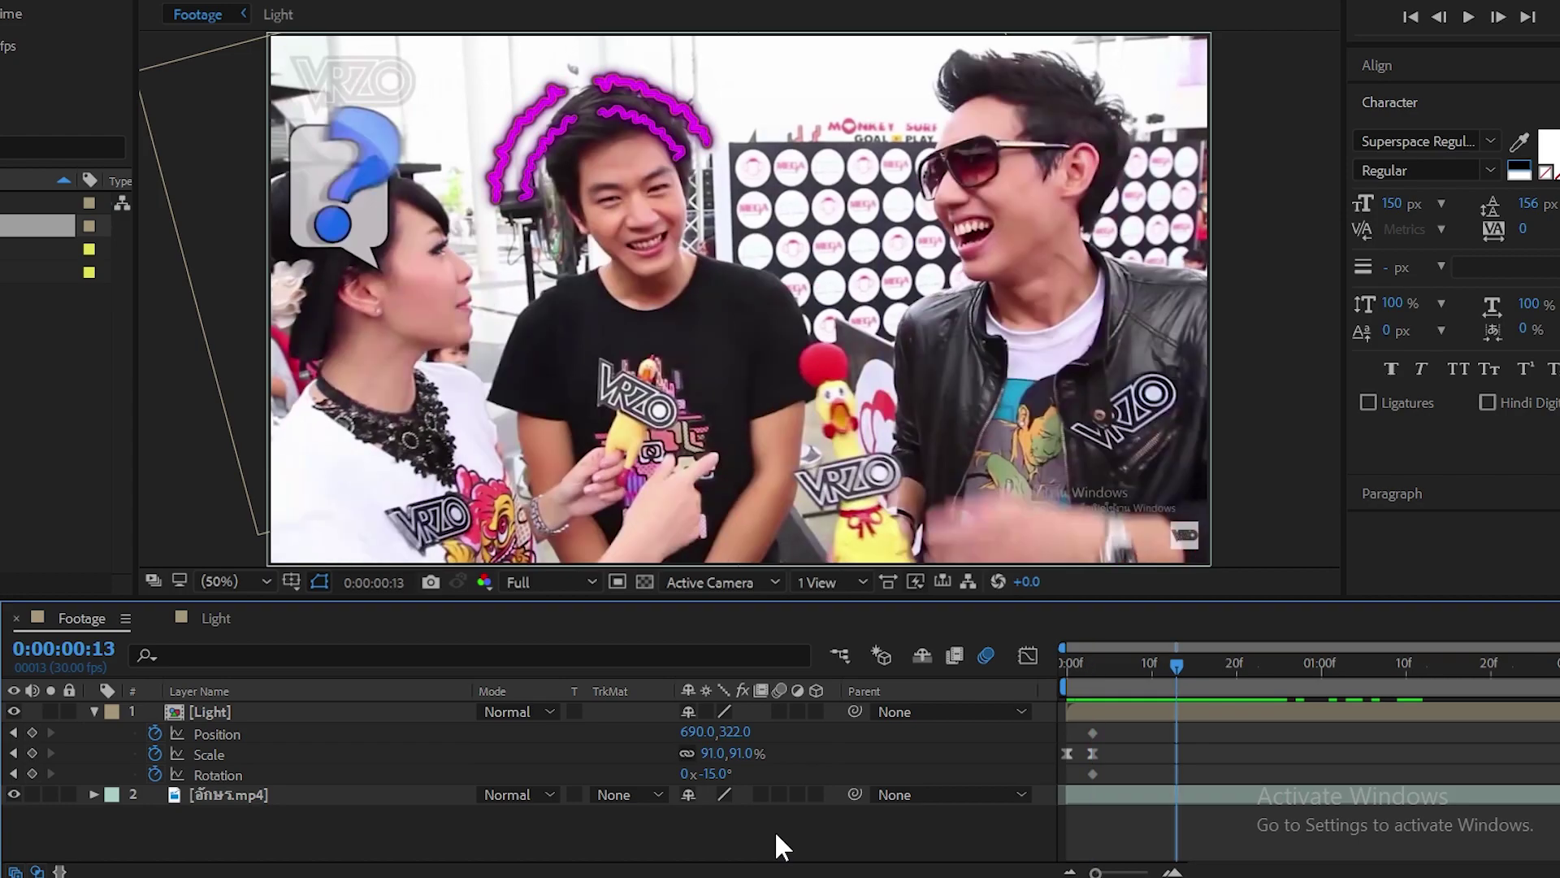
click(32, 732)
click(32, 752)
click(31, 772)
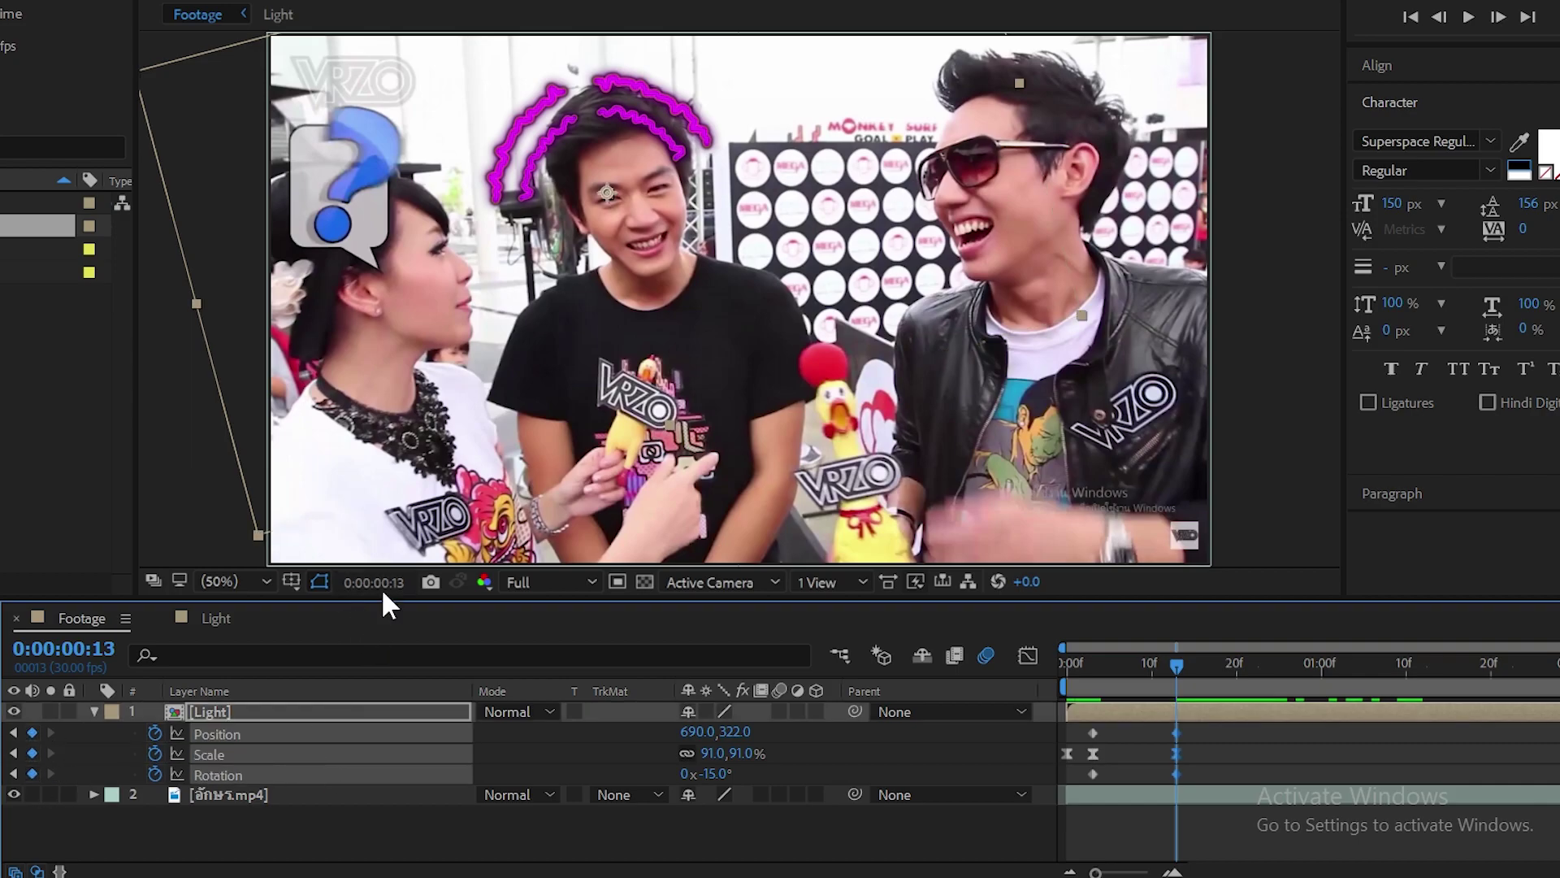
drag(621, 160, 637, 139)
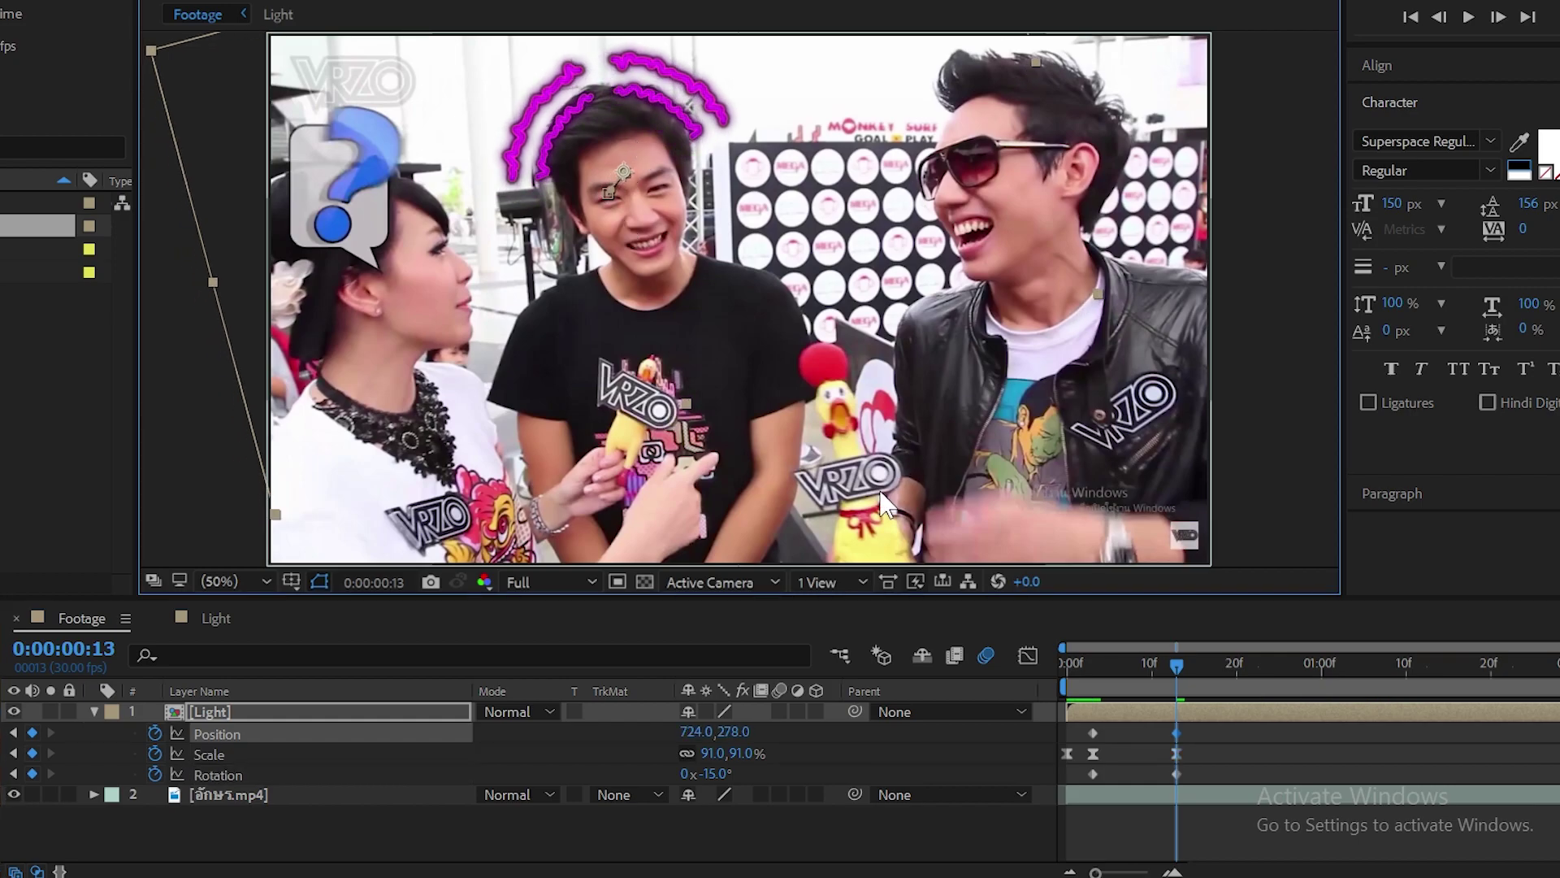
key(space)
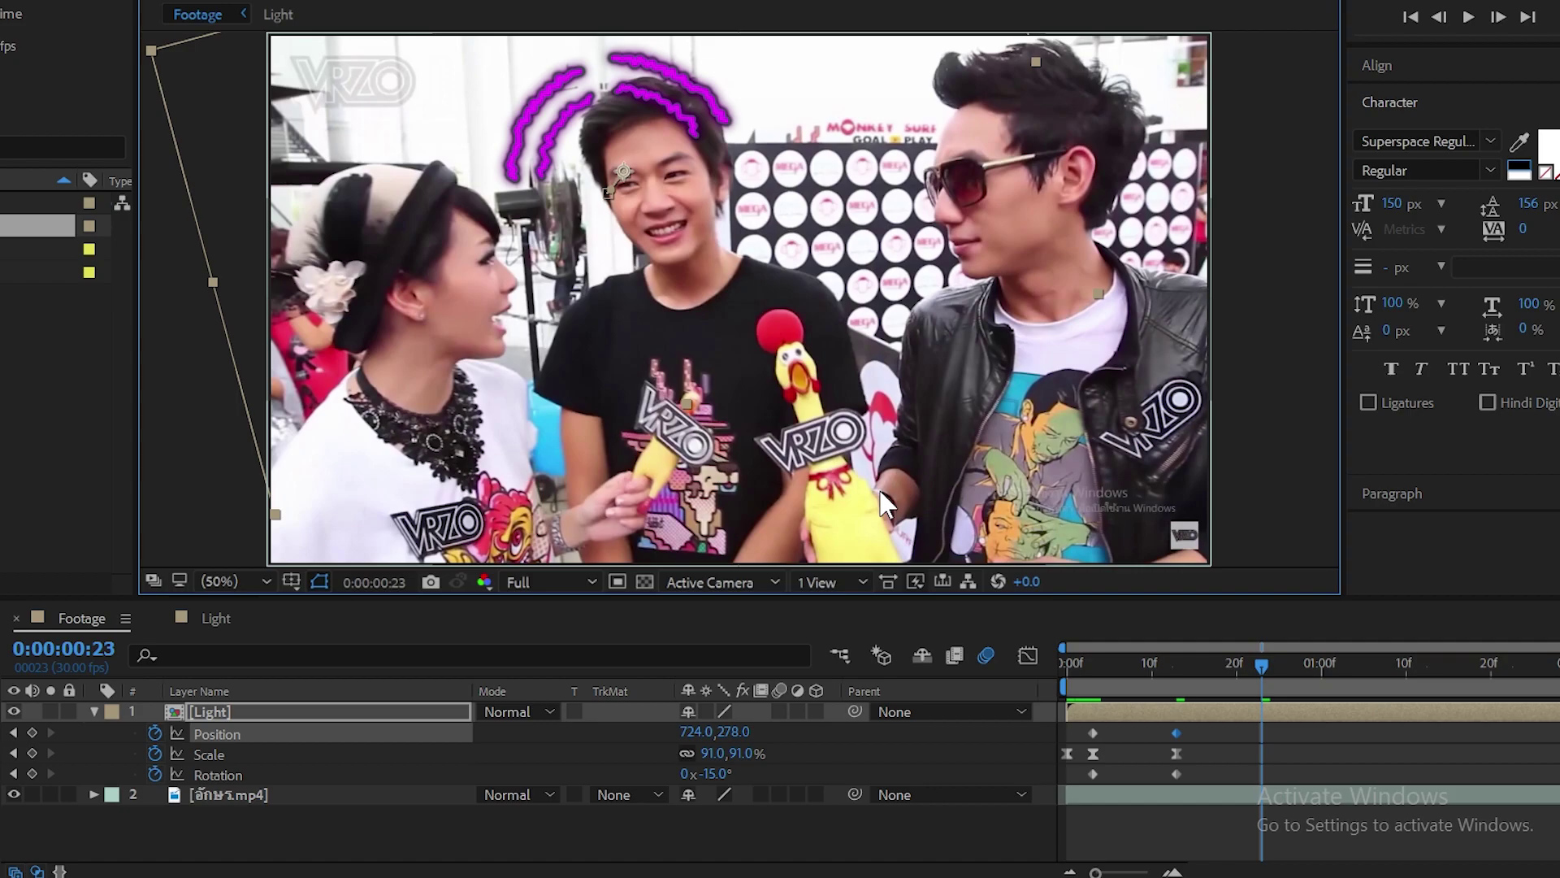
drag(615, 138, 641, 126)
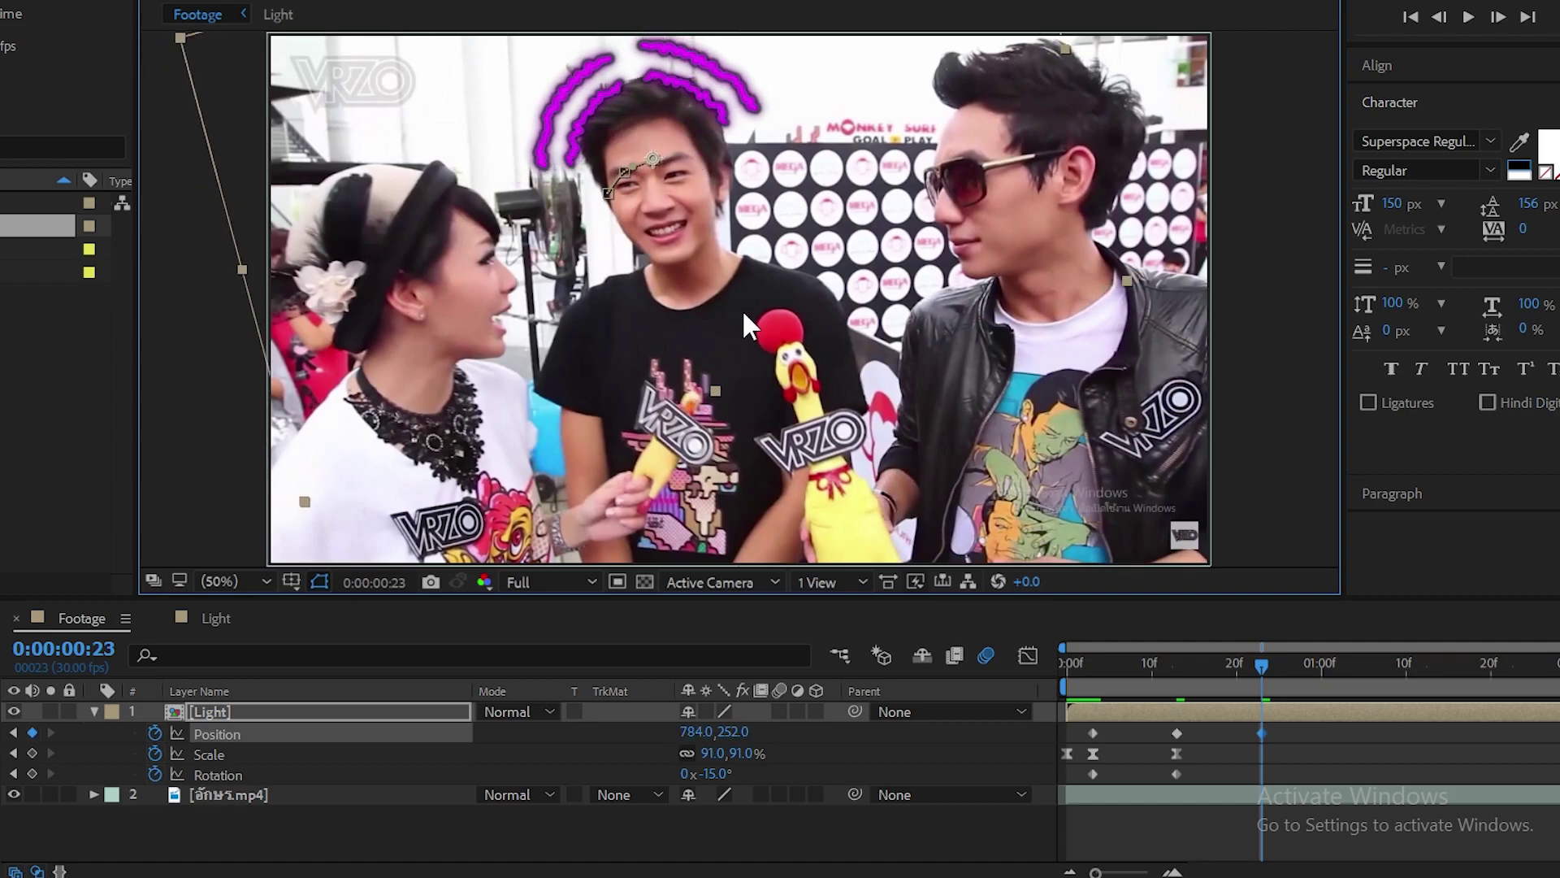
click(33, 753)
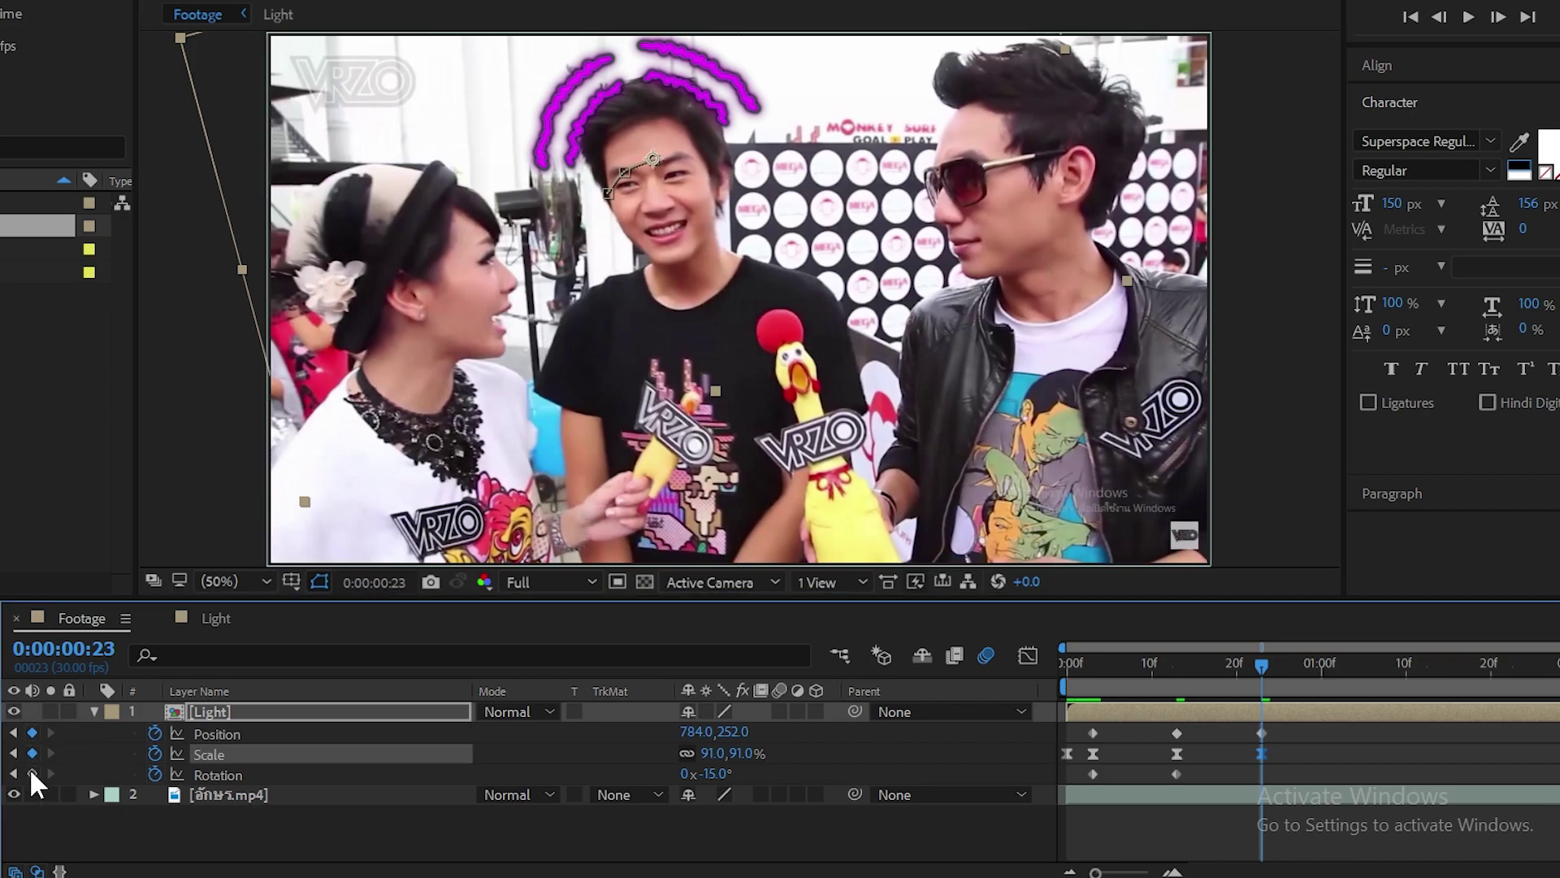
click(32, 774)
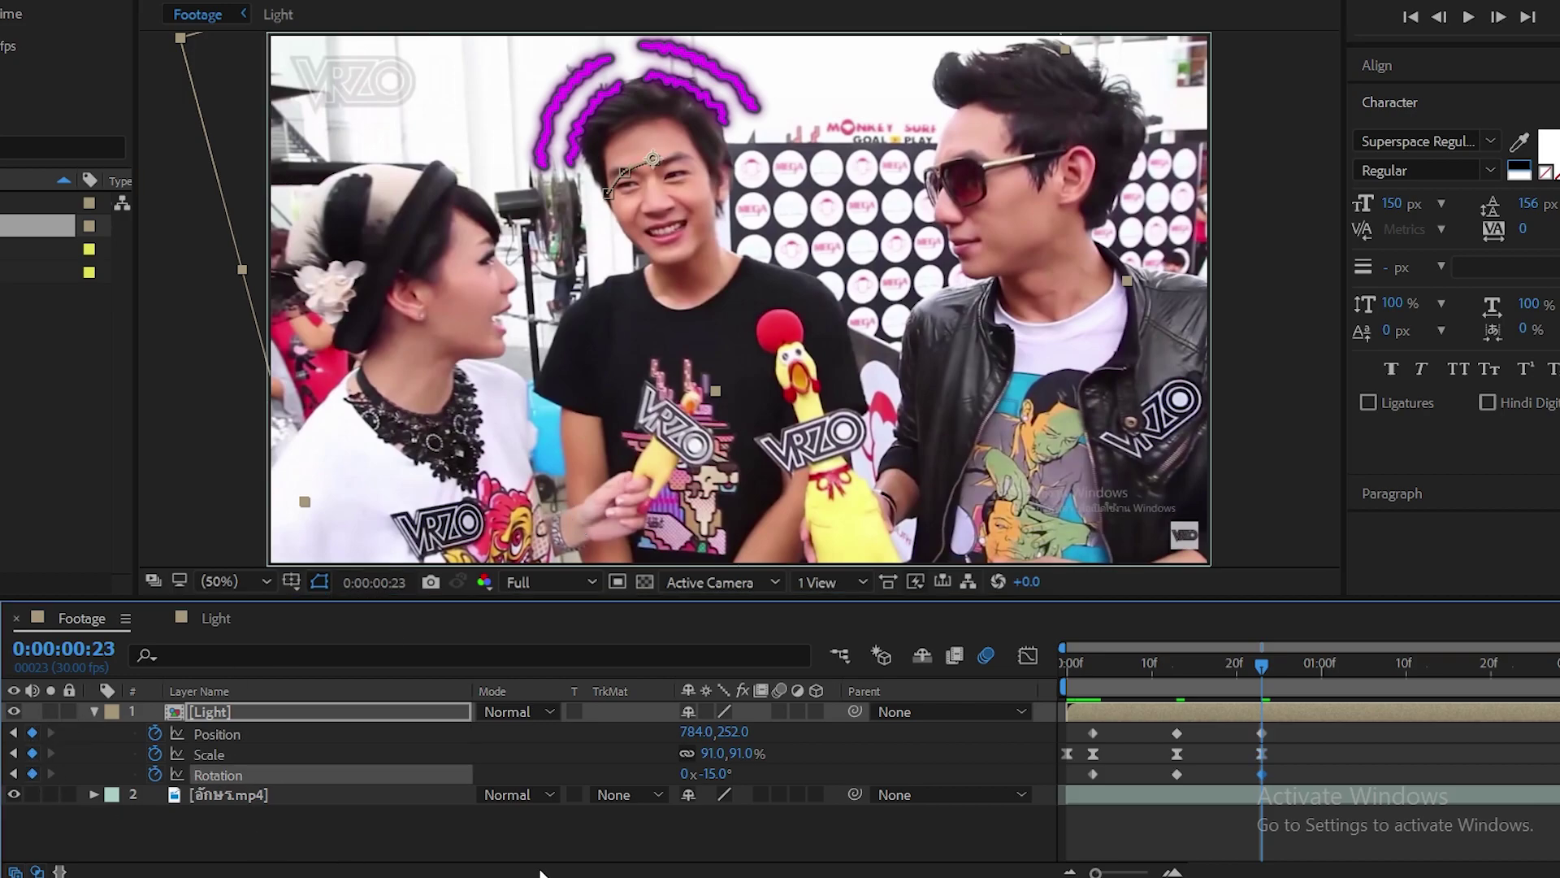
Over the next poses move the arcs right and retilt them to +29°, +20°, then +9°
key(space)
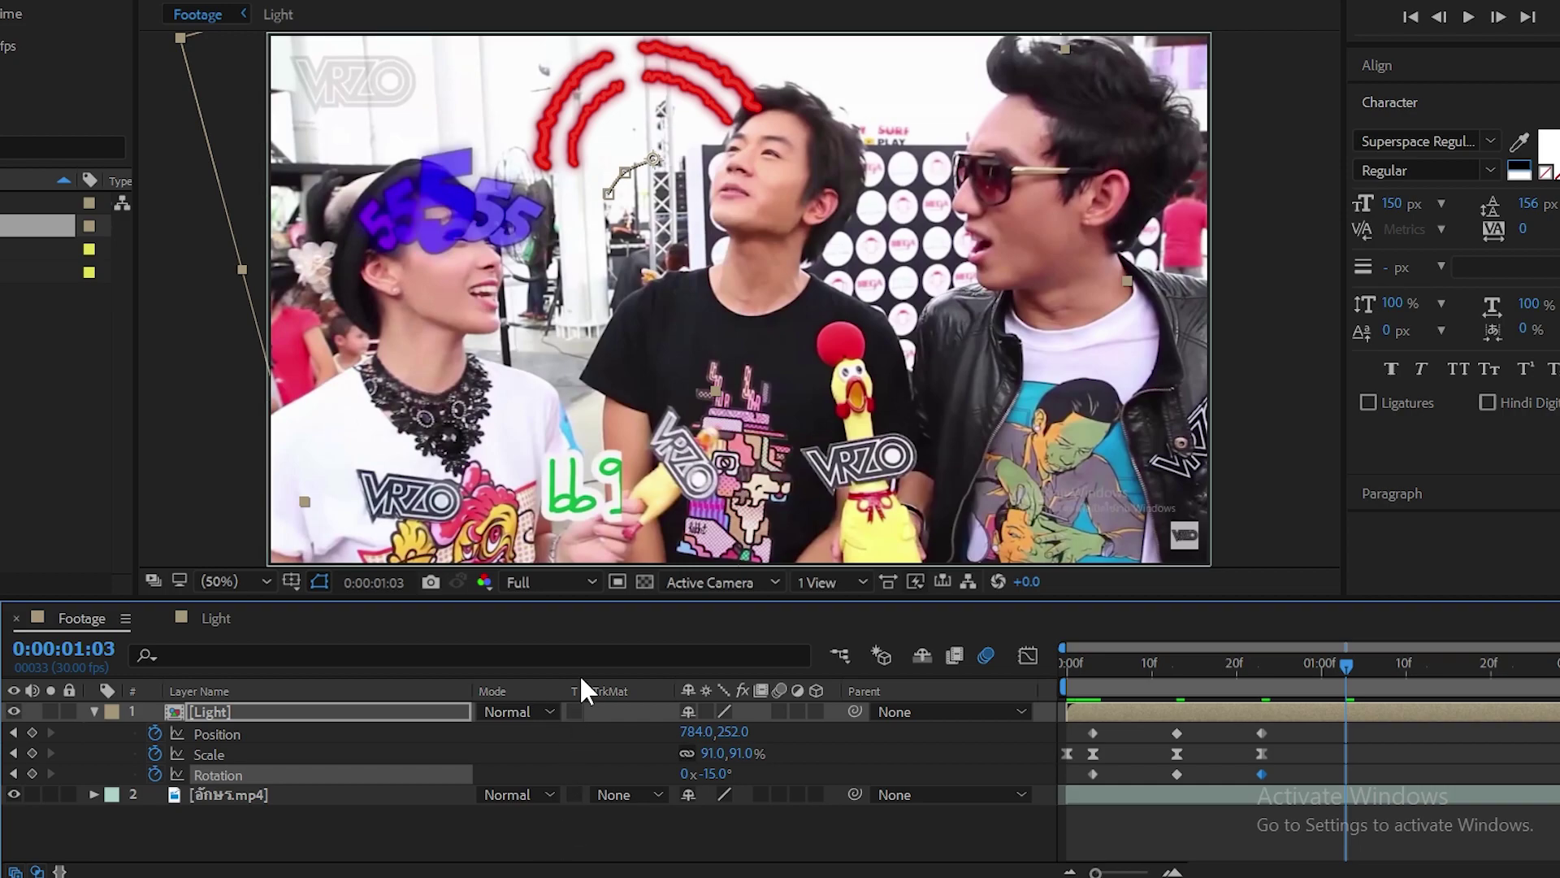
drag(662, 117, 780, 105)
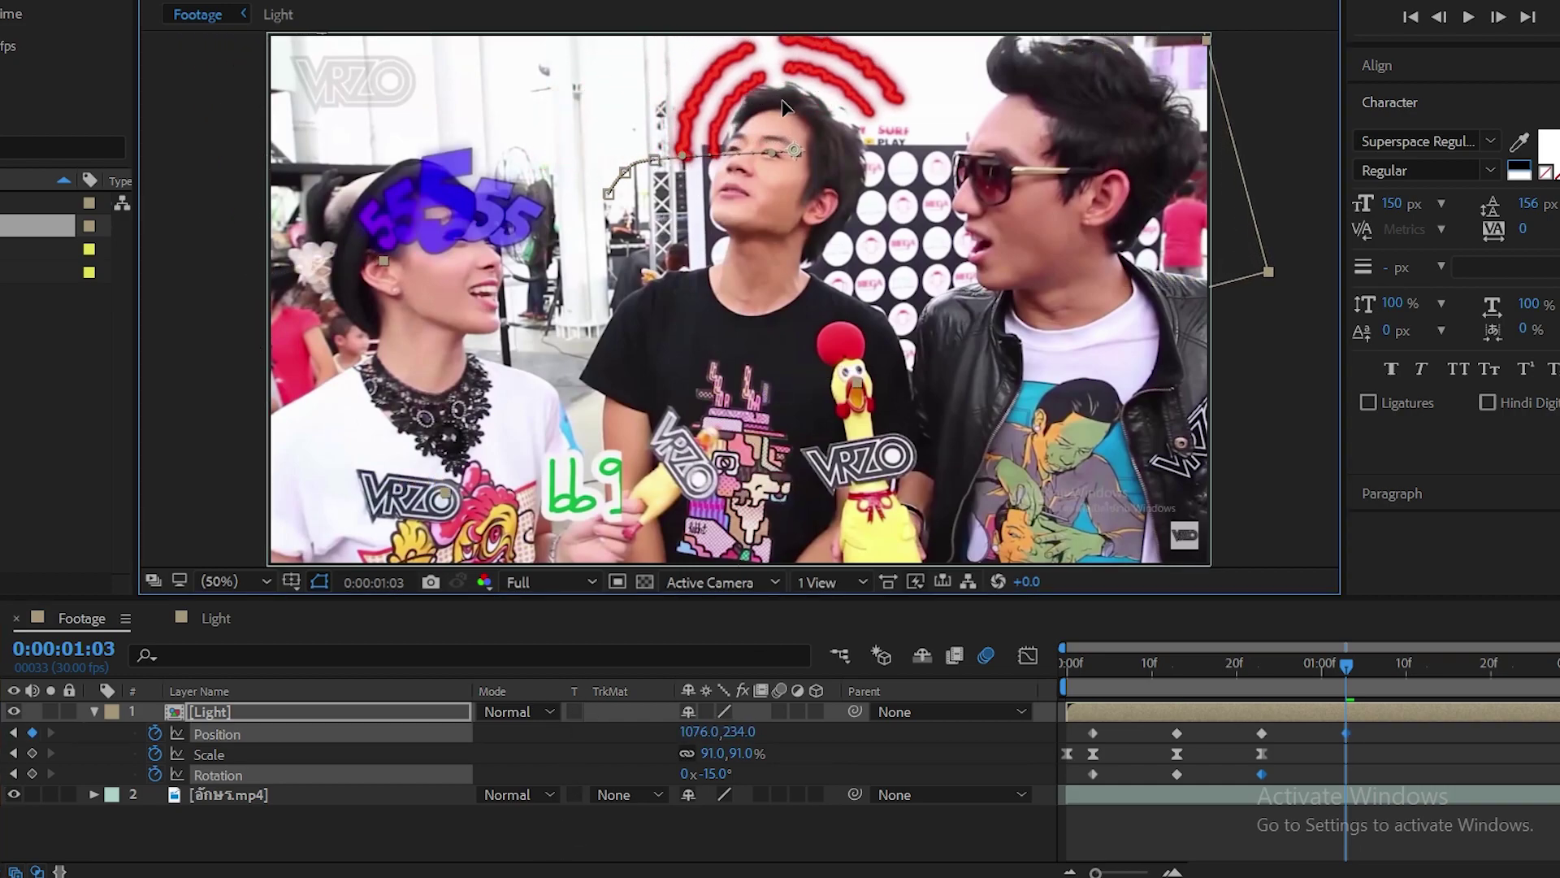
drag(780, 106, 807, 99)
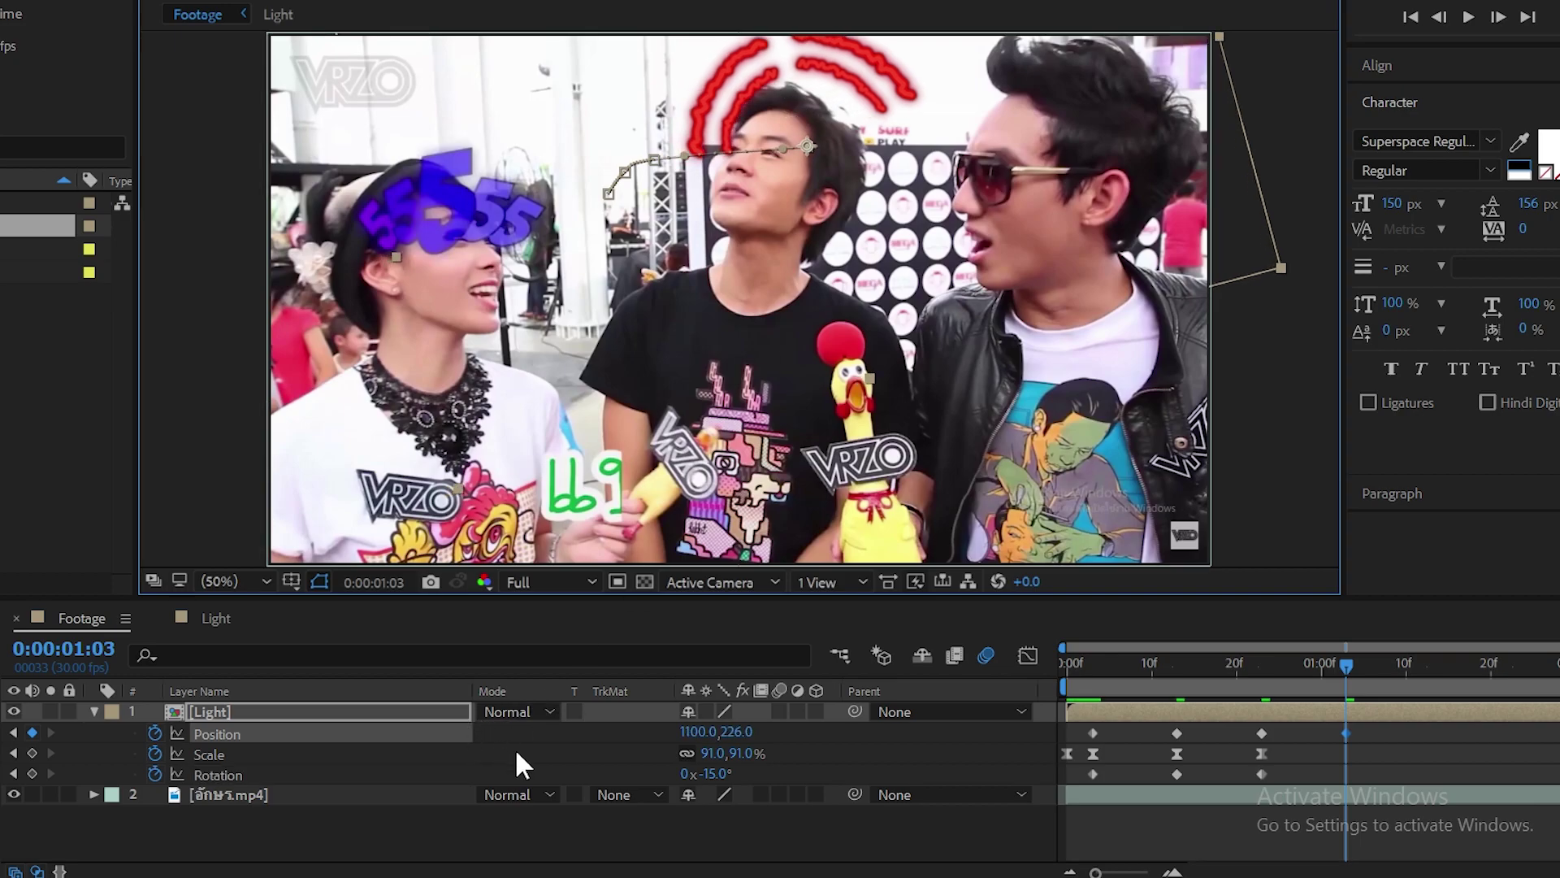
drag(715, 774, 765, 776)
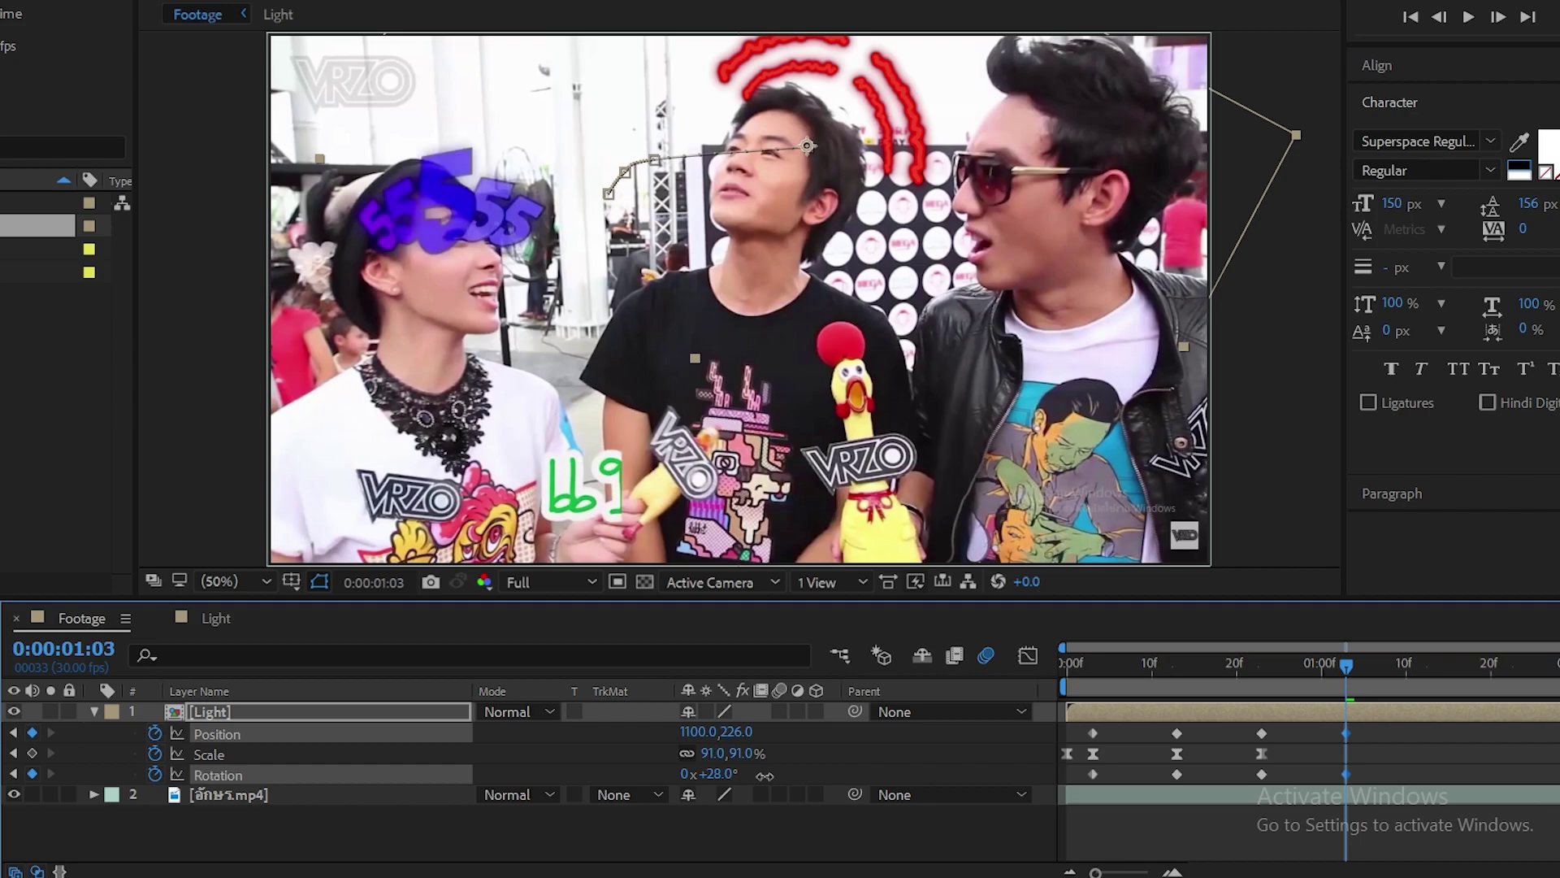
drag(765, 776, 769, 776)
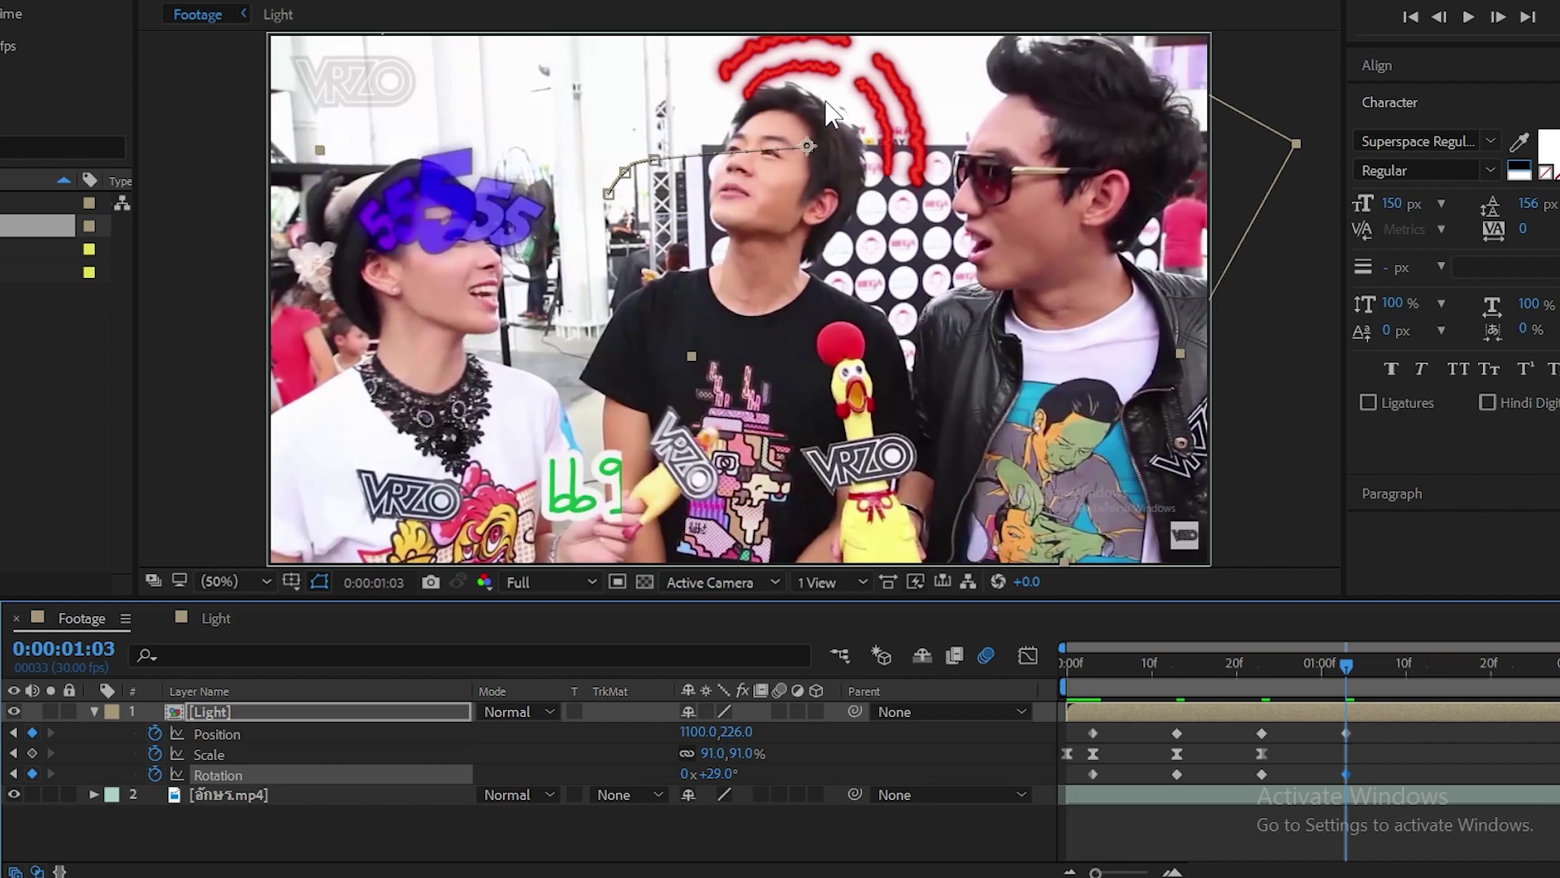
drag(821, 111, 793, 139)
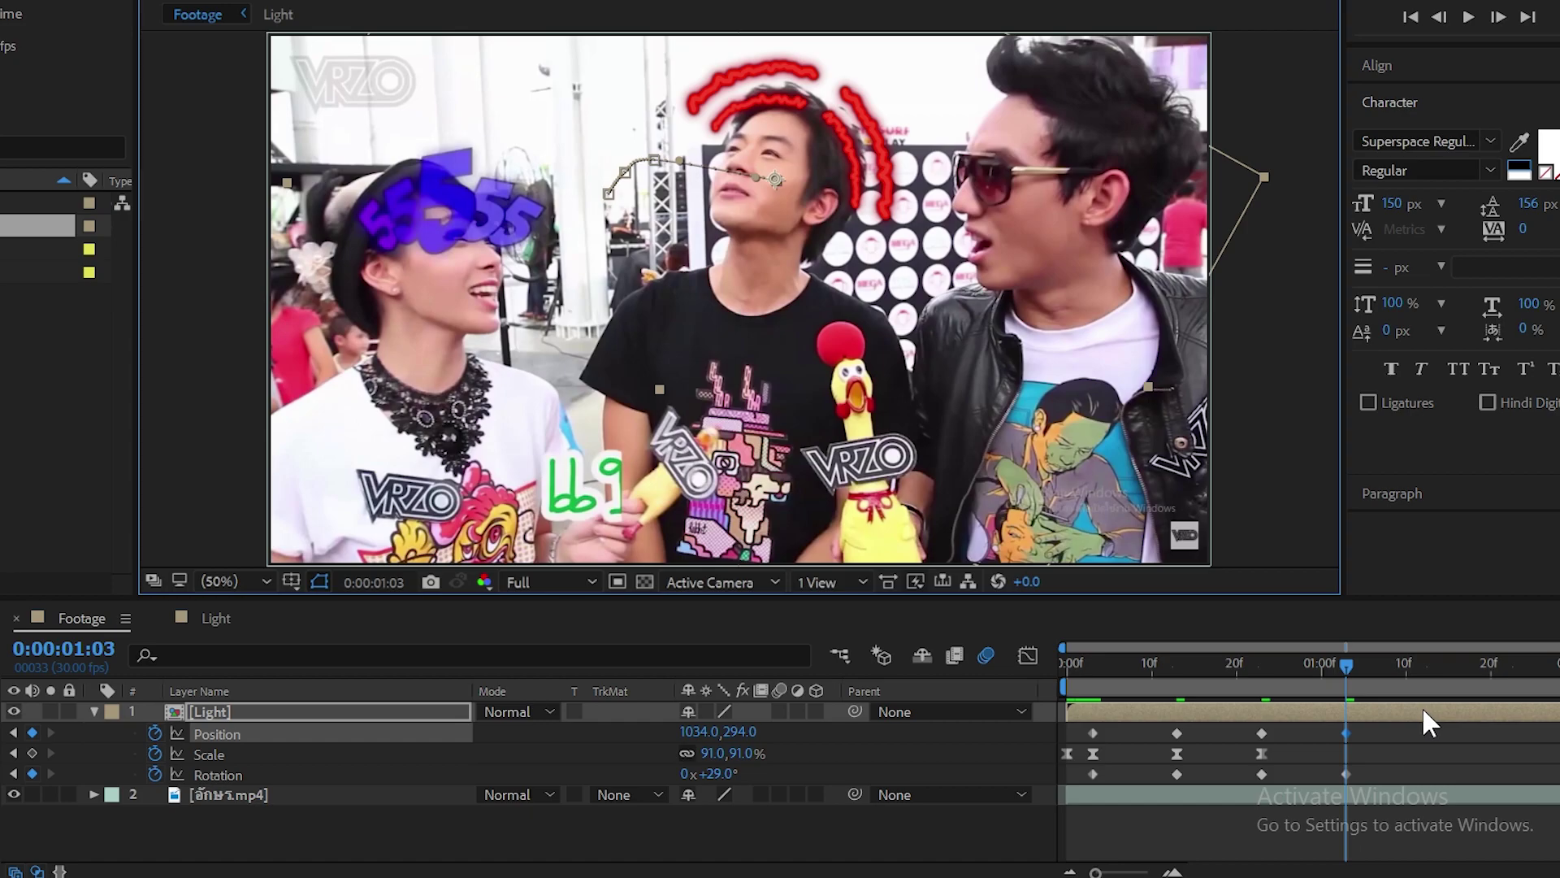
key(shift+Page_Down)
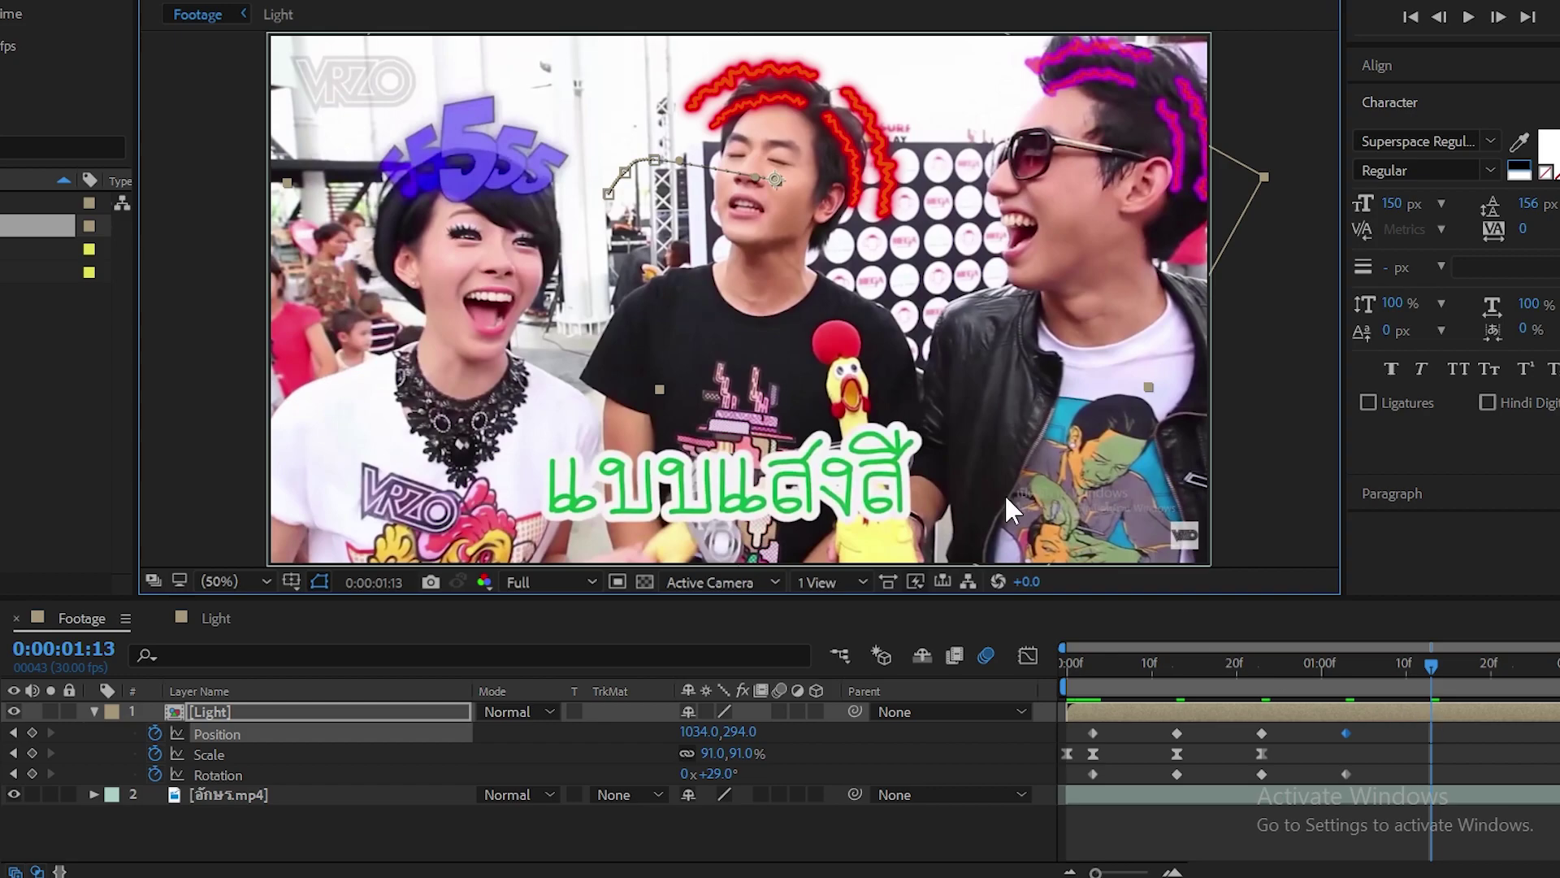
drag(788, 147, 785, 132)
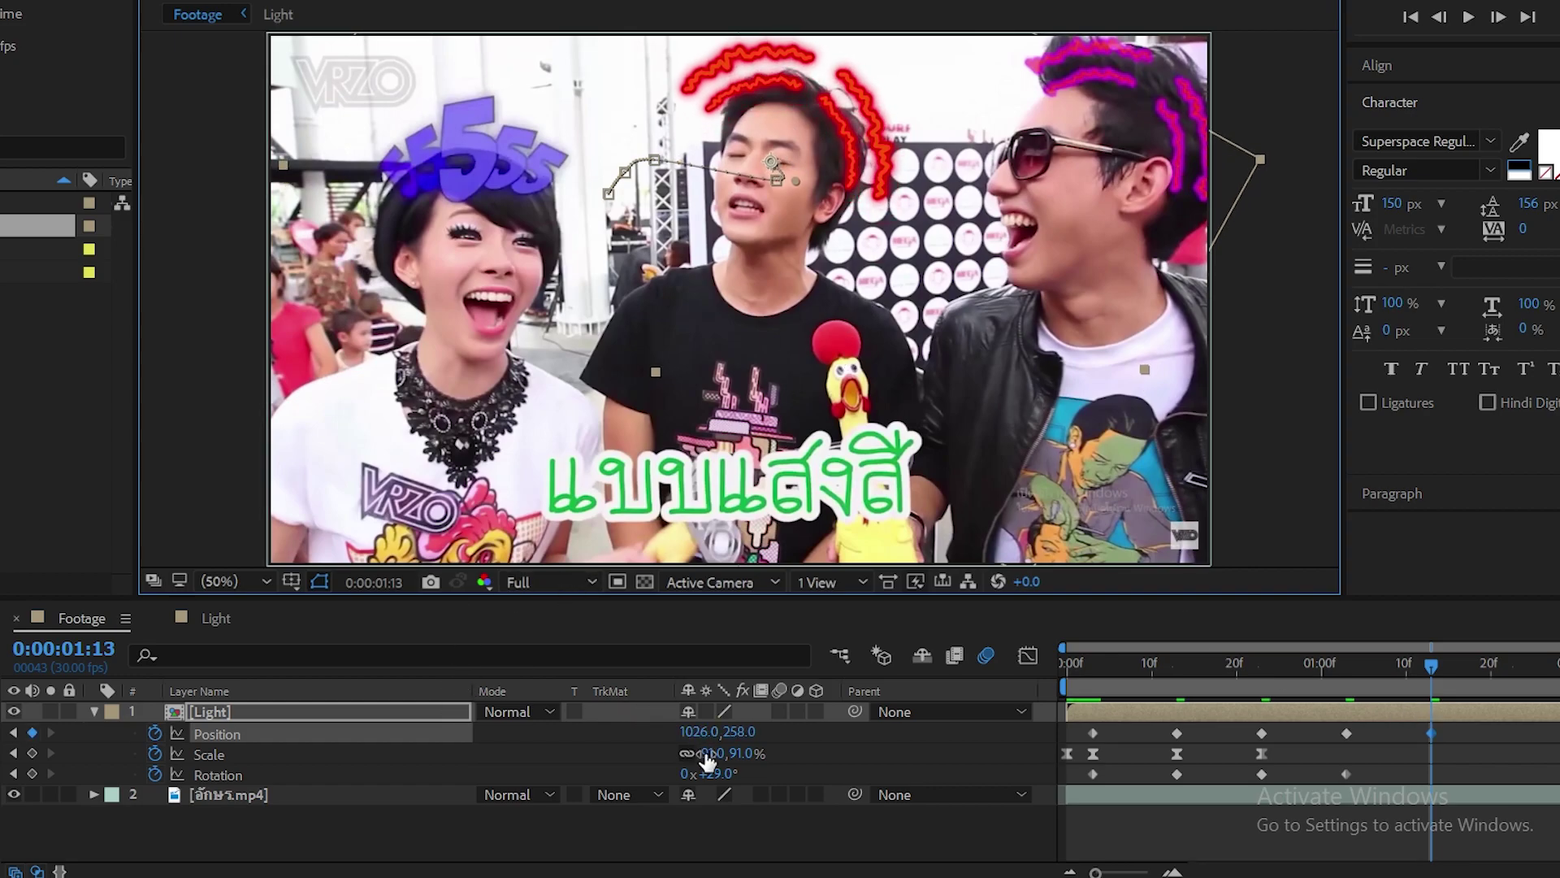
drag(713, 773, 705, 774)
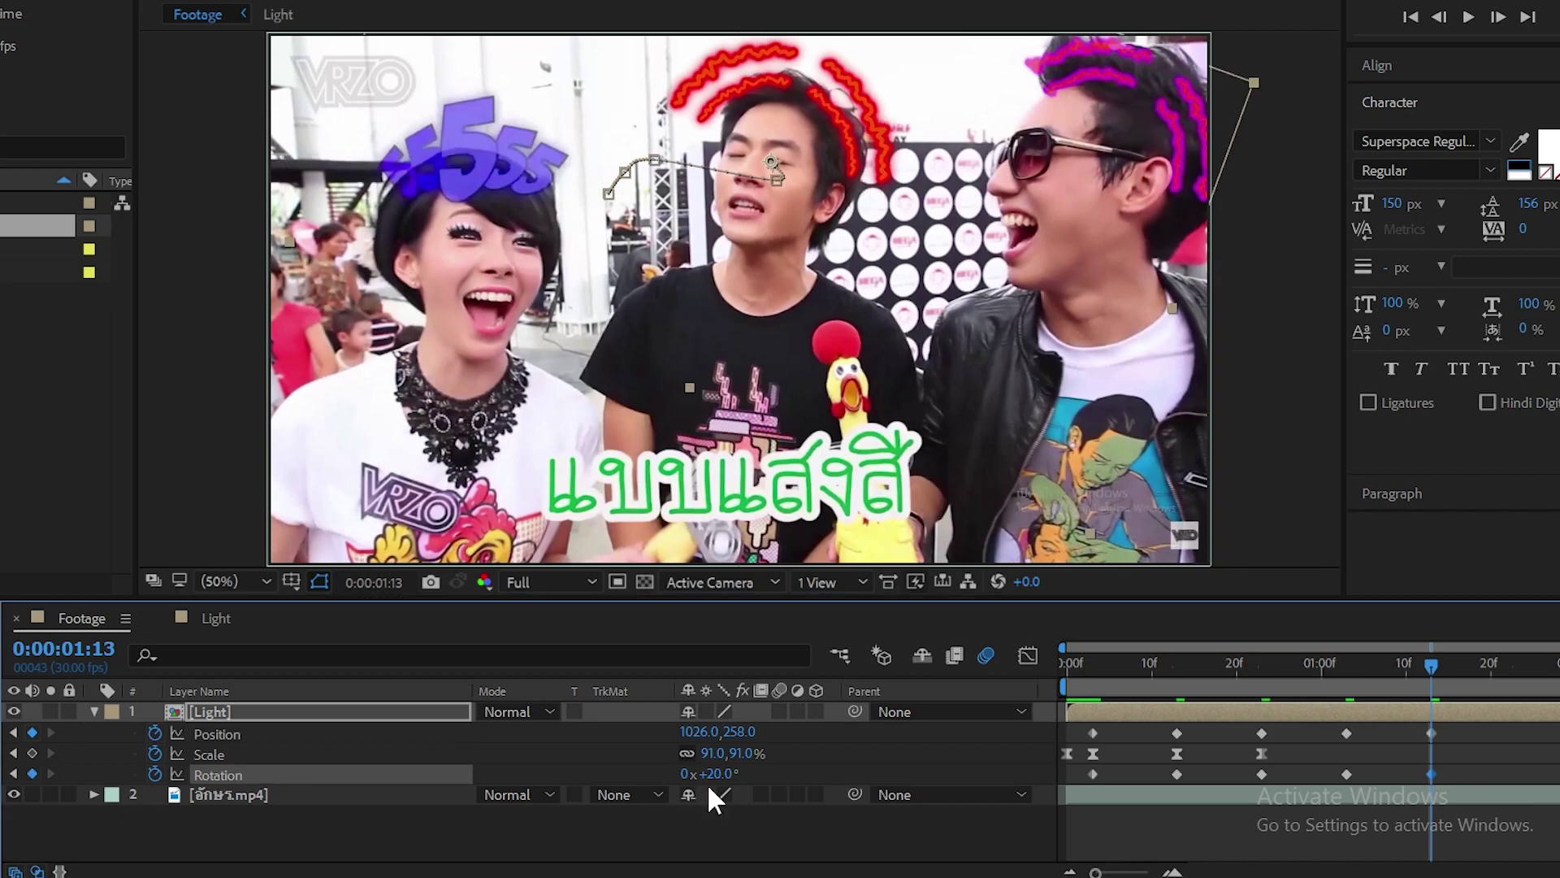
key(shift+Page_Down)
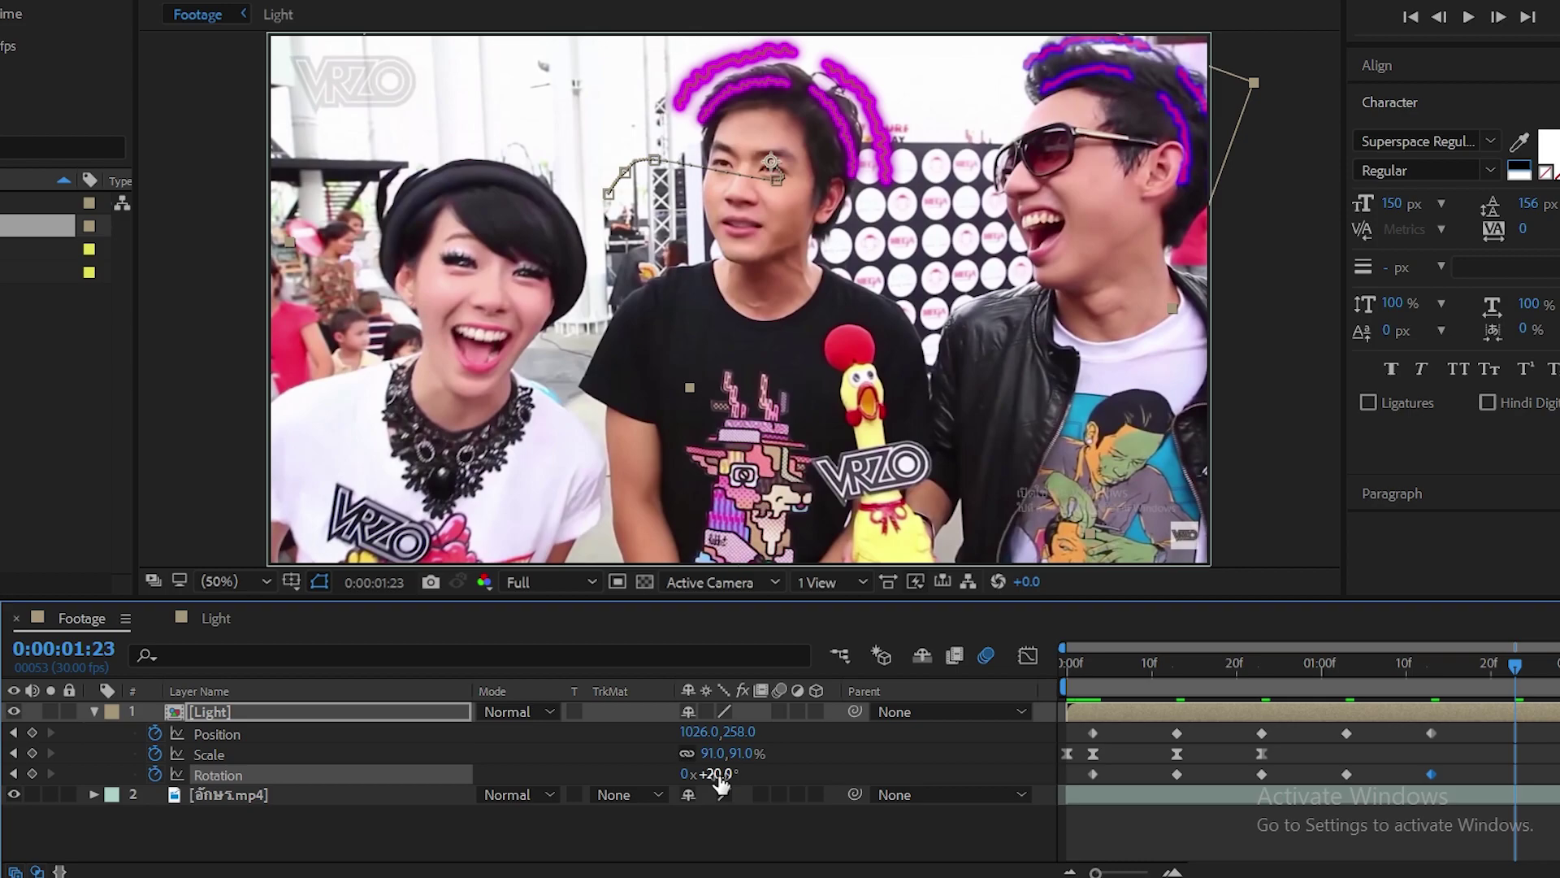
drag(715, 774, 707, 774)
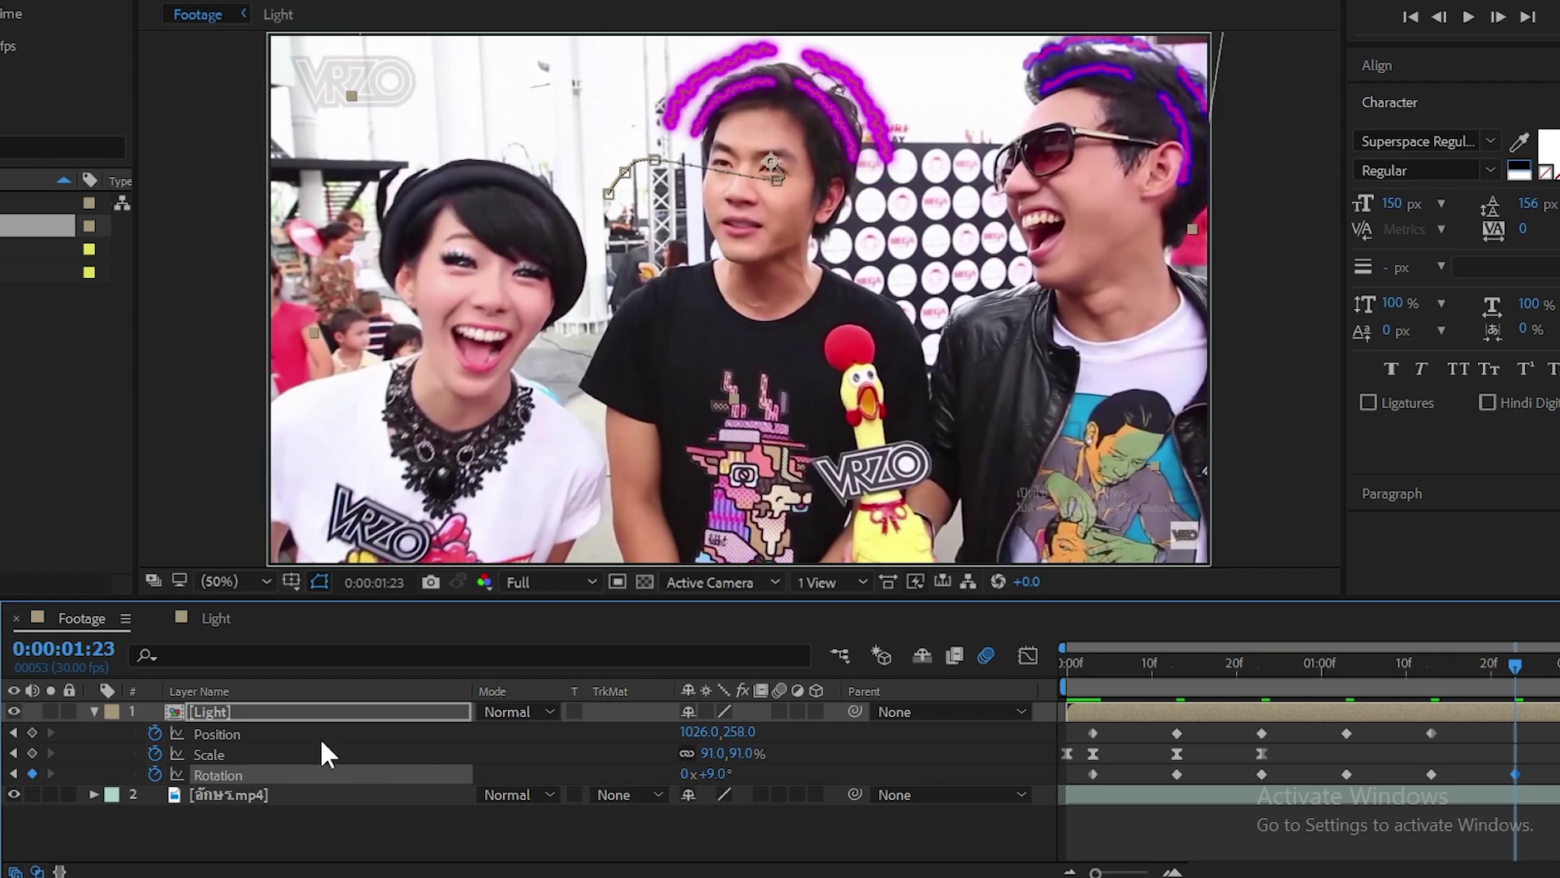
click(32, 733)
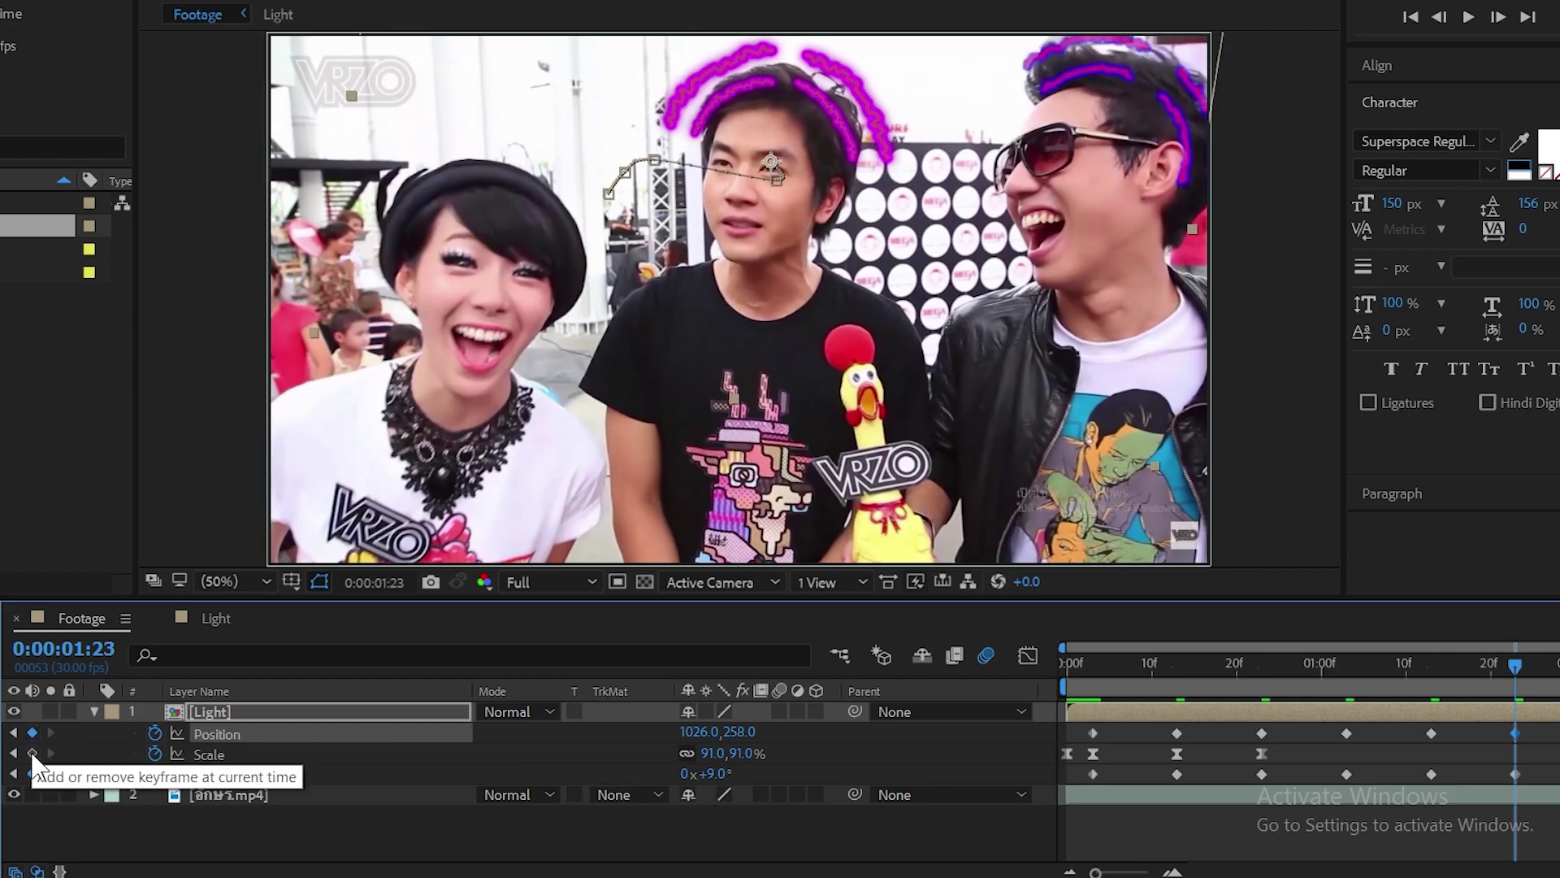
Keyframe scale at 1:23, fade opacity from 100% there to 0% at 2:00, and preview
click(33, 752)
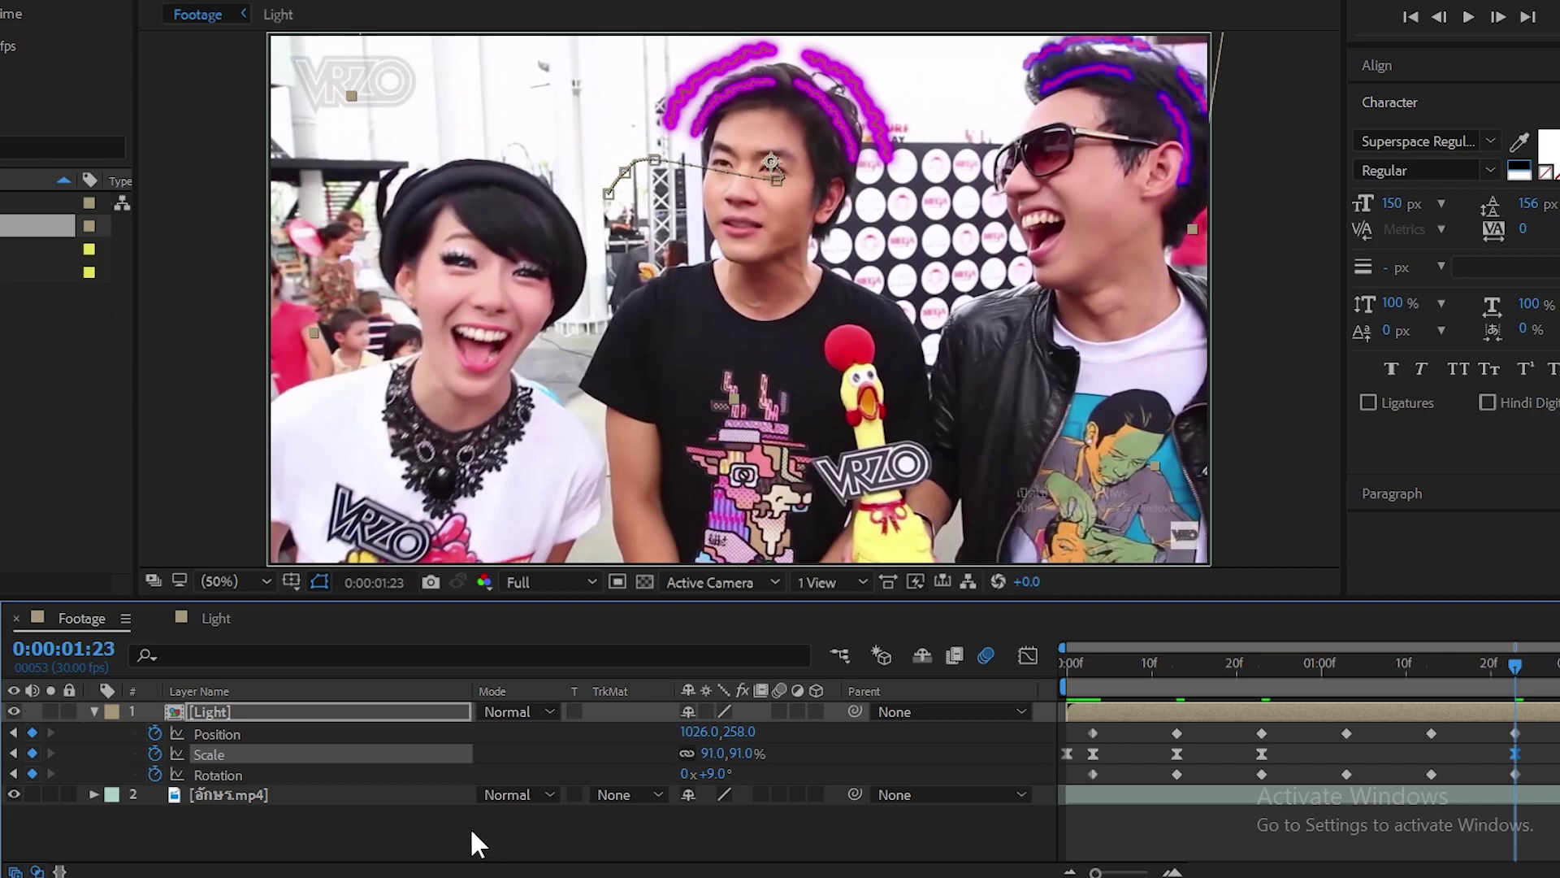
key(shift+t)
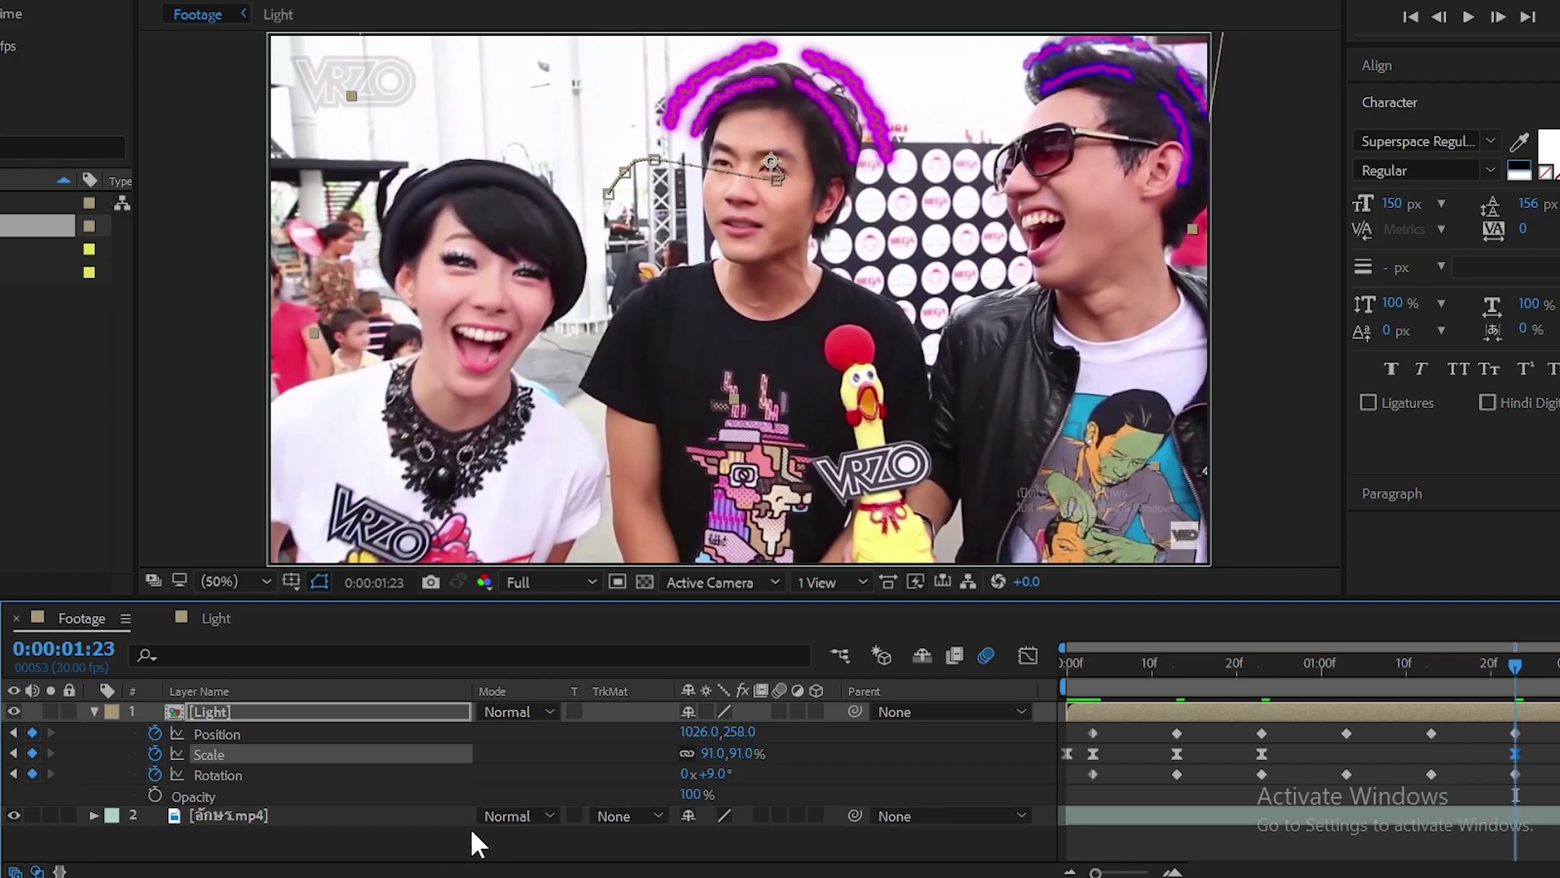
click(154, 796)
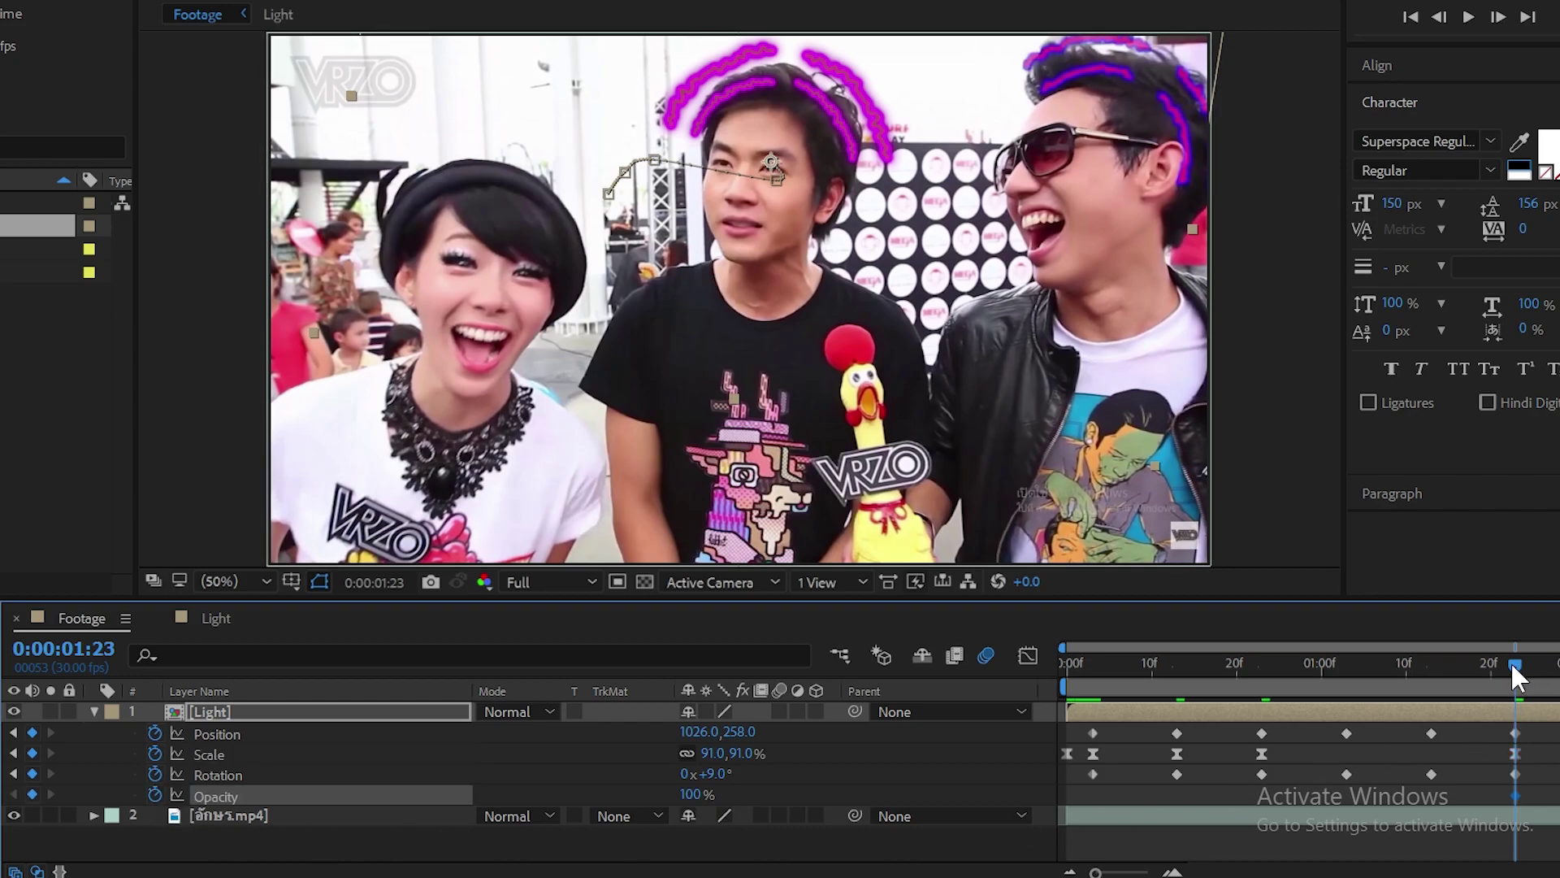
drag(1517, 675, 1559, 674)
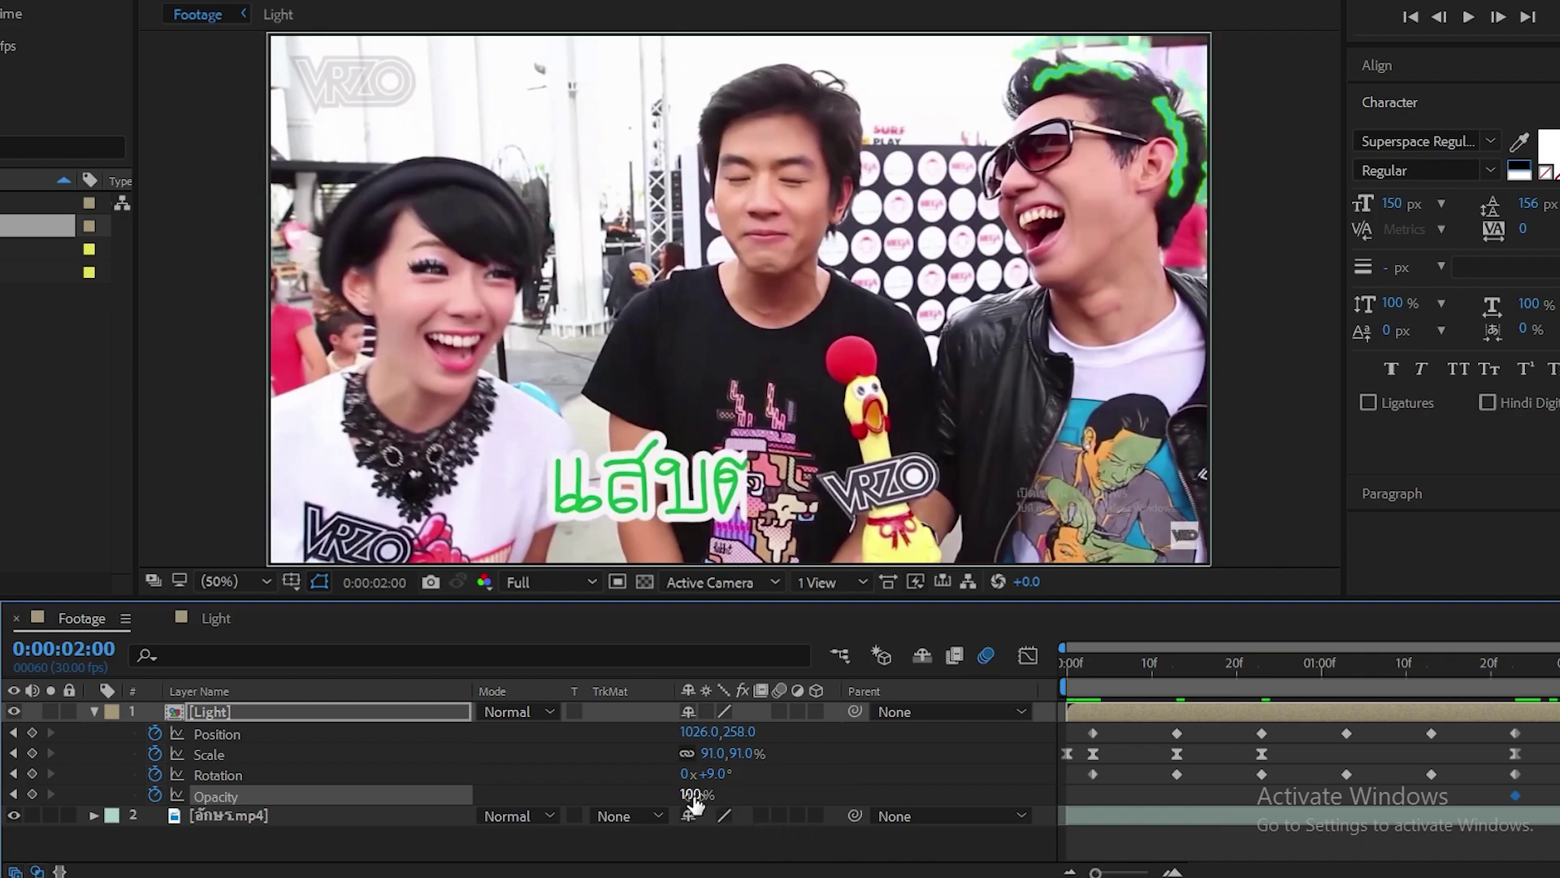
click(693, 795)
text(0)
key(Return)
click(1463, 17)
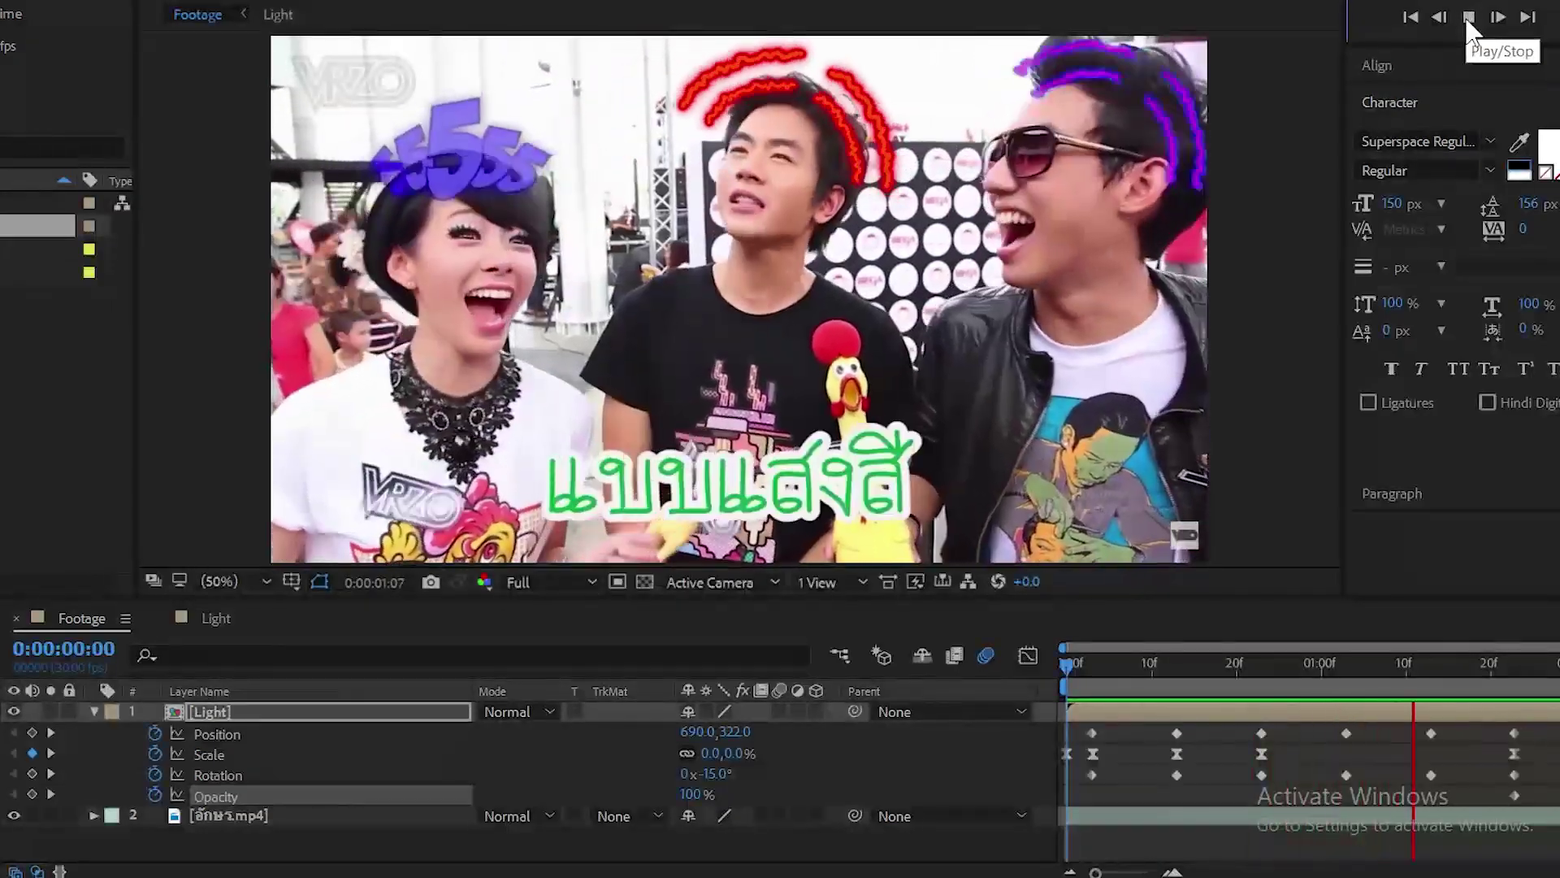
click(1468, 19)
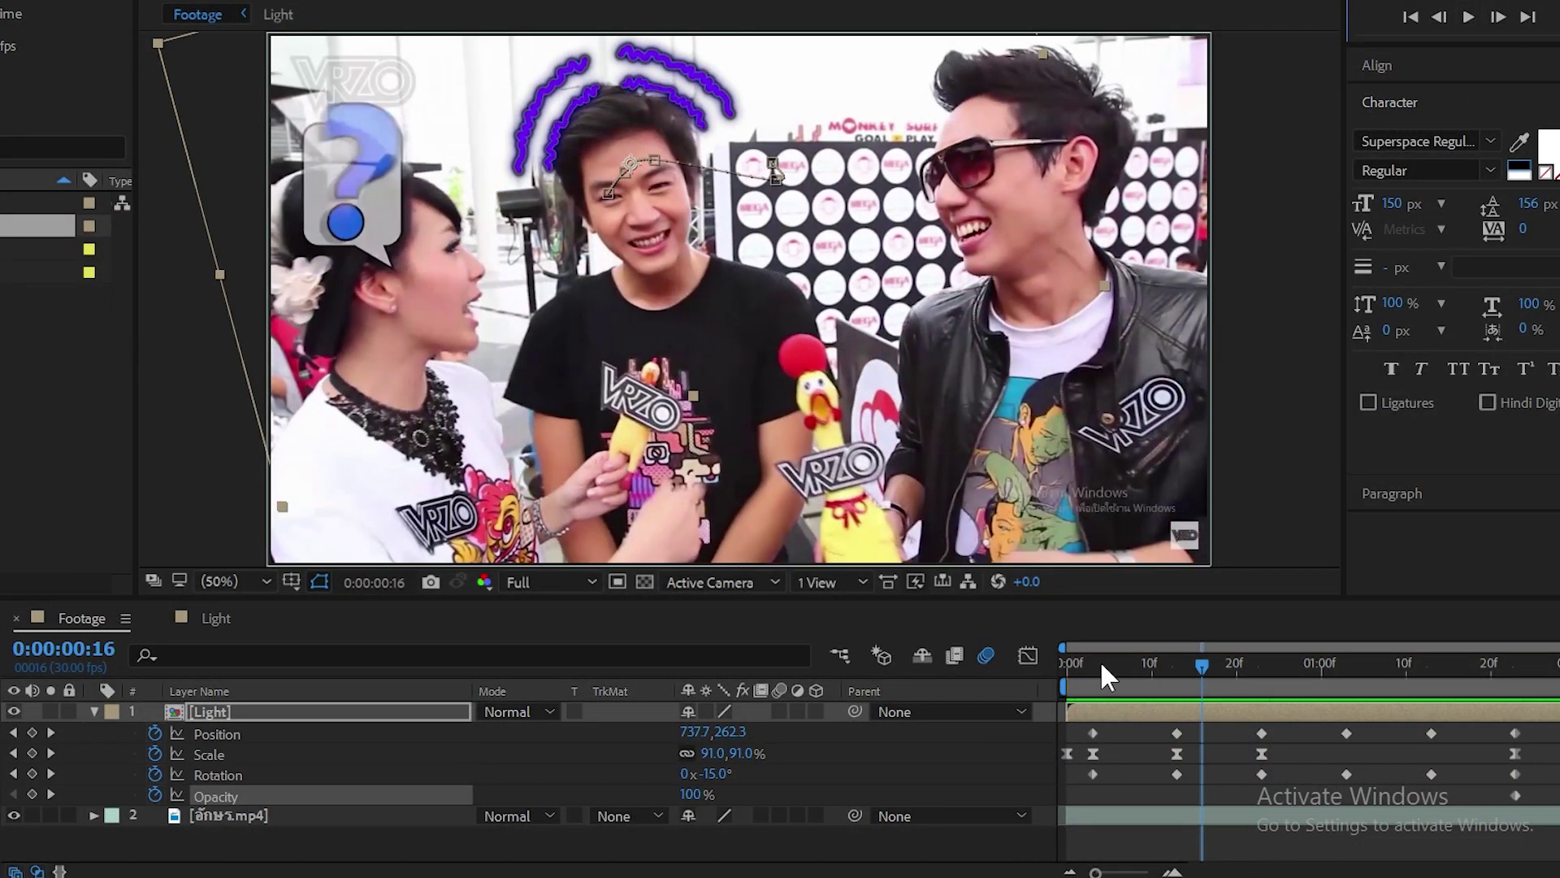
click(1070, 663)
drag(1071, 665, 1083, 665)
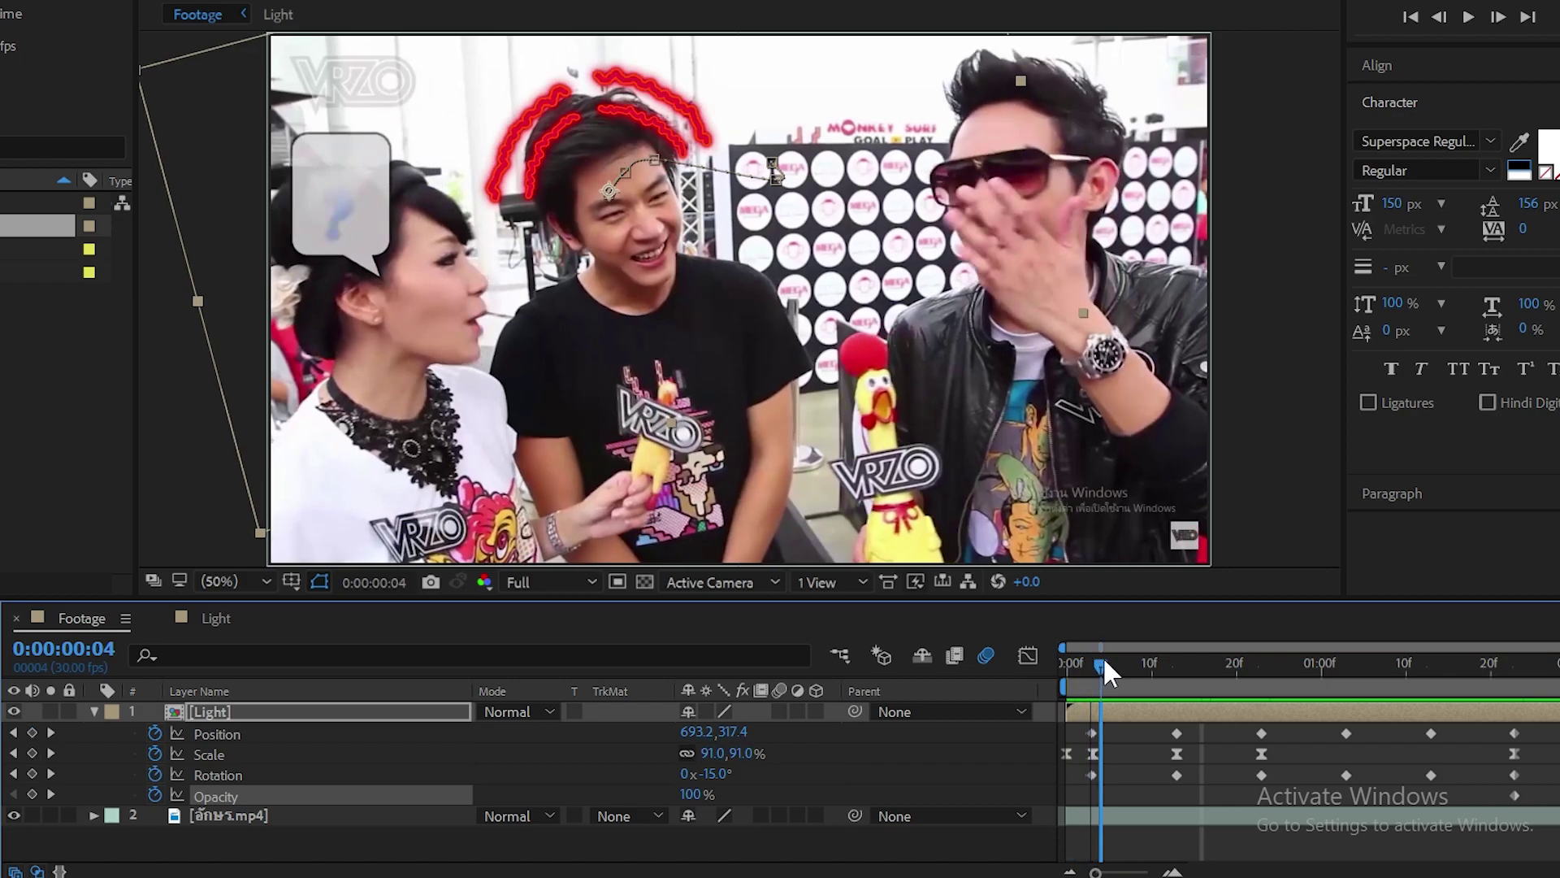
mouse_move(1084, 665)
mouse_down()
mouse_move(1193, 652)
mouse_move(1285, 668)
mouse_up()
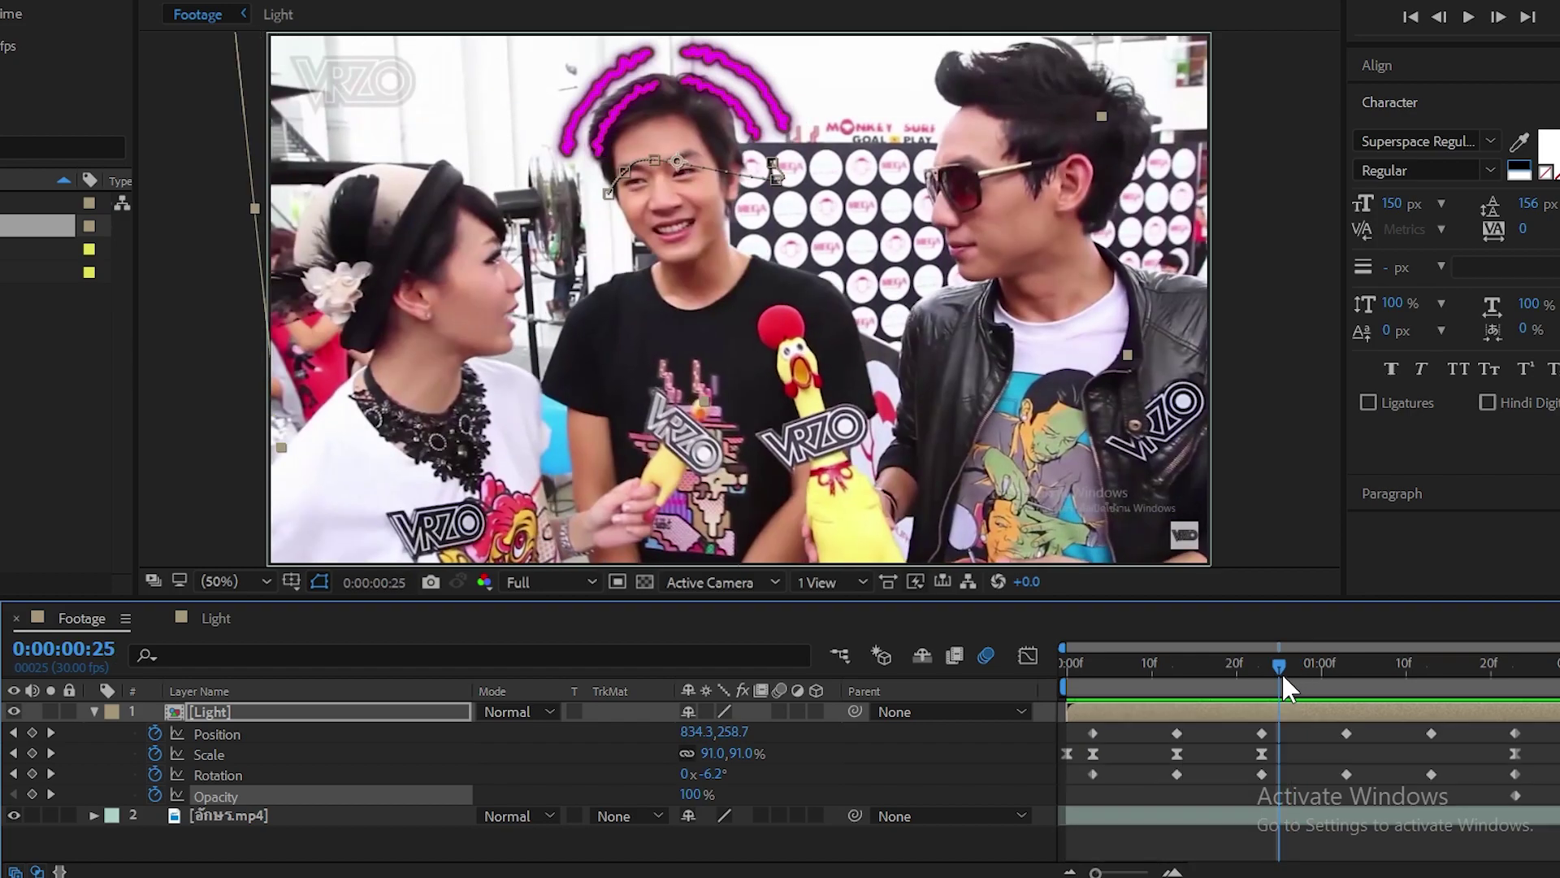
Shift the Light arcs to sit over the head across the first frames, adding extra tilt on the third
click(687, 124)
drag(687, 124, 675, 124)
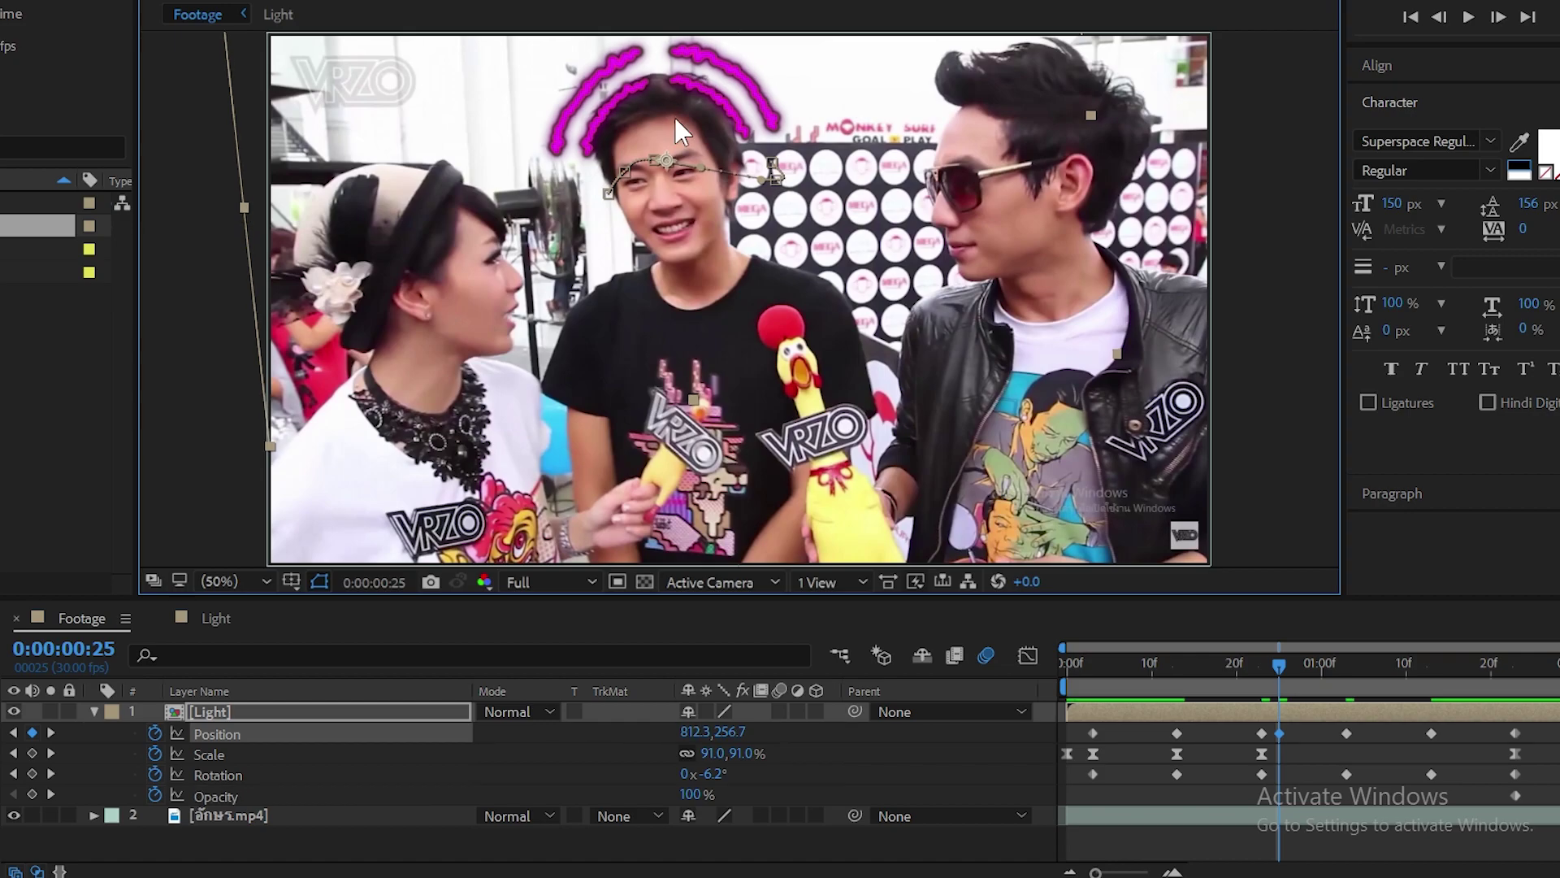
click(1283, 666)
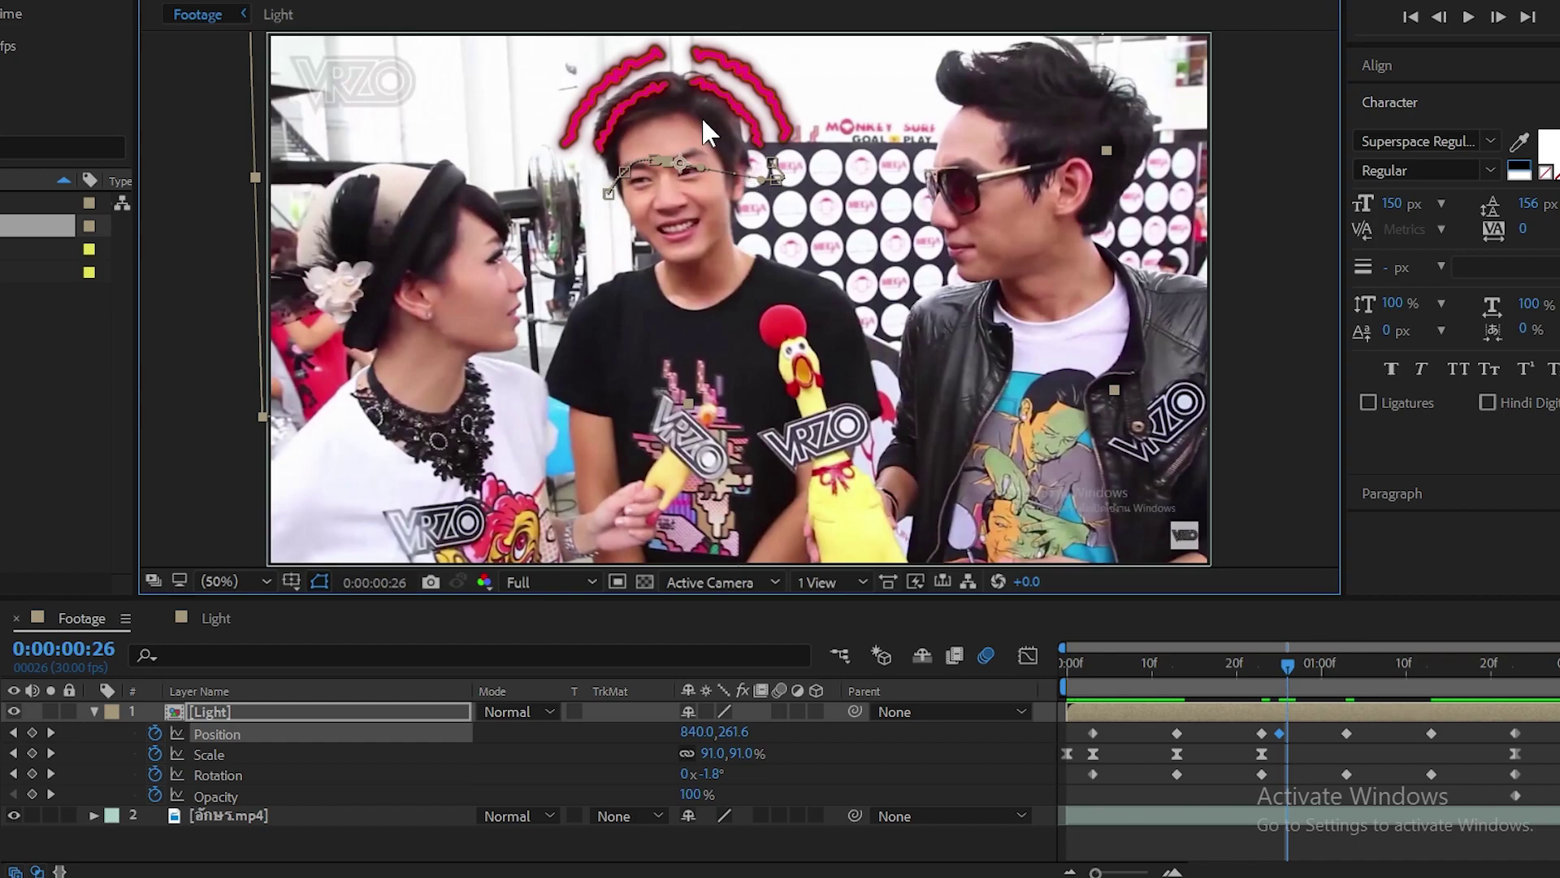
drag(707, 134, 701, 134)
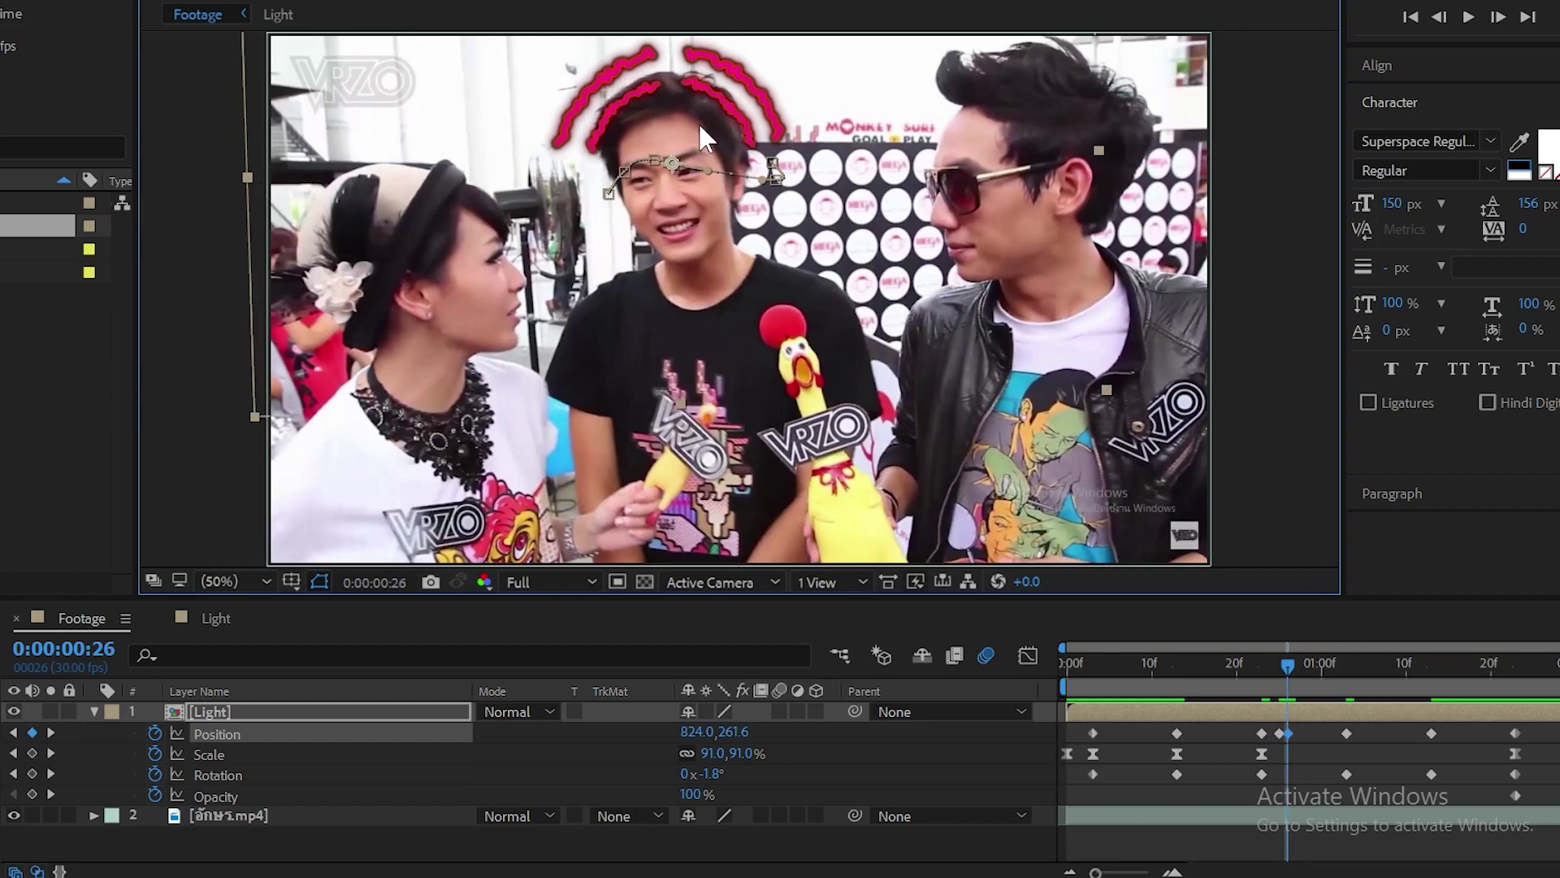
key(Page_Down)
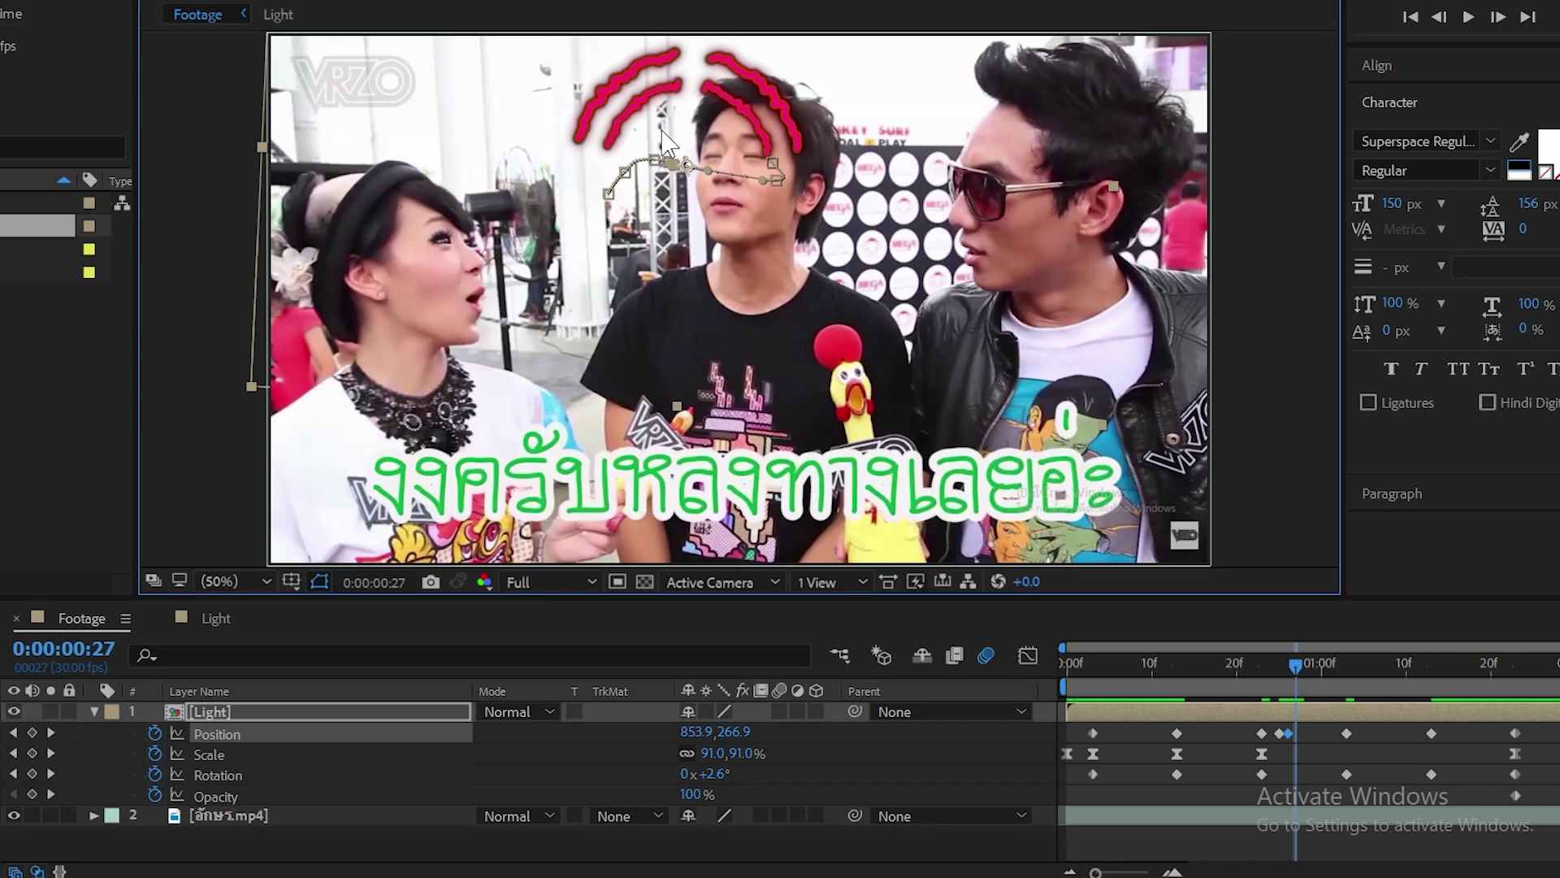
drag(701, 134, 739, 134)
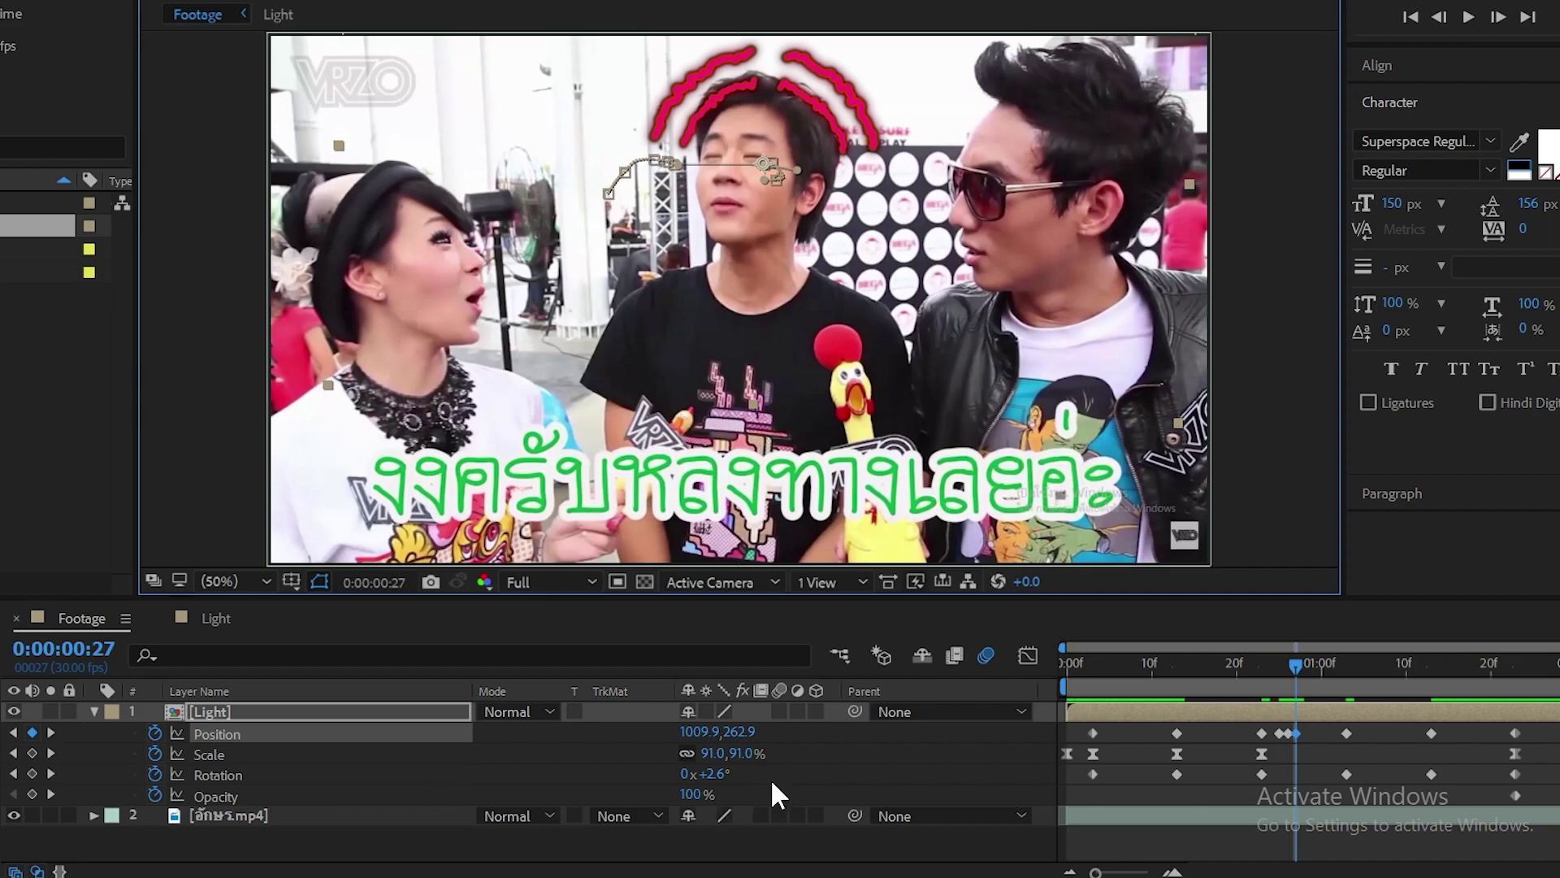
drag(706, 774, 717, 774)
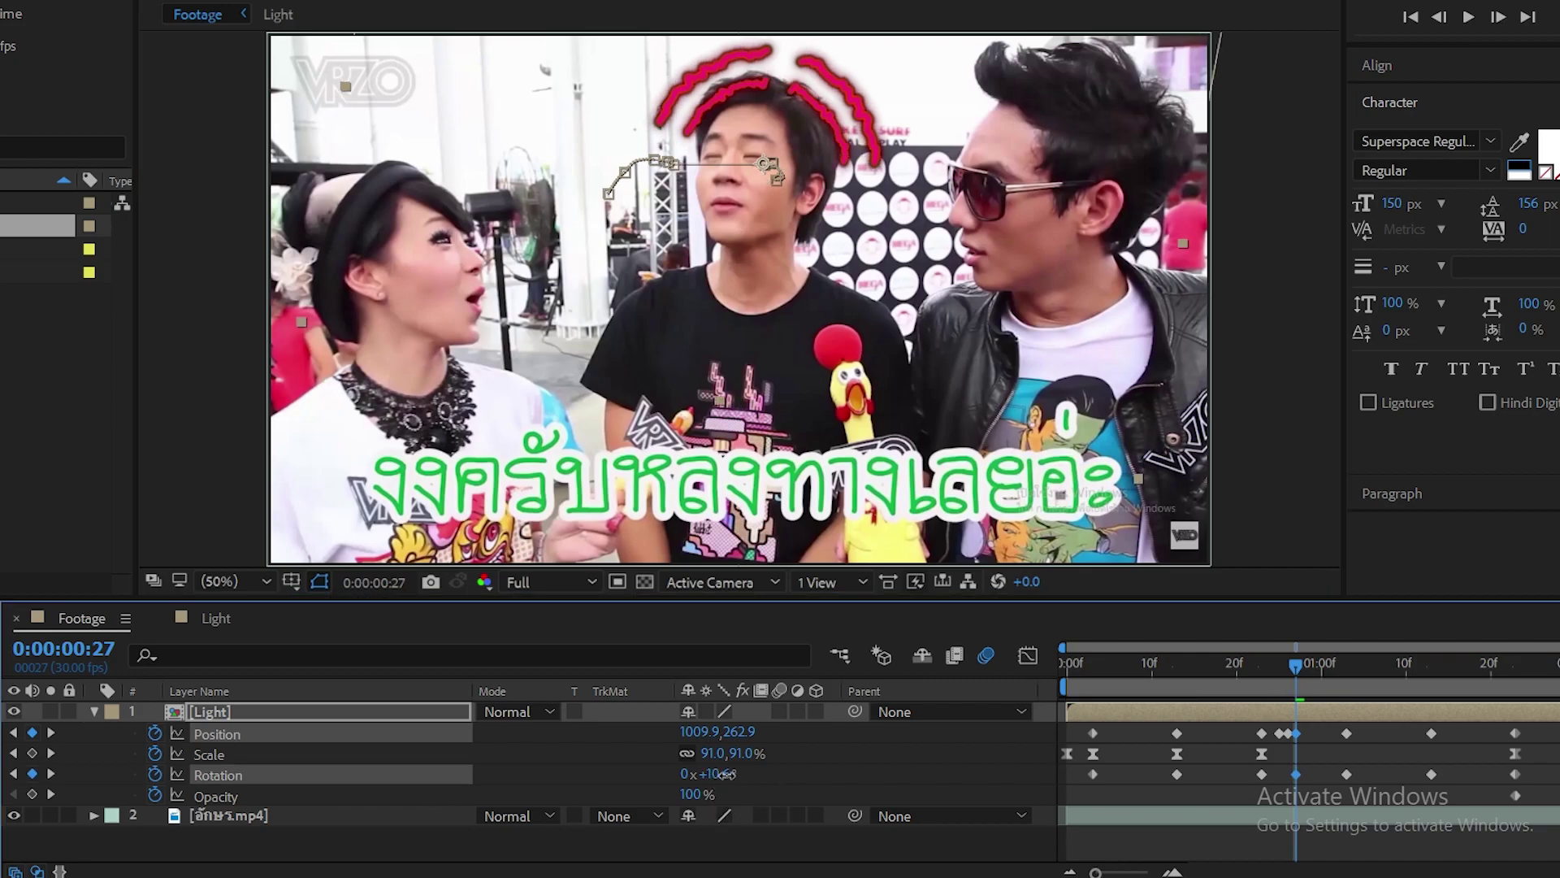
Keyframe the following frames' position and rotation, reaching 1036,282.3 and +37.9° at 0:00:01:02
key(Page_Down)
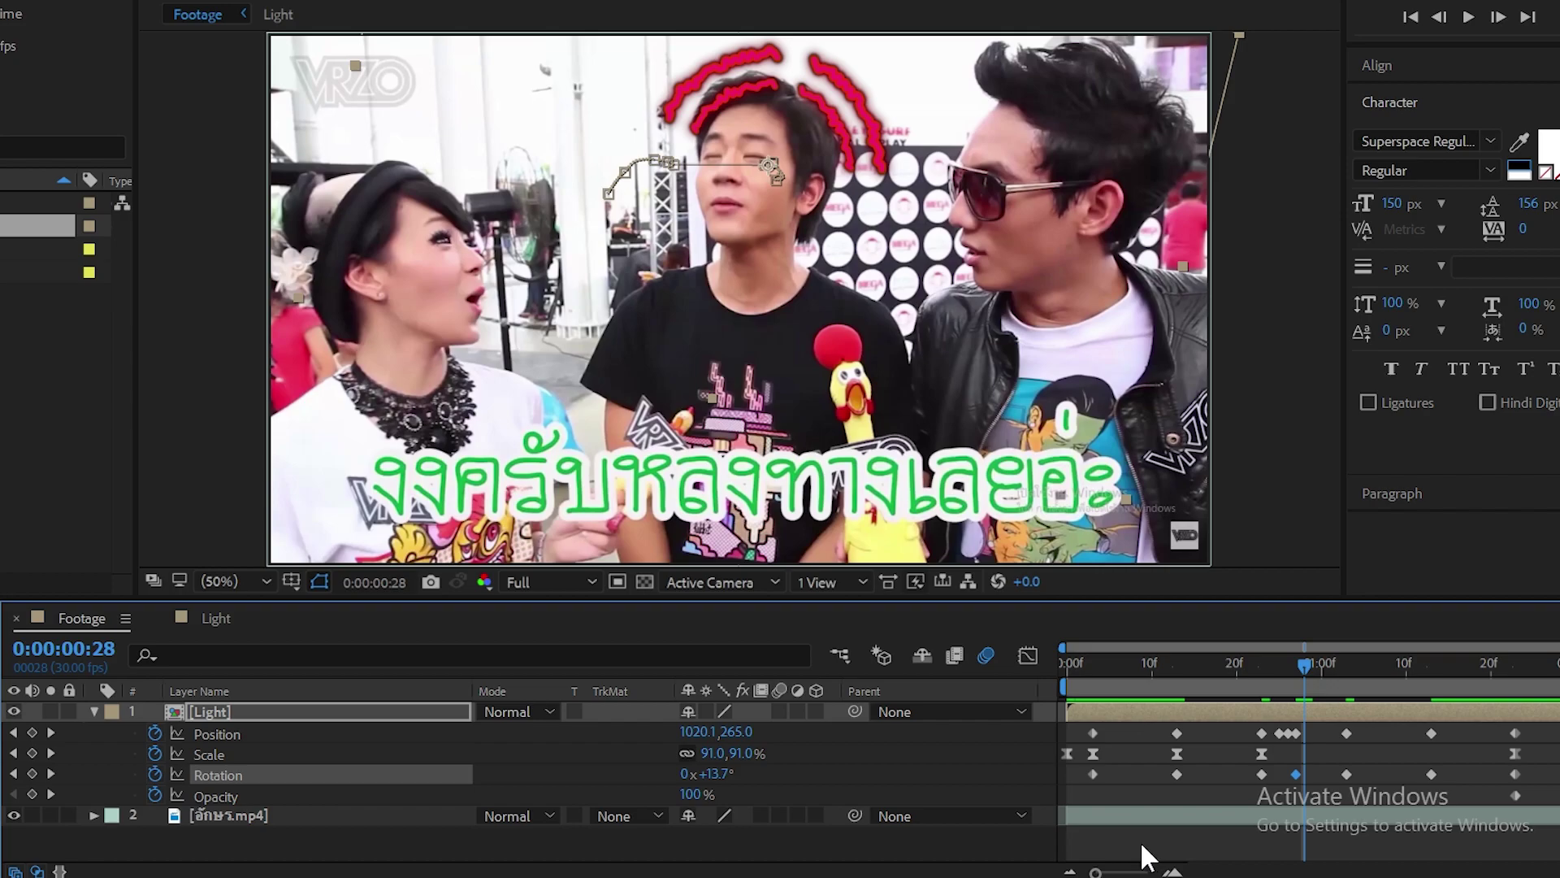
drag(788, 130, 778, 125)
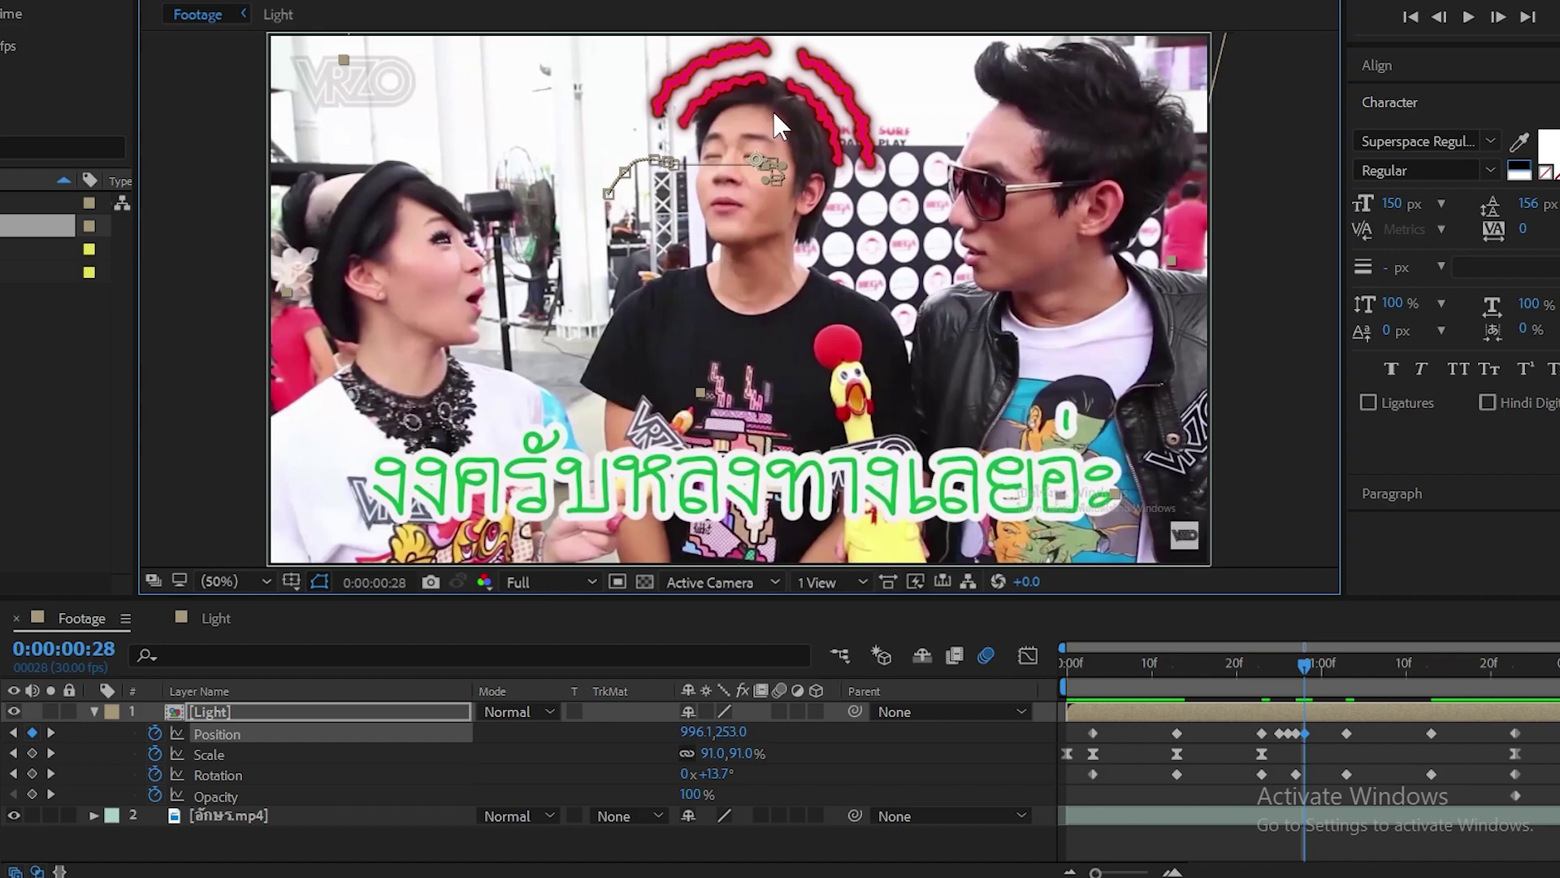
drag(773, 114, 774, 119)
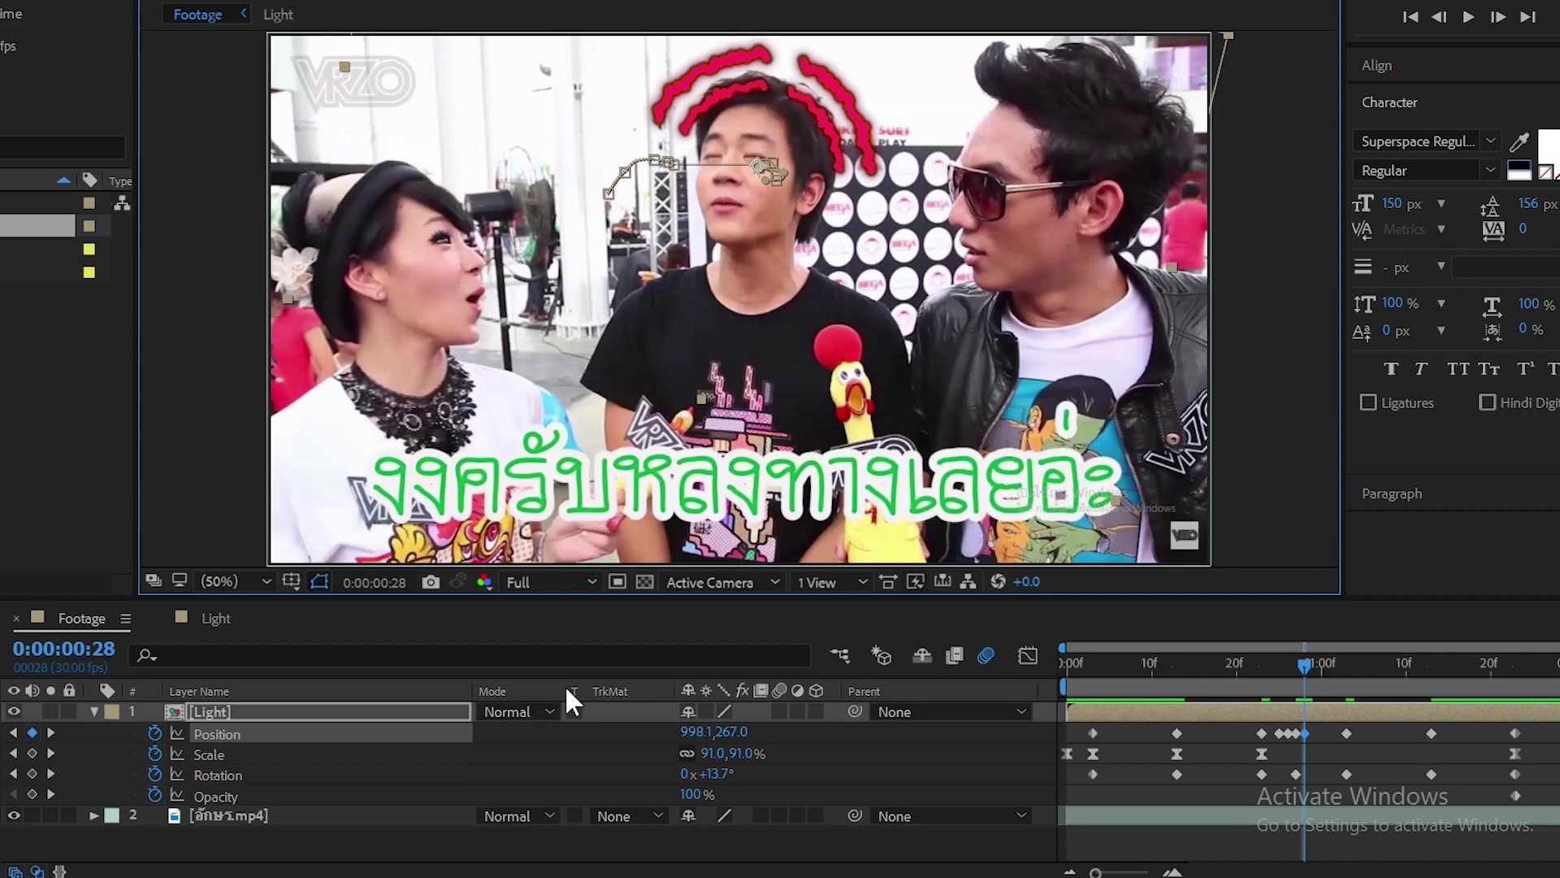
key(Page_Down)
key(Page_Down)
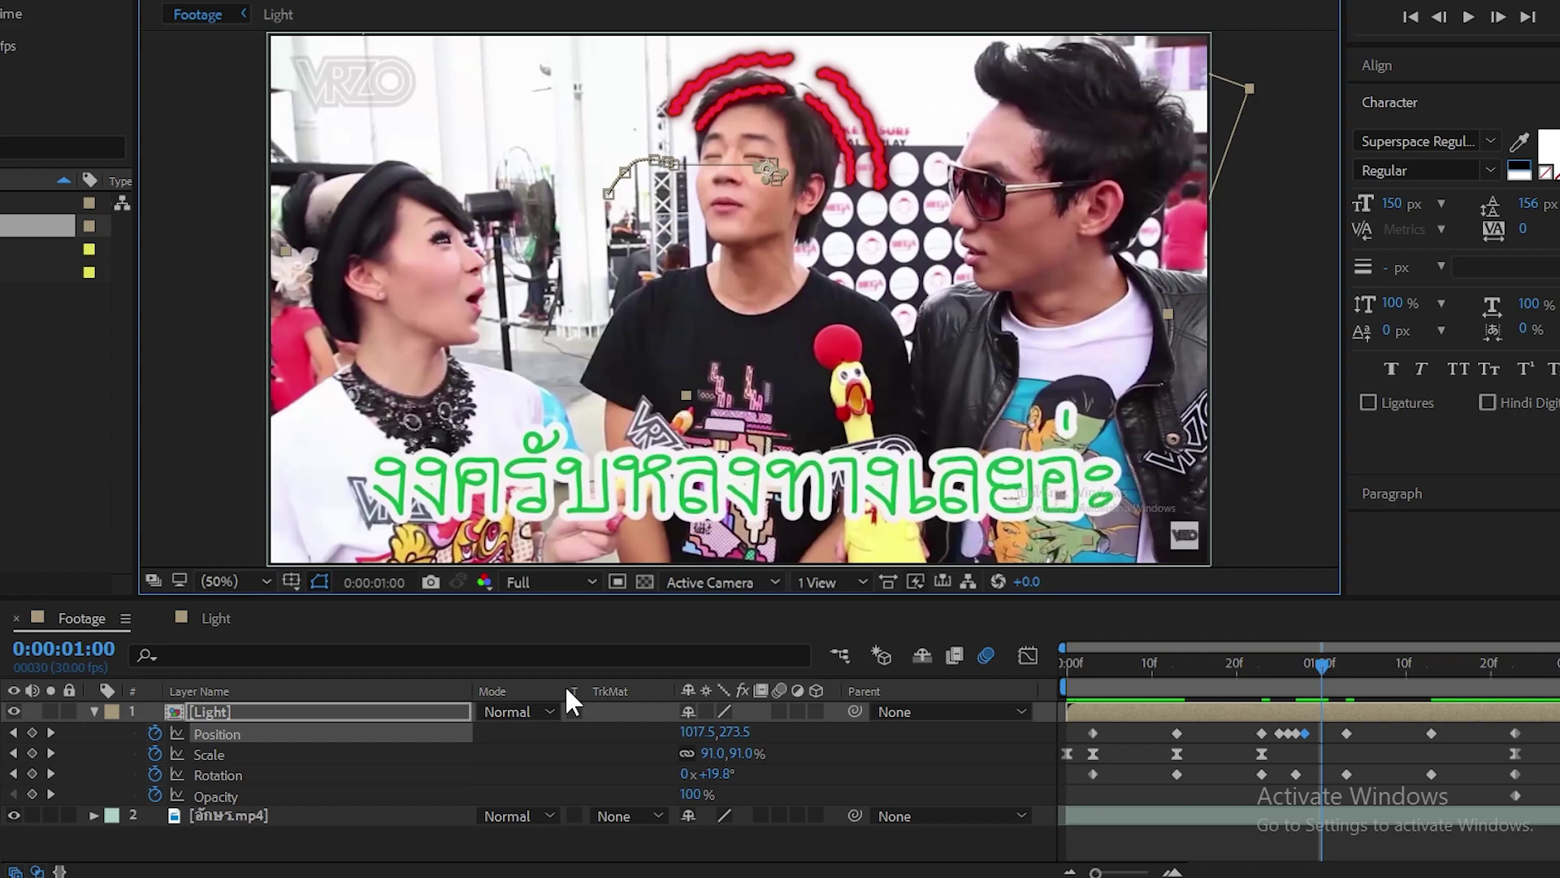
drag(794, 133, 778, 130)
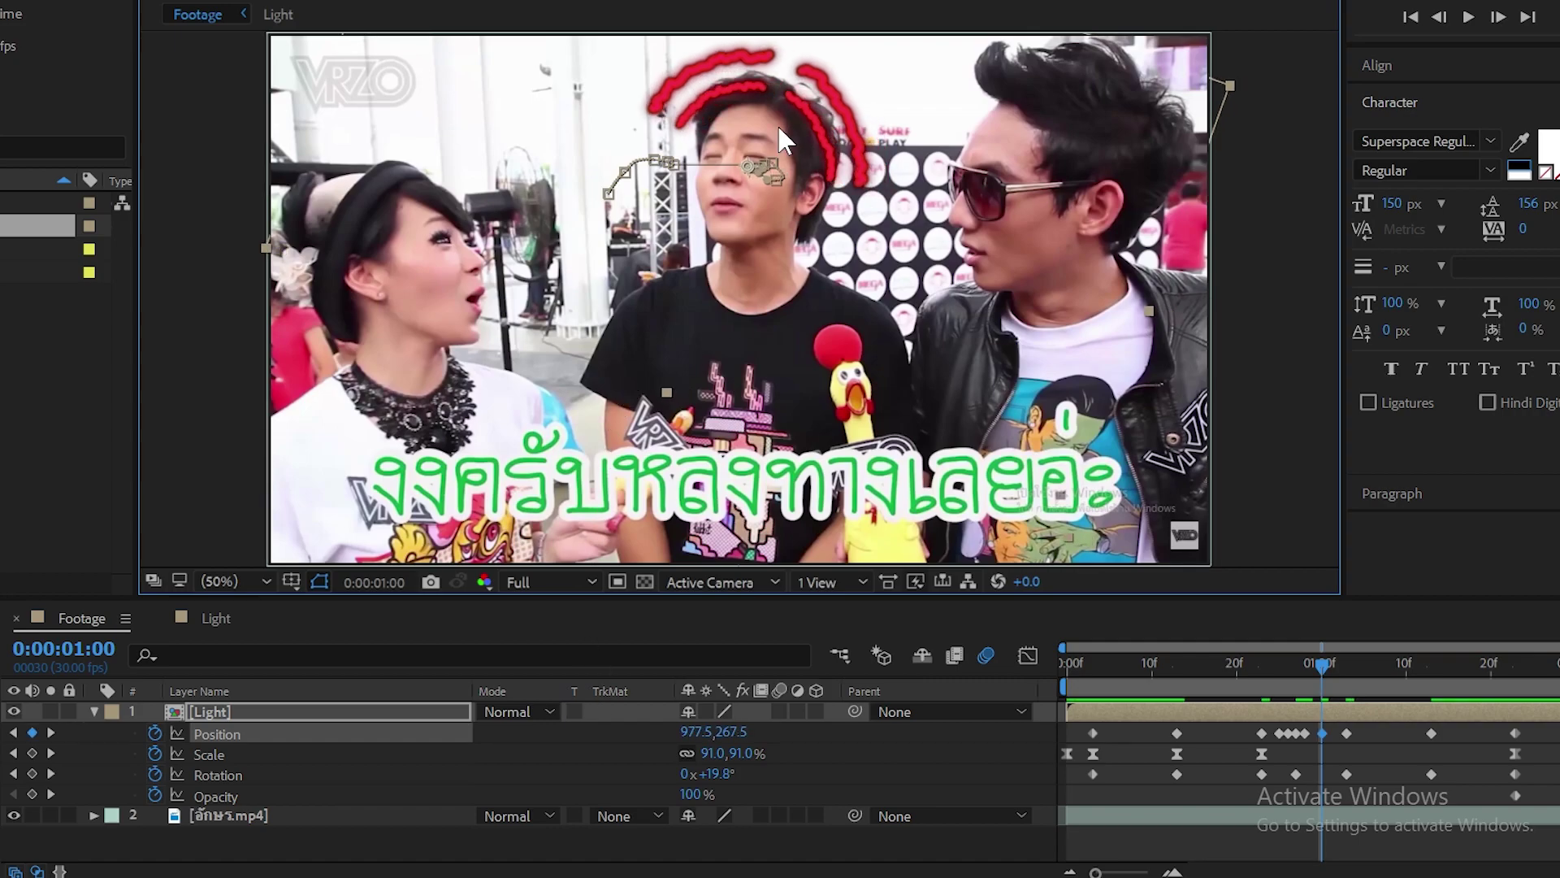
key(Page_Down)
key(Page_Down)
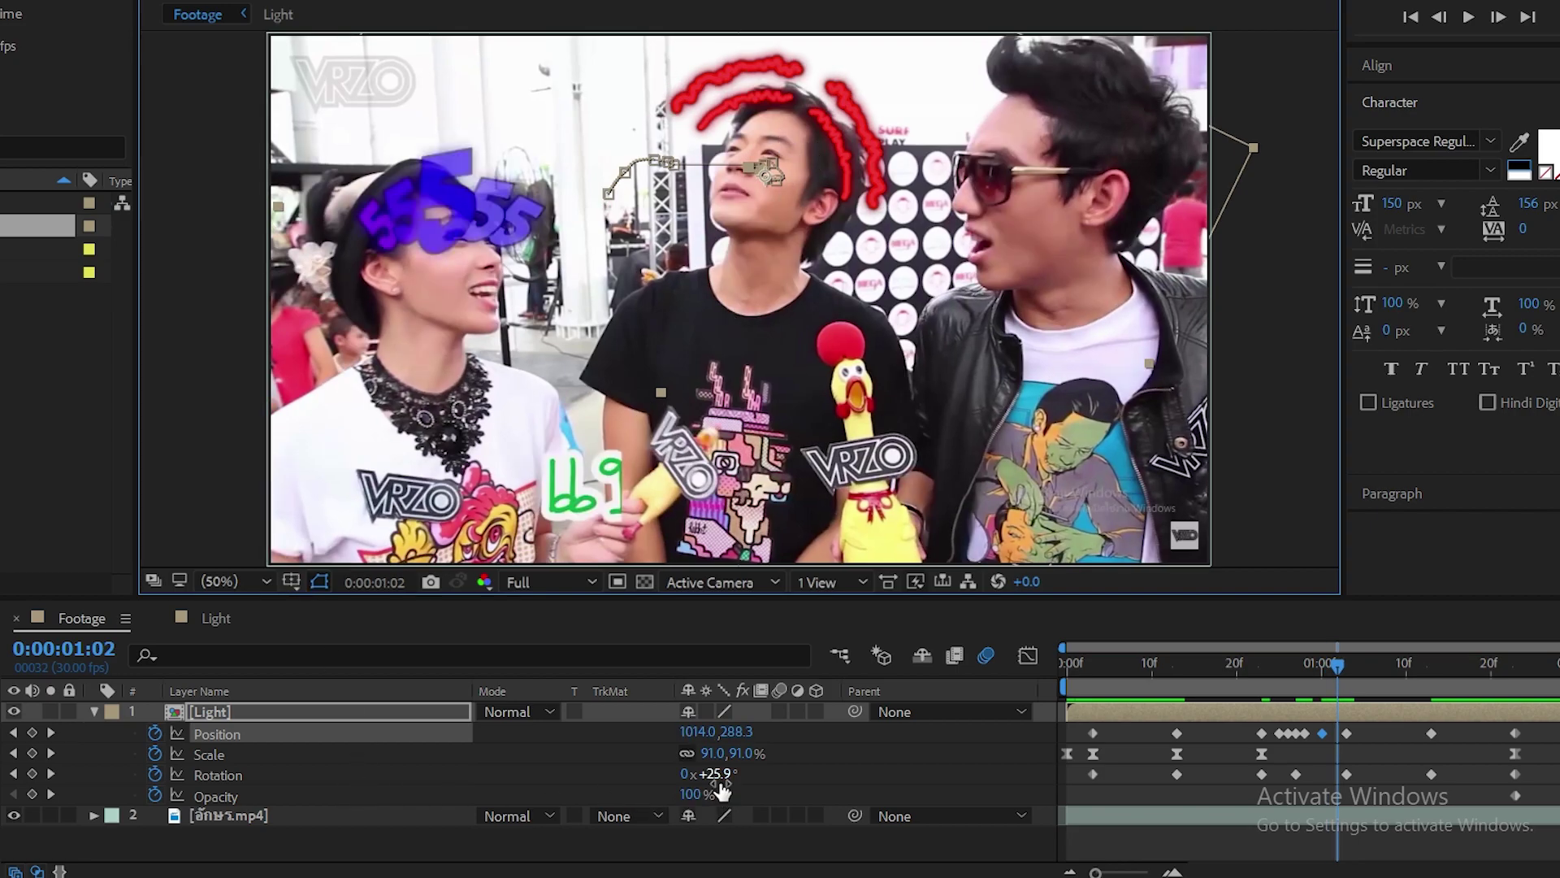
drag(721, 778, 730, 779)
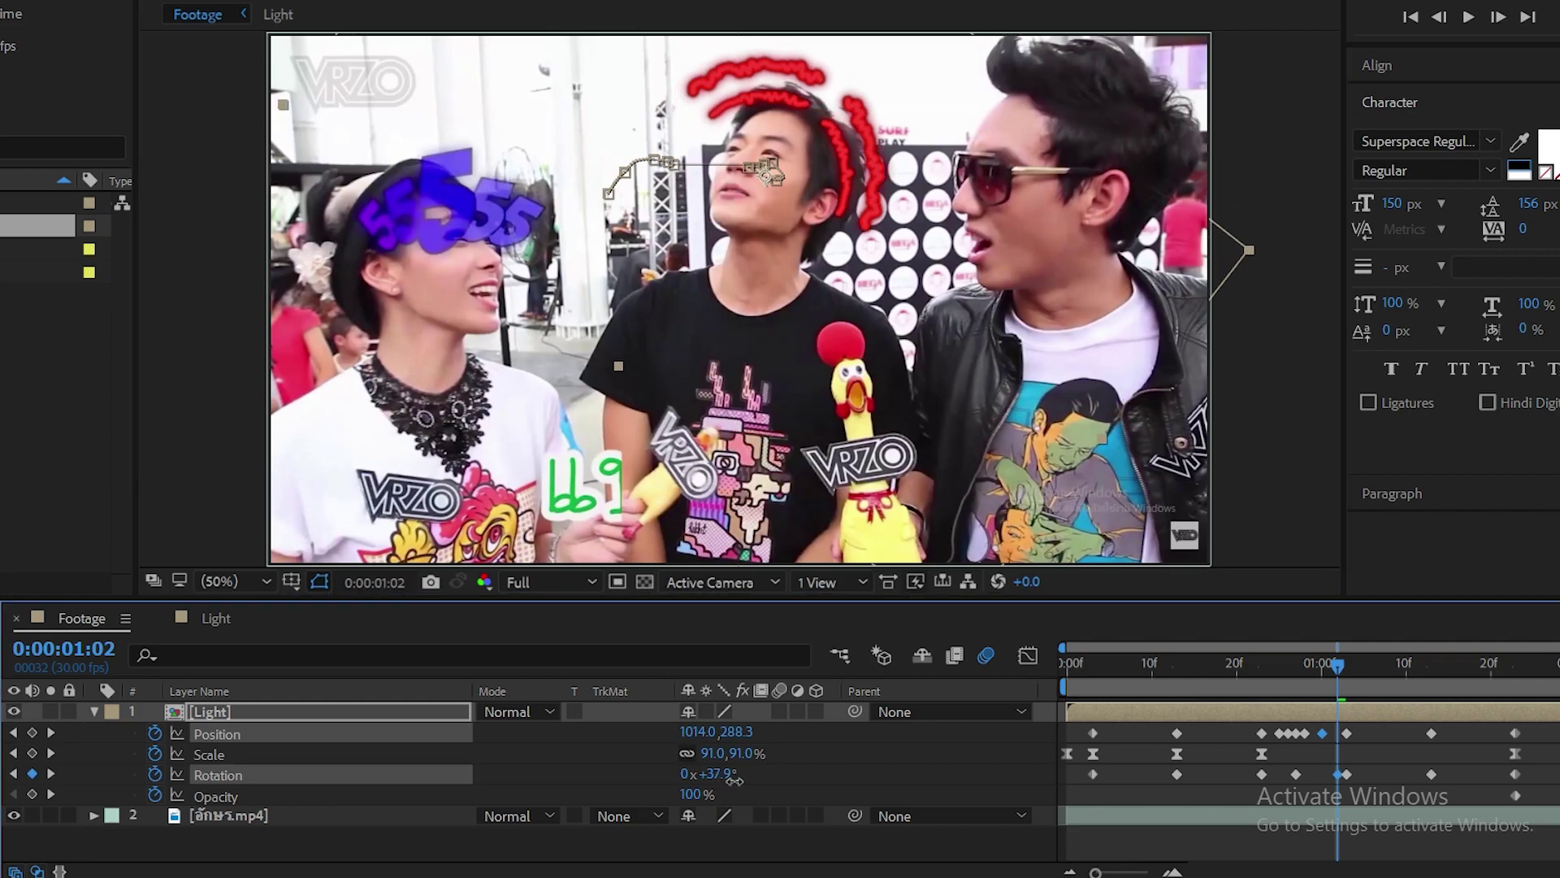
drag(807, 143, 816, 140)
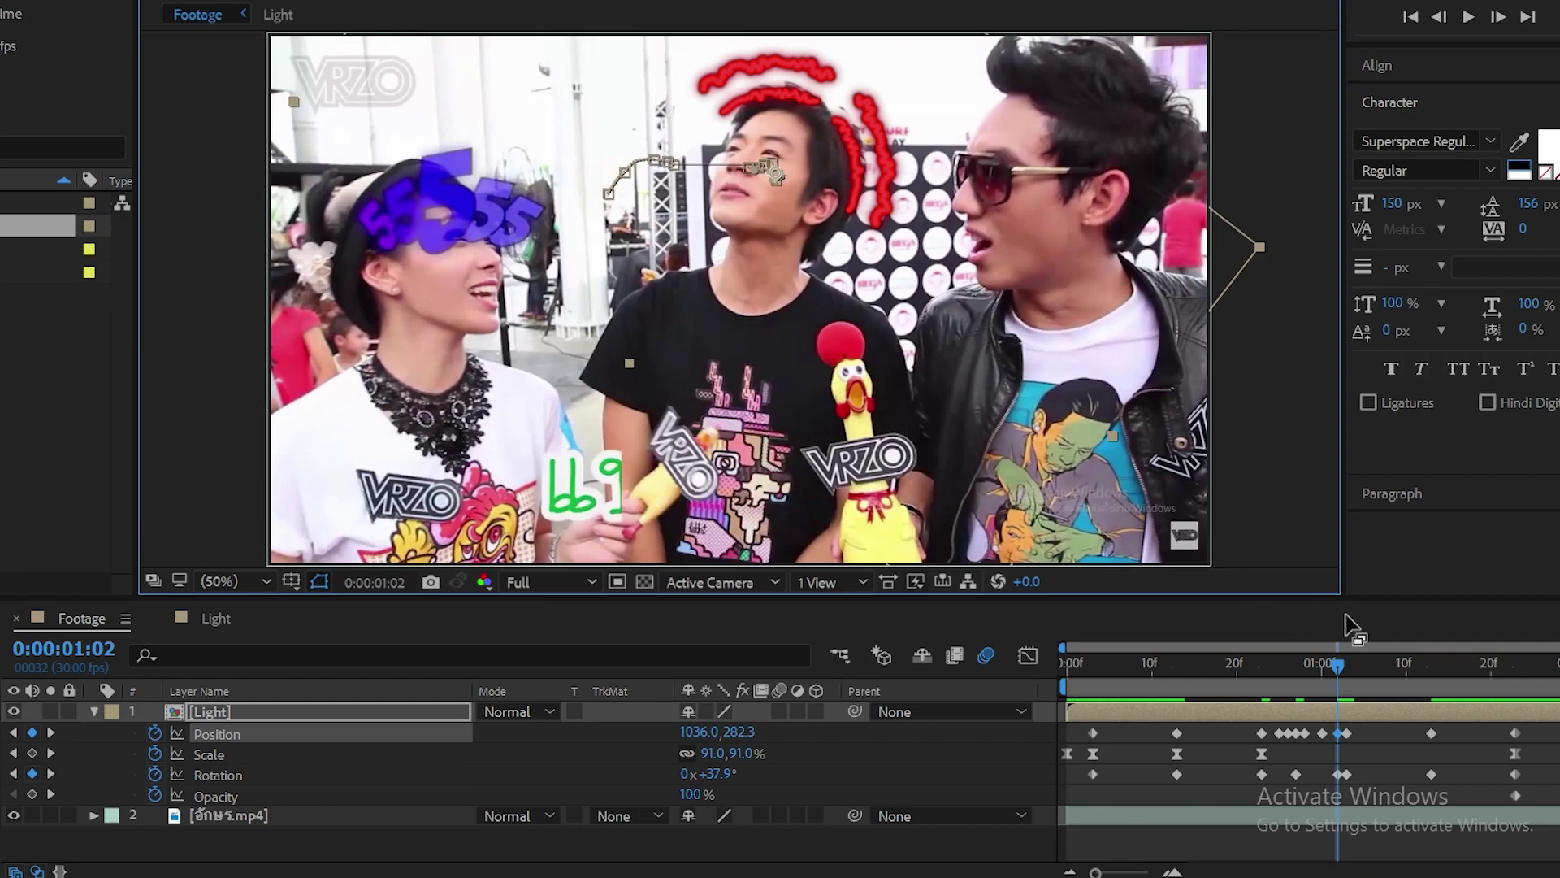
drag(1336, 669, 1475, 691)
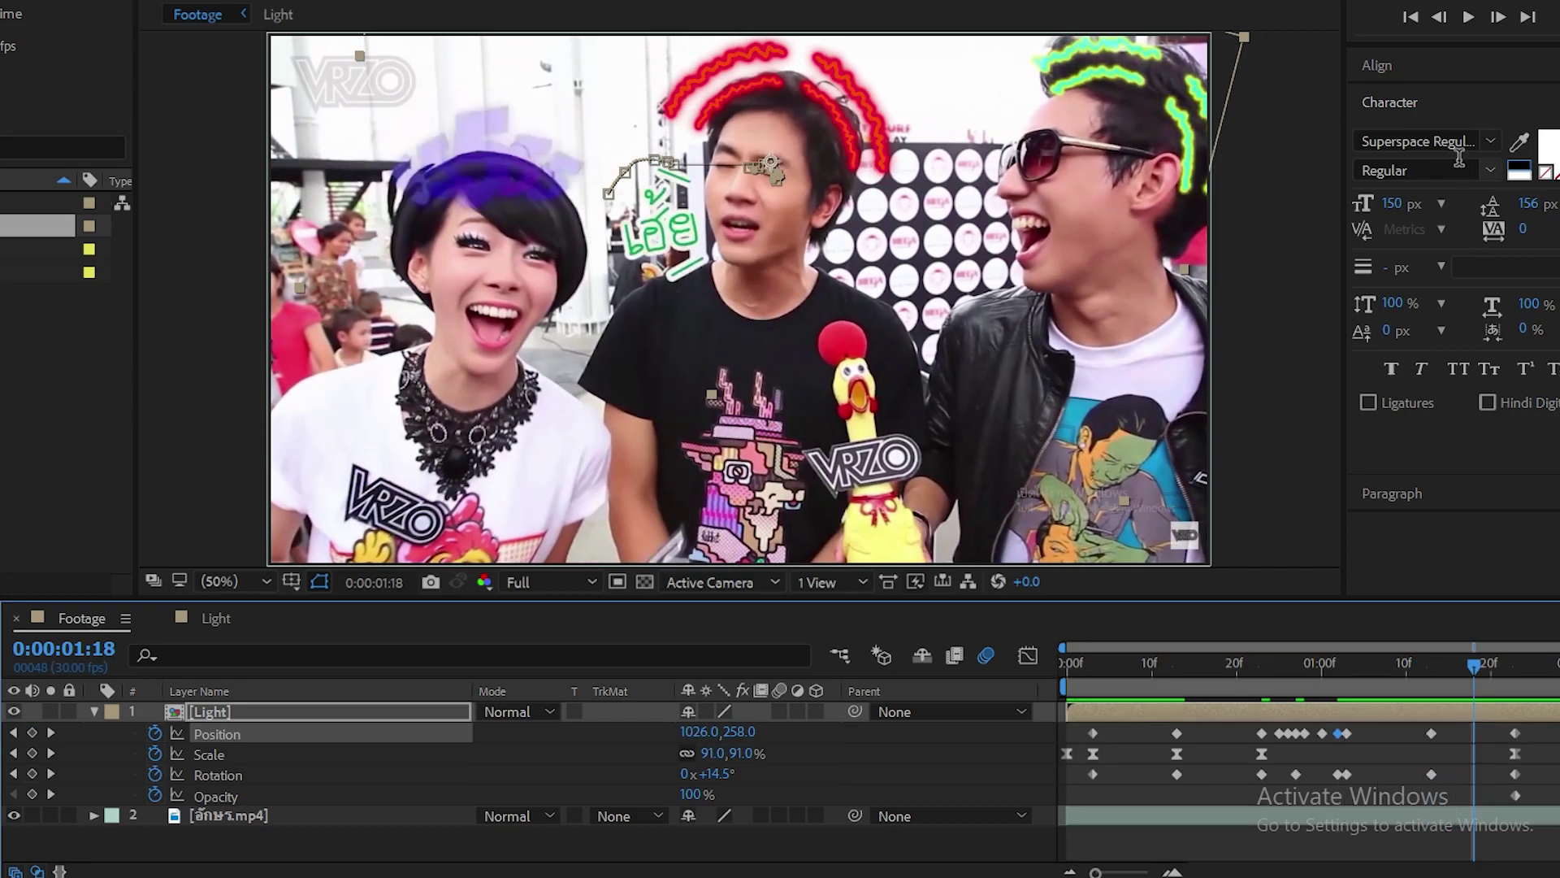
click(1411, 20)
click(1463, 18)
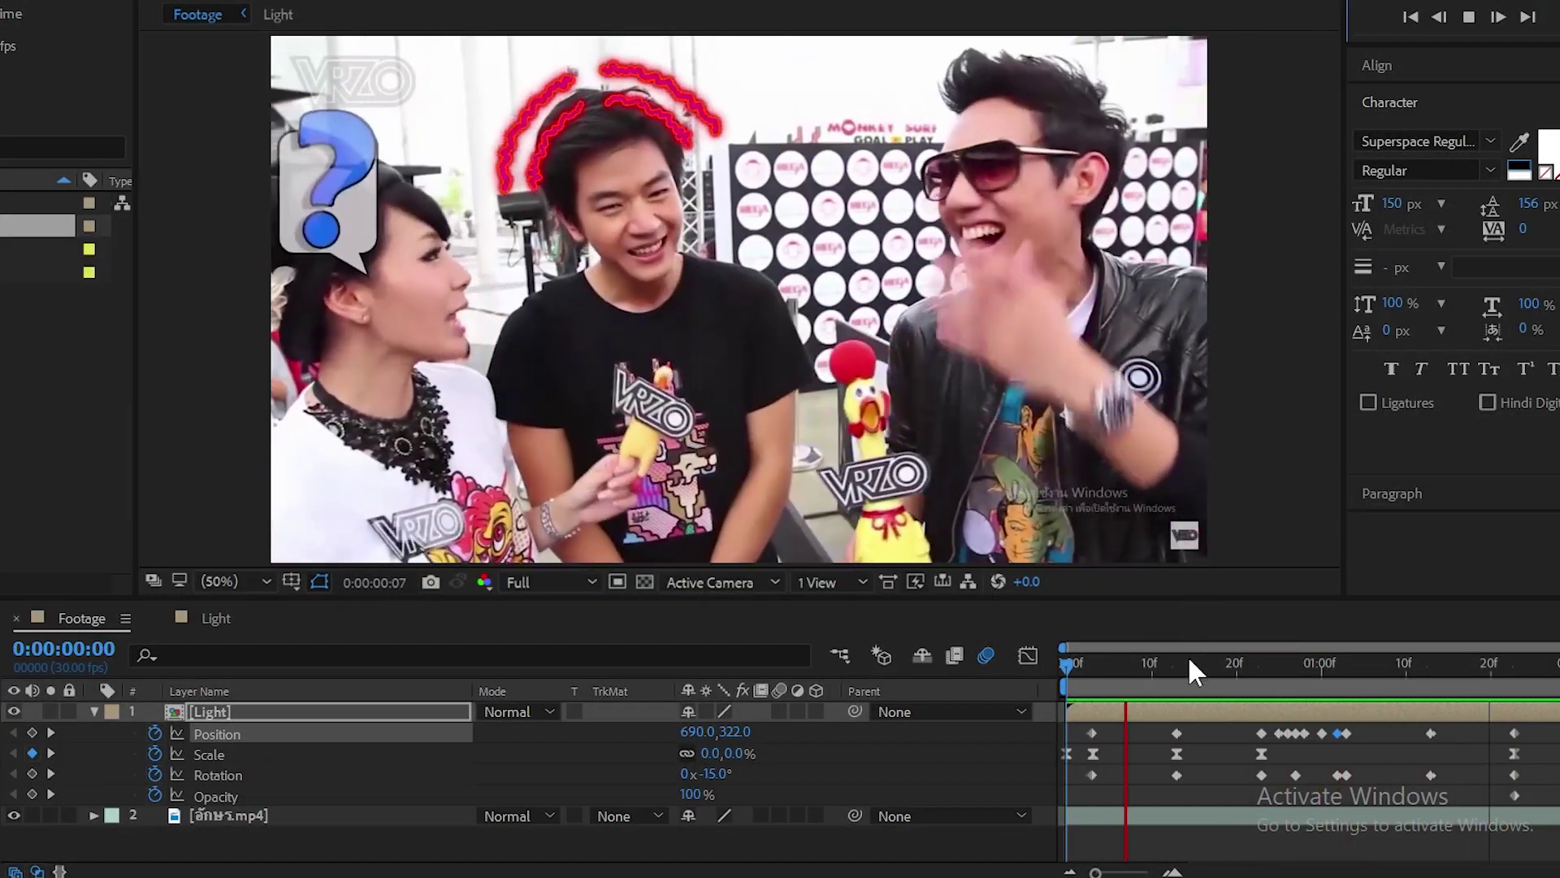
click(1187, 655)
mouse_move(1188, 661)
mouse_down()
mouse_move(1084, 675)
mouse_move(1324, 690)
mouse_up()
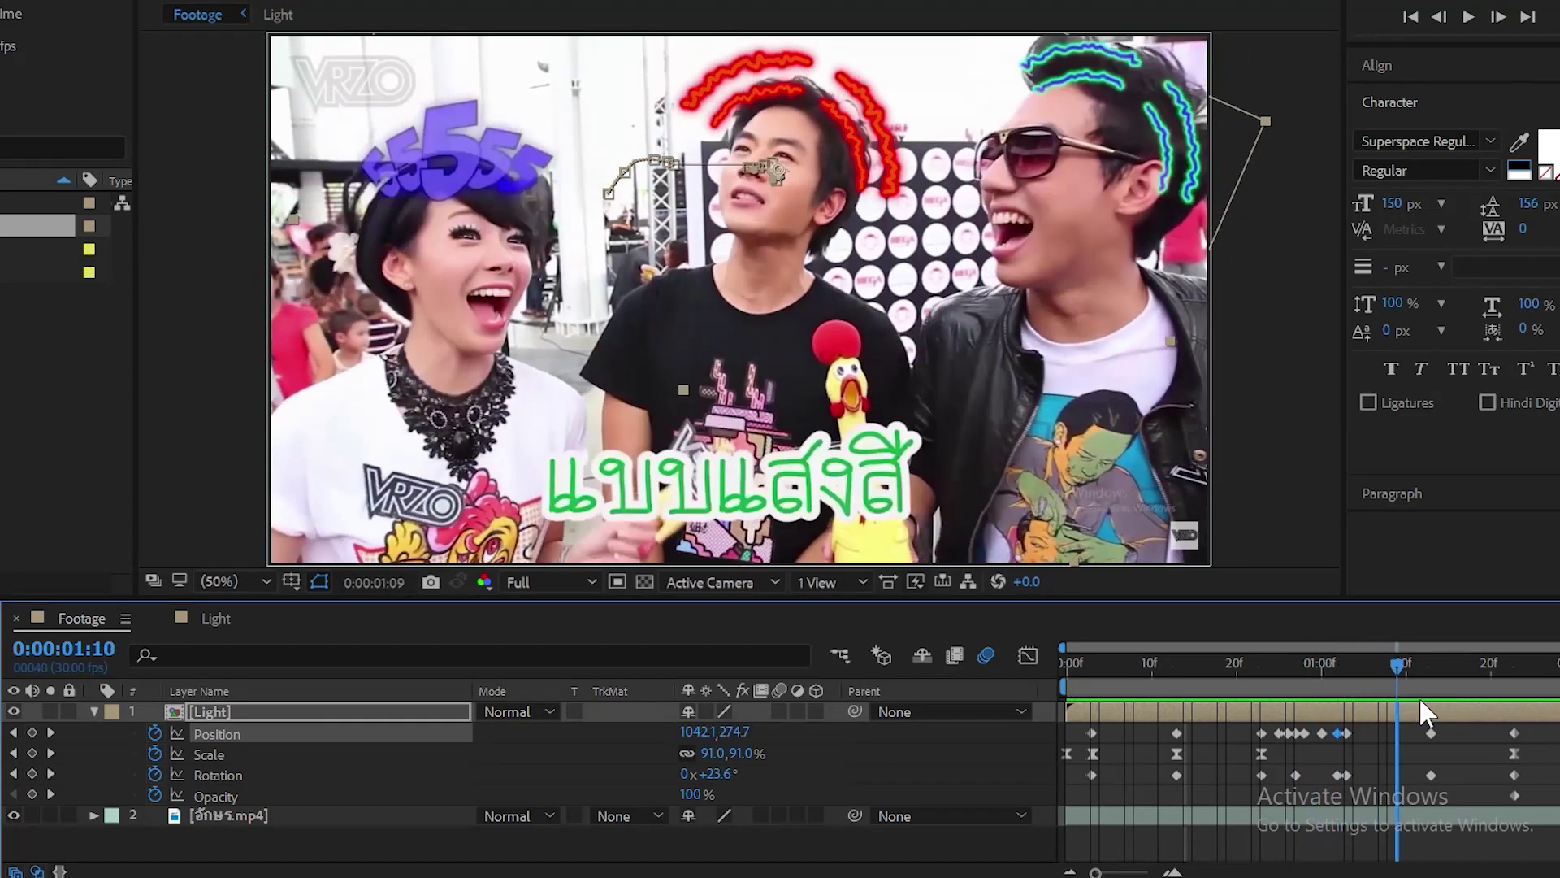
drag(1325, 691, 1262, 690)
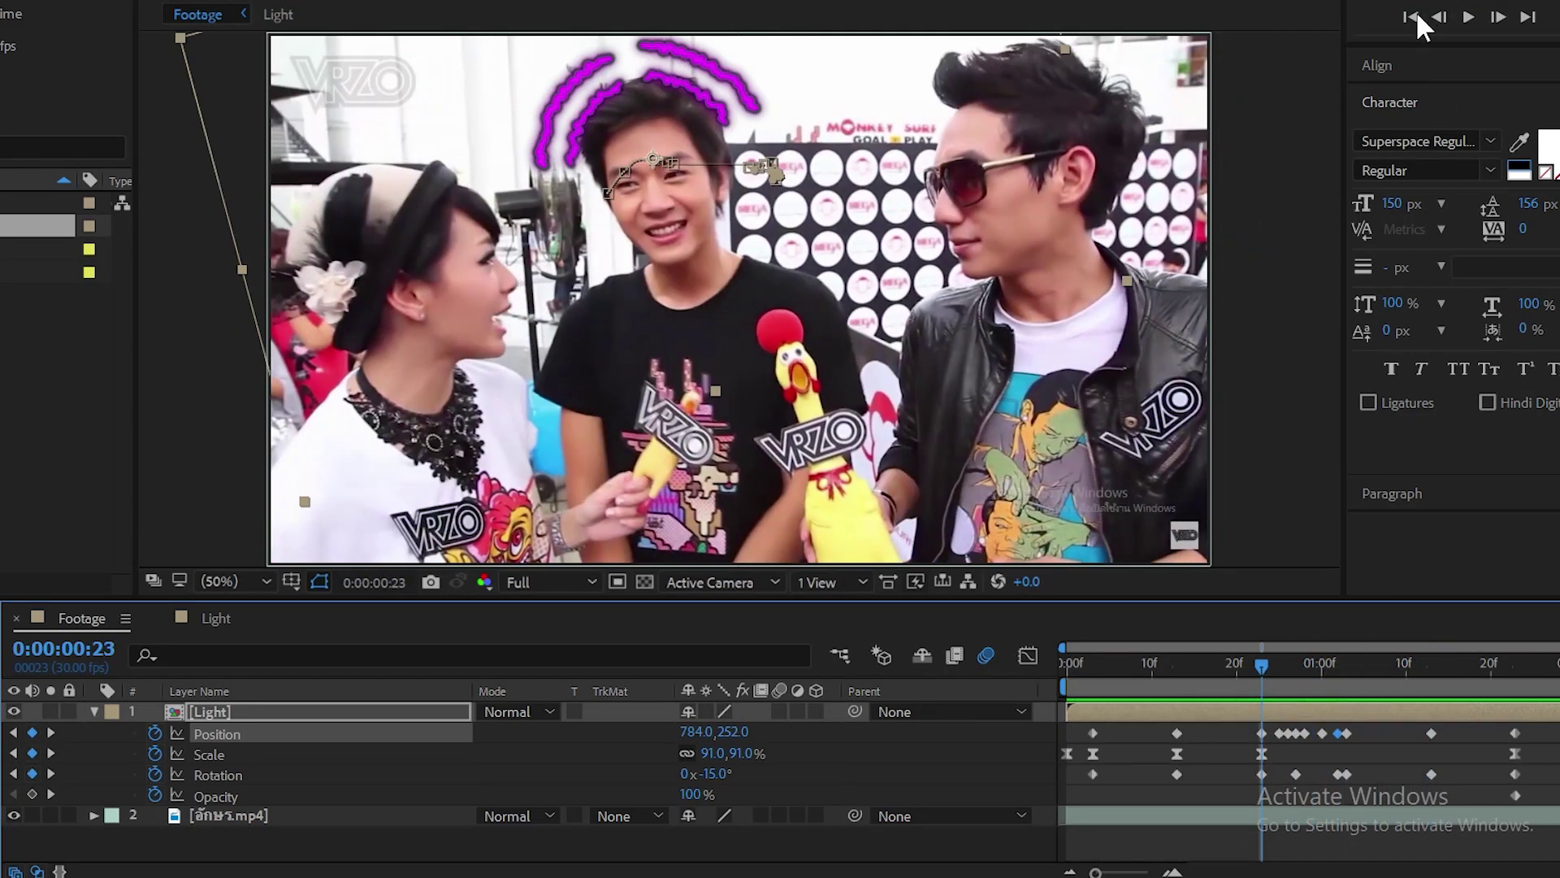
click(1468, 17)
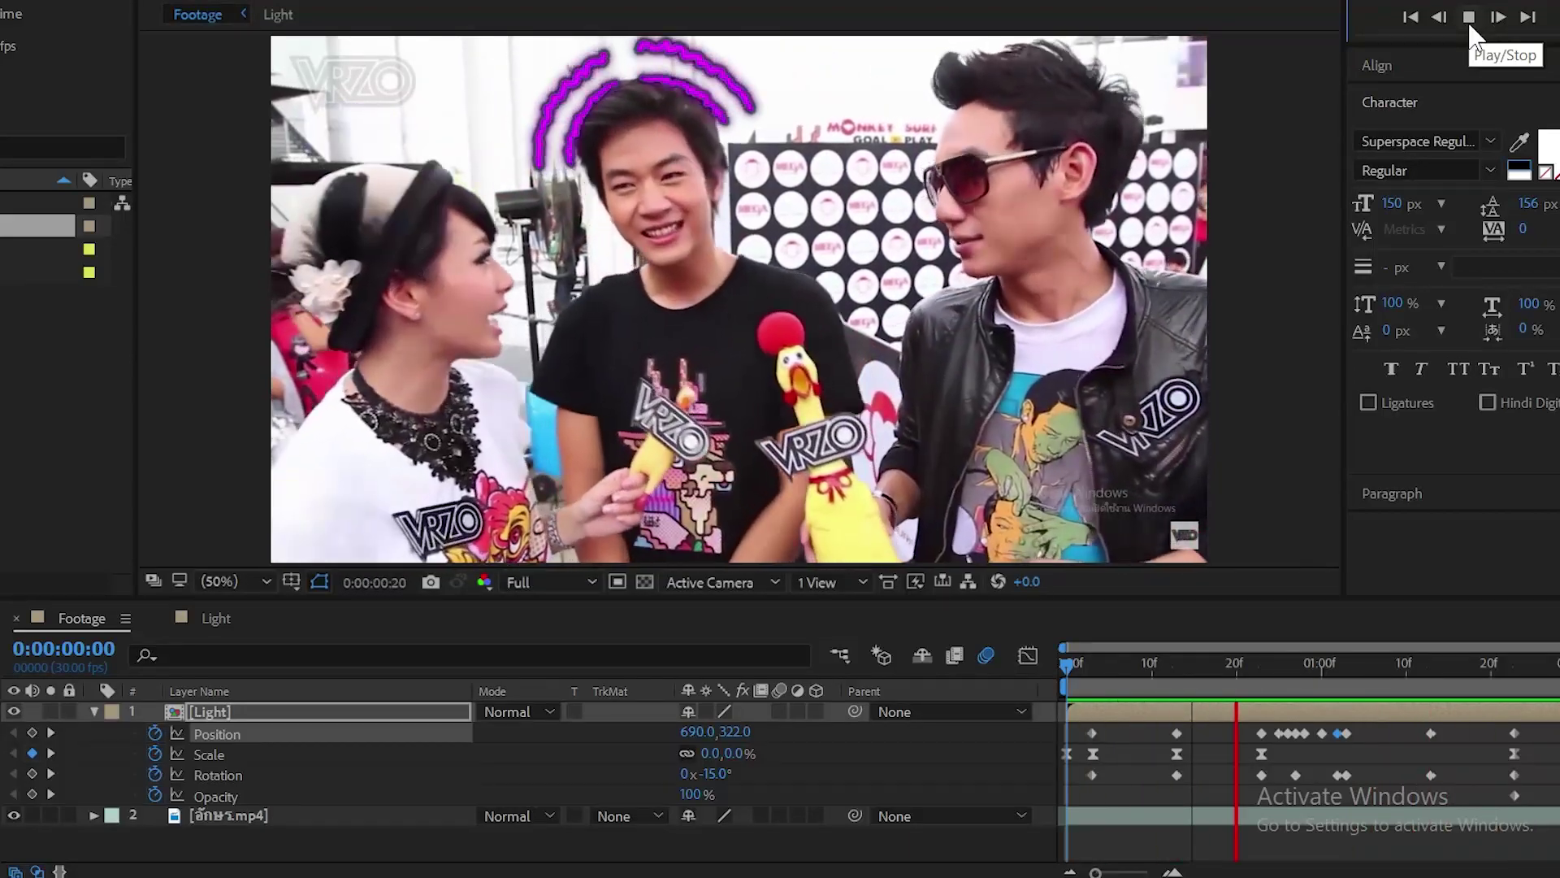
click(1467, 18)
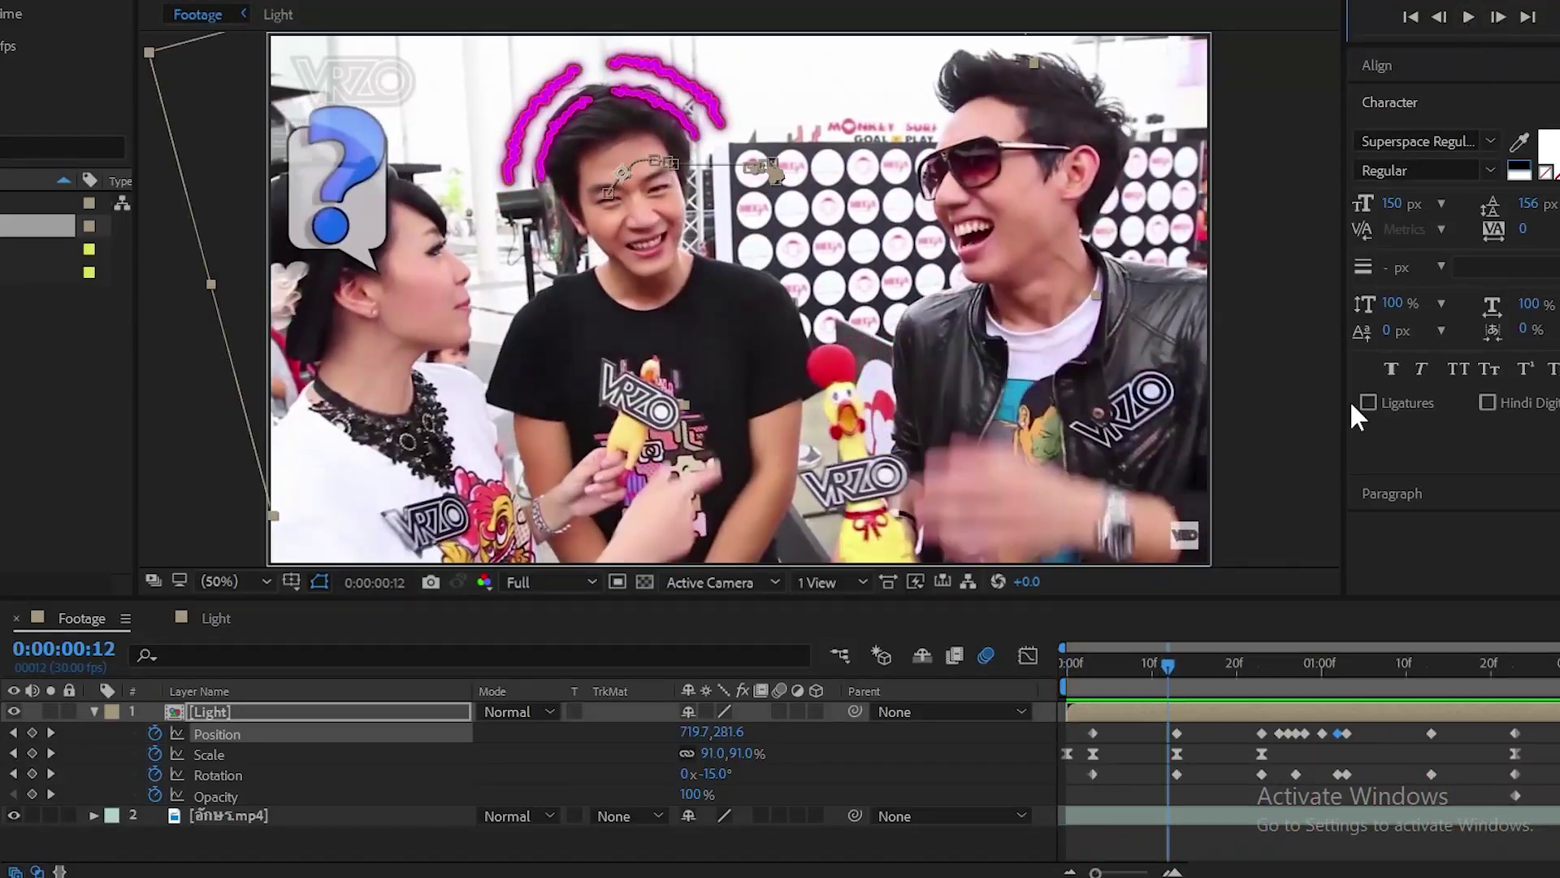
mouse_move(1099, 652)
mouse_down()
mouse_move(1380, 667)
mouse_move(1167, 699)
mouse_move(1321, 689)
mouse_up()
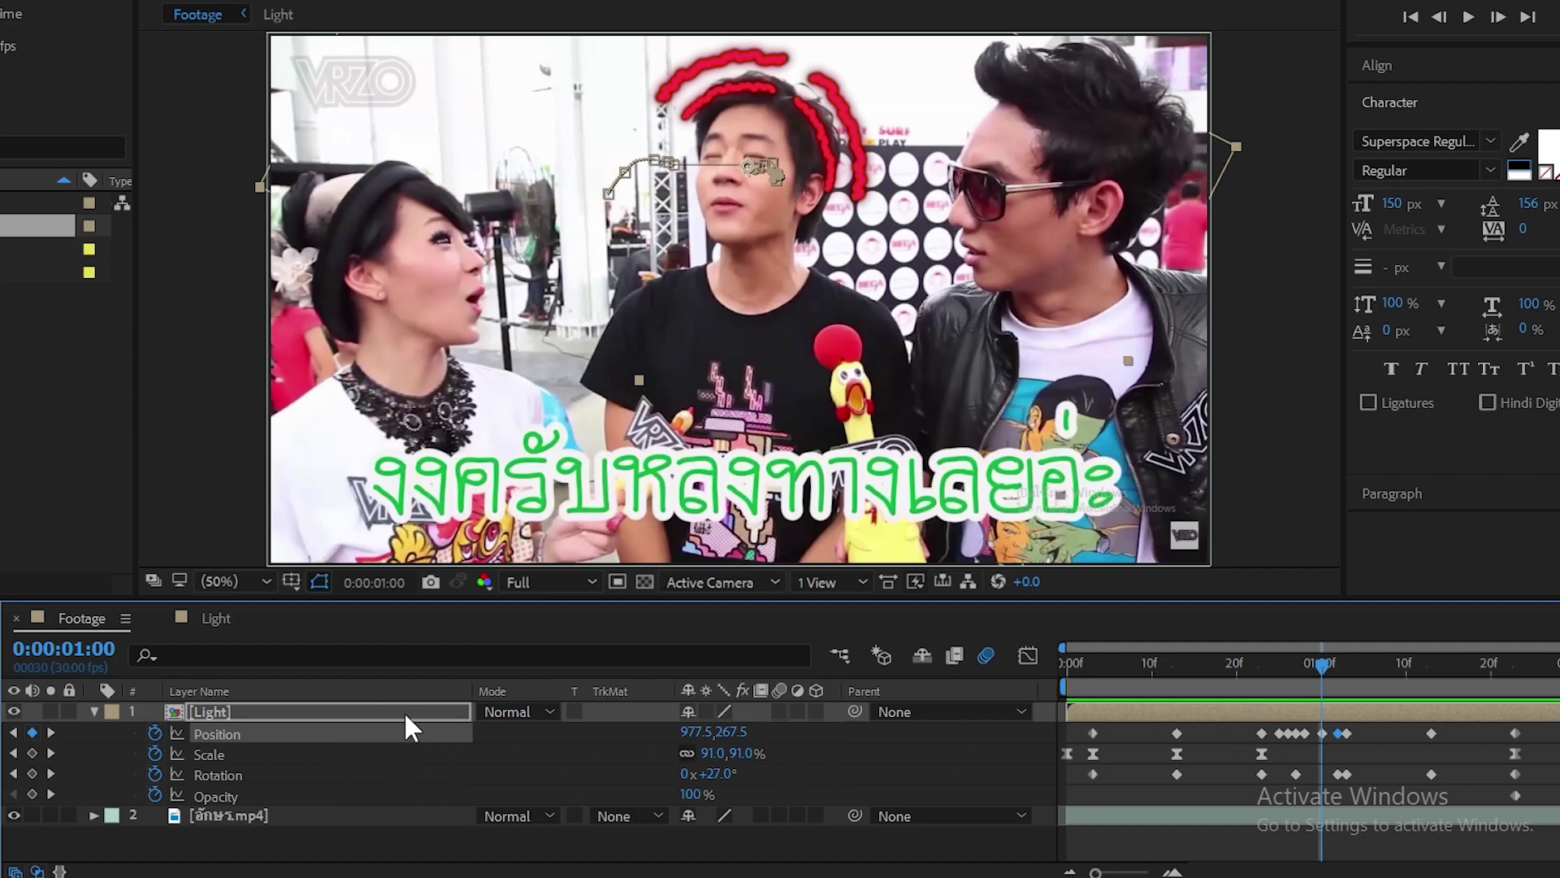
Open the Light comp and scrub its timeline to watch the arcs shift through red, magenta and purple
click(215, 622)
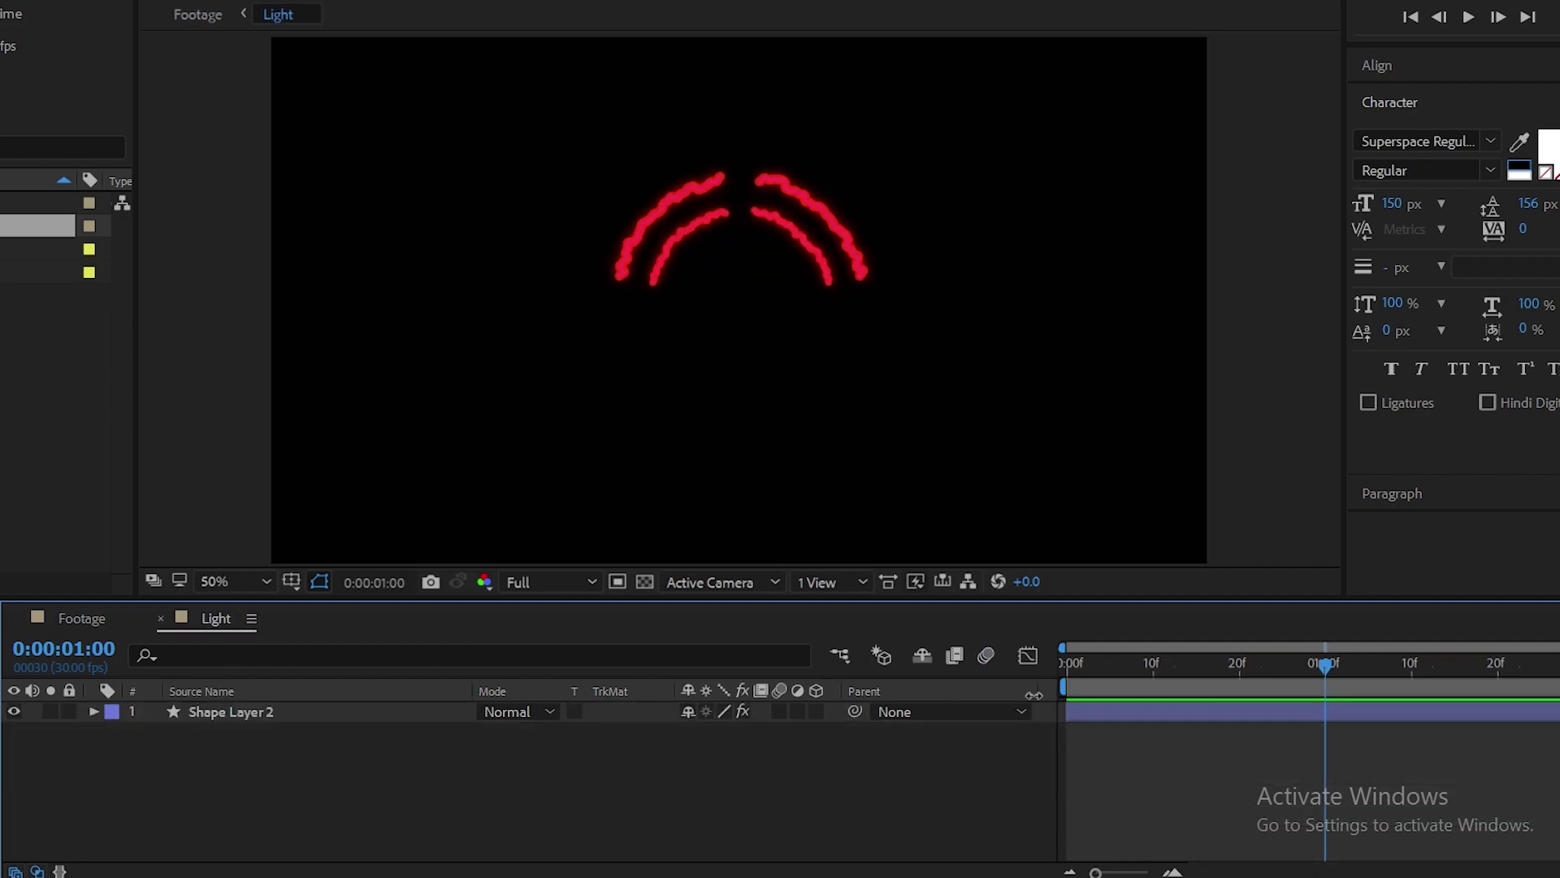
drag(1317, 679, 1154, 701)
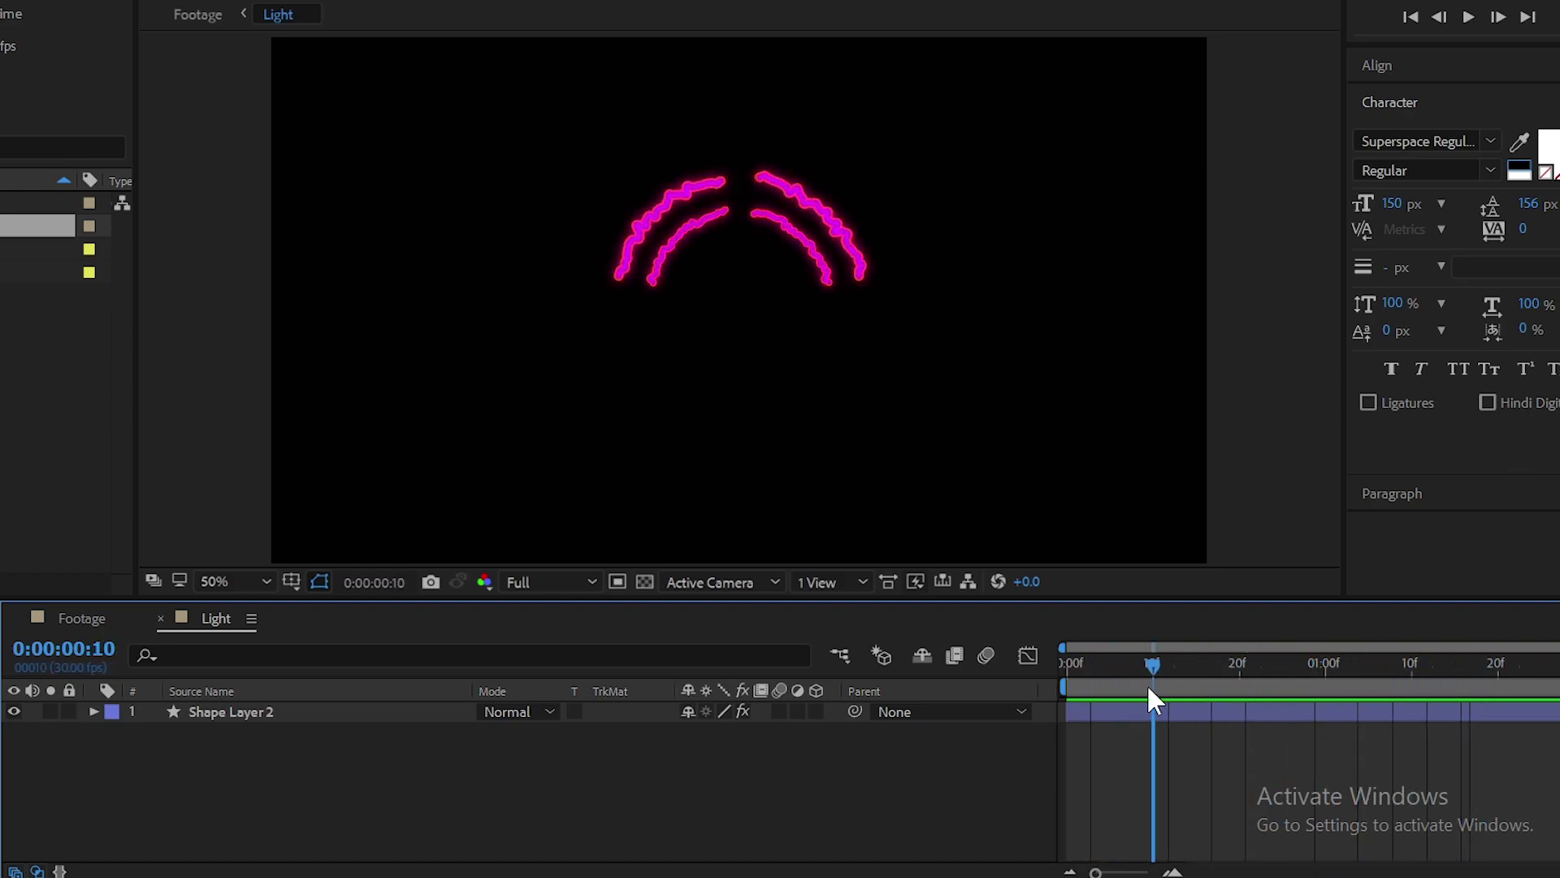
drag(1152, 700, 1205, 701)
click(1158, 713)
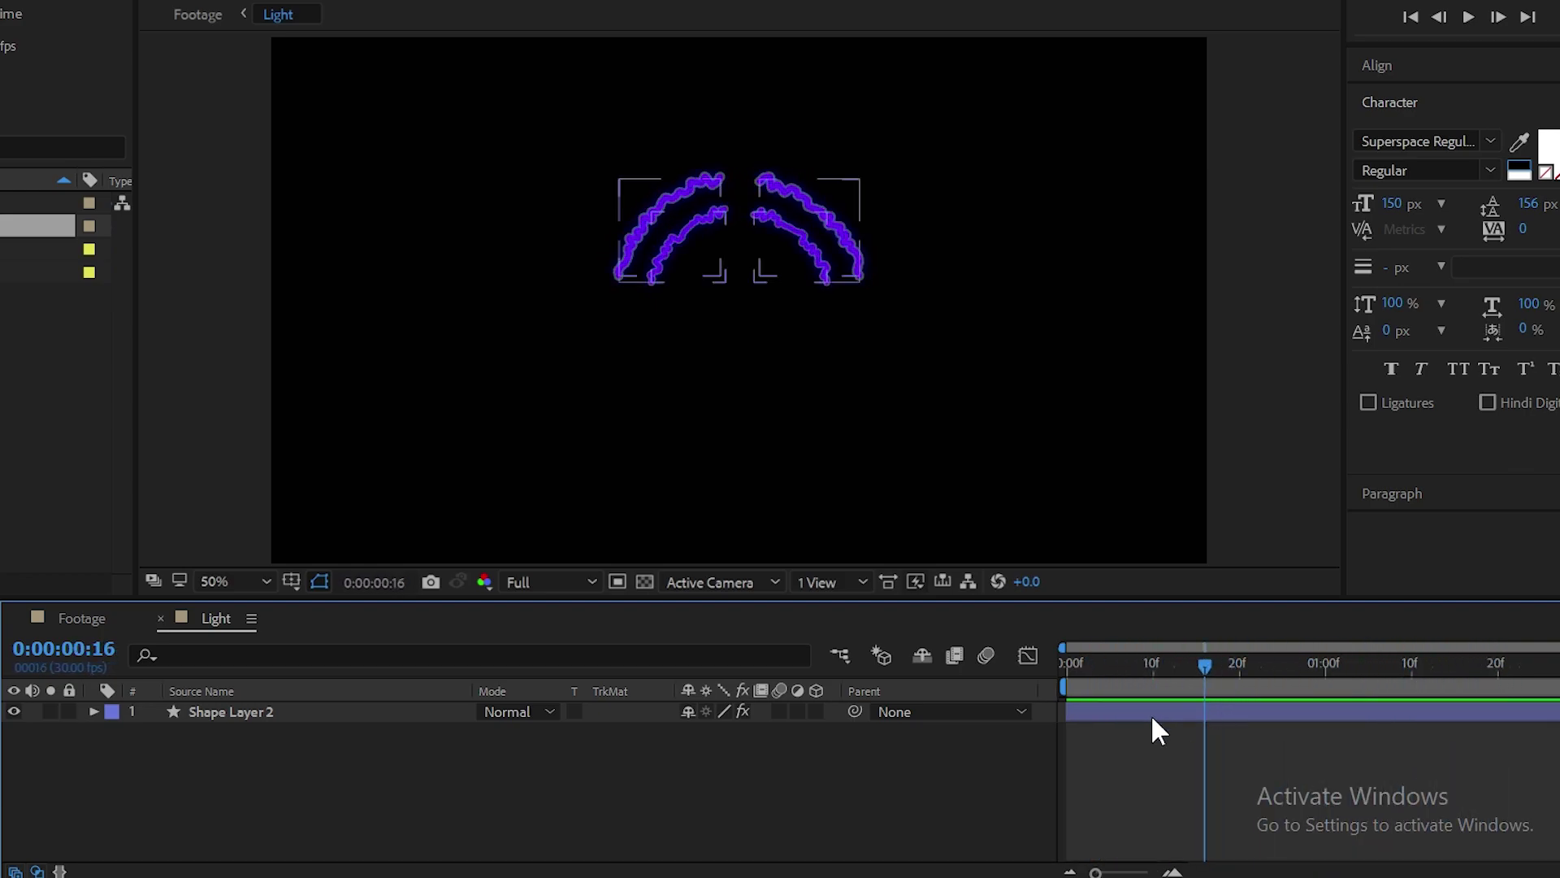
click(1158, 732)
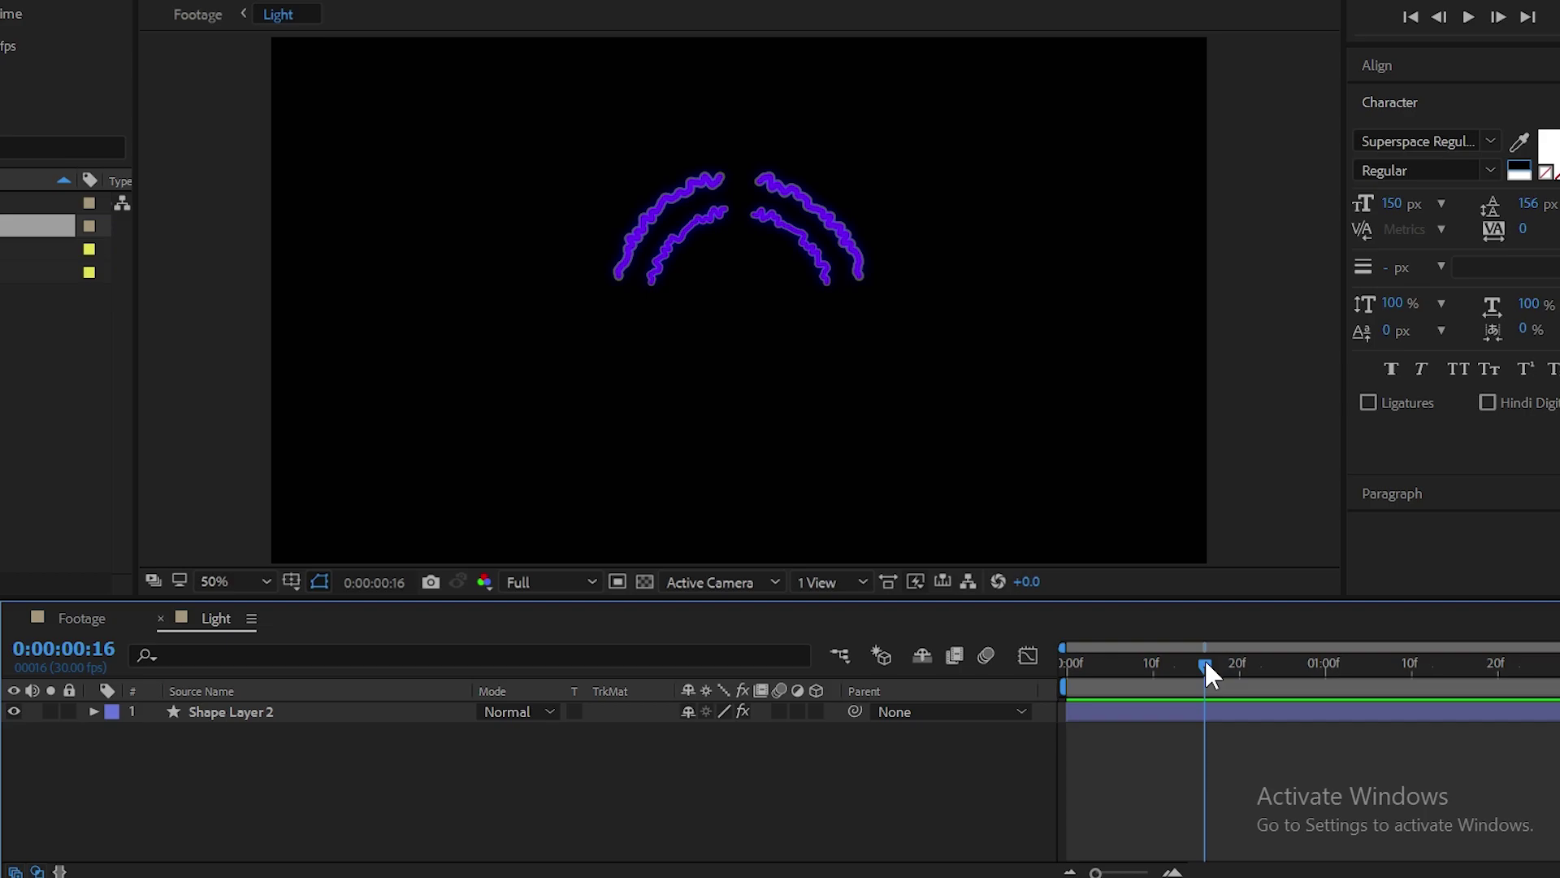
mouse_move(1208, 675)
mouse_down()
mouse_move(1189, 704)
mouse_move(1440, 710)
mouse_up()
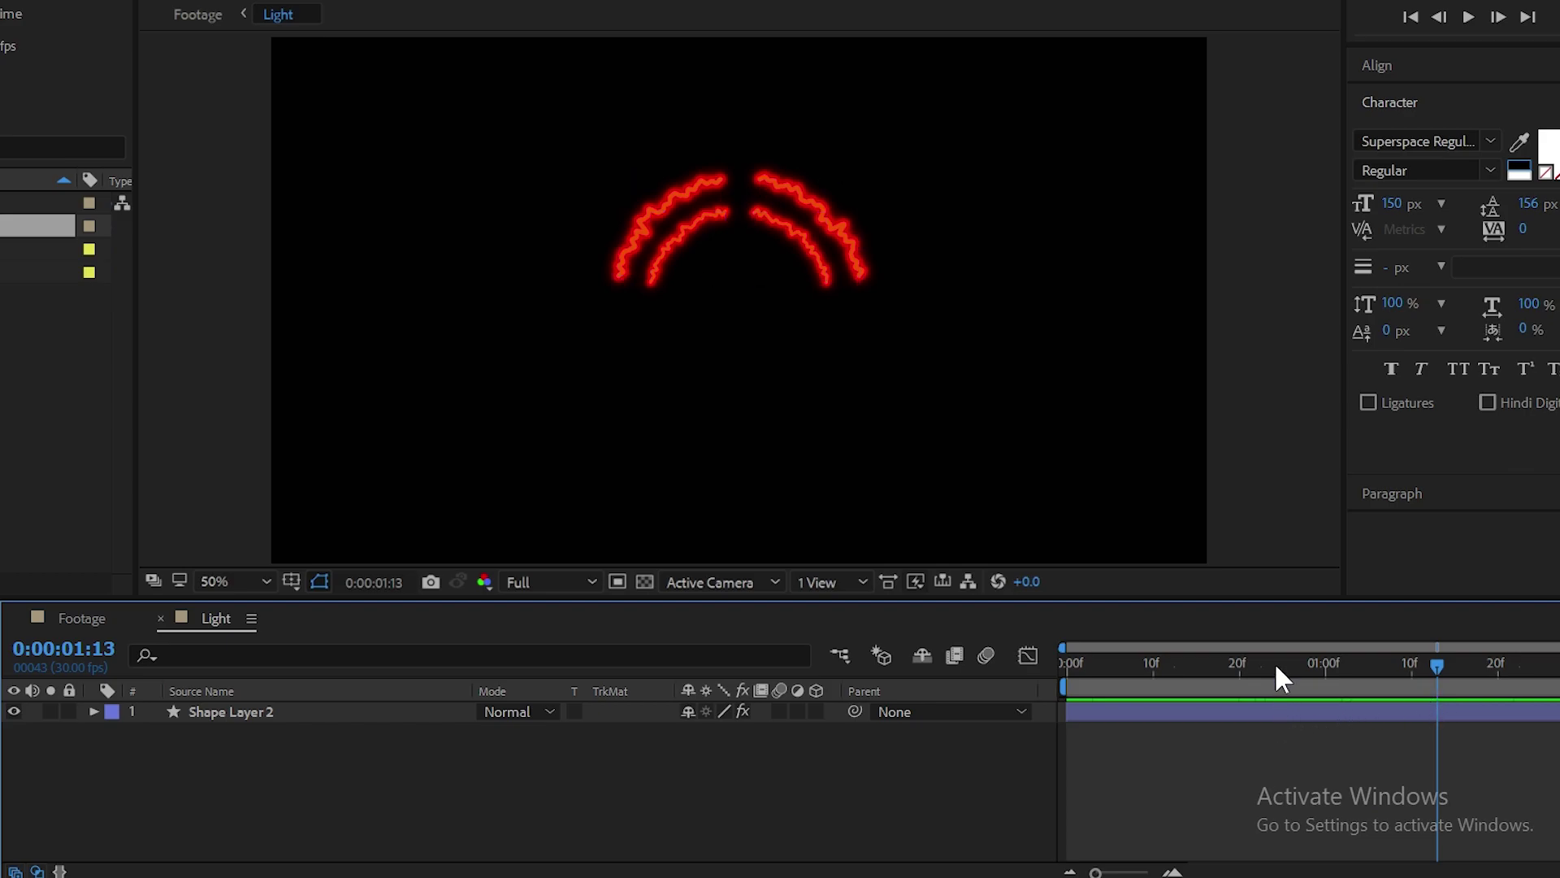
mouse_move(1279, 675)
mouse_down()
mouse_move(1117, 682)
mouse_move(1359, 708)
mouse_up()
click(1274, 720)
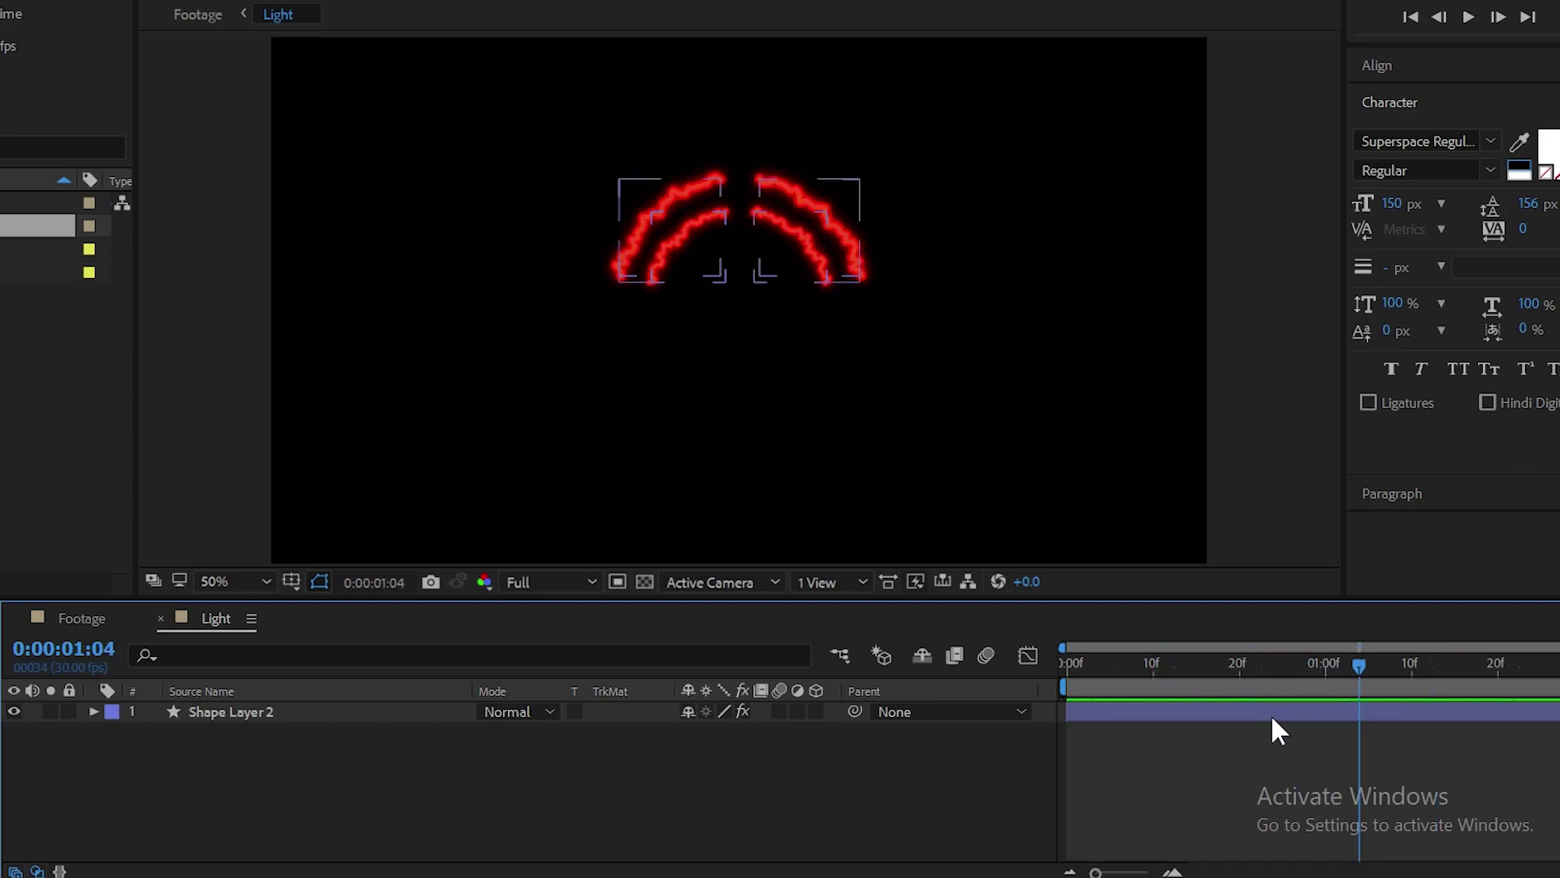
drag(1236, 686, 1227, 685)
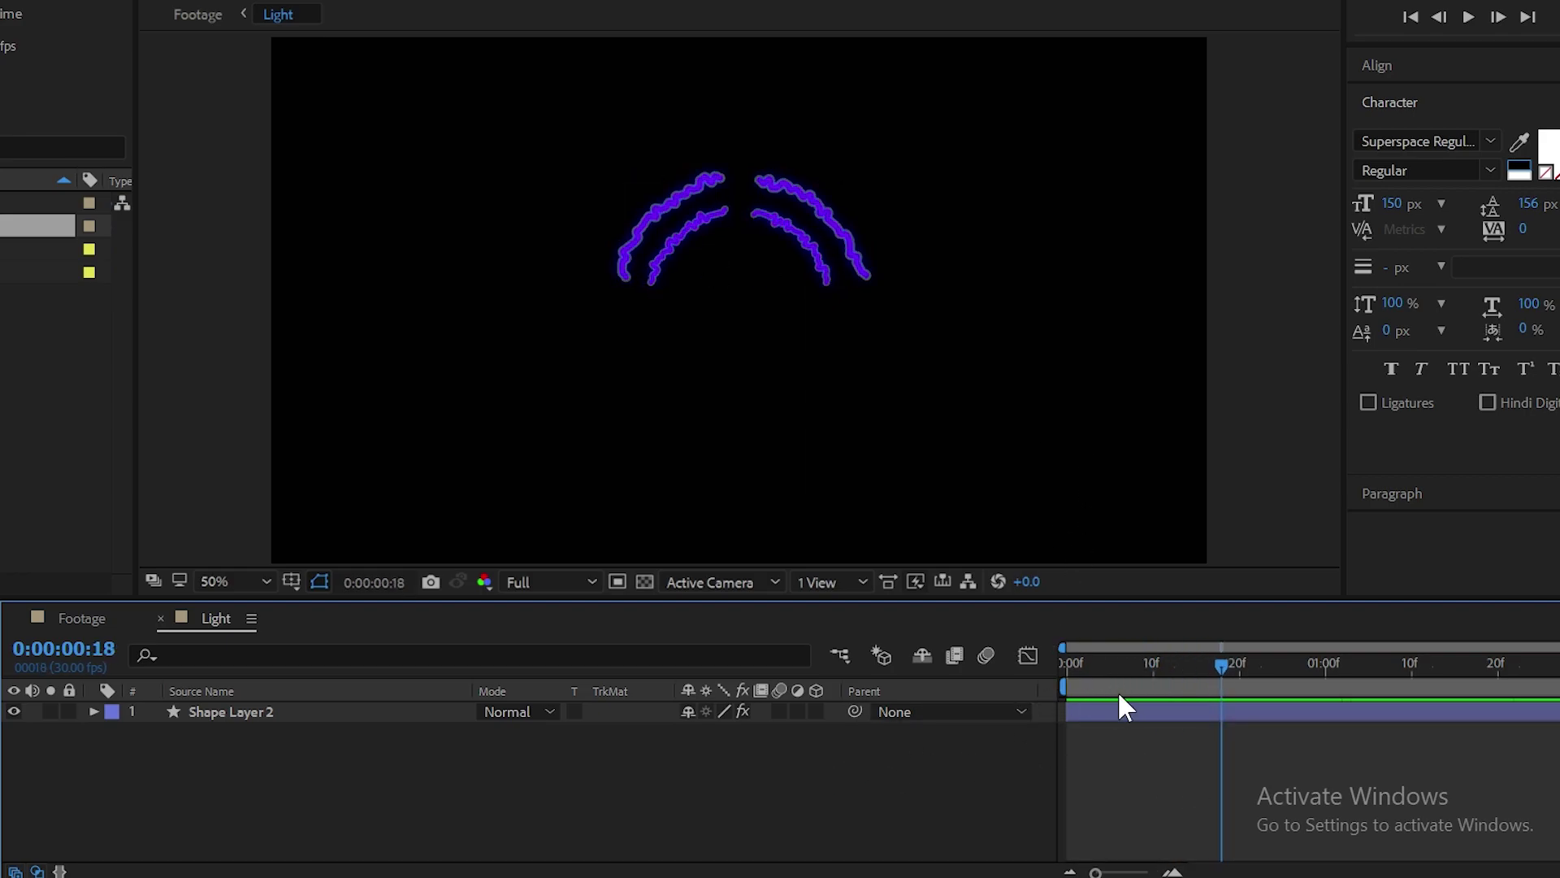
drag(1097, 672, 1351, 691)
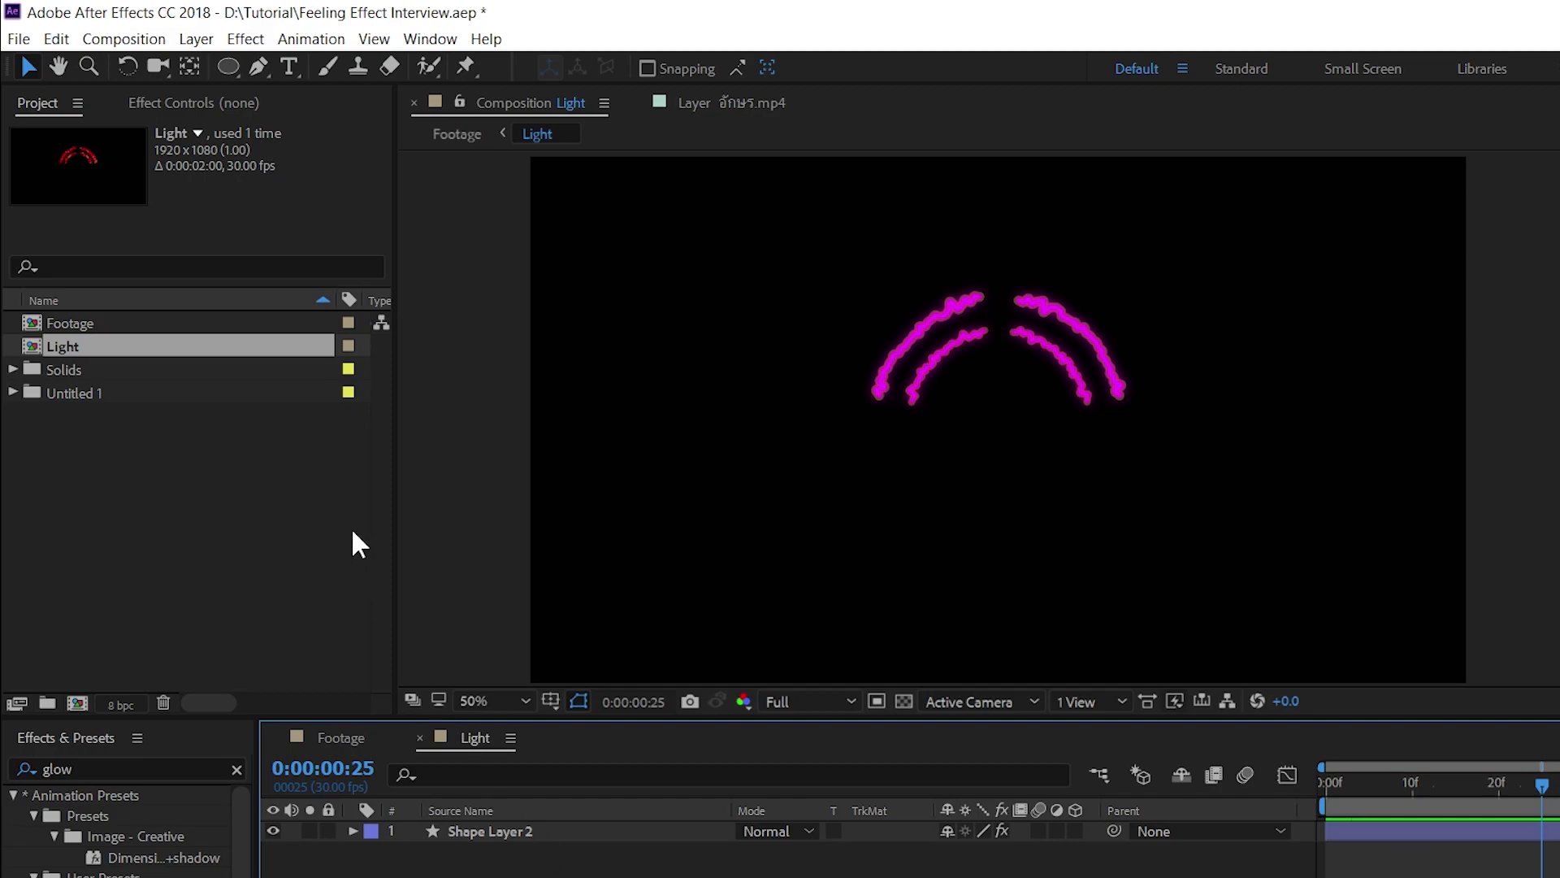
Add Light to the Render Queue with QuickTime output using the Animation codec
click(124, 39)
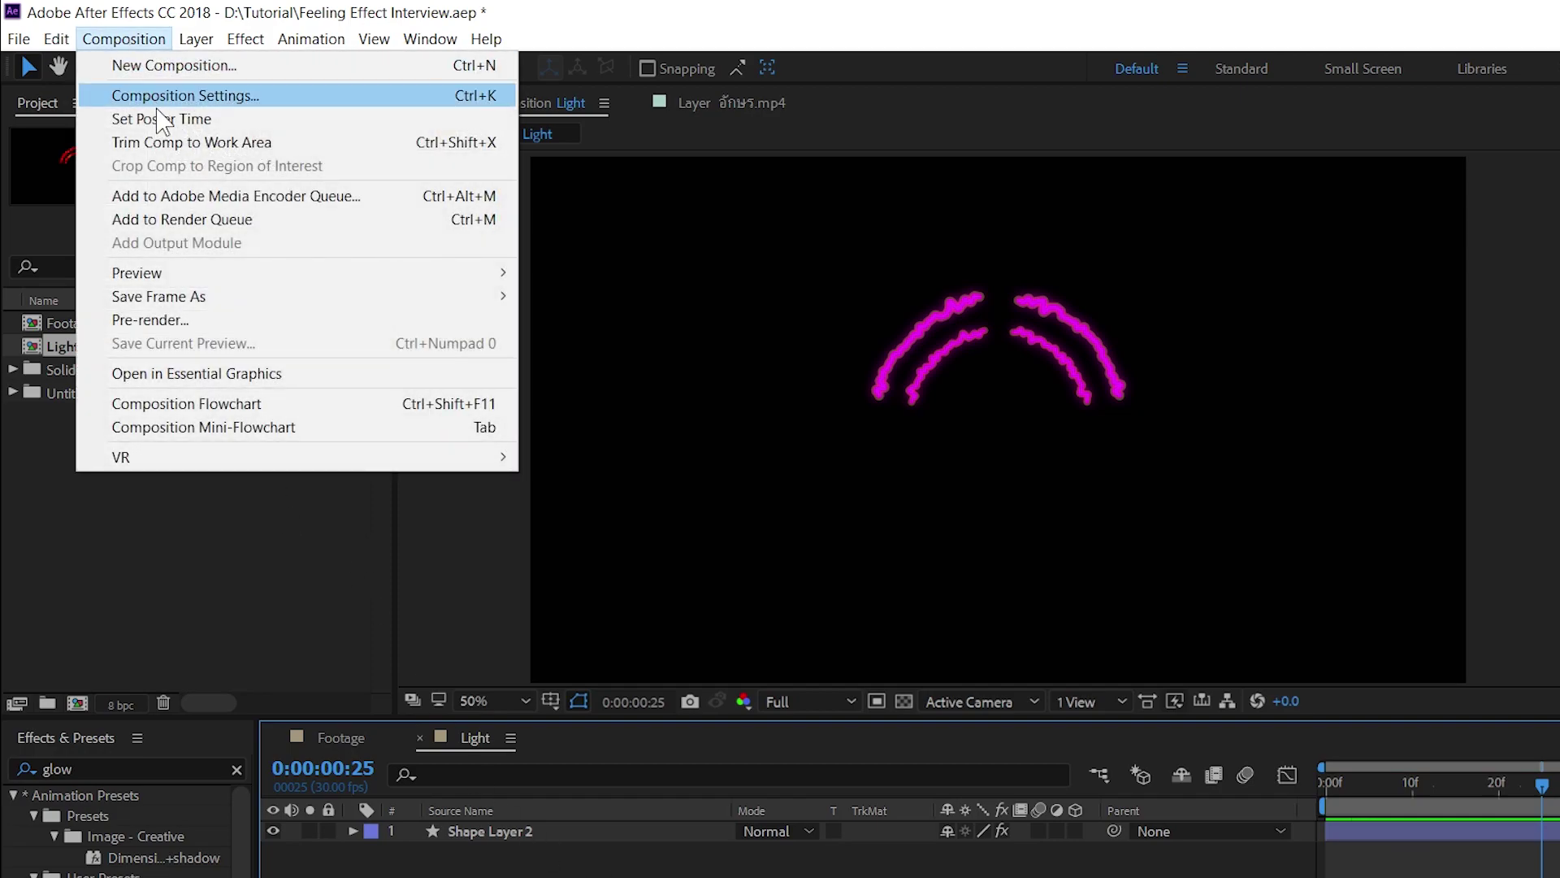
click(190, 224)
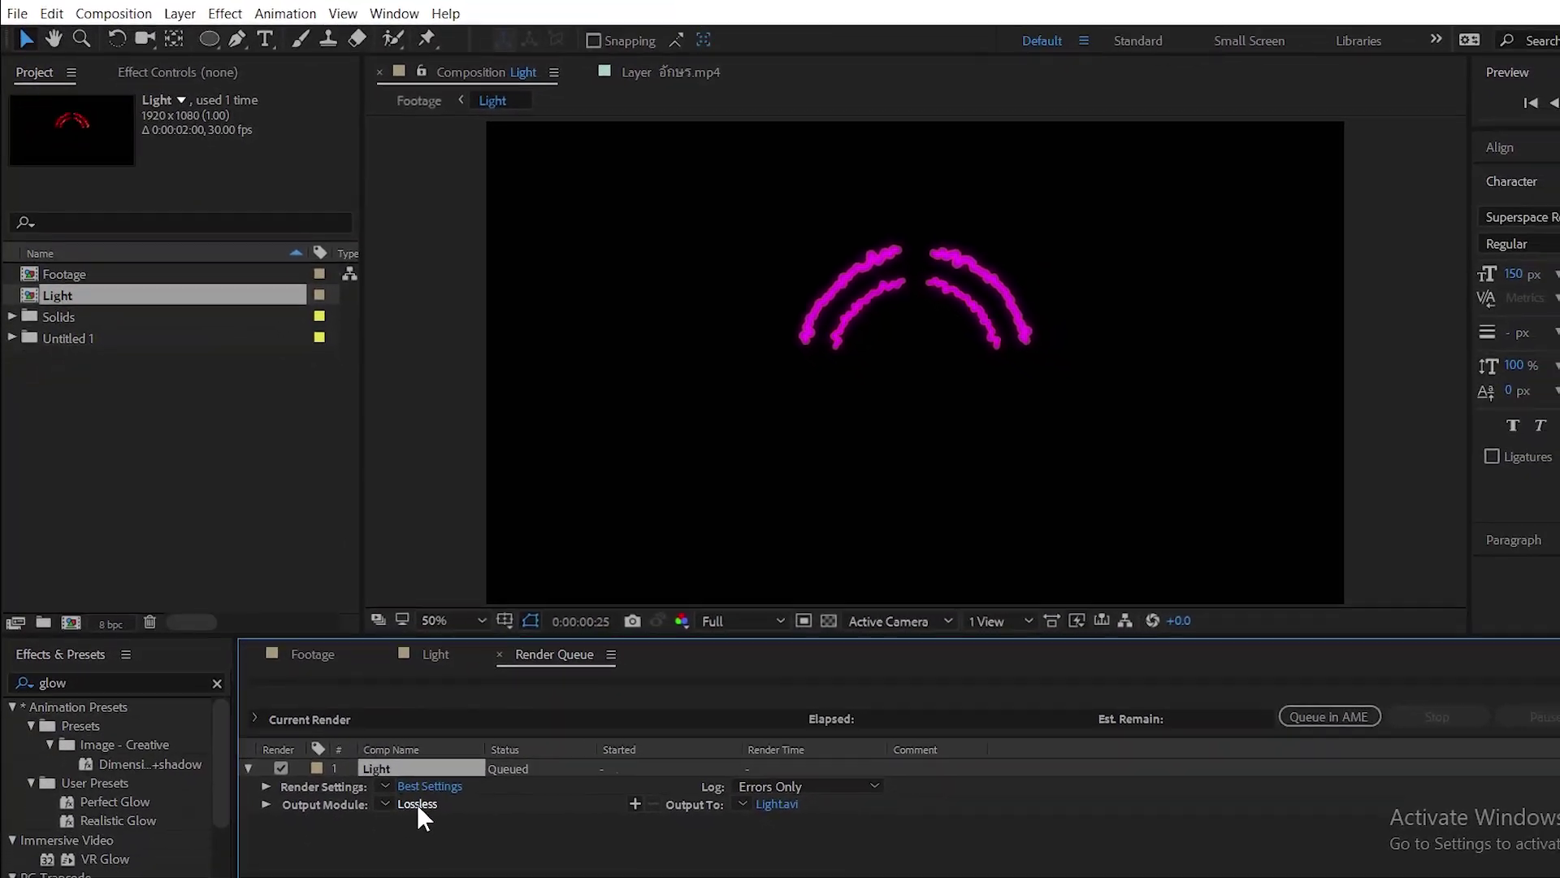
click(418, 803)
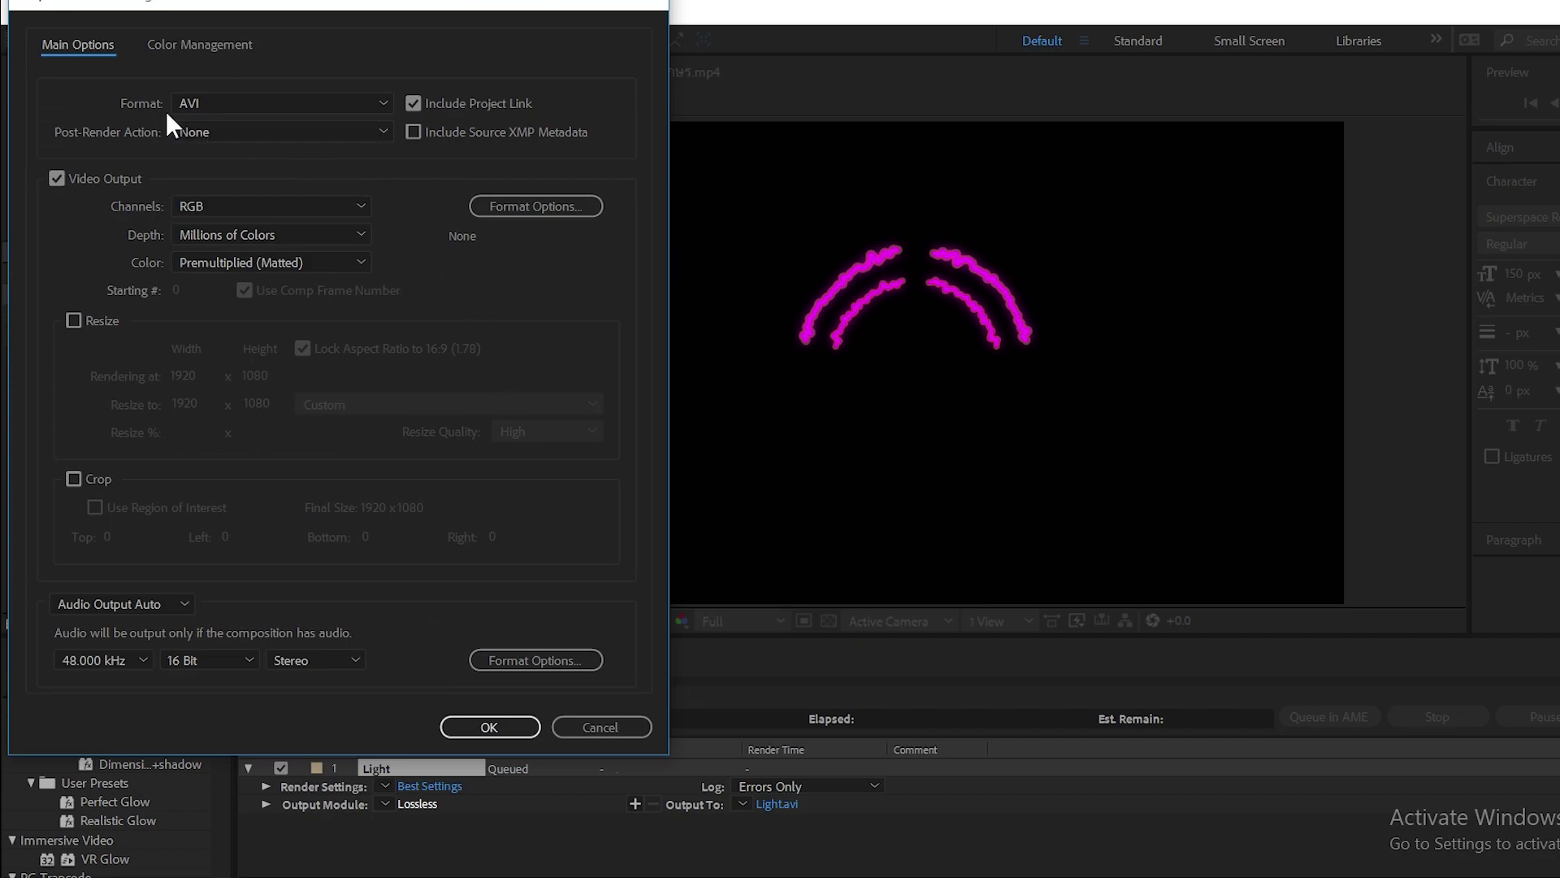
click(383, 97)
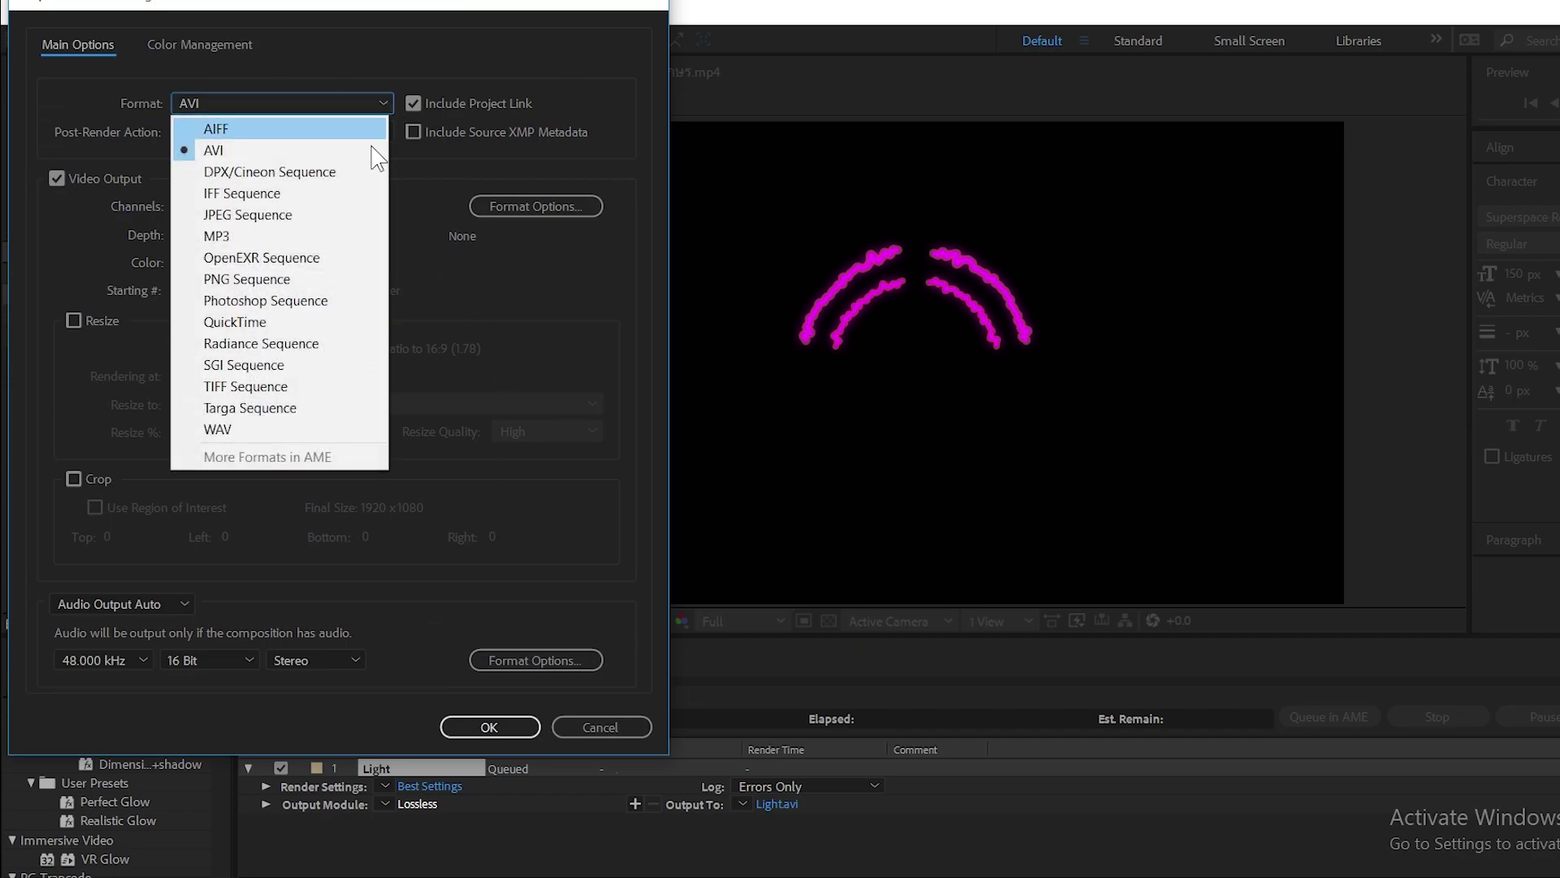
click(305, 323)
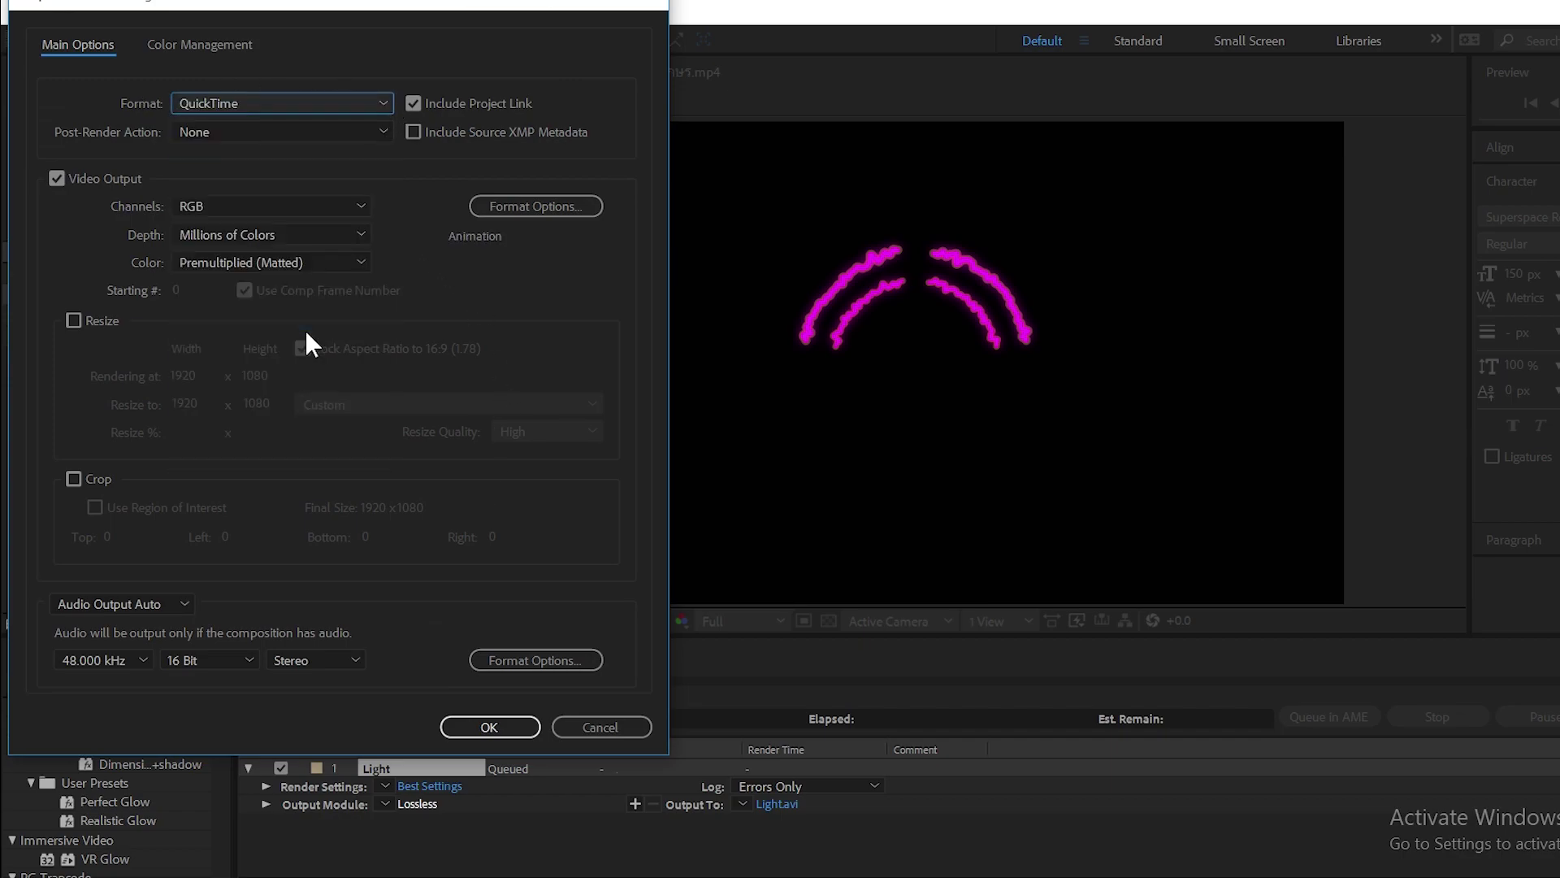
click(540, 206)
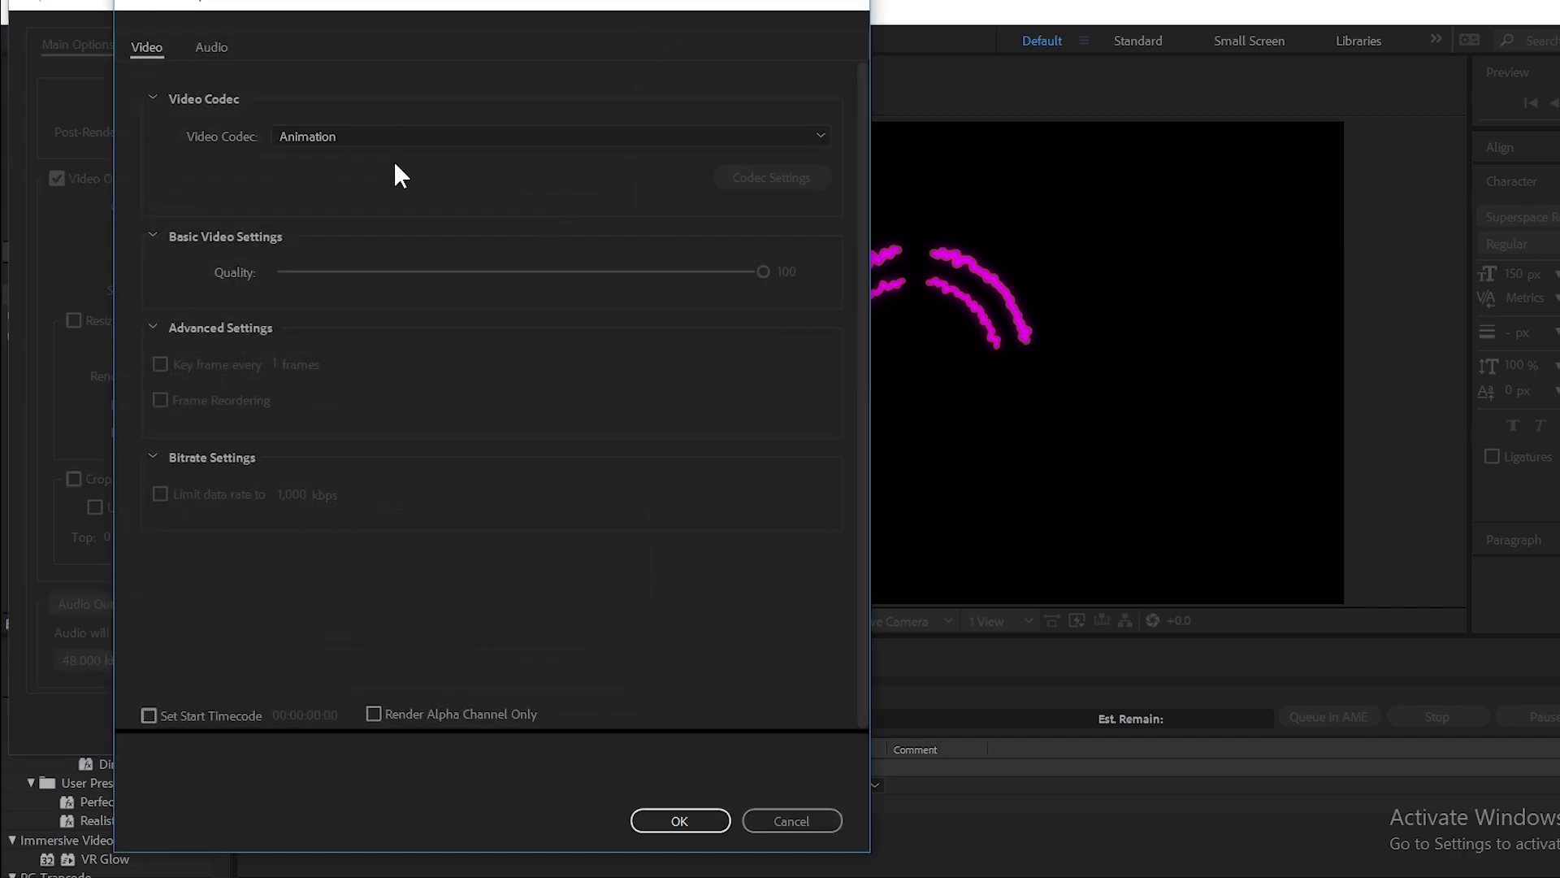
click(822, 134)
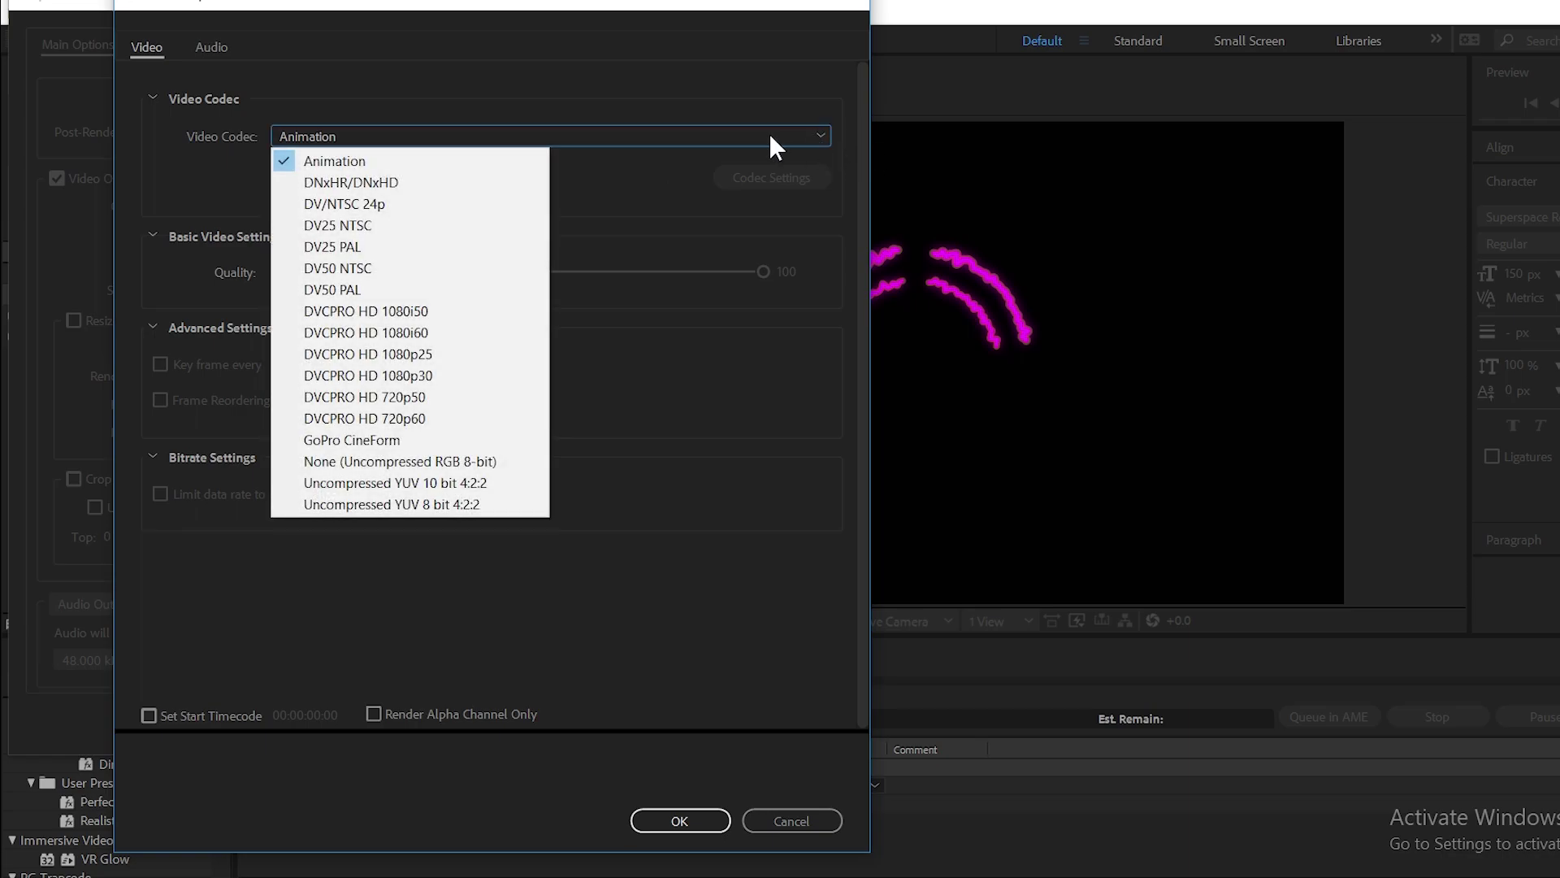
click(429, 162)
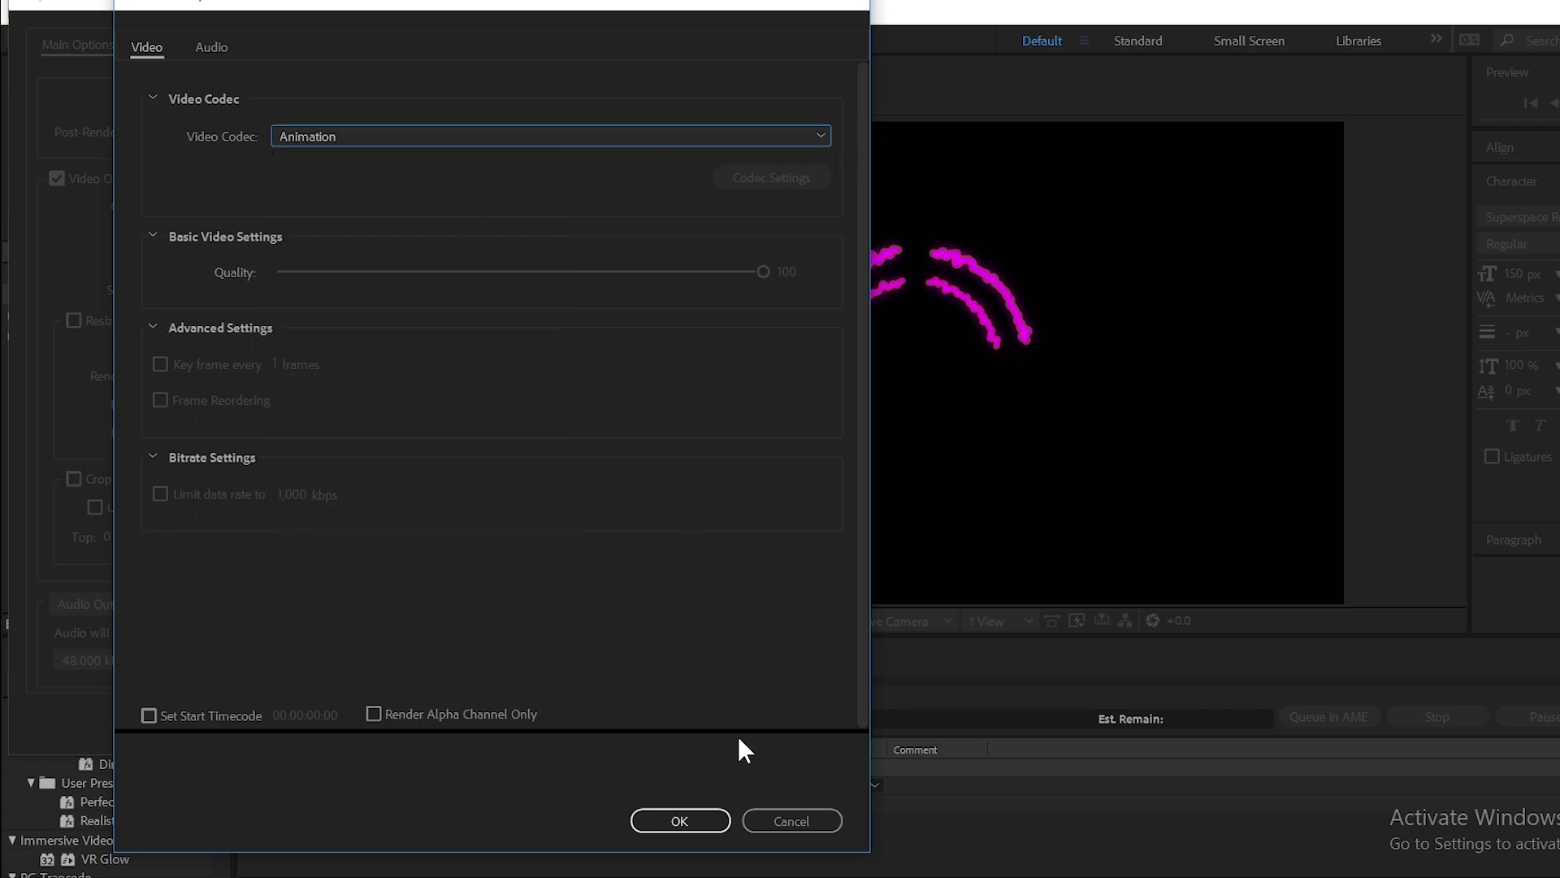
click(681, 822)
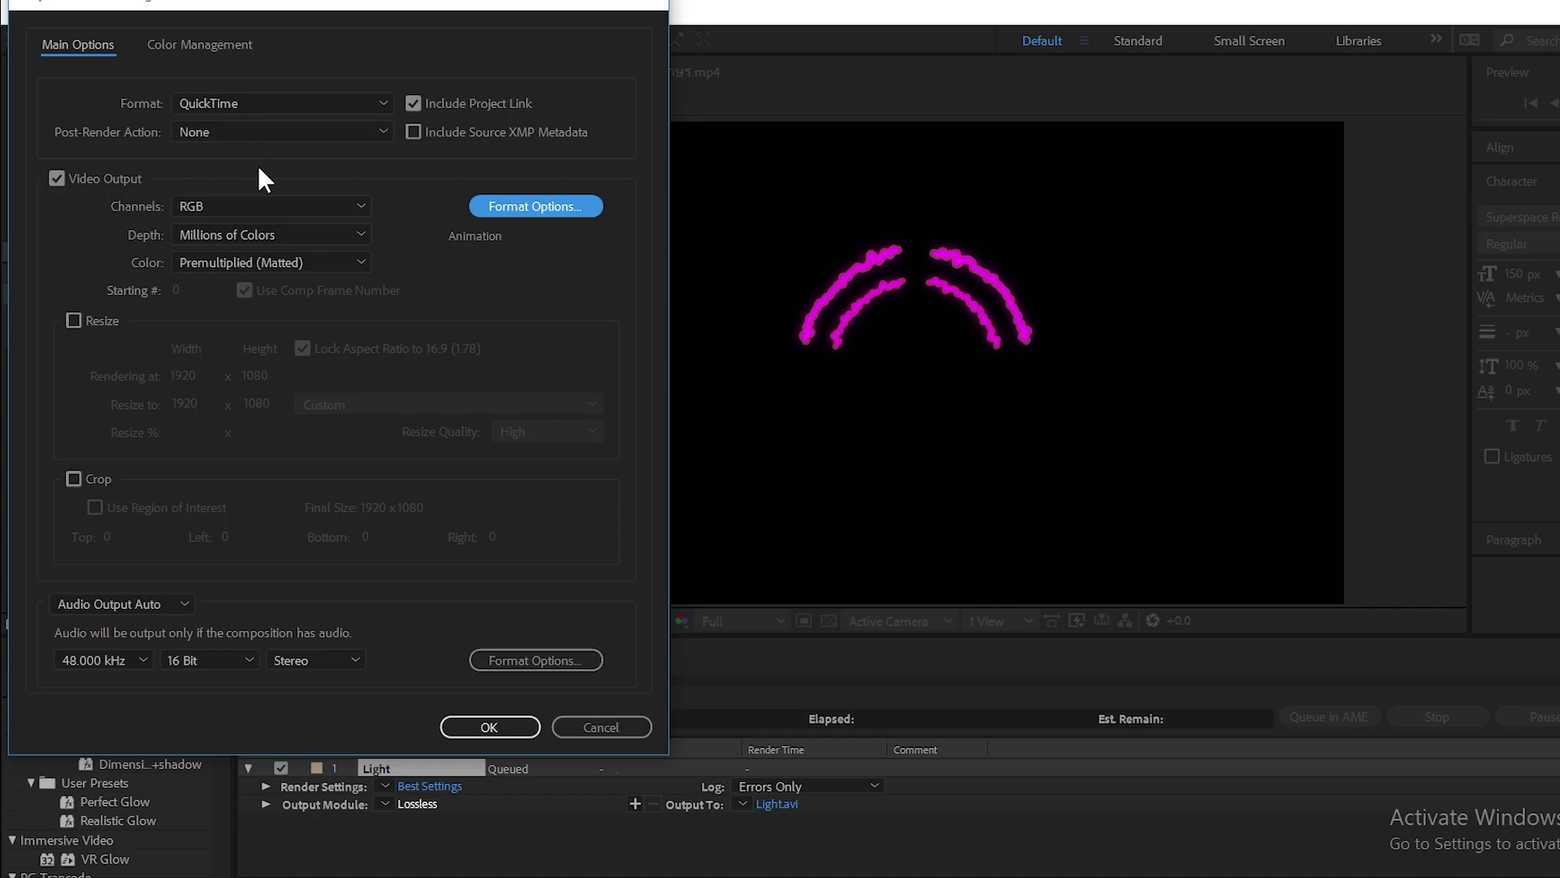
Set the output channels to RGB + Alpha, turn audio output off, and confirm
click(361, 206)
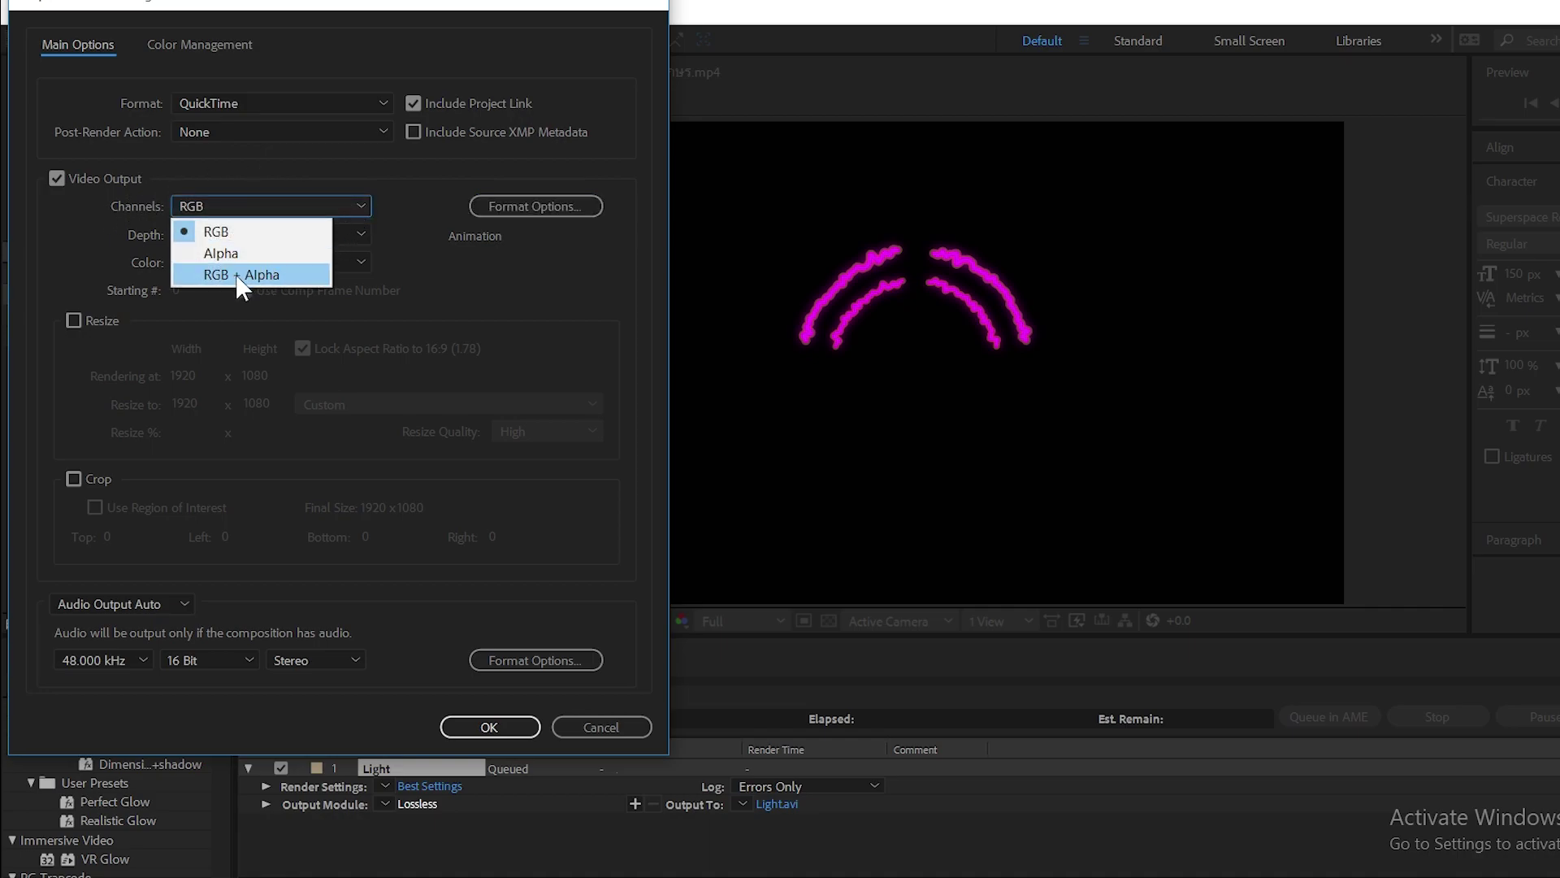
click(237, 276)
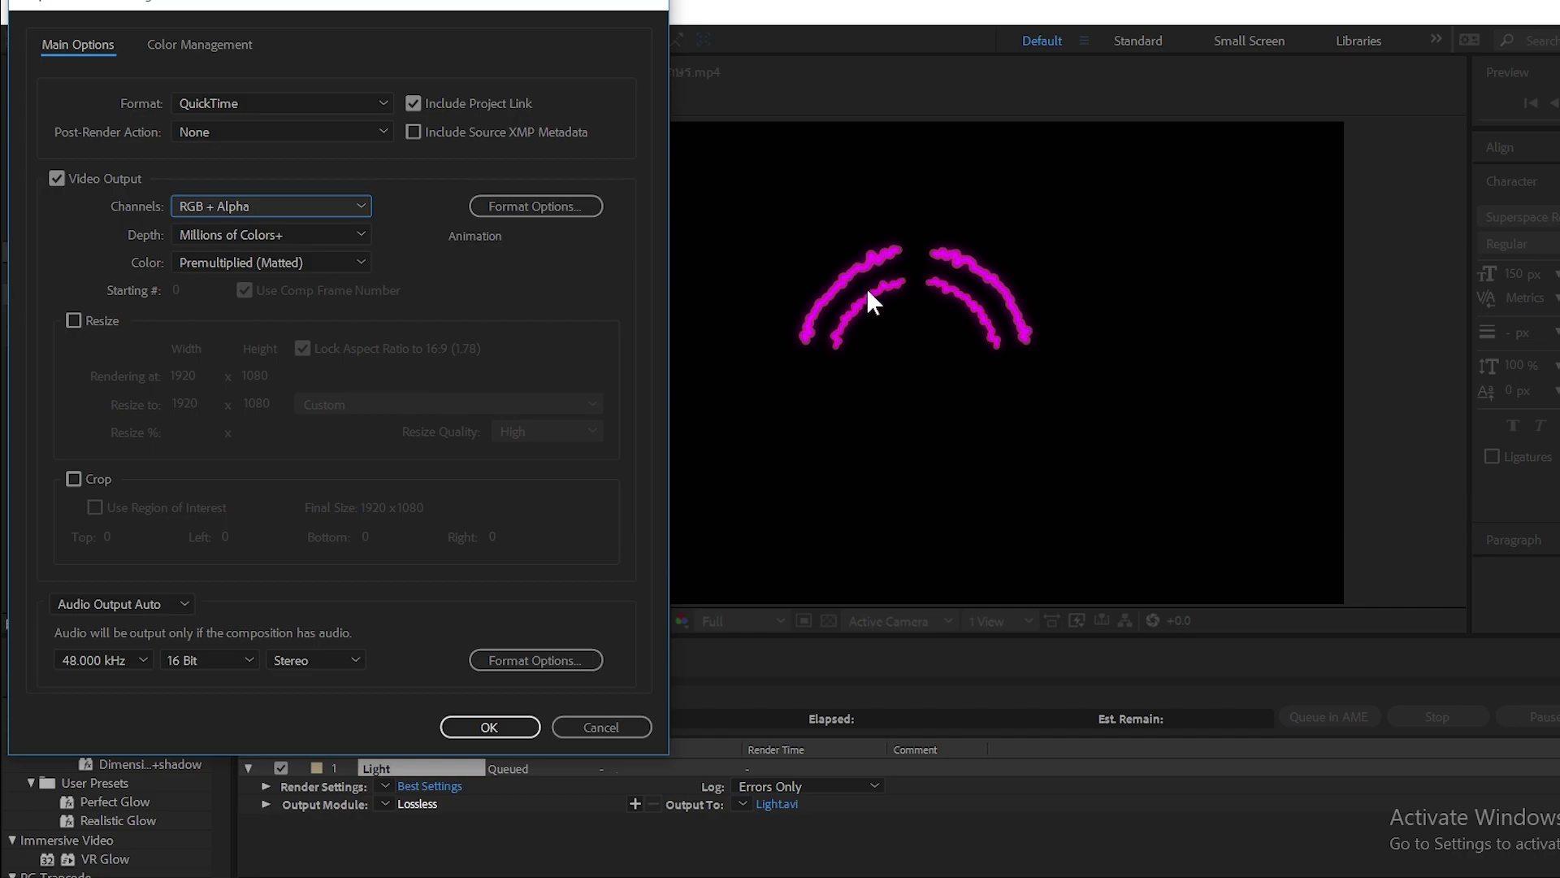
click(184, 606)
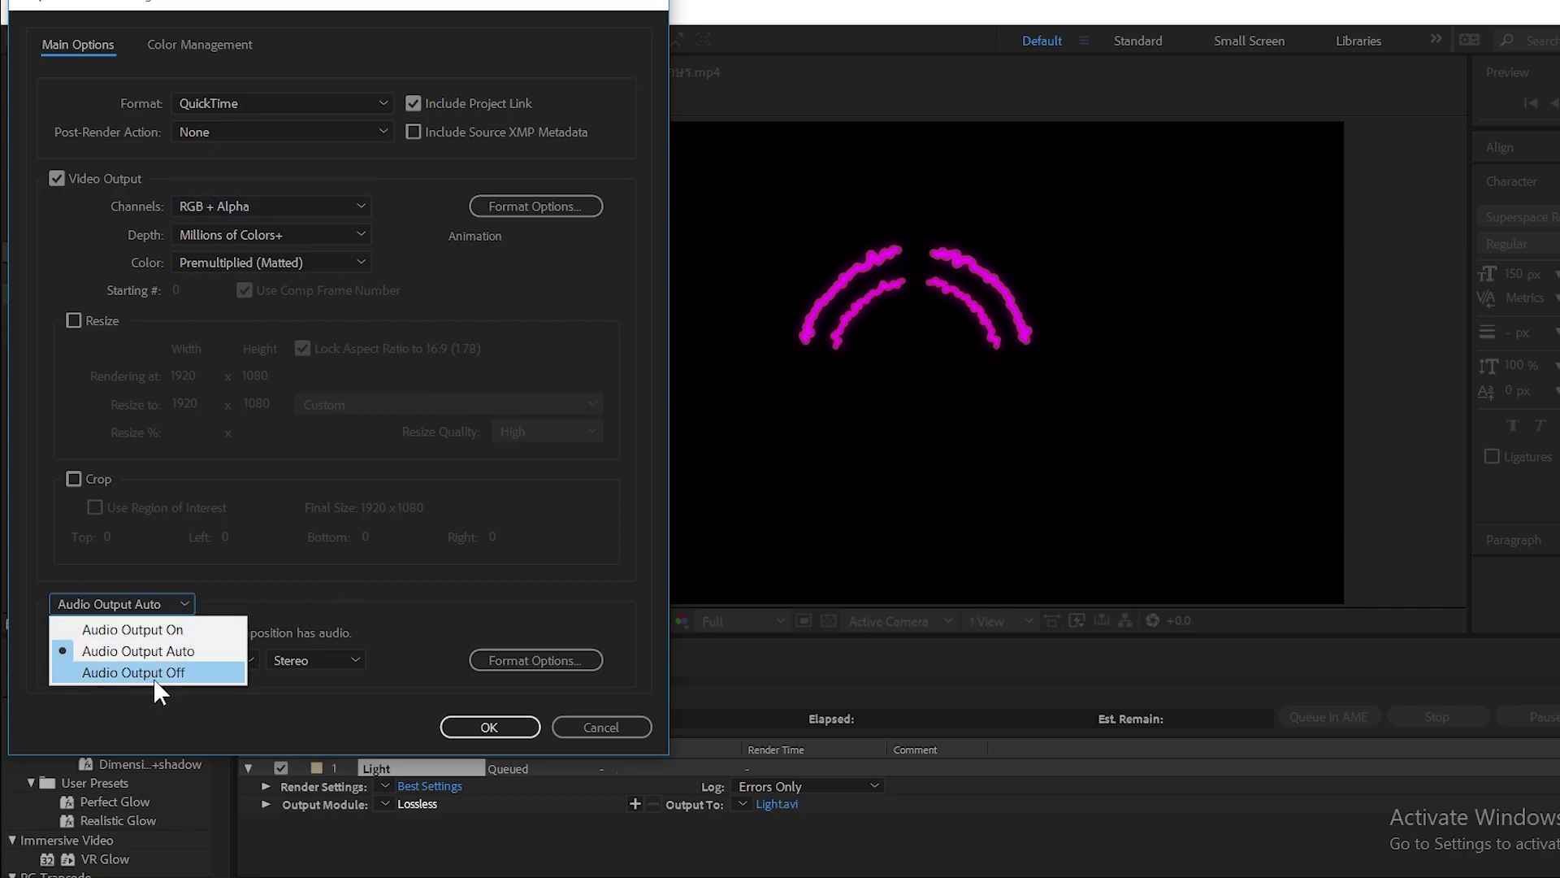
click(152, 673)
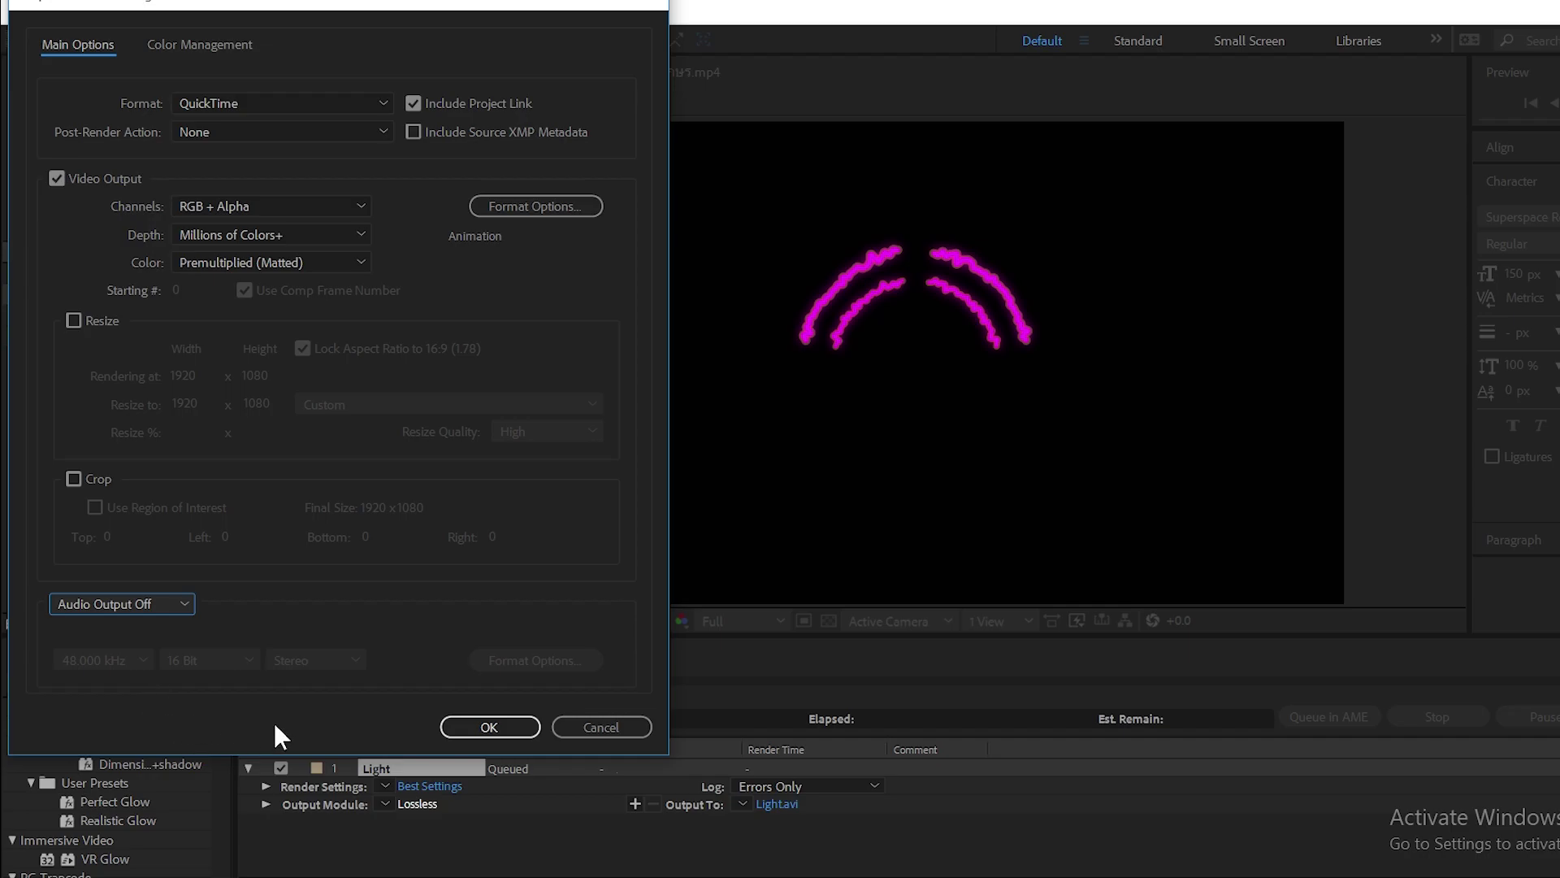
click(488, 727)
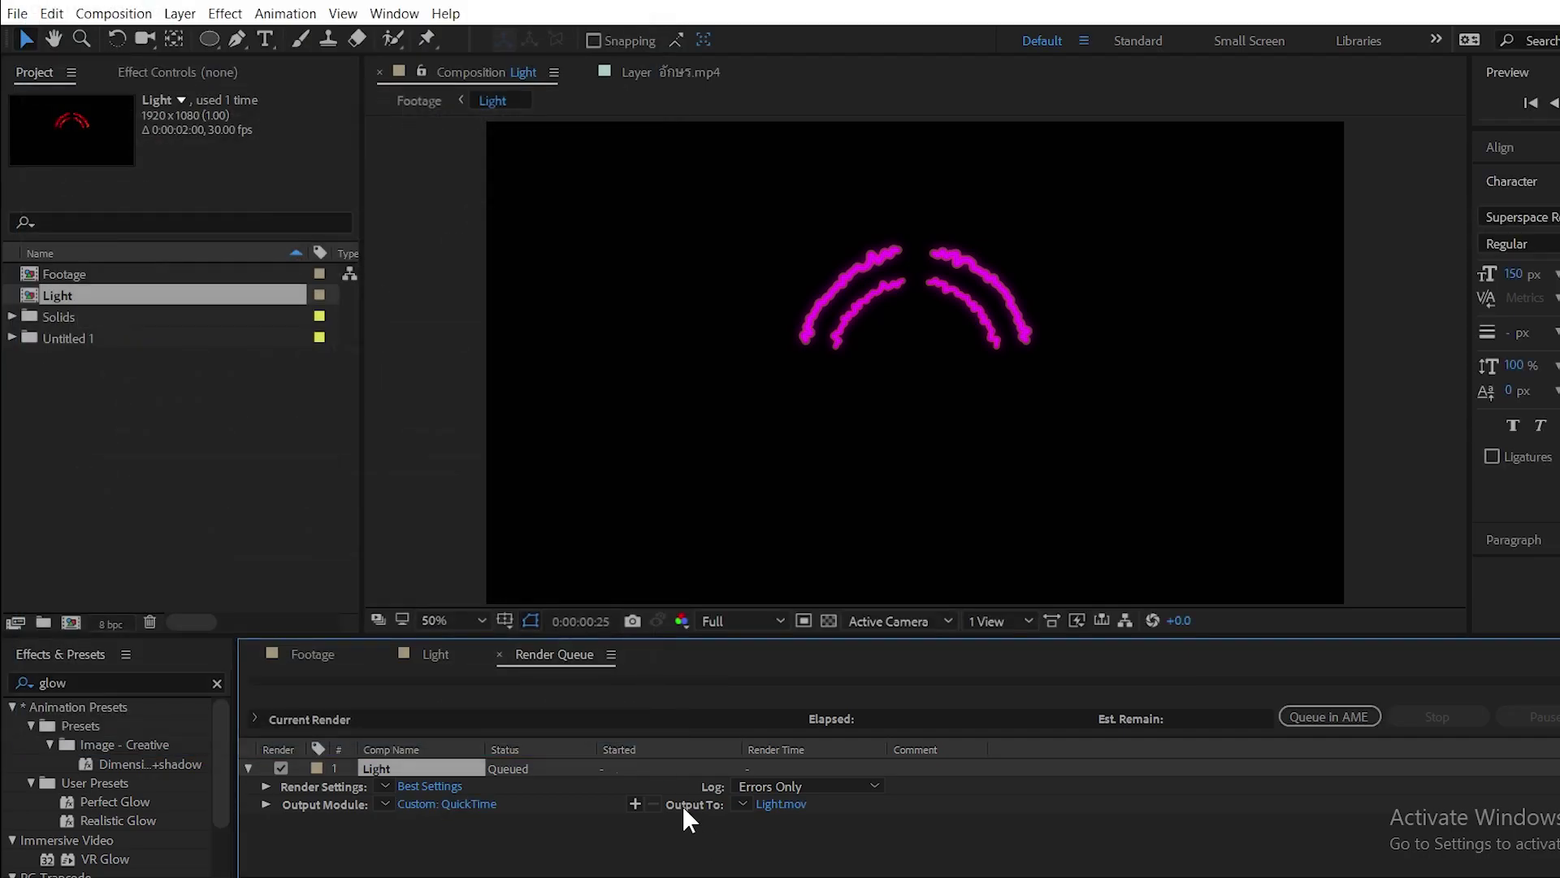
Save the output as Light.mov in D:\Graphic Assets, render it, and return to the Footage comp
click(779, 805)
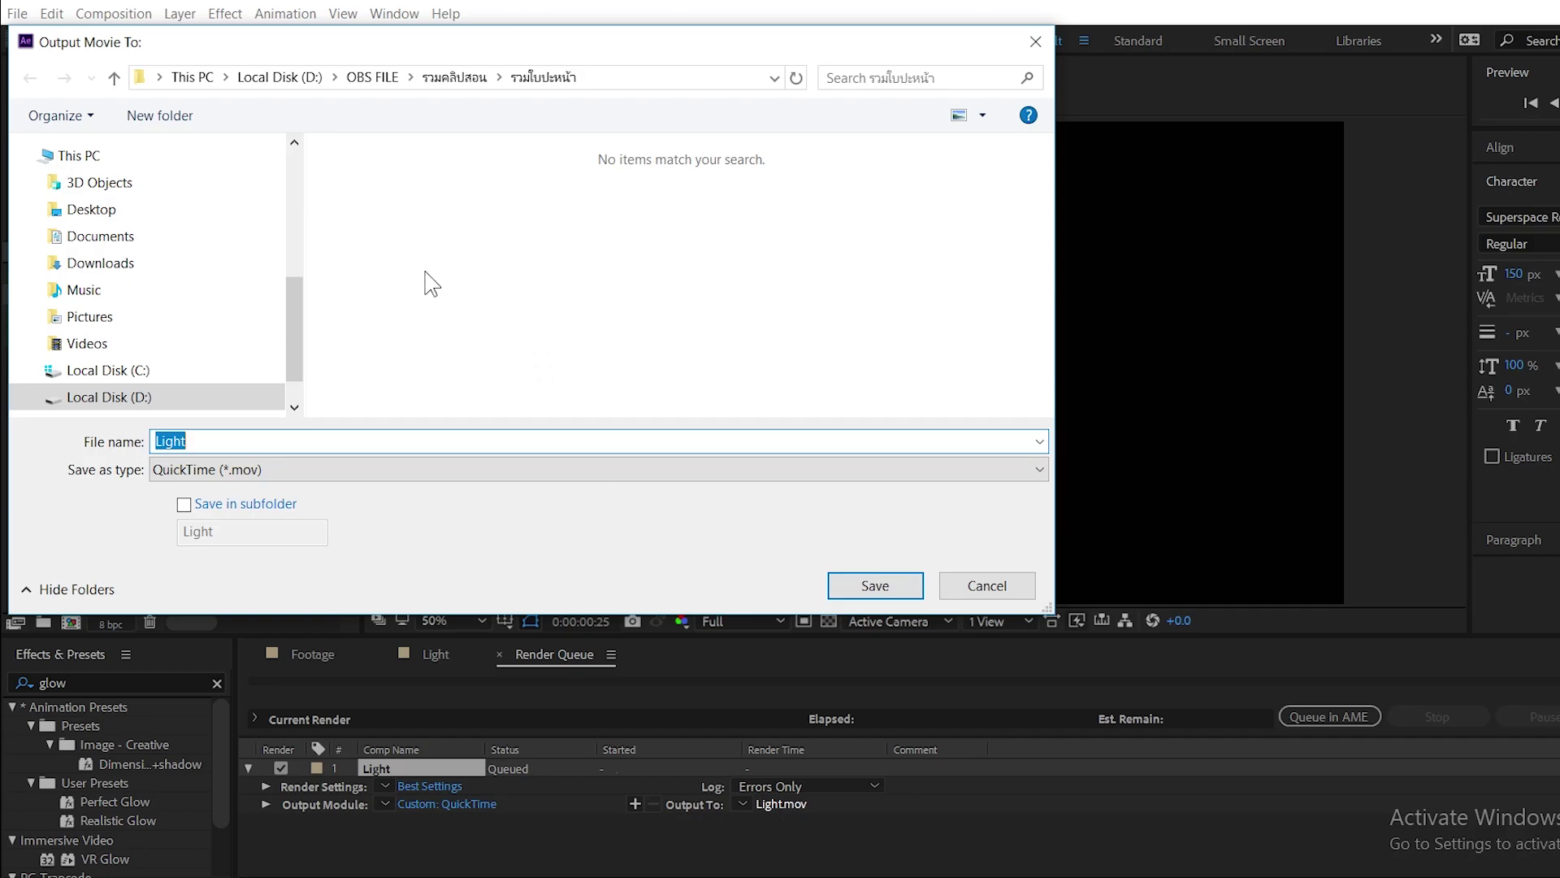
click(134, 396)
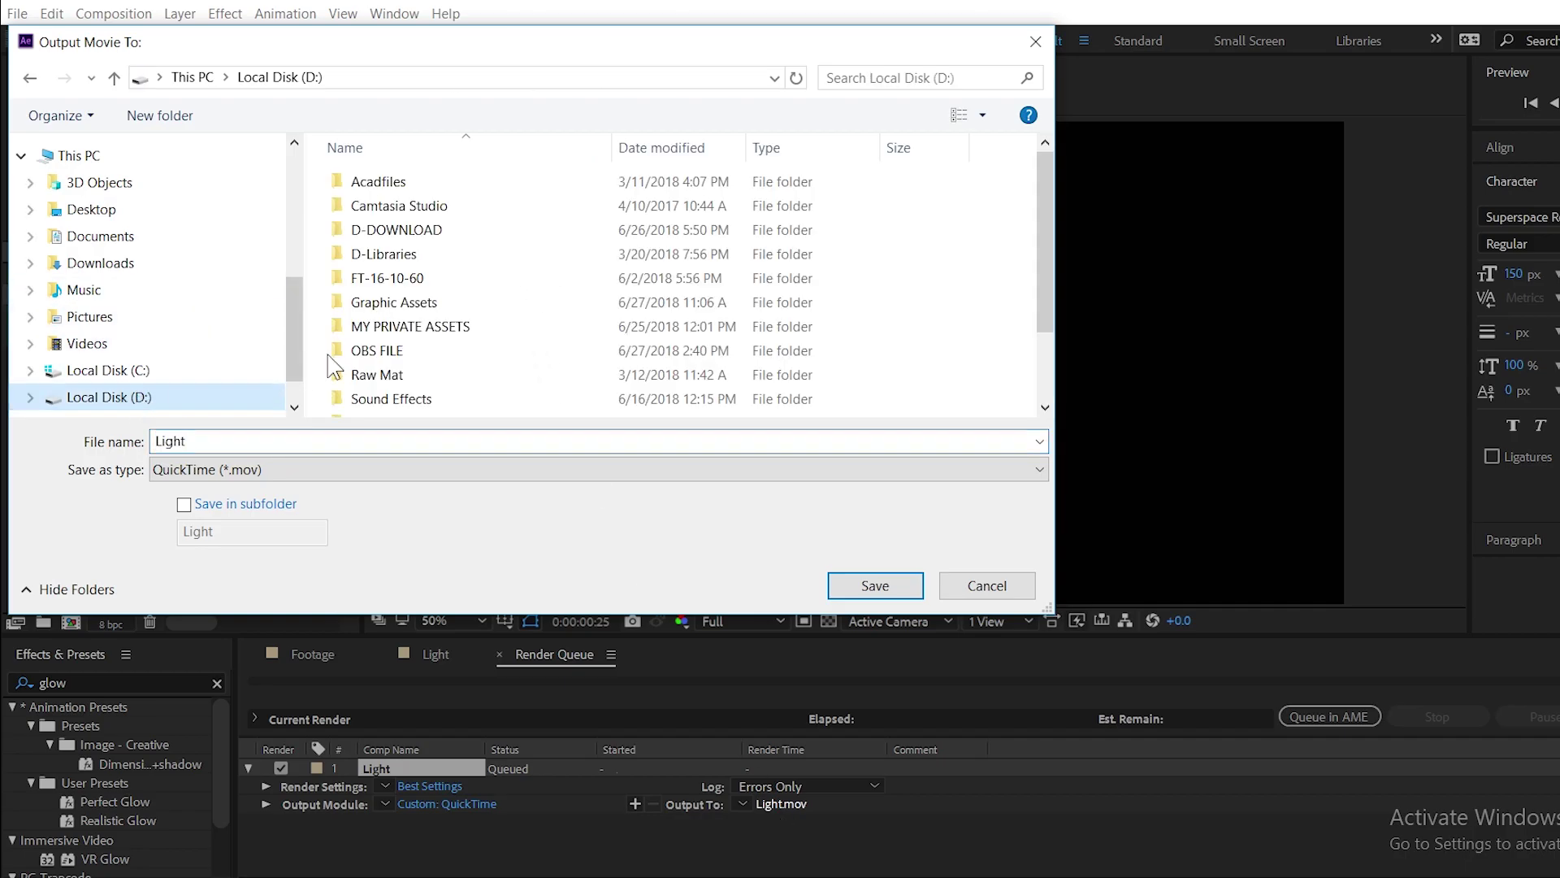
double_click(452, 307)
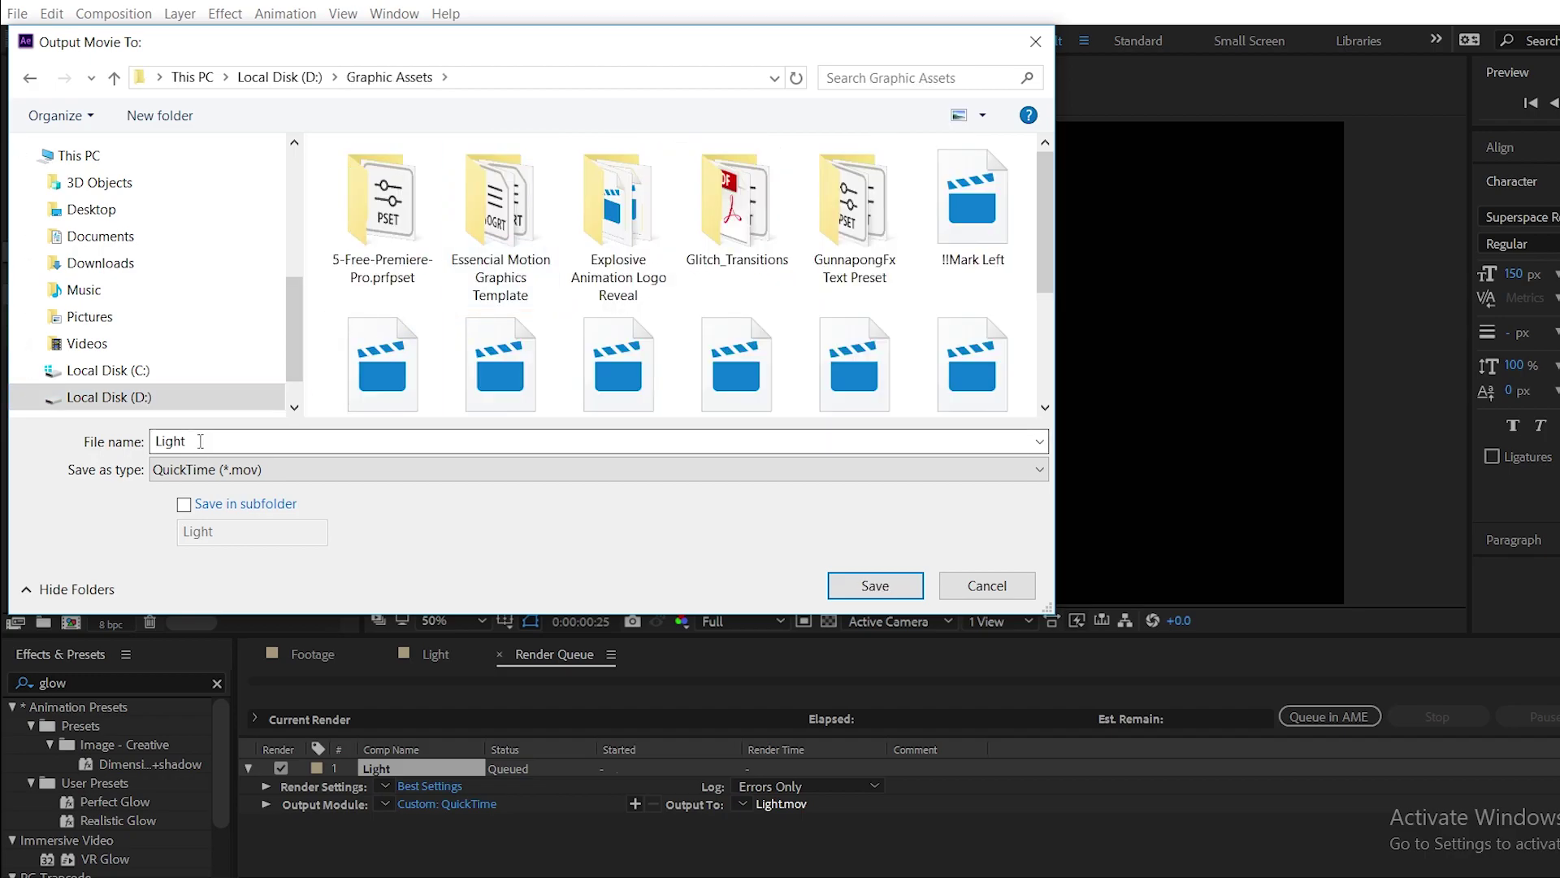
click(863, 585)
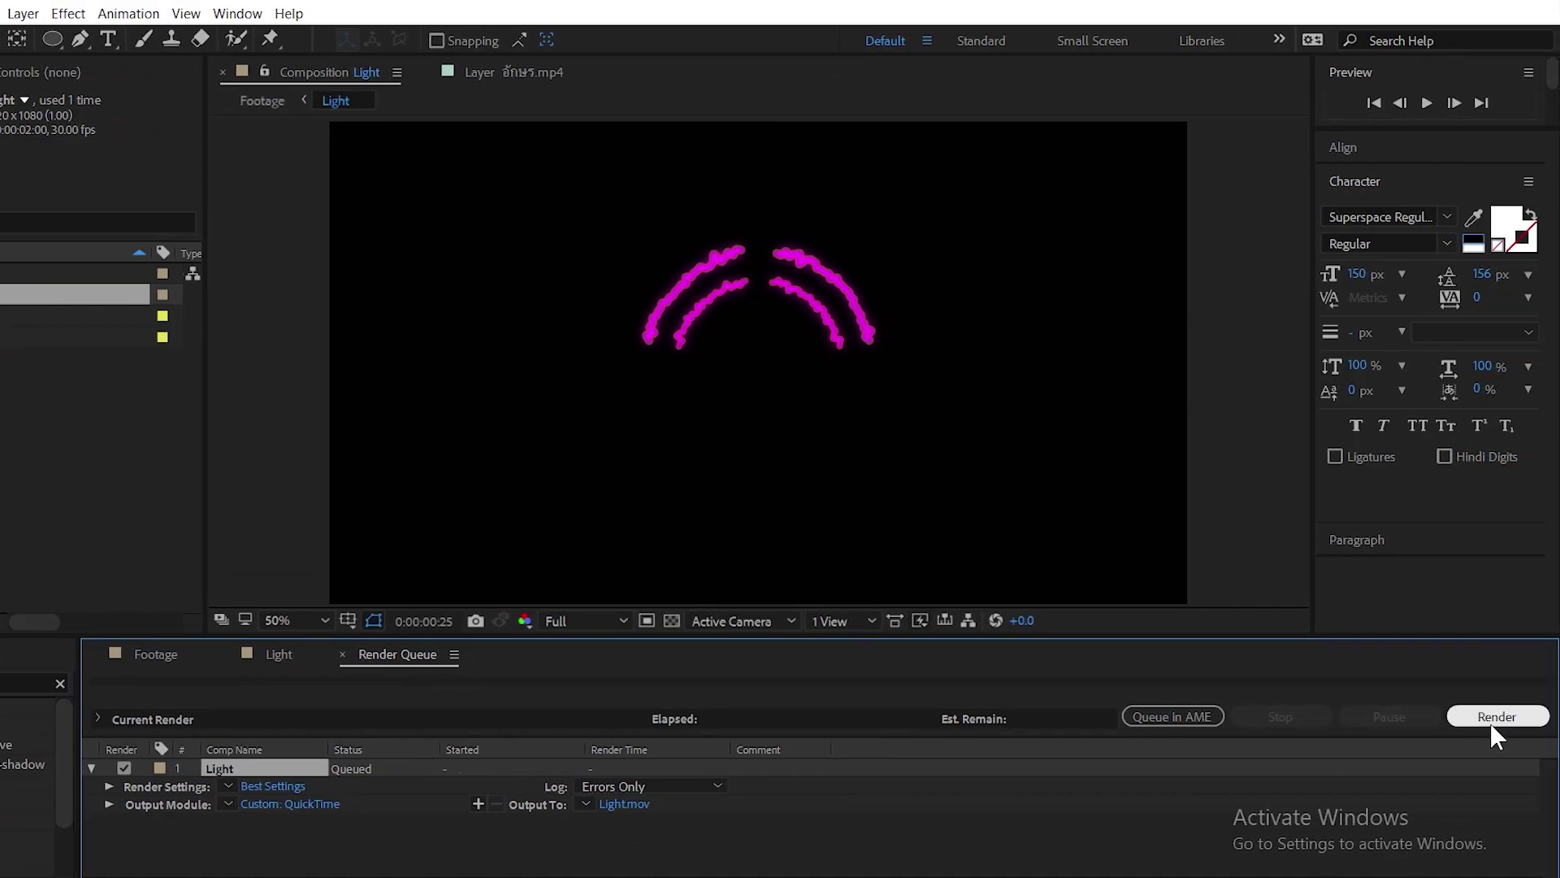
click(1491, 720)
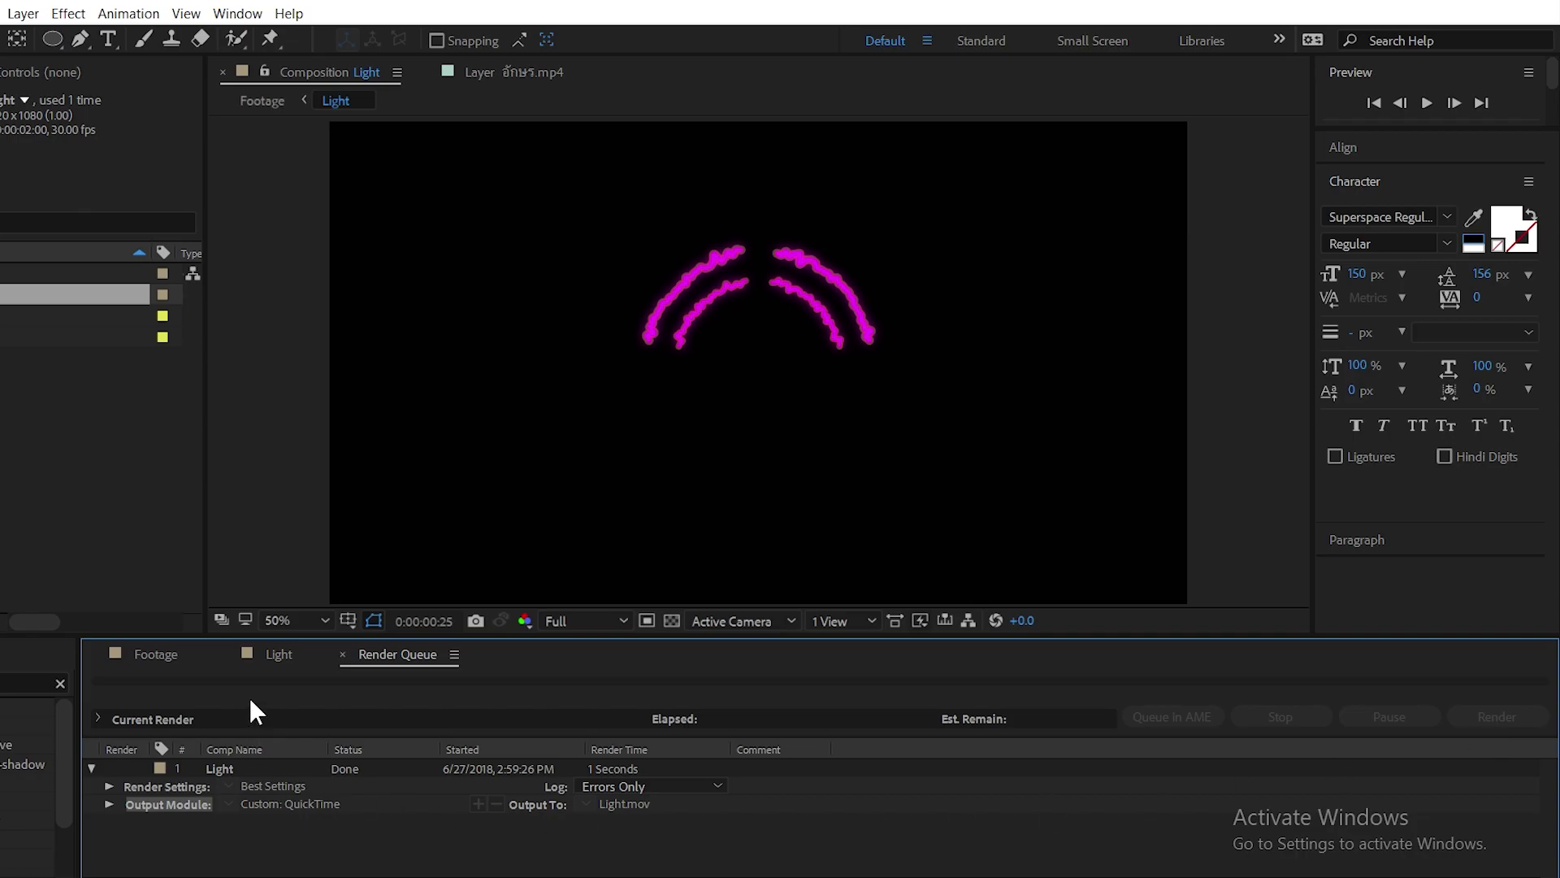
click(159, 653)
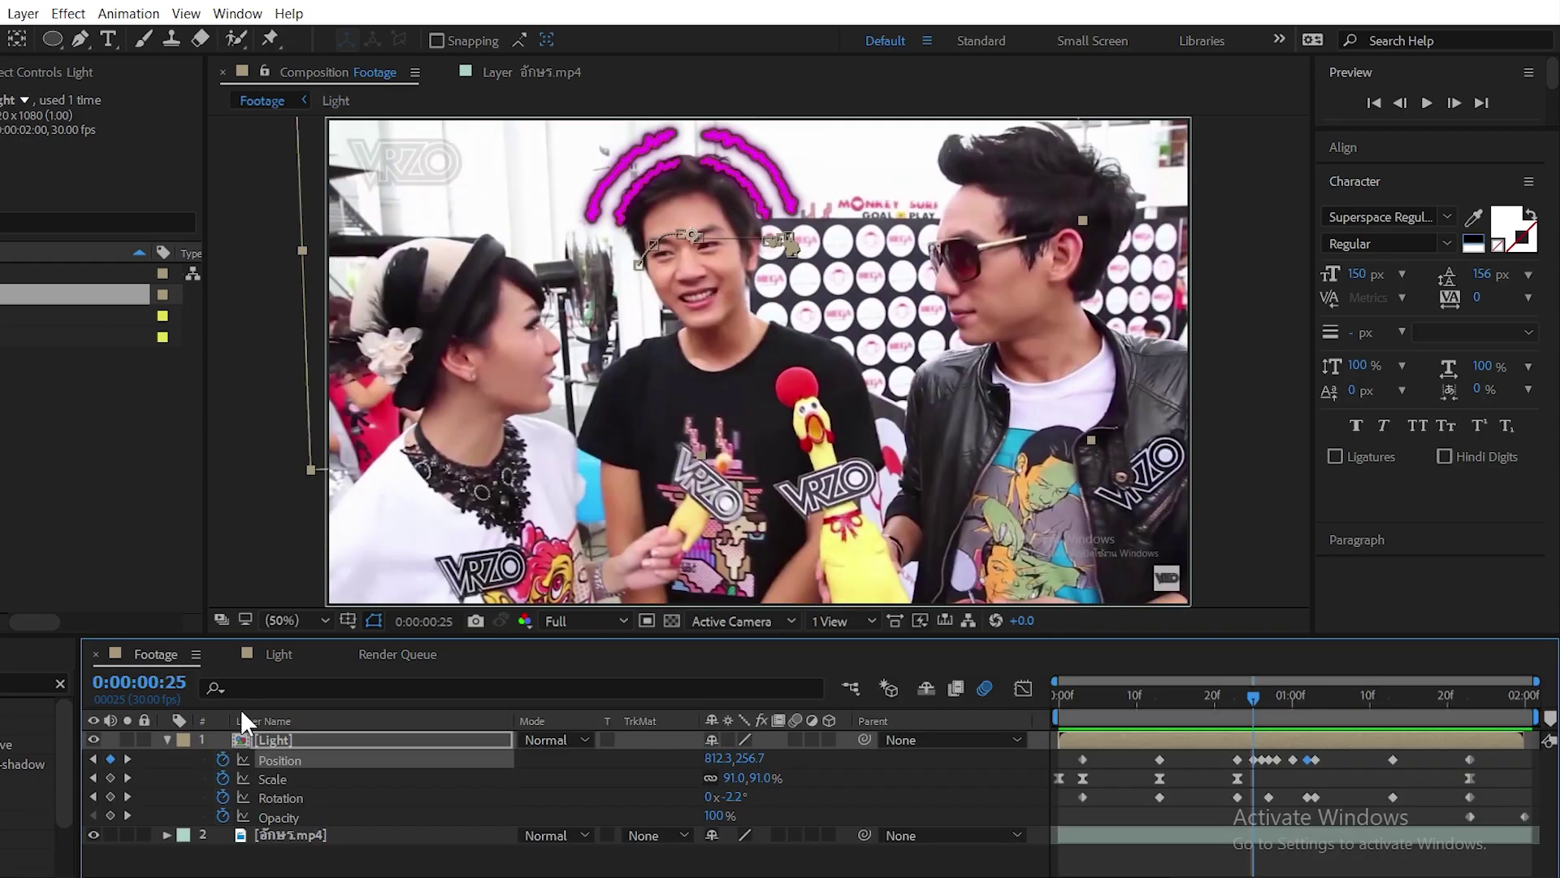
Collapse the Light layer's animated properties and turn off its visibility in the Footage comp
click(166, 738)
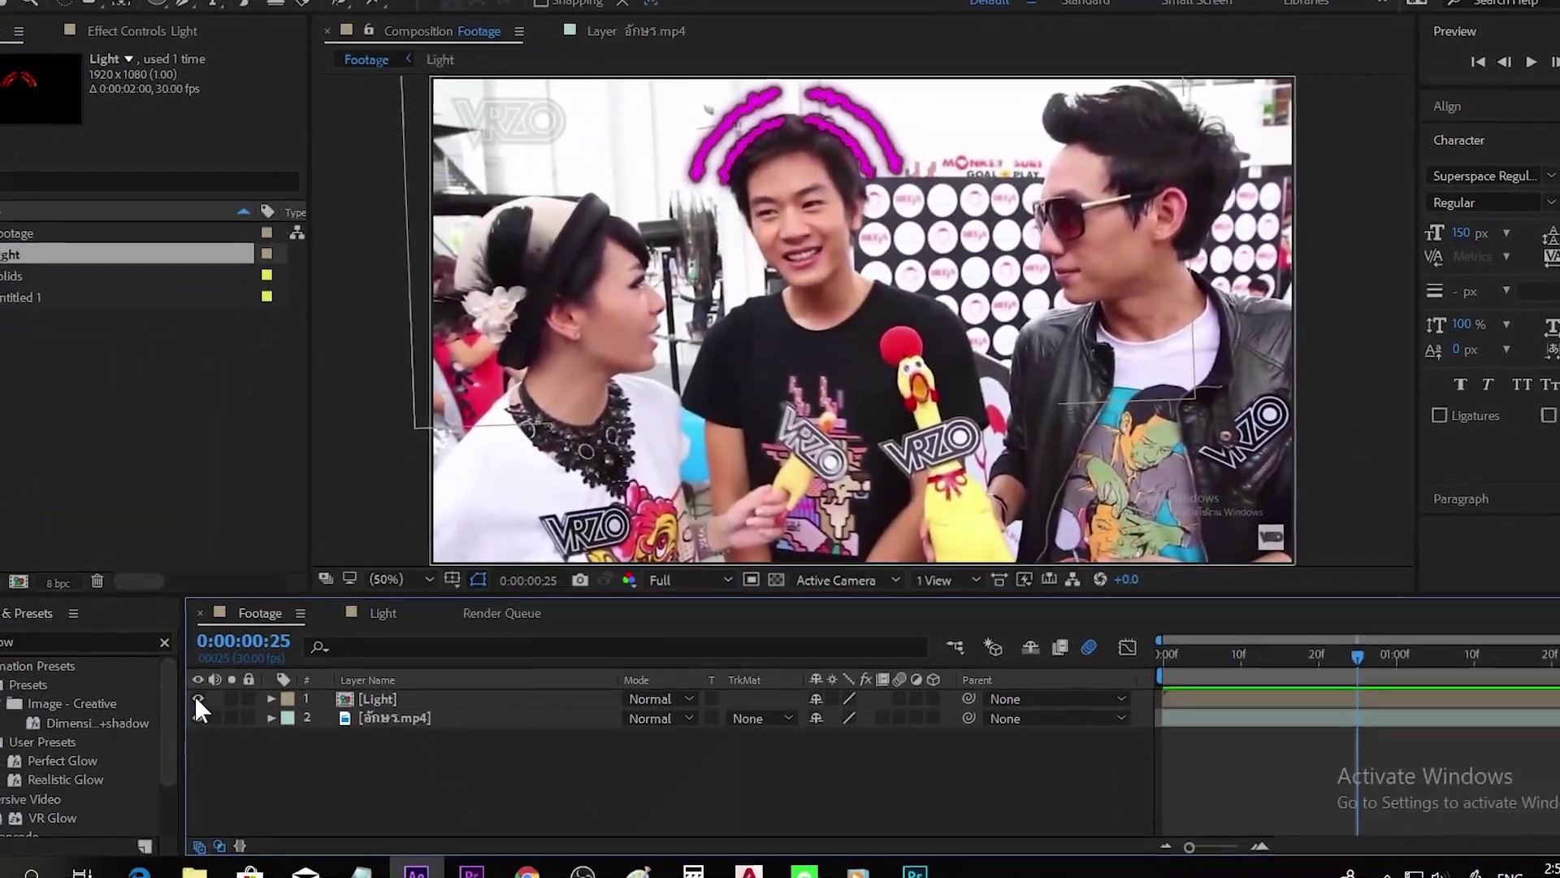
click(181, 705)
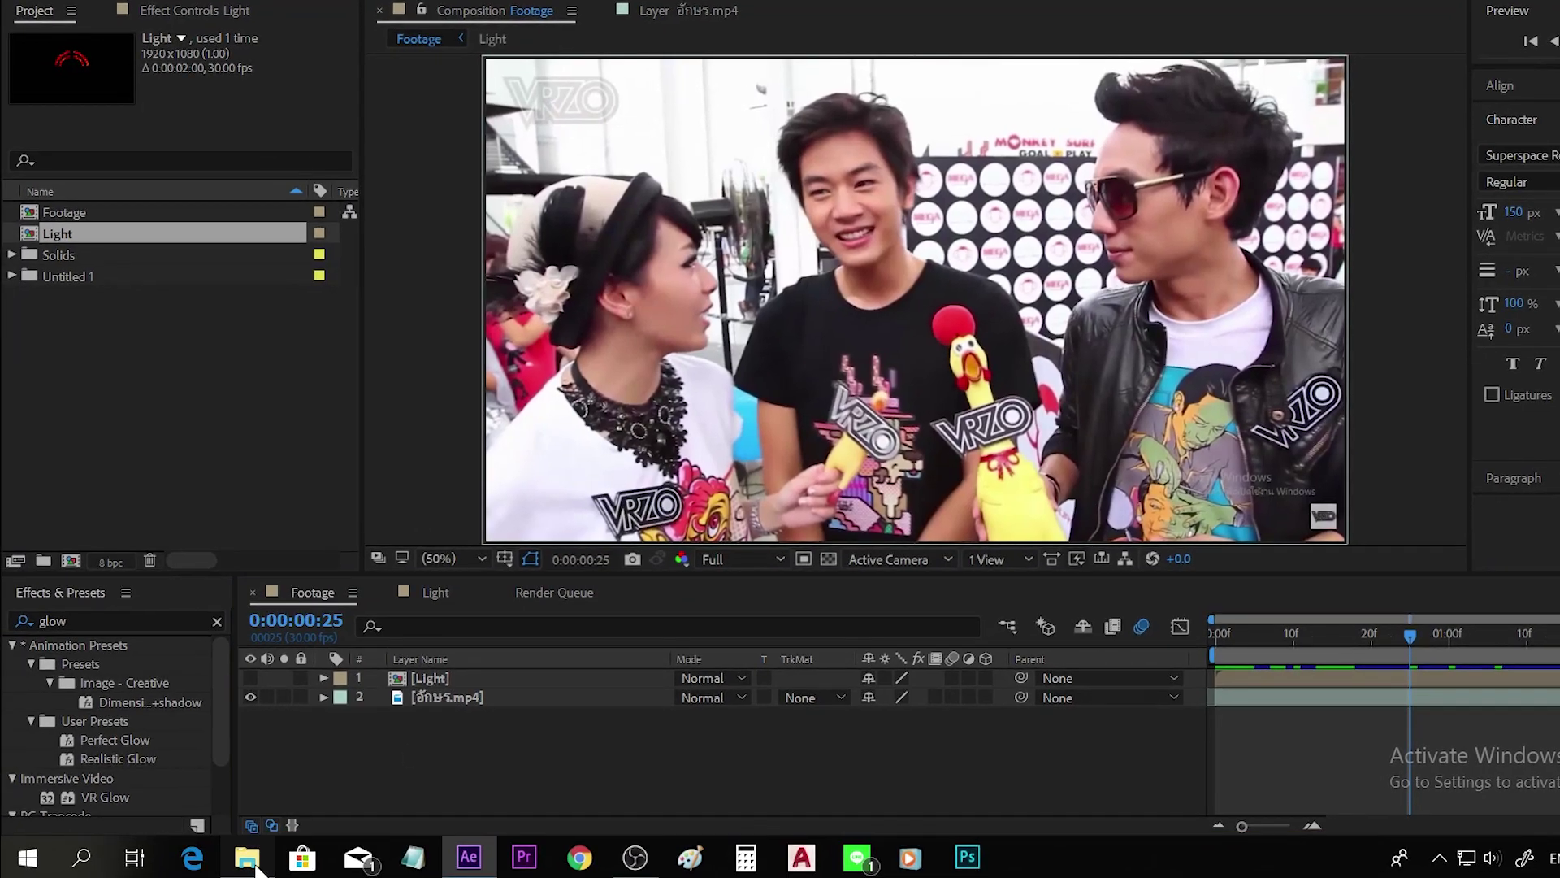
click(262, 859)
Drag Light.mov from D:\Graphic Assets in File Explorer into the After Effects Project panel
click(597, 608)
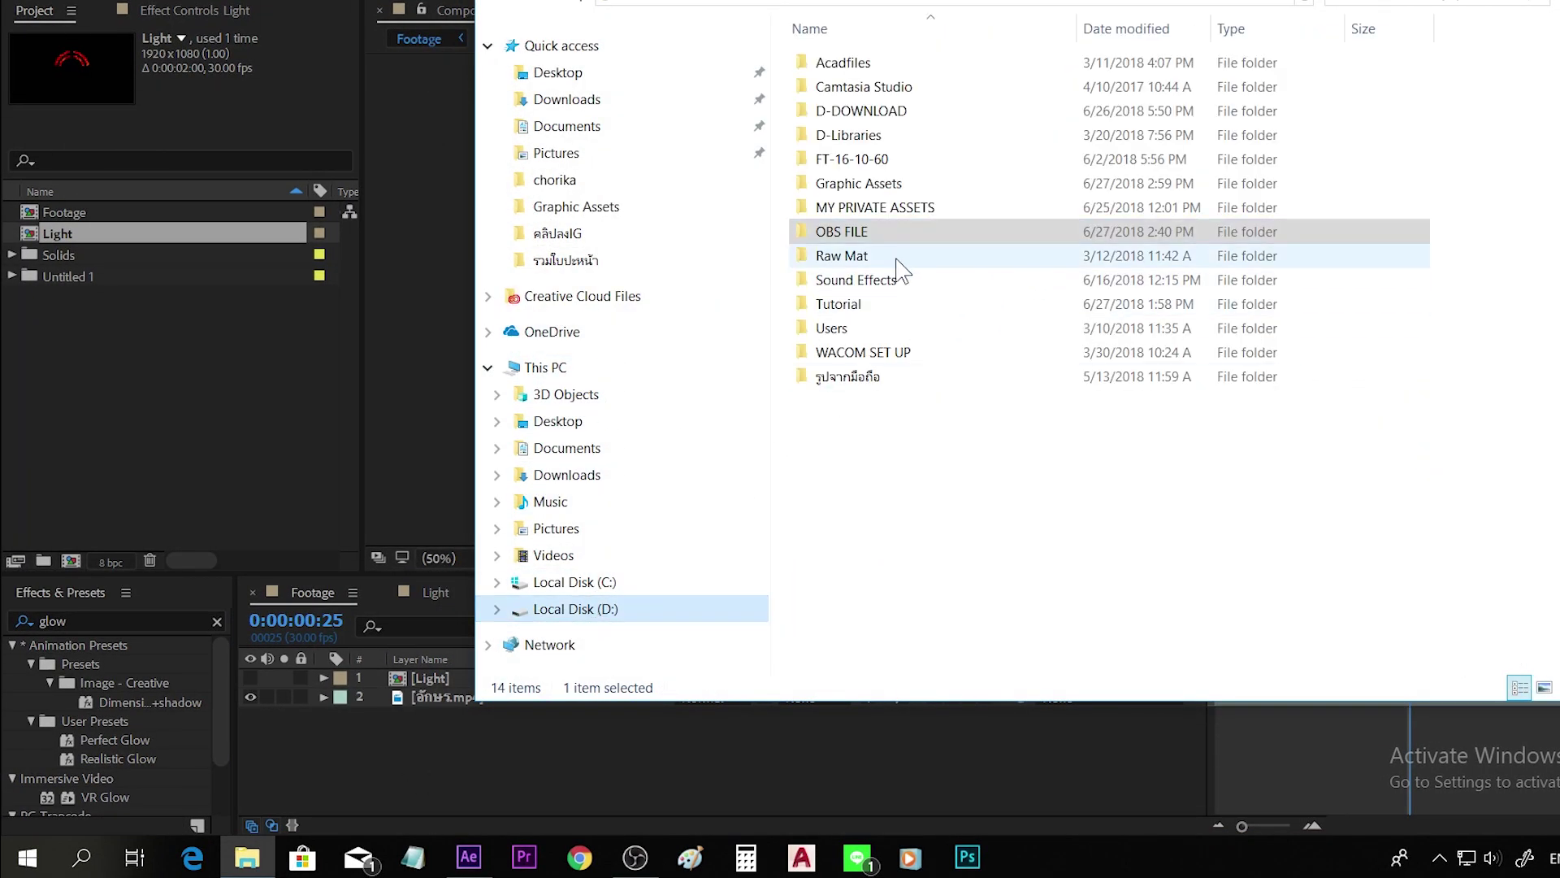
click(890, 185)
double_click(891, 189)
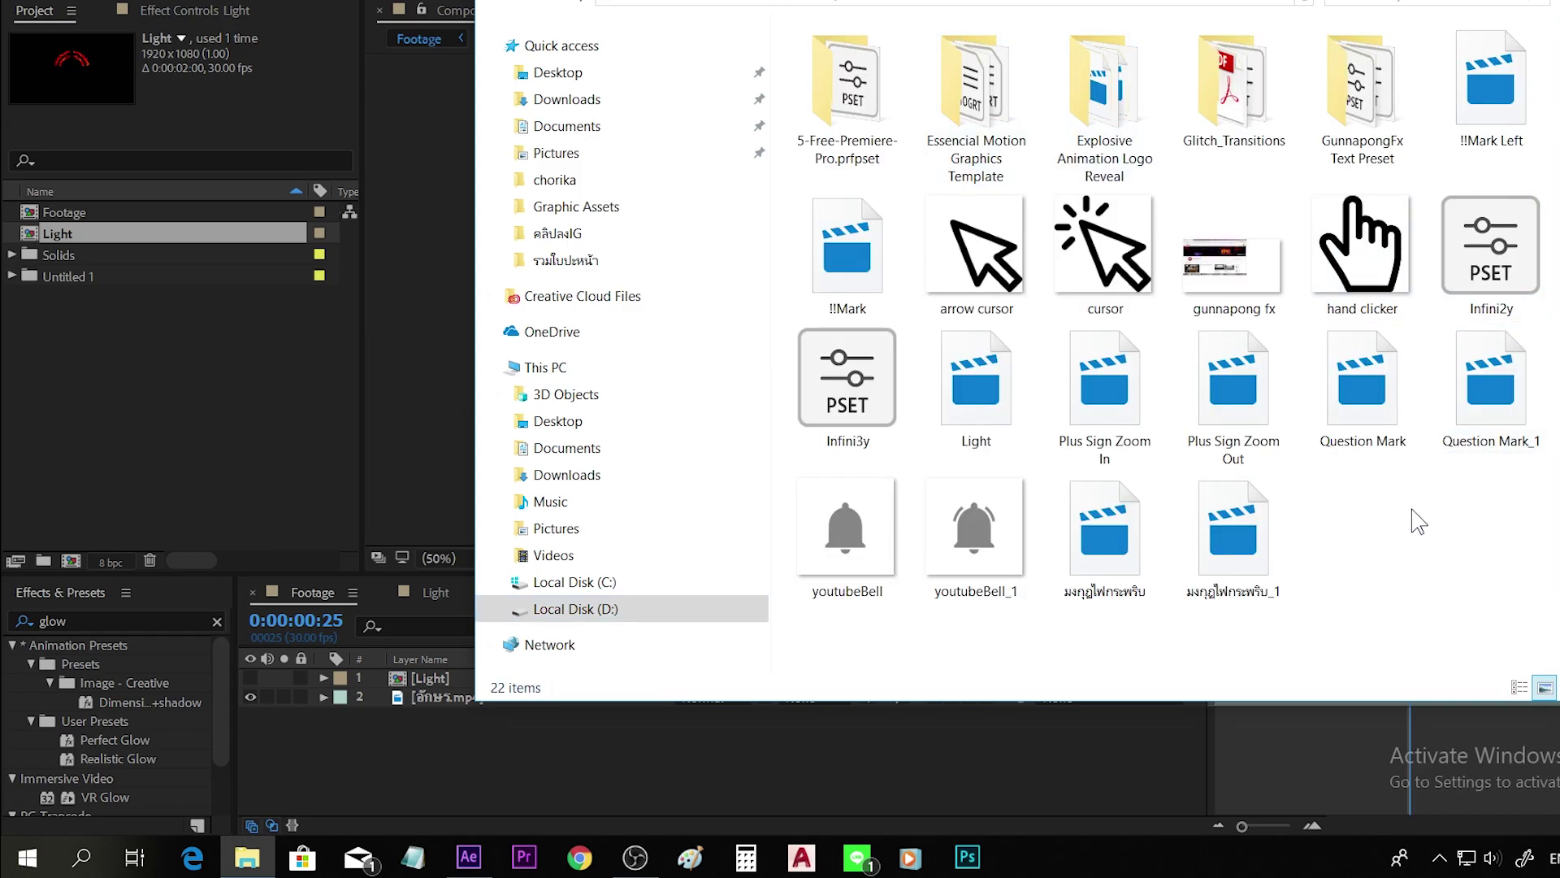
click(1008, 403)
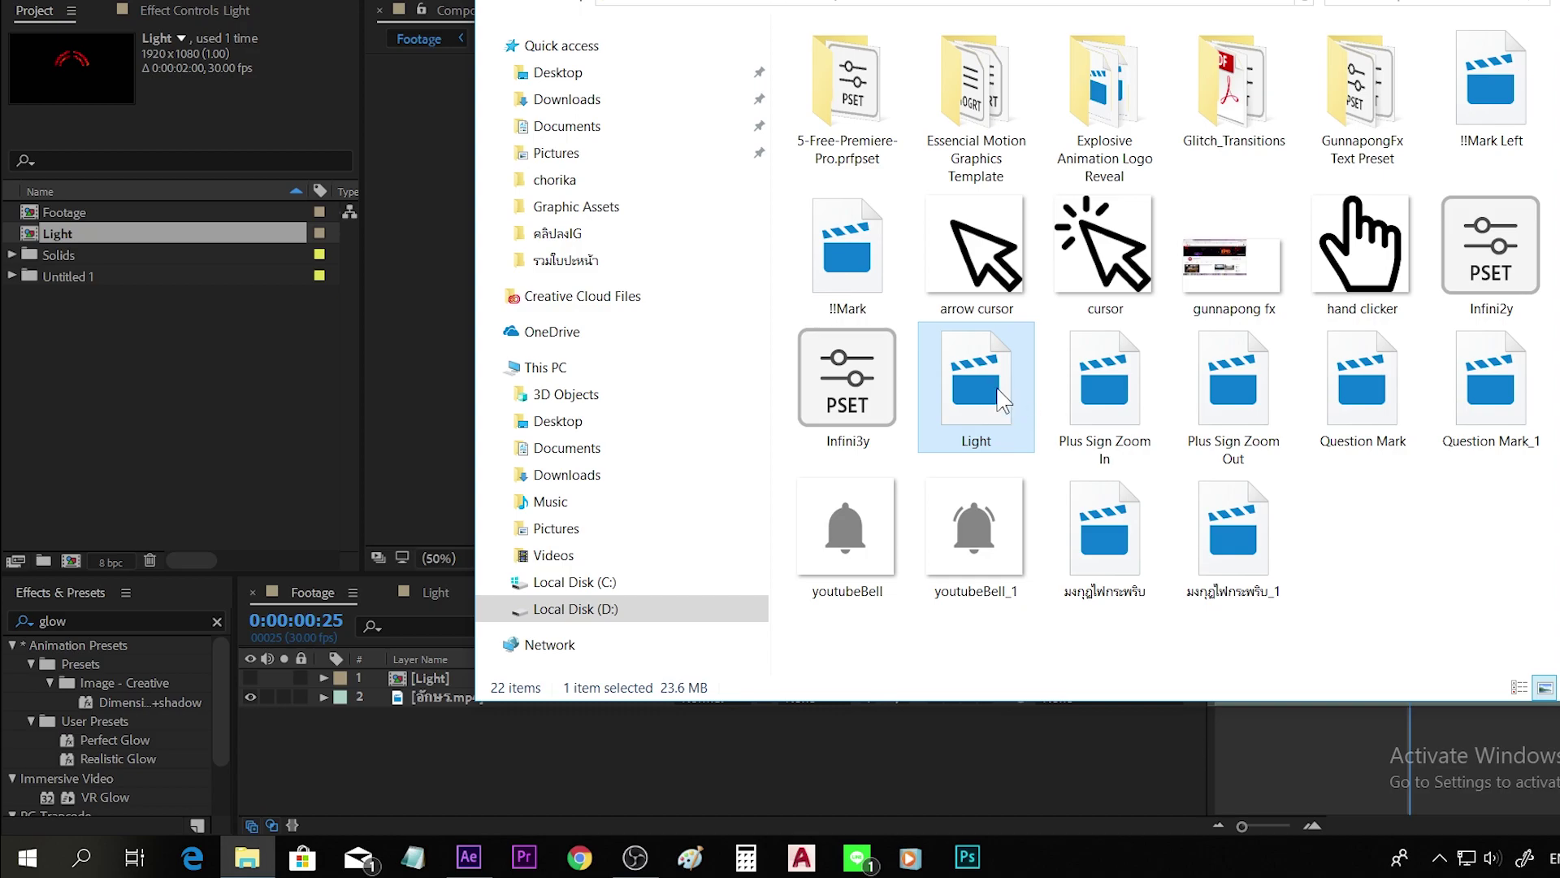
drag(1011, 399, 69, 437)
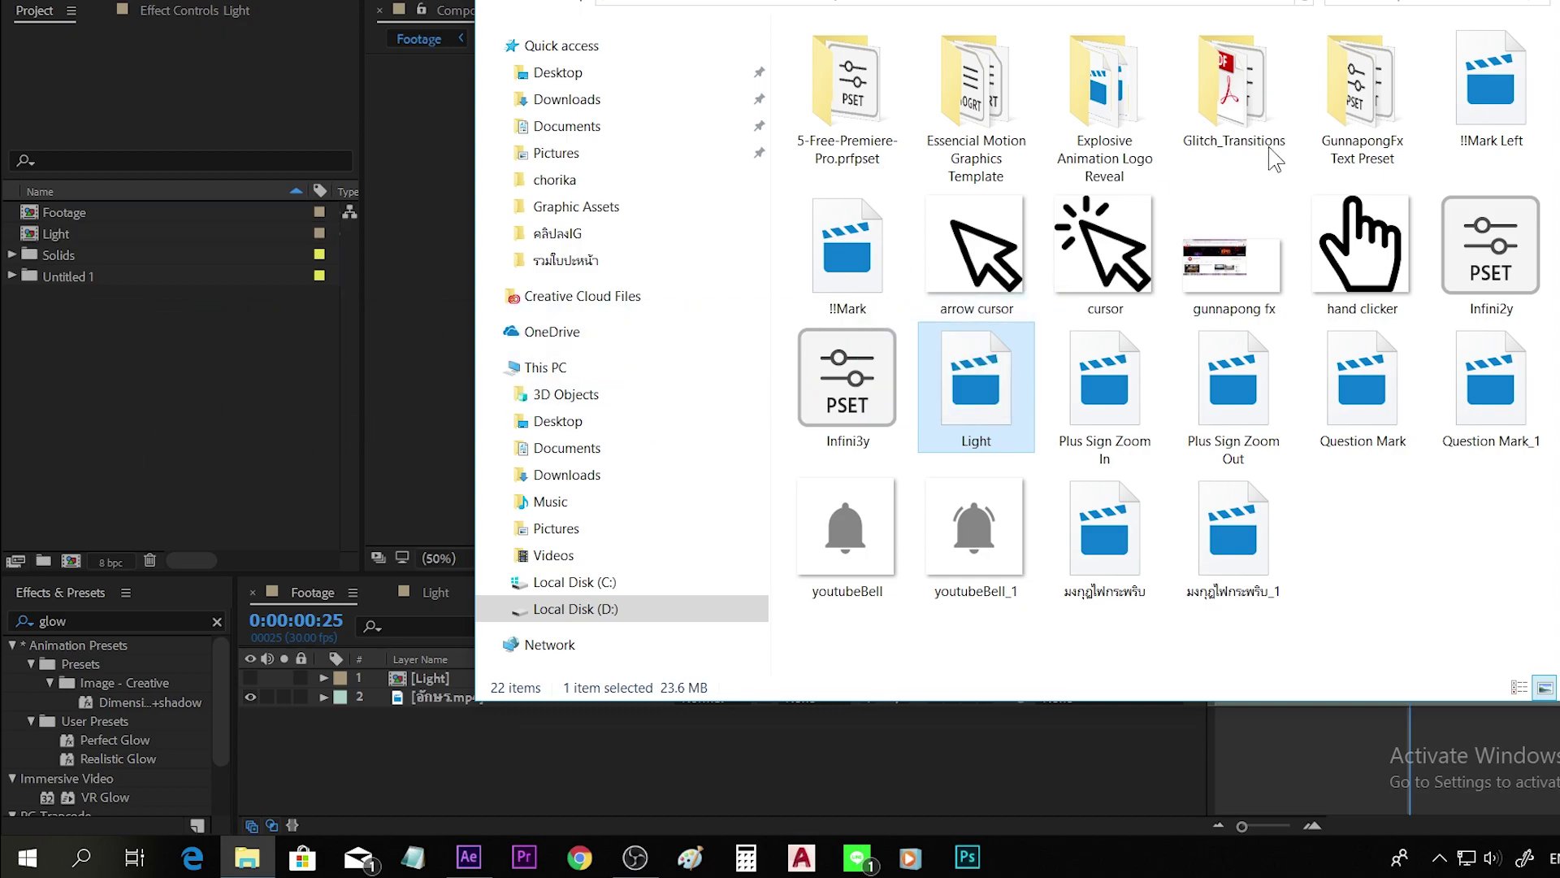
key(alt+Tab)
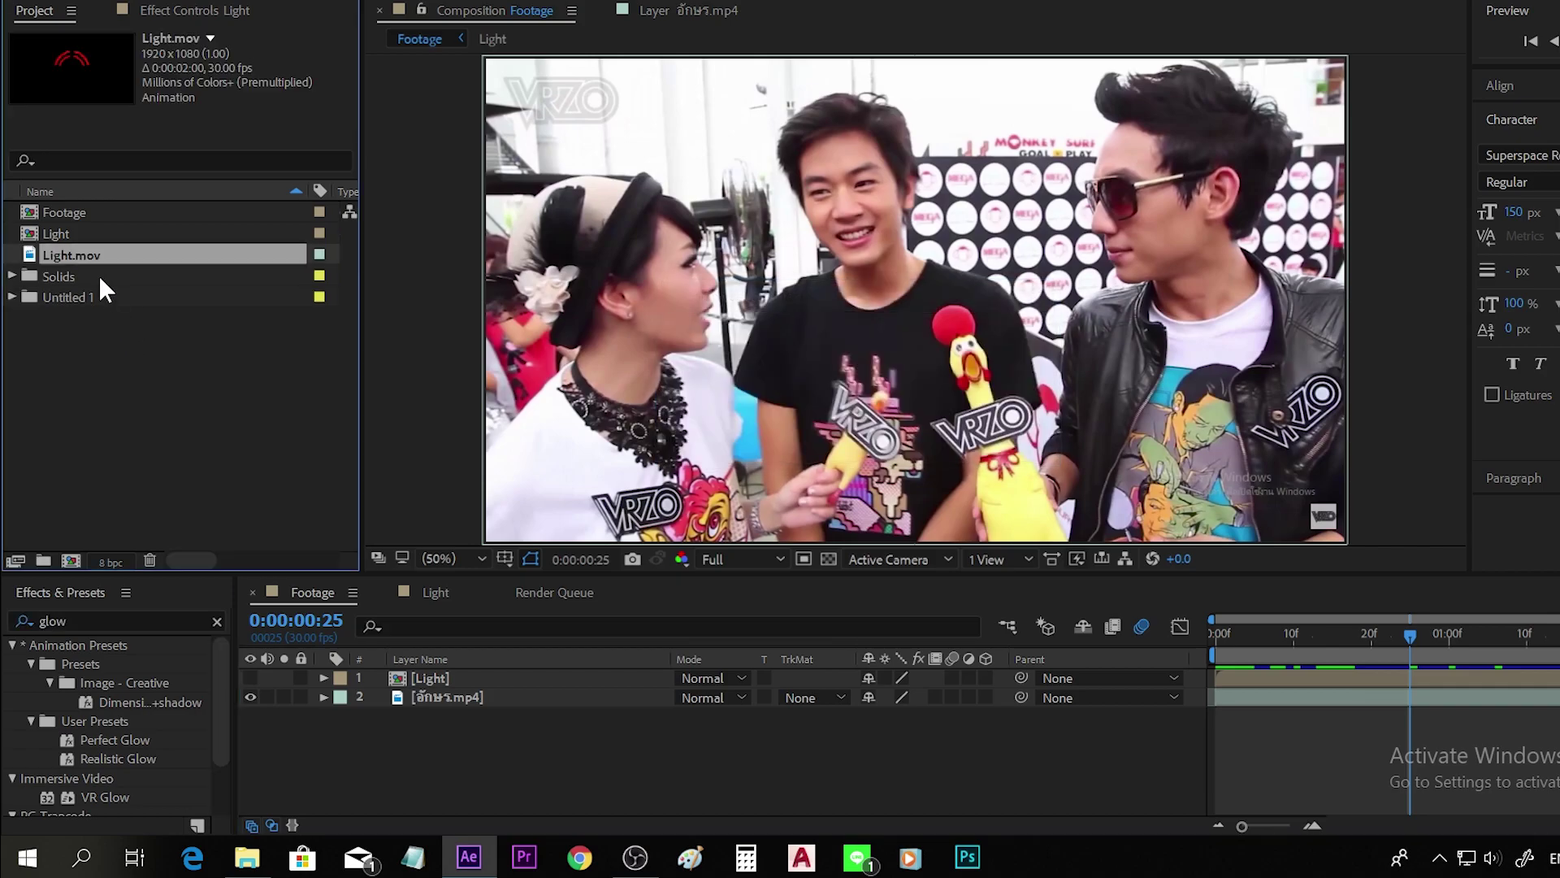
Put Light.mov at the top of the Footage timeline and preview the arcs over the opening frames
drag(63, 251, 398, 681)
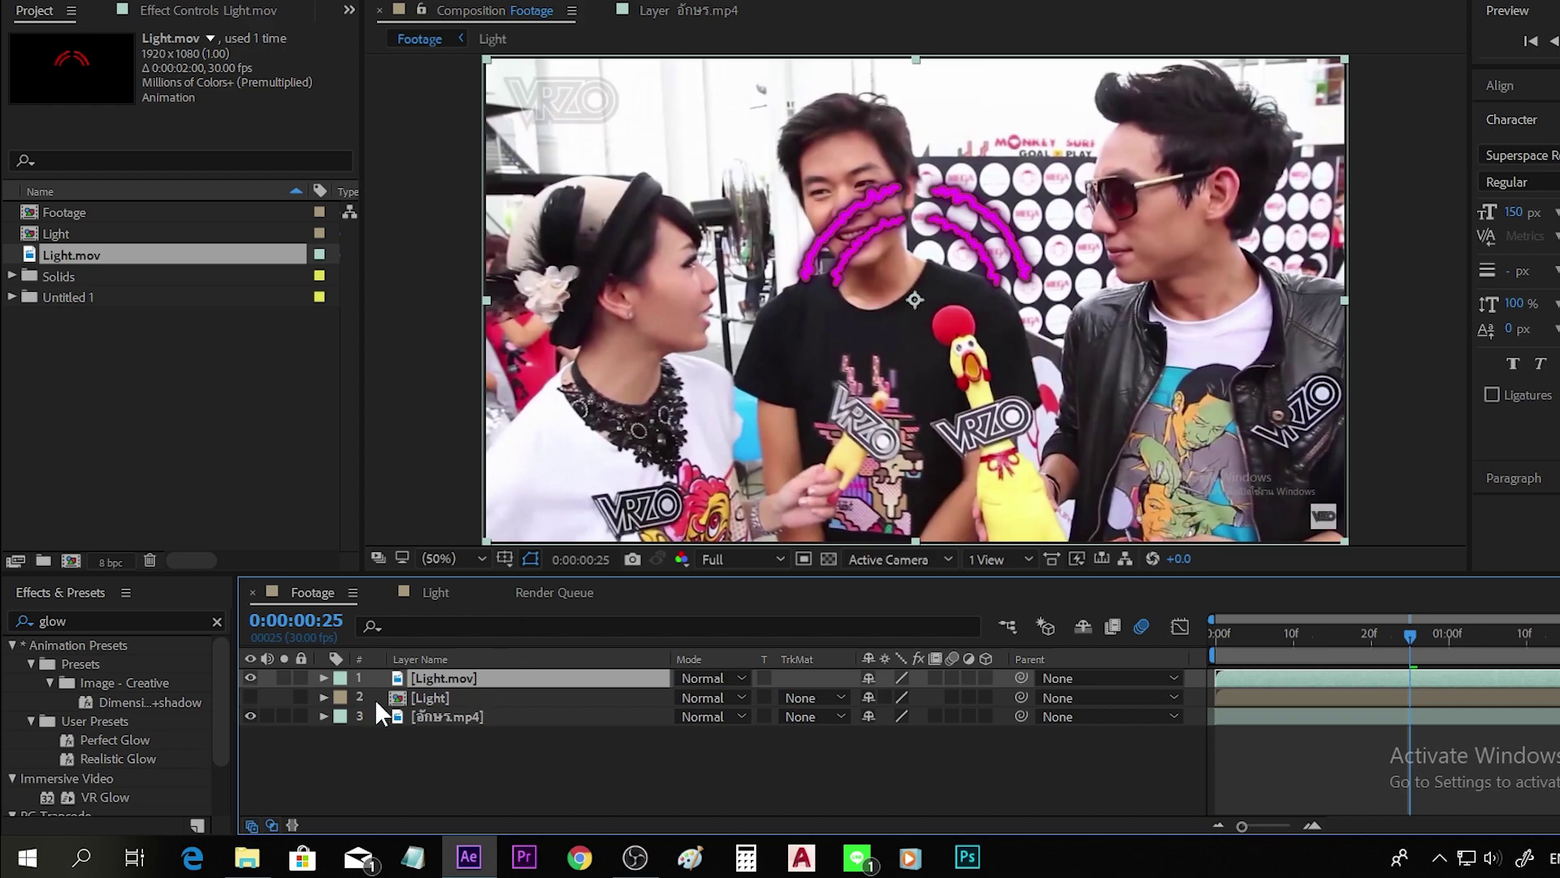
click(432, 699)
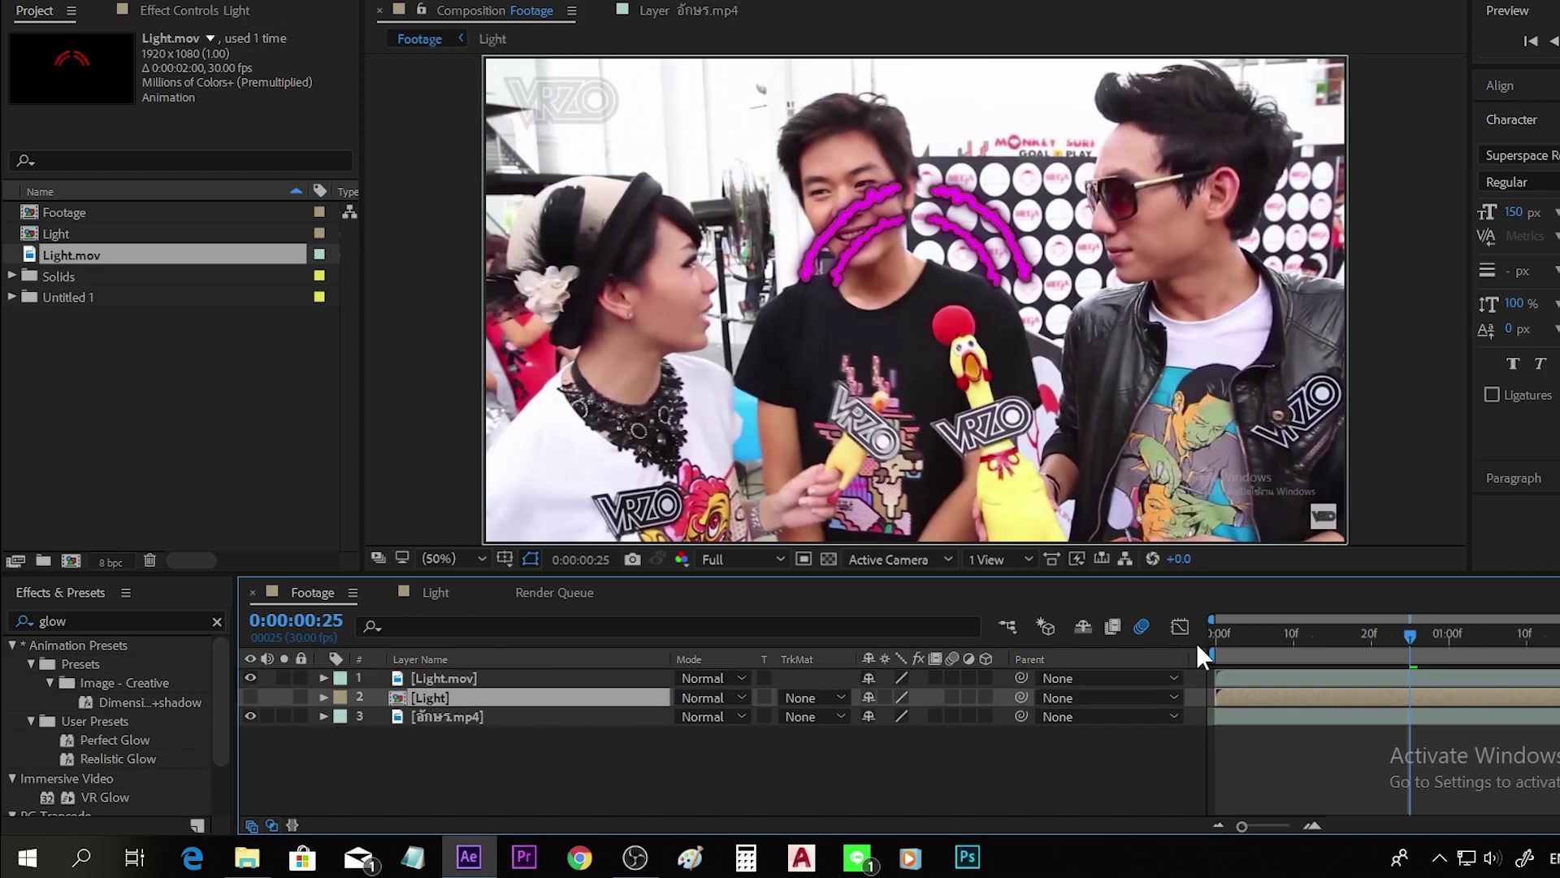
drag(1271, 646, 1480, 655)
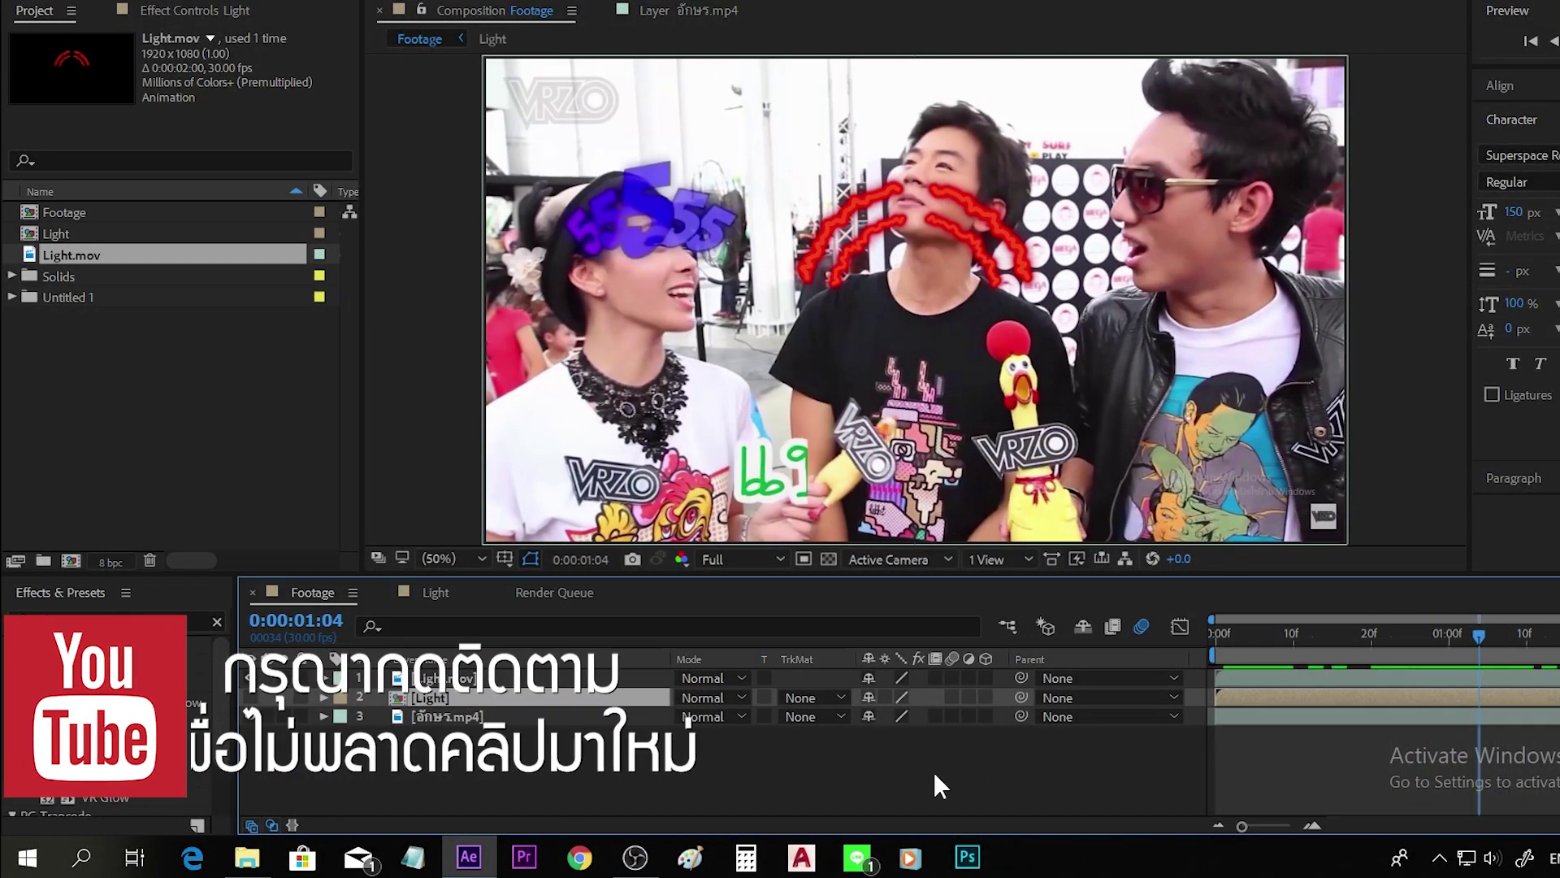
click(439, 678)
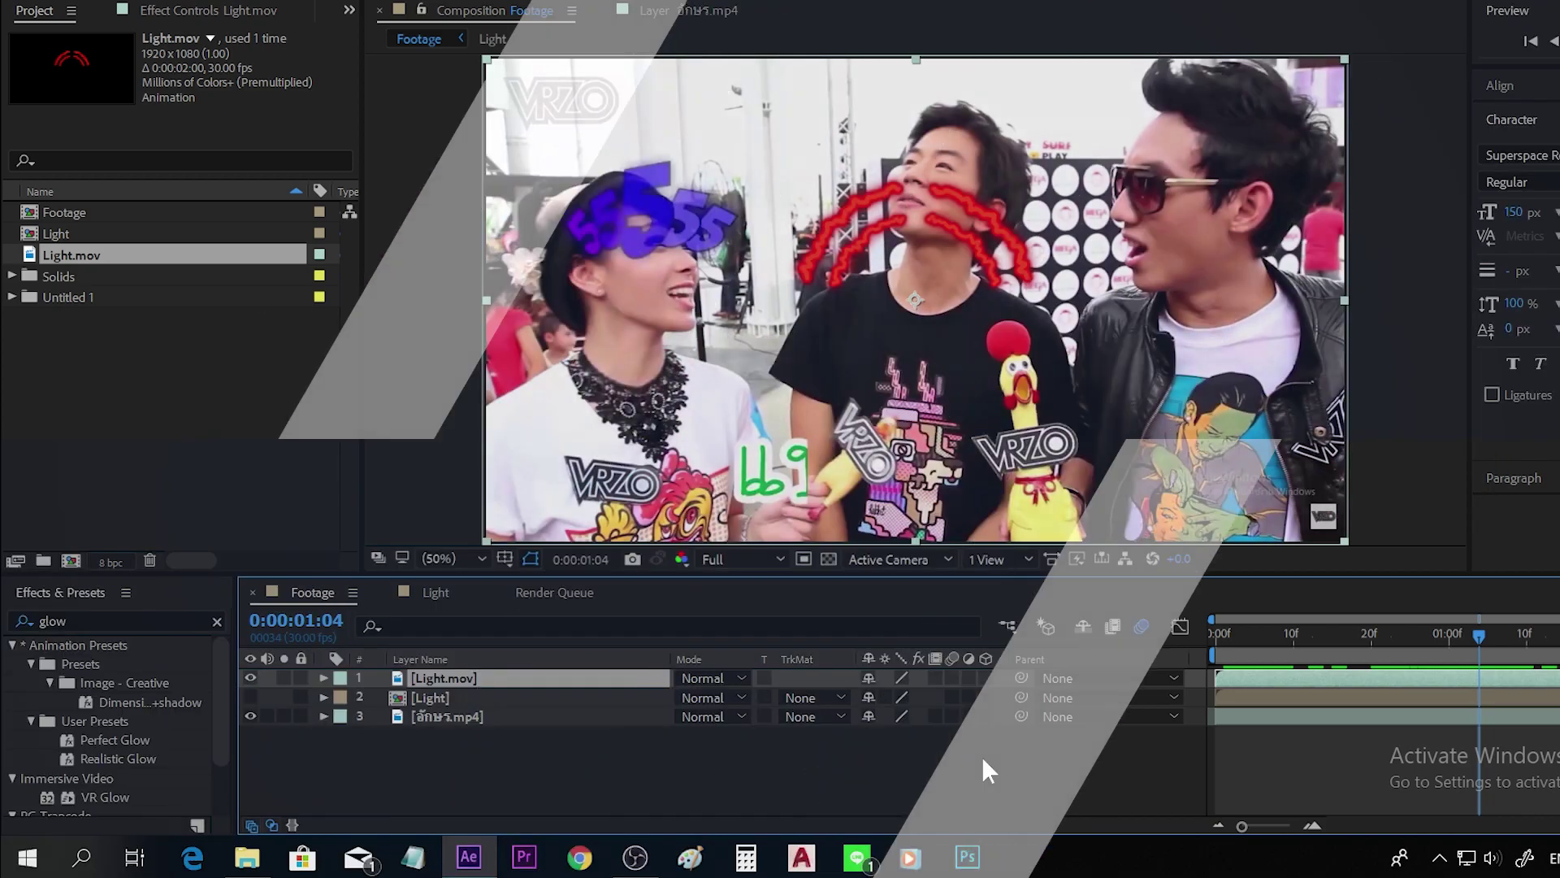
drag(1322, 631, 1292, 632)
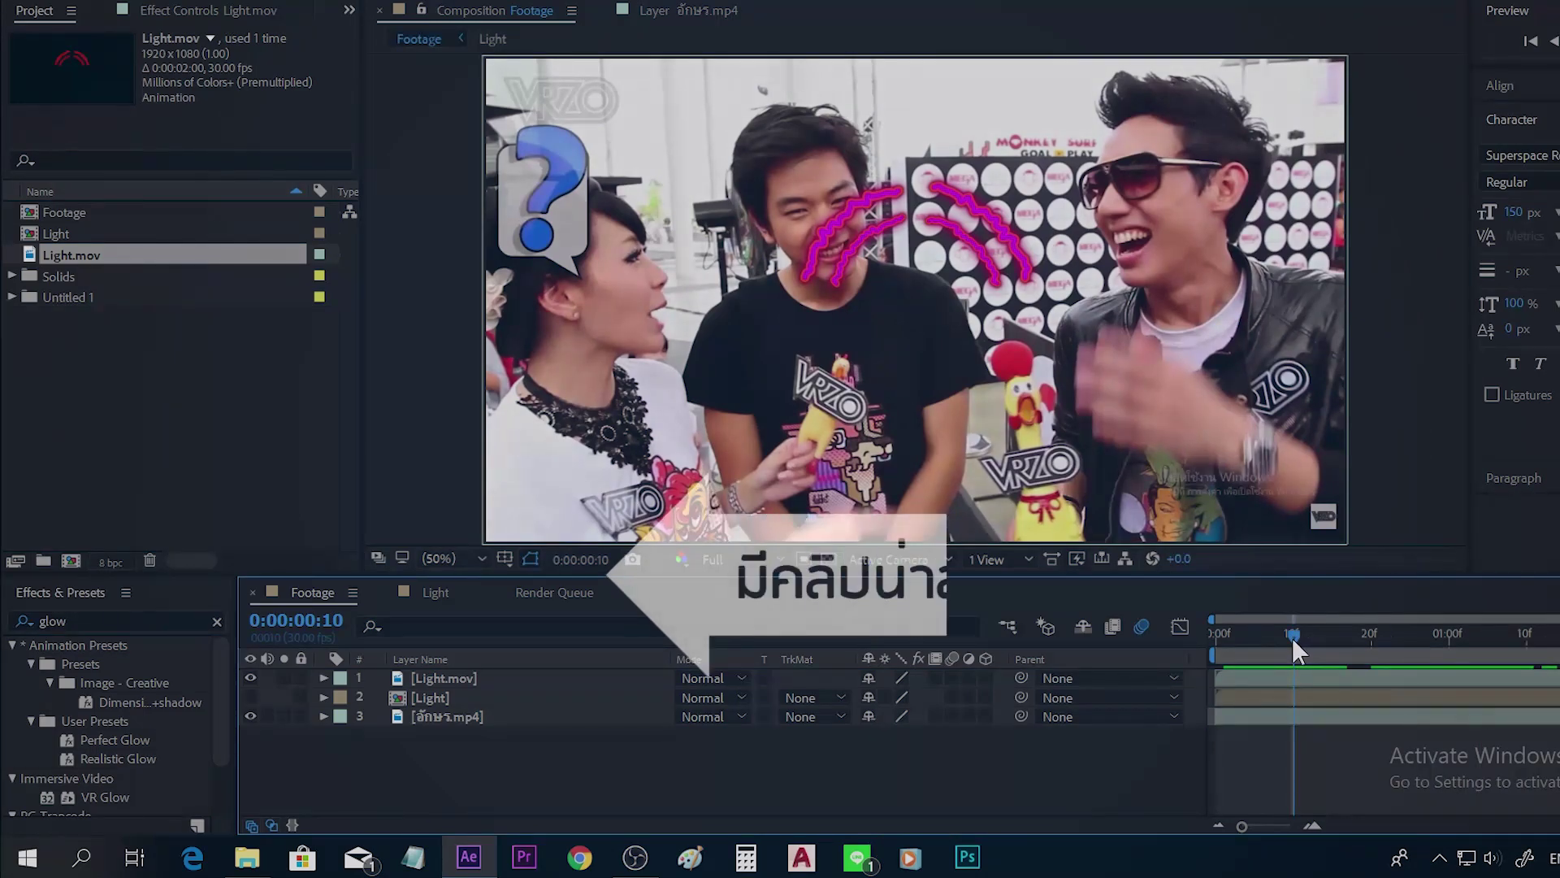